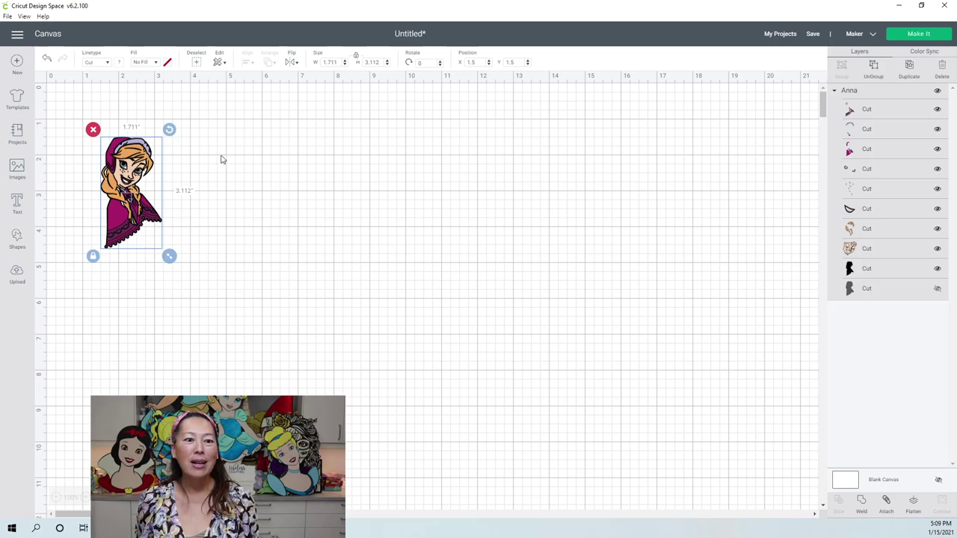
Set the Anna image's height to 30 inches and move it to about X 14.75, Y 1.333
left_click(373, 63)
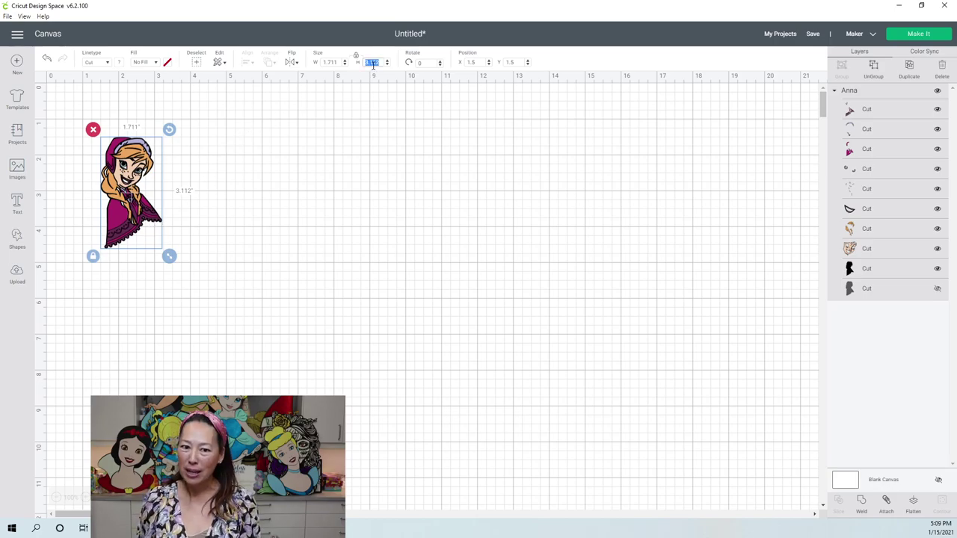
type("30")
key("Tab")
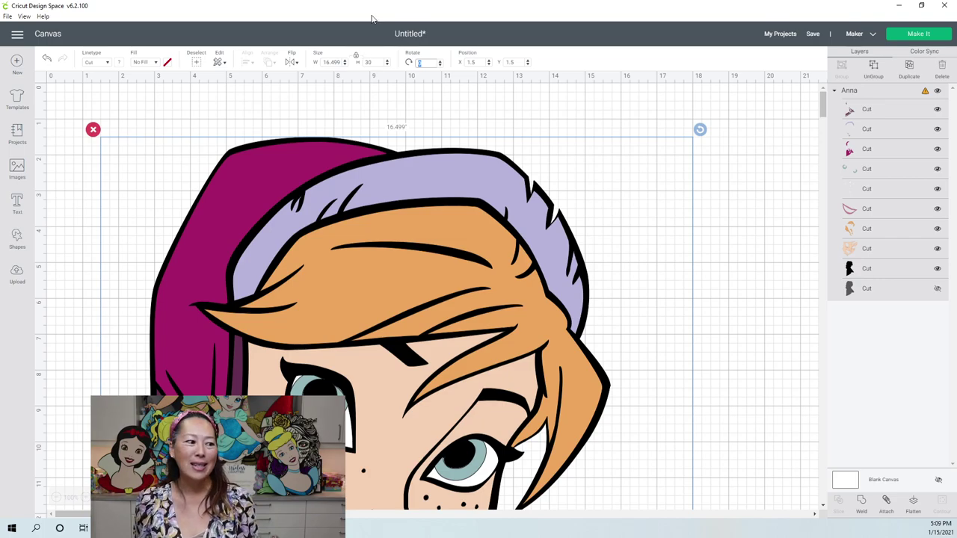
left_click(57, 497)
left_click(57, 497)
left_click_drag(160, 224, 403, 219)
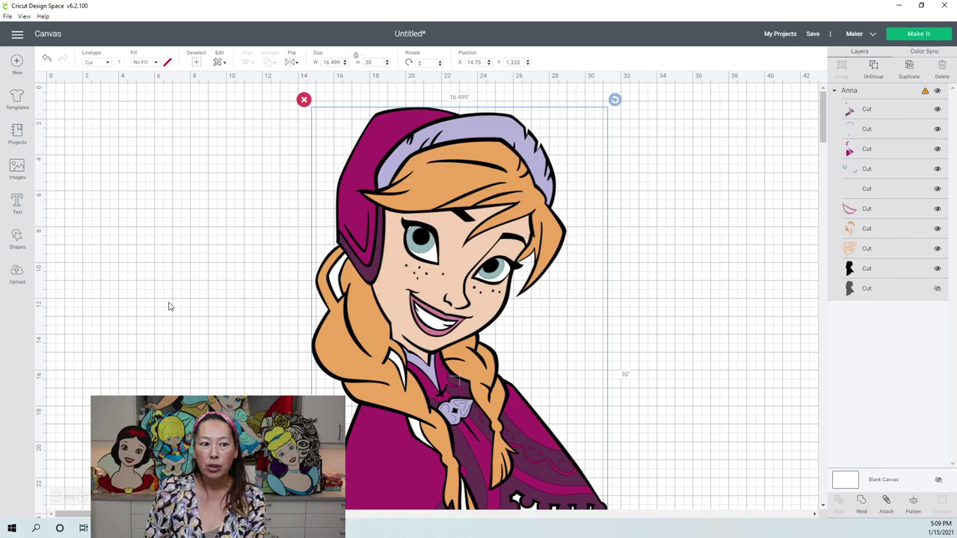
Check the canvas style option in the Design Space settings and close the settings
left_click(17, 35)
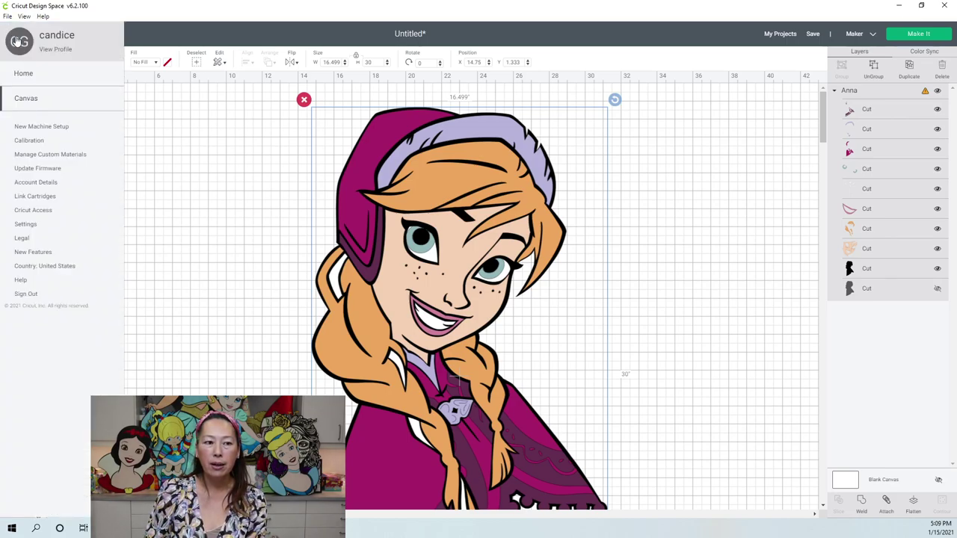
left_click(26, 225)
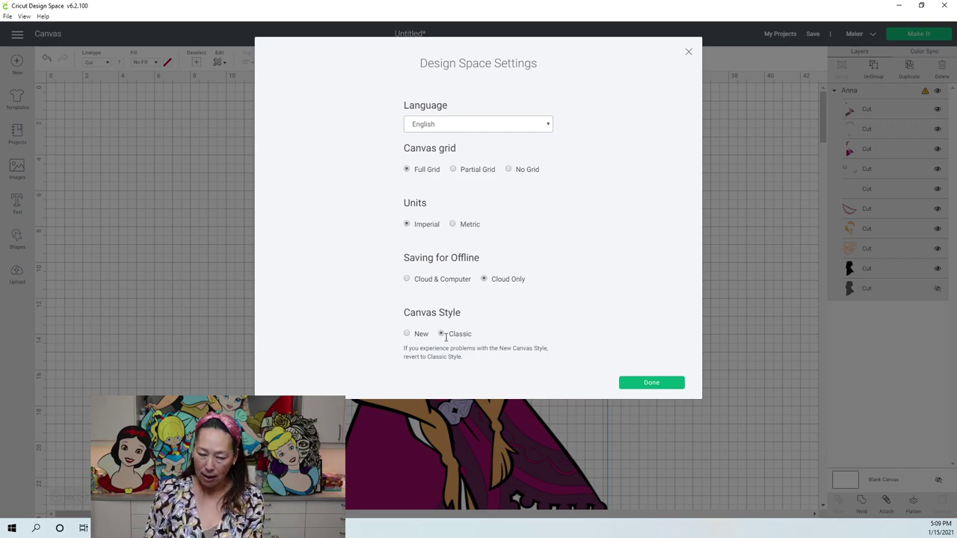
left_click(633, 384)
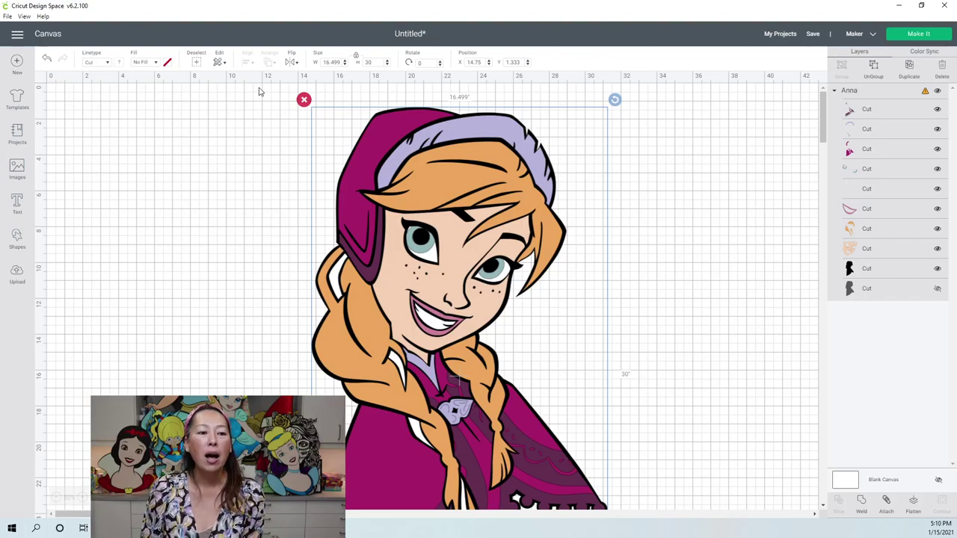
Ungroup the Anna image and move its lavender headband layer out onto the empty canvas beside her
left_click(57, 497)
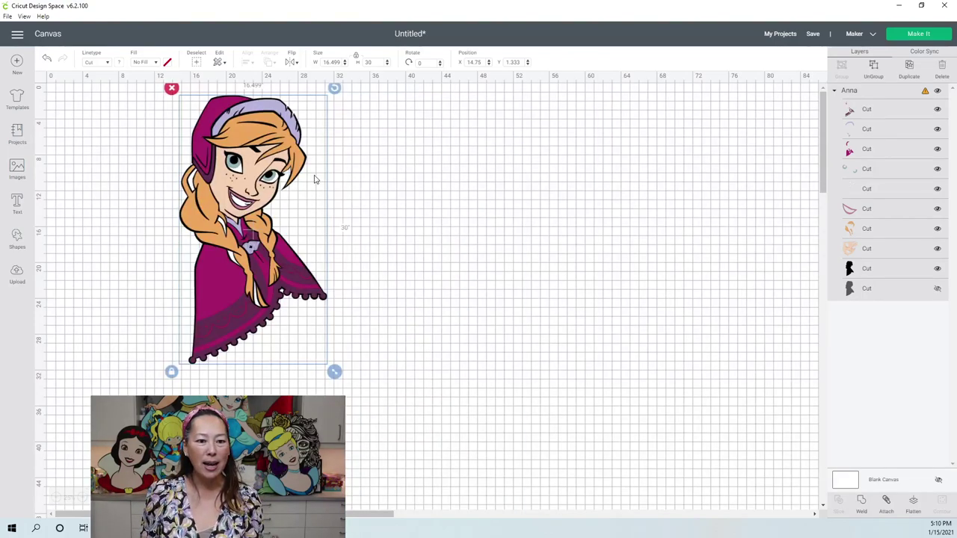
left_click_drag(232, 160, 283, 179)
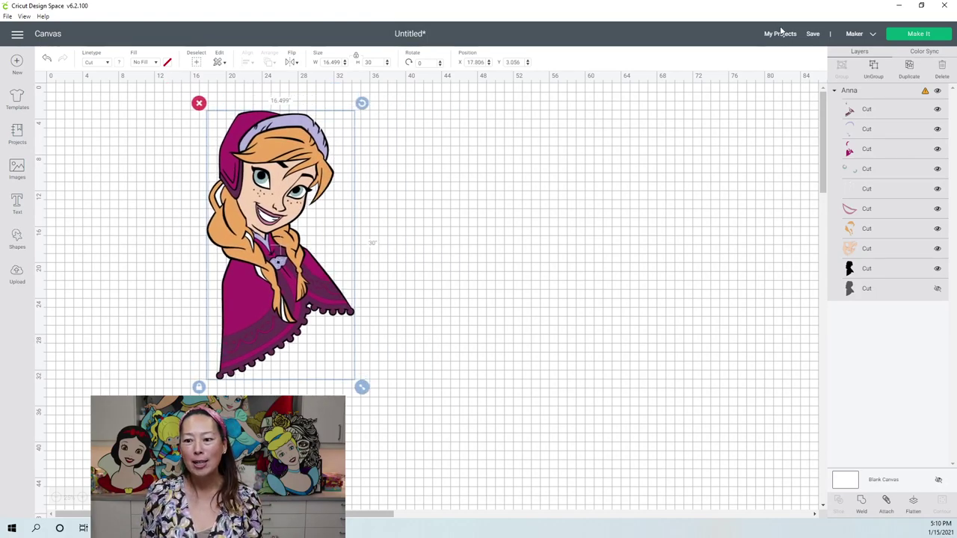
left_click(872, 67)
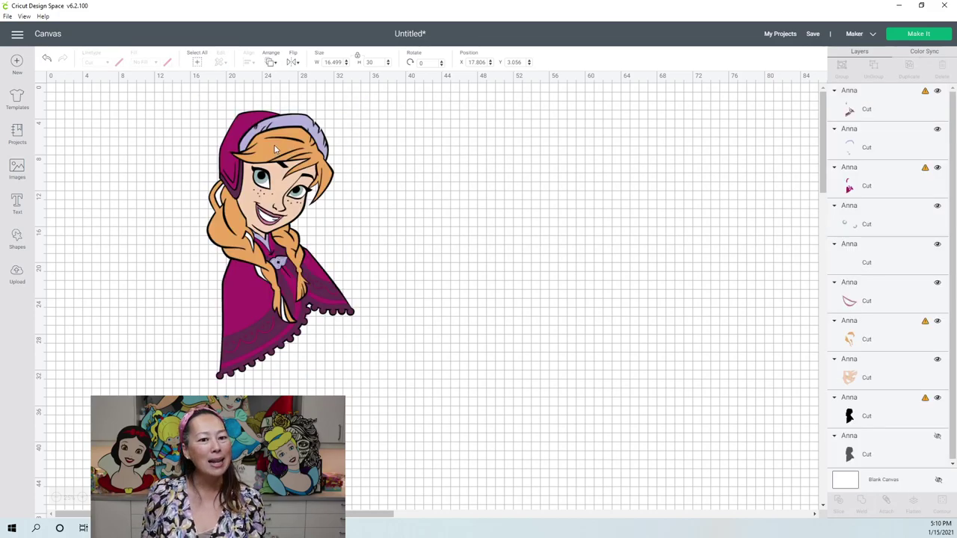
left_click(273, 143)
left_click_drag(273, 143, 580, 158)
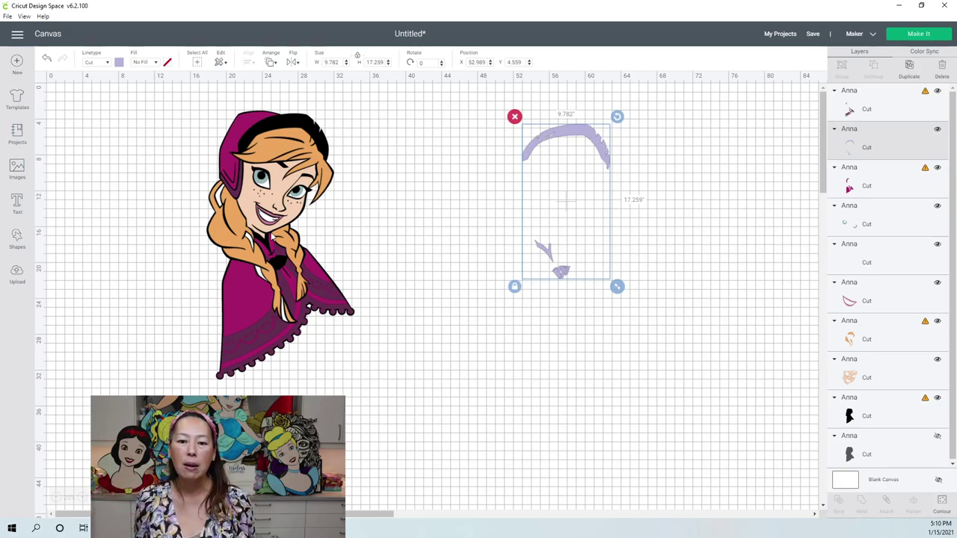
Add a square enlarged to about 27 inches, place it over the lavender brooch only, and slice the lavender layer with it
left_click(16, 238)
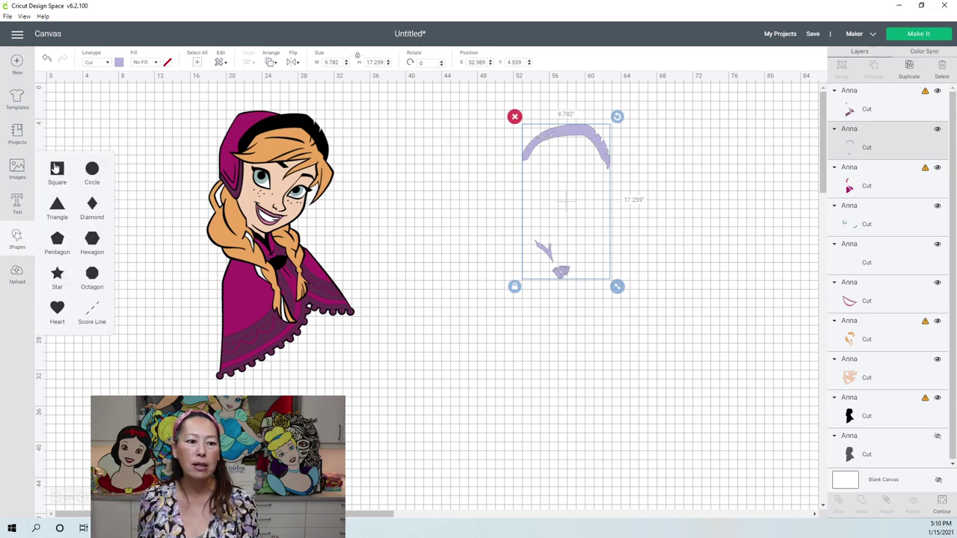
left_click(54, 167)
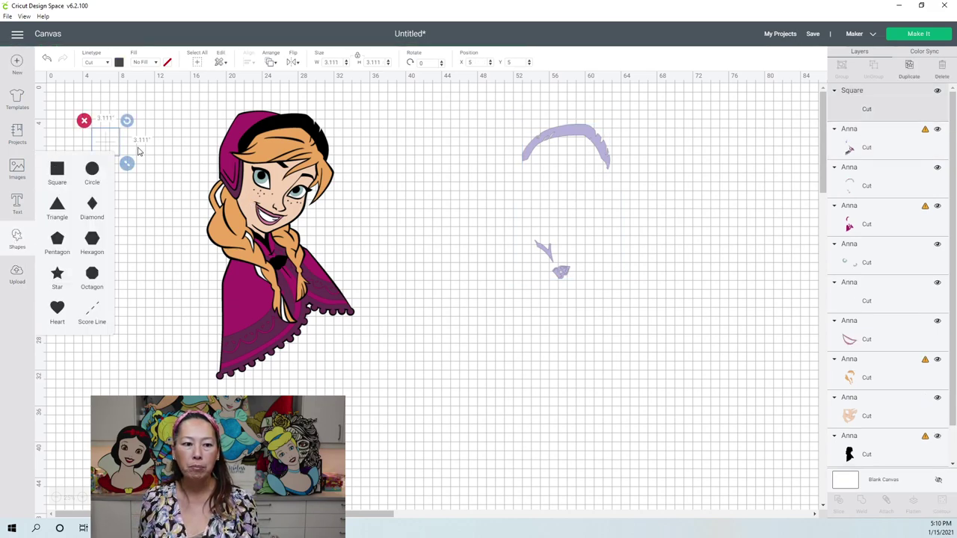
left_click_drag(117, 139, 673, 501)
left_click_drag(464, 257, 570, 344)
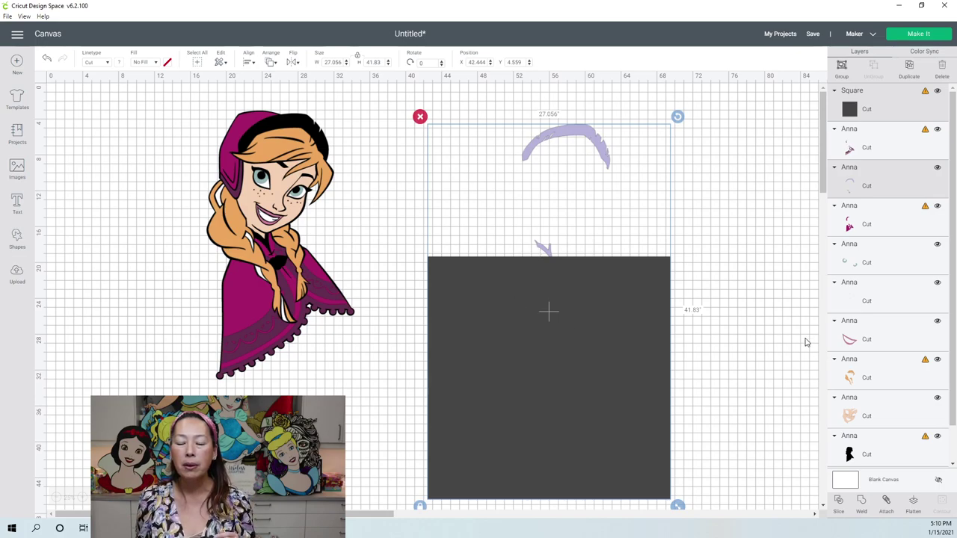
left_click(735, 342)
left_click_drag(546, 344, 590, 315)
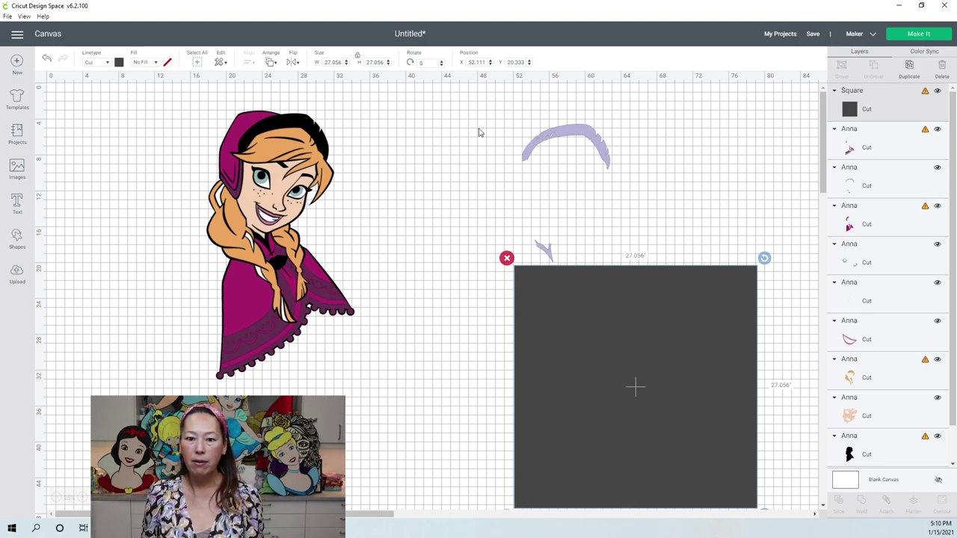
left_click_drag(479, 127, 601, 327)
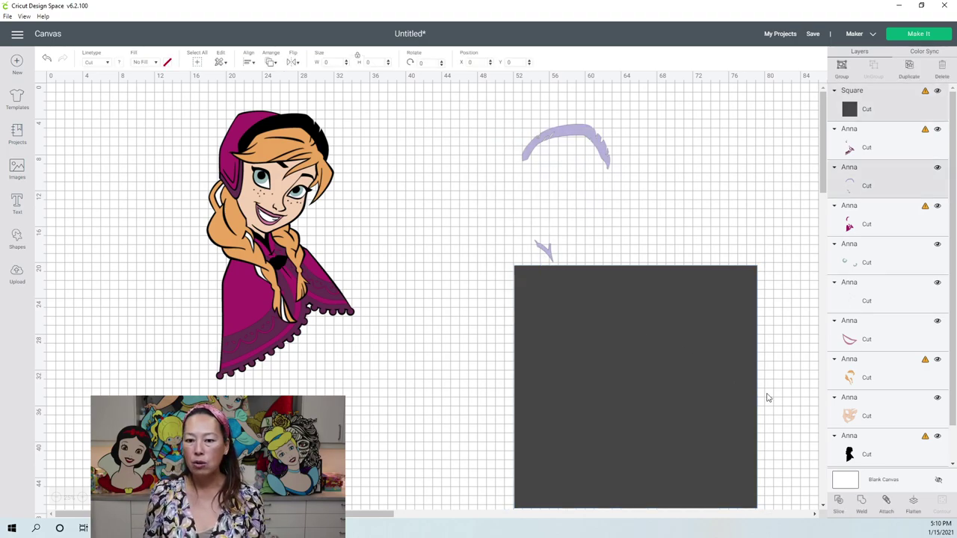
left_click(838, 502)
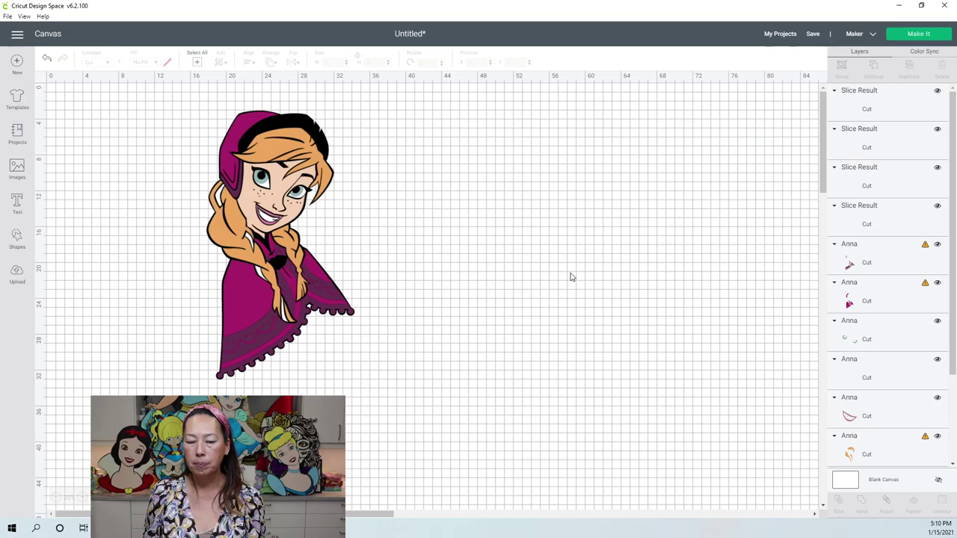
Delete the leftover dark brooch piece from the slice and move the lavender brooch next to Anna's head
left_click_drag(634, 384, 760, 381)
left_click(565, 275)
left_click_drag(565, 275, 468, 275)
key("Delete")
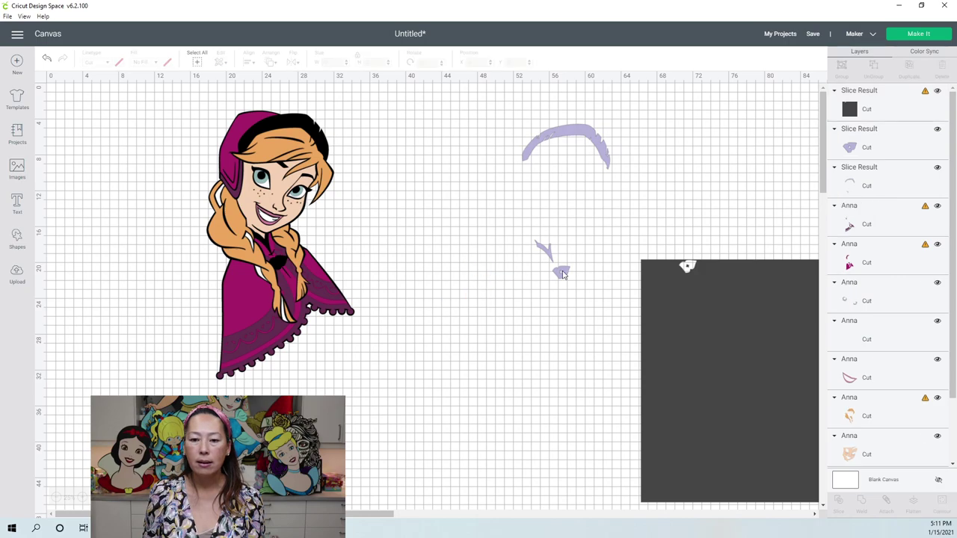
left_click(562, 275)
left_click_drag(562, 275, 351, 101)
Position the square over the lavender collar piece without touching the headband and slice the two layers
left_click_drag(726, 305, 601, 280)
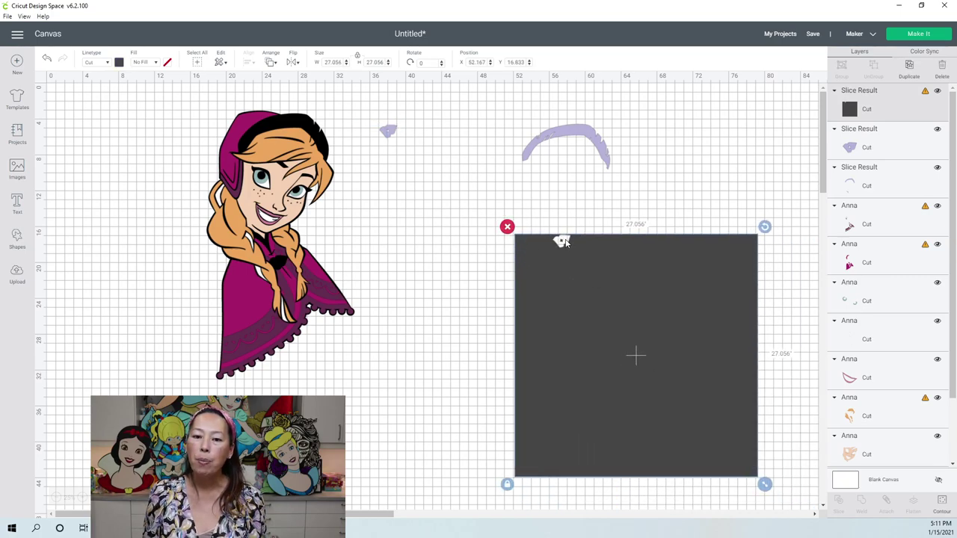
left_click_drag(607, 274, 597, 276)
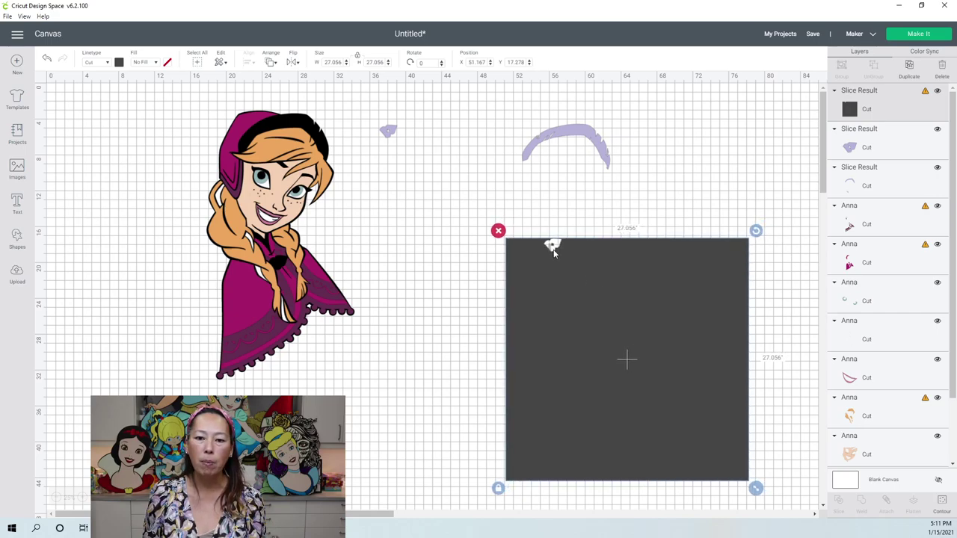
left_click_drag(550, 261, 572, 259)
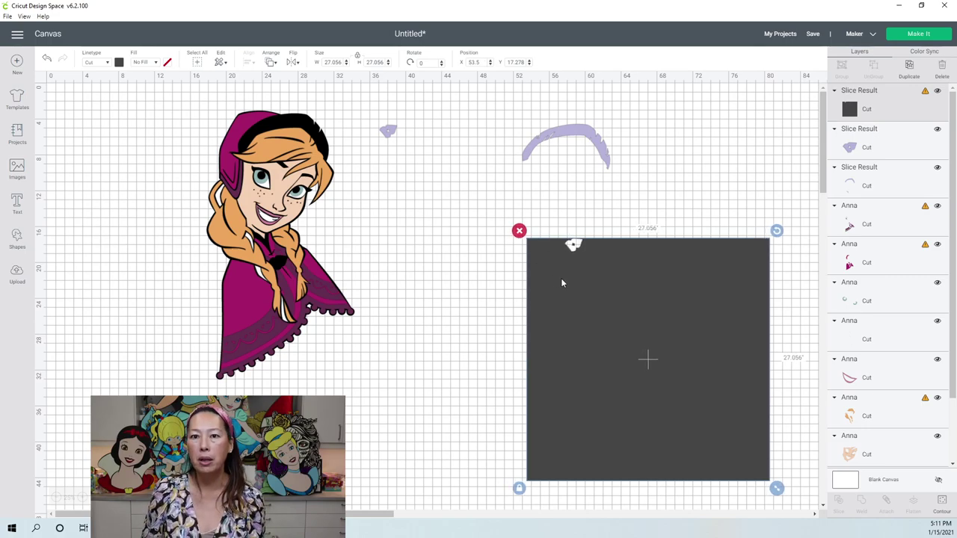
left_click_drag(502, 130, 594, 305)
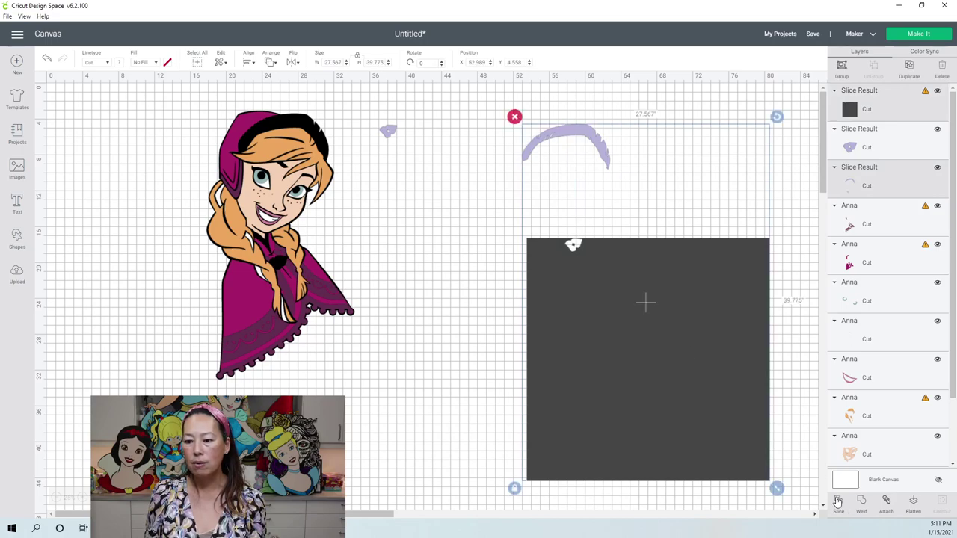
left_click(837, 501)
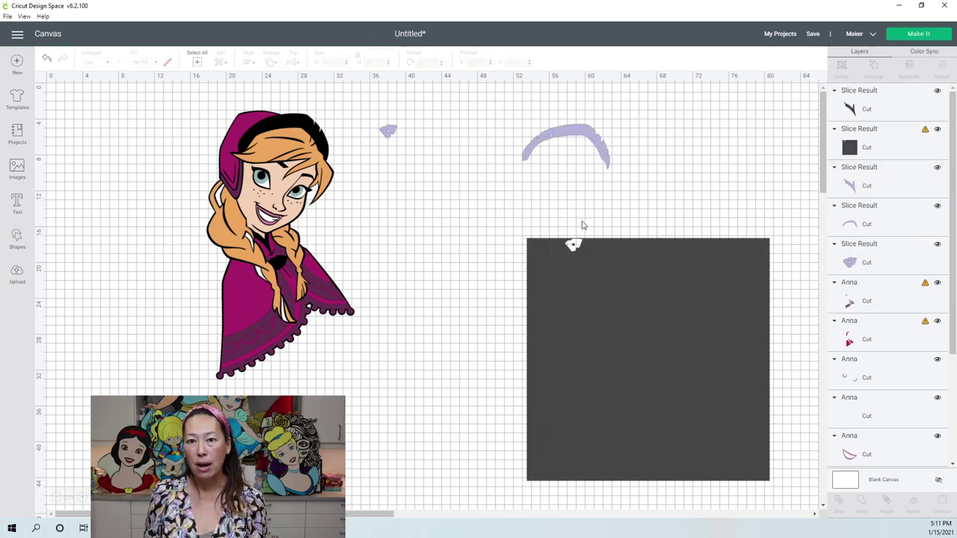
Move the square aside and delete the leftover dark collar piece
left_click(563, 270)
left_click_drag(553, 275, 671, 282)
left_click_drag(547, 255, 486, 297)
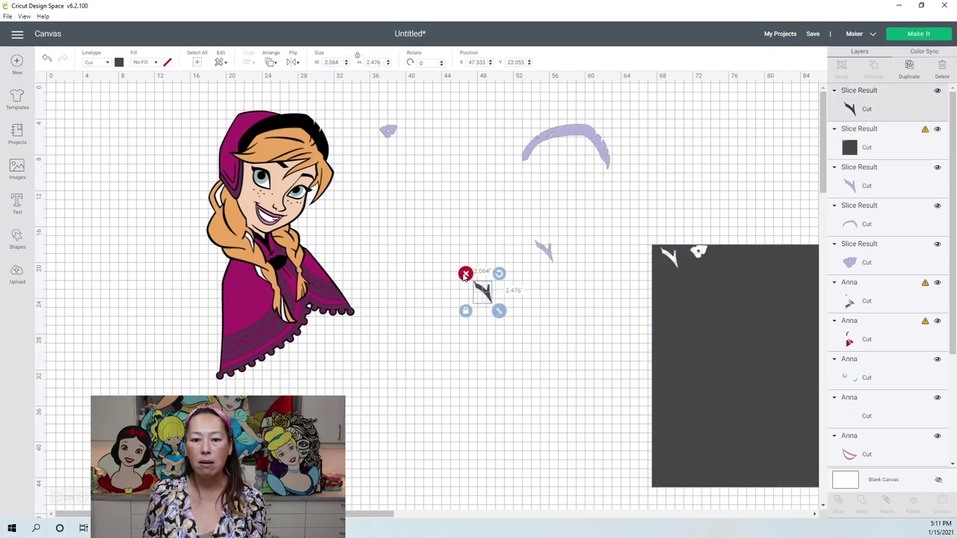
left_click(465, 275)
Move the separated lavender collar piece and the headband next to the brooch beside Anna's head
left_click(545, 253)
left_click_drag(545, 254, 407, 144)
left_click(564, 140)
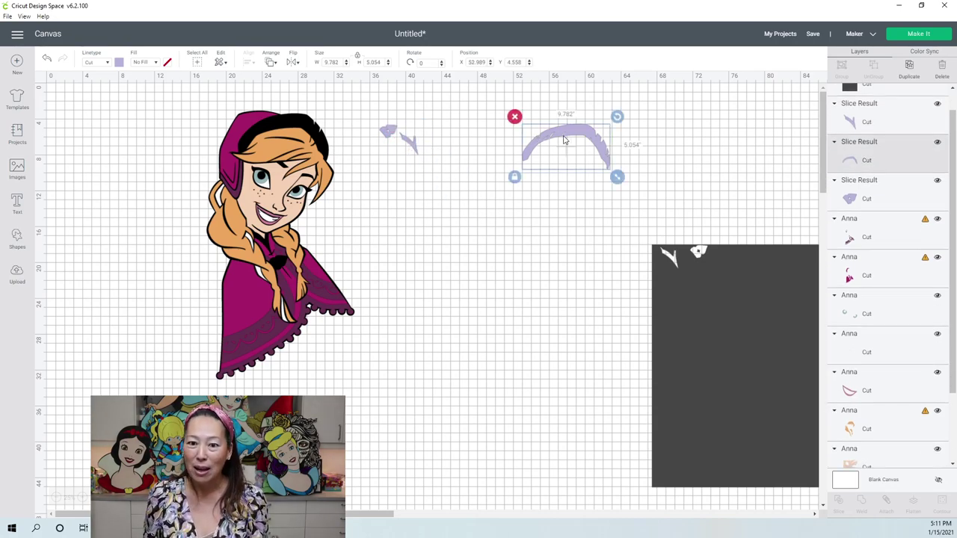
left_click_drag(565, 140, 427, 112)
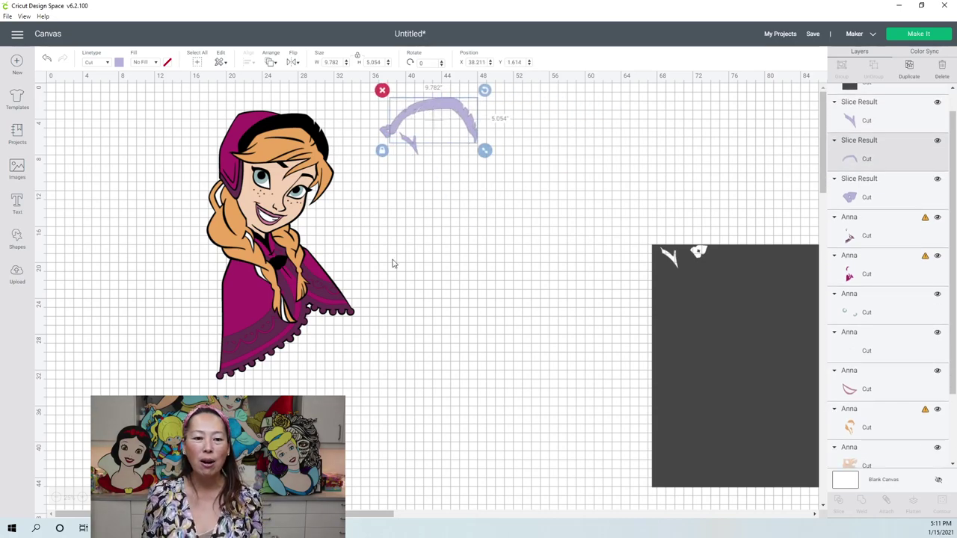
left_click(316, 281)
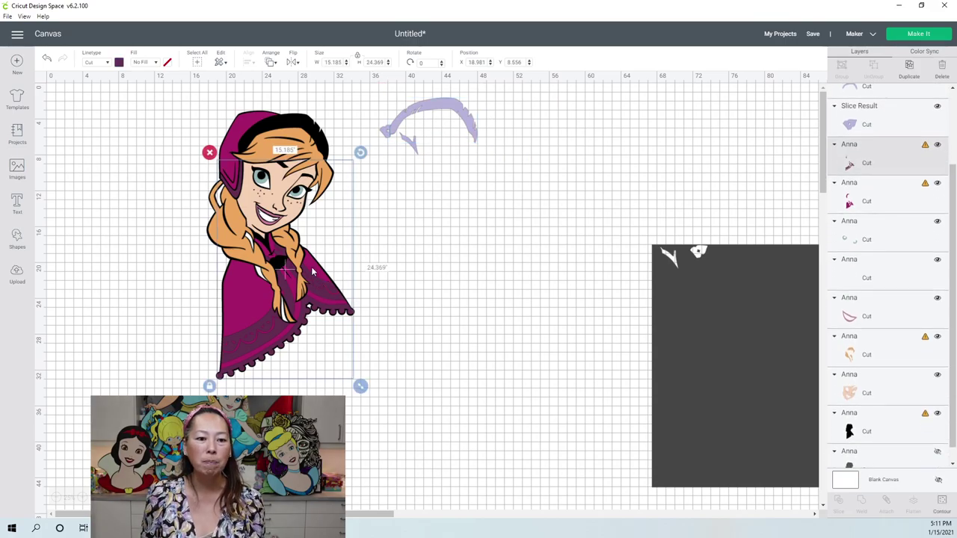
left_click(291, 150)
left_click_drag(292, 150, 502, 207)
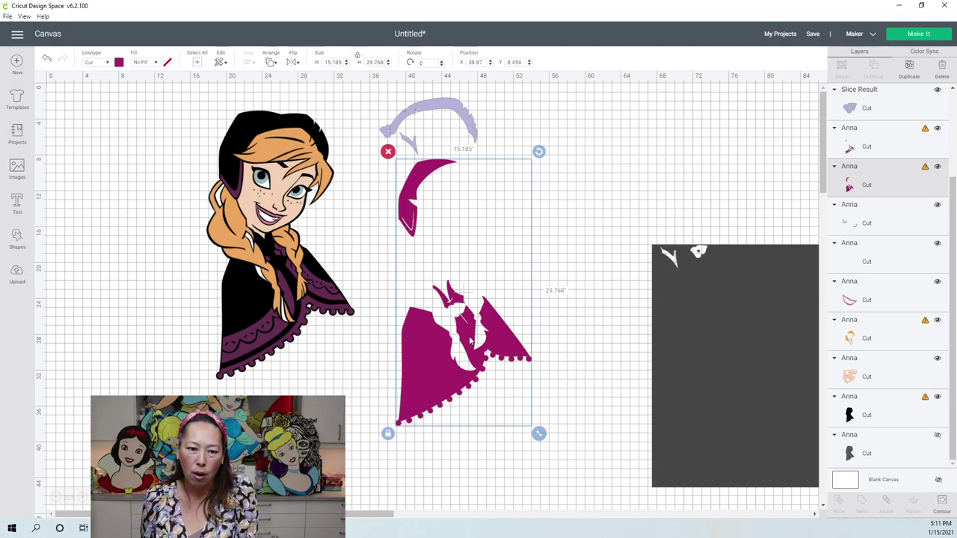
left_click_drag(484, 346, 323, 303)
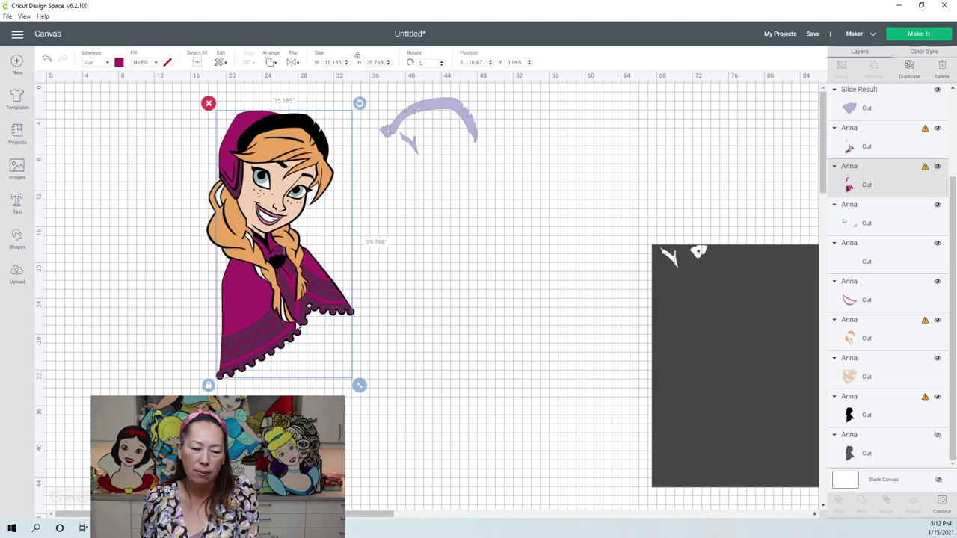
Move the dark purple layer out beside Anna, cover only its V-shaped hood piece with the square, and slice them
left_click_drag(257, 314, 466, 340)
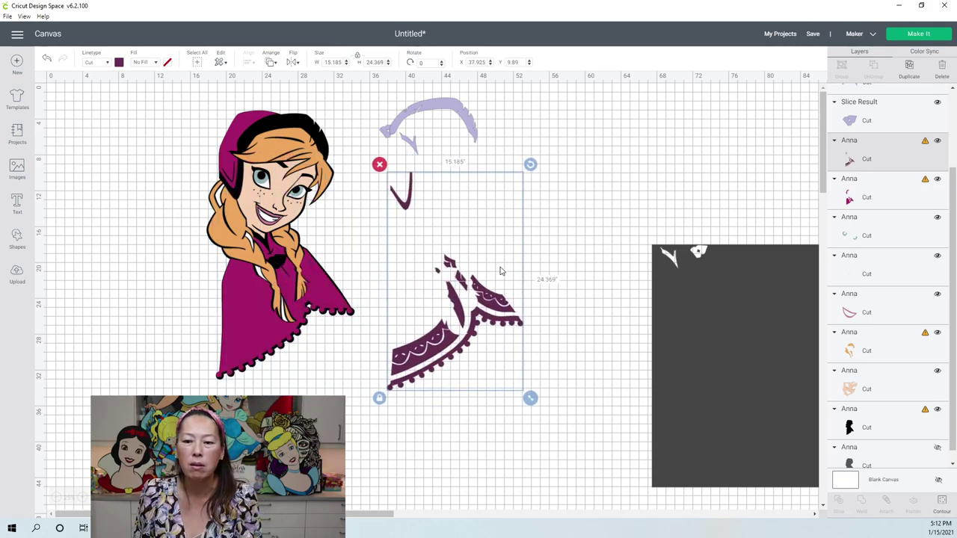
left_click_drag(488, 303, 524, 406)
left_click_drag(655, 279, 448, 205)
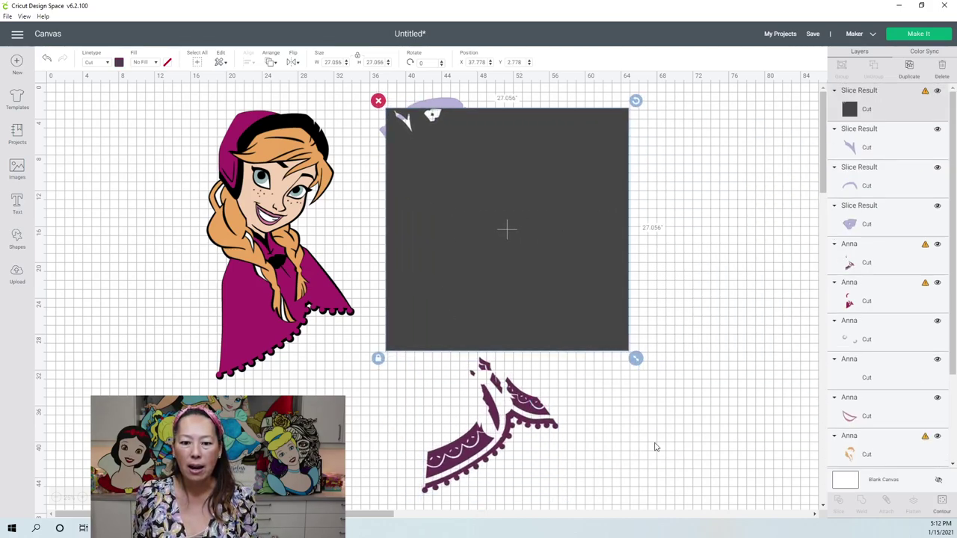
left_click(660, 476)
left_click_drag(603, 474, 475, 302)
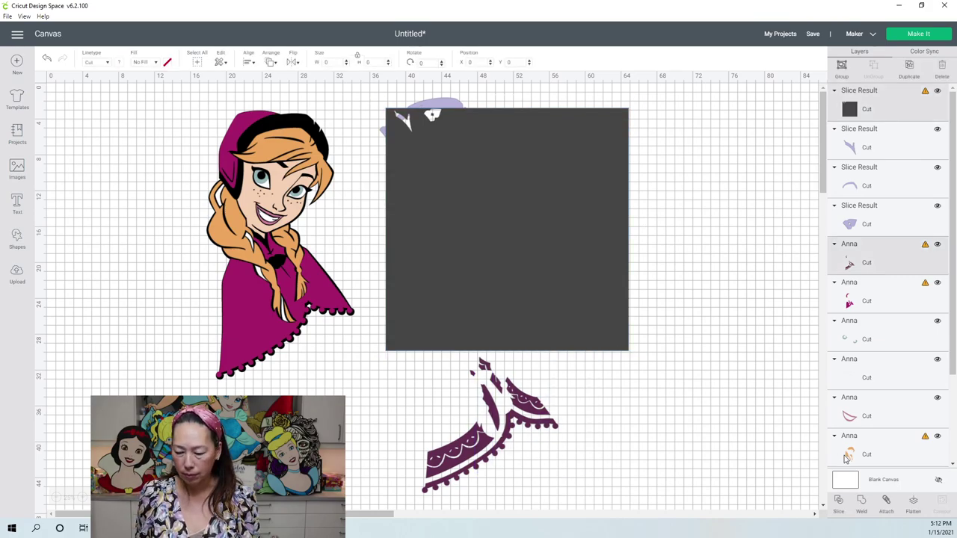
left_click(839, 503)
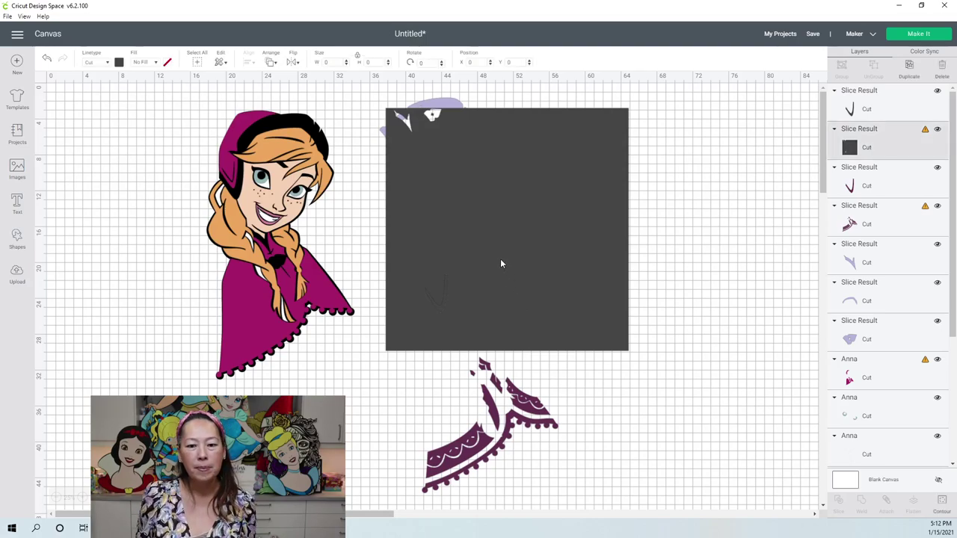
Move the square aside, delete the leftover dark gray V-shaped piece, and select the purple V-shaped piece beneath it
left_click(501, 264)
left_click_drag(640, 222, 654, 222)
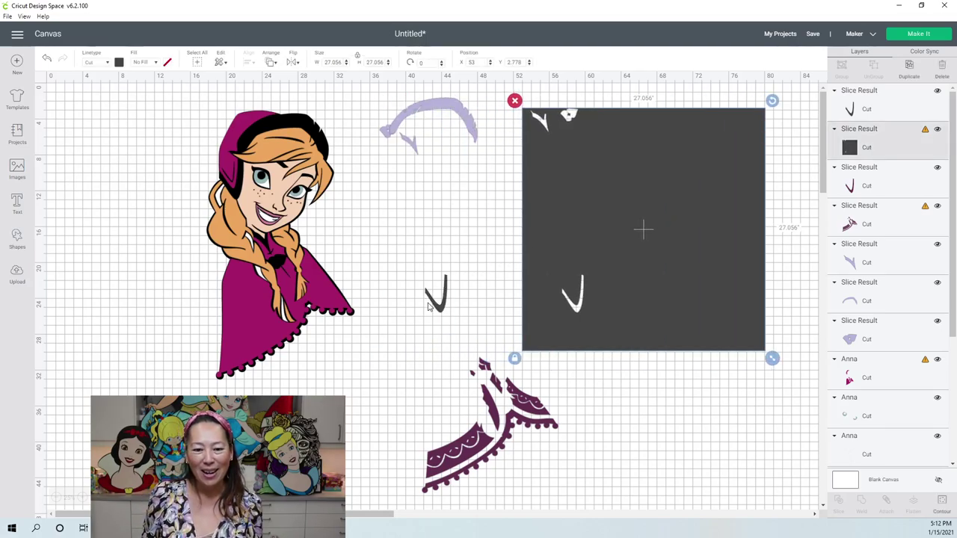
left_click(434, 308)
left_click_drag(435, 308, 374, 342)
left_click(361, 302)
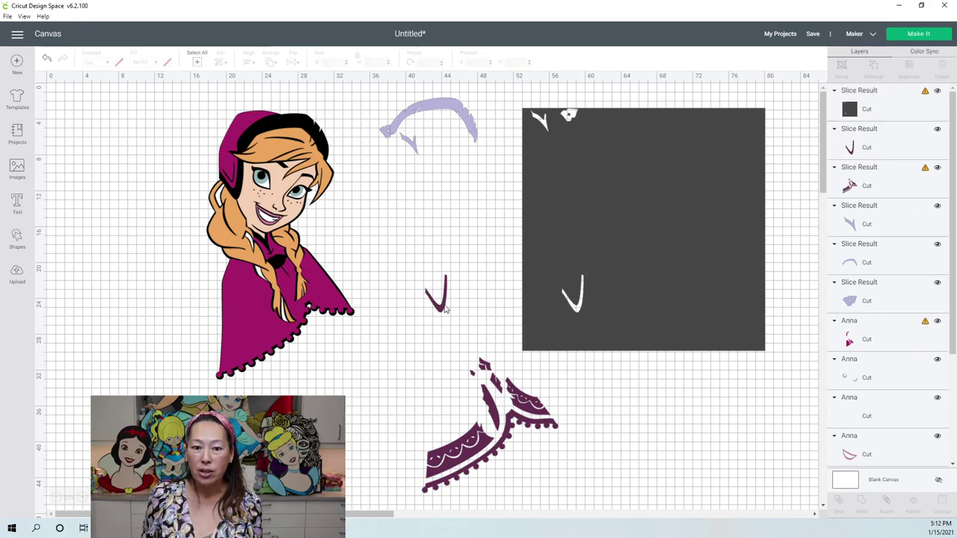
left_click(440, 303)
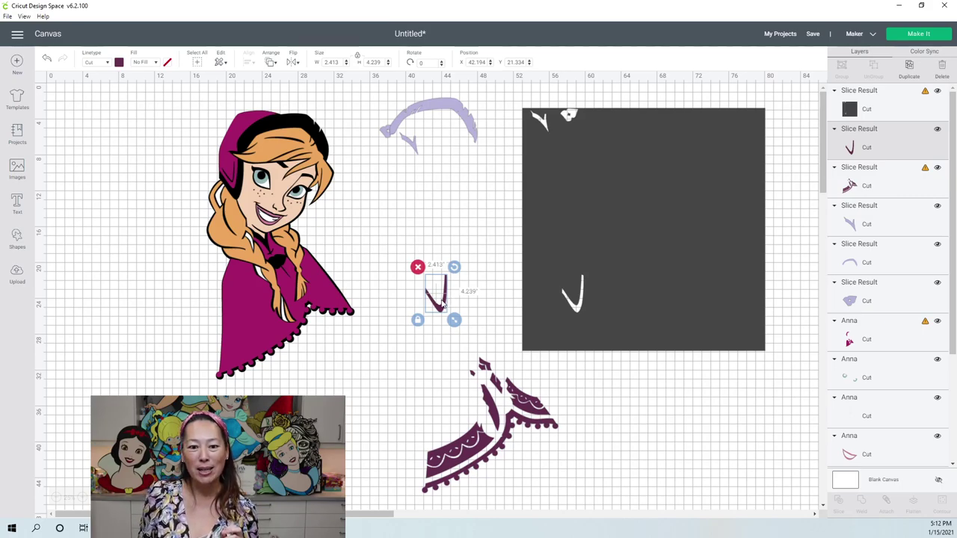
Move the purple V-shaped piece below the separated headband and bring the dark purple cape trim layer closer to Anna
left_click_drag(449, 287, 476, 171)
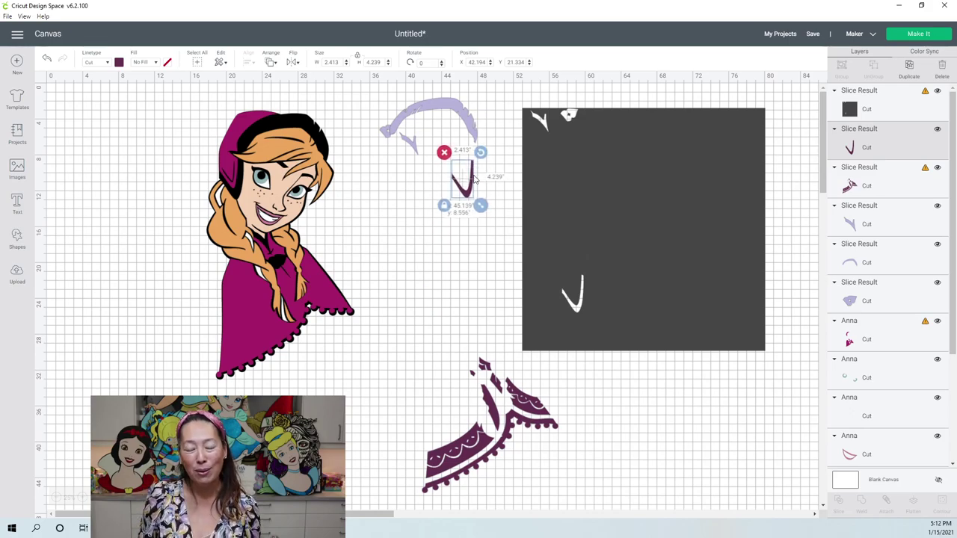
left_click(525, 423)
left_click_drag(526, 424, 505, 380)
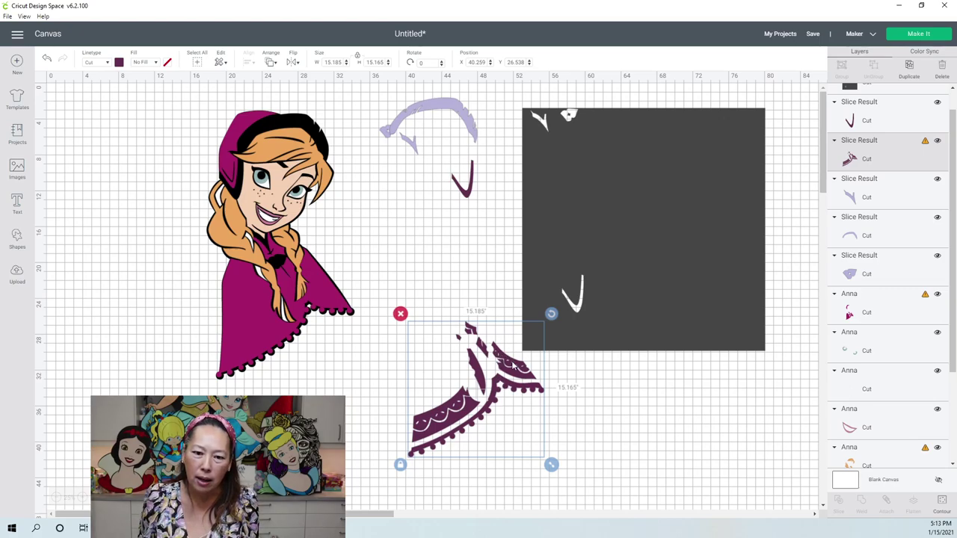
Rotate the cape trim so only its small detached pieces overlap the square's lower-left corner, and slice them with the square
left_click_drag(492, 343, 572, 373)
left_click_drag(631, 344, 665, 385)
left_click_drag(559, 421, 515, 405)
left_click_drag(687, 425, 531, 328)
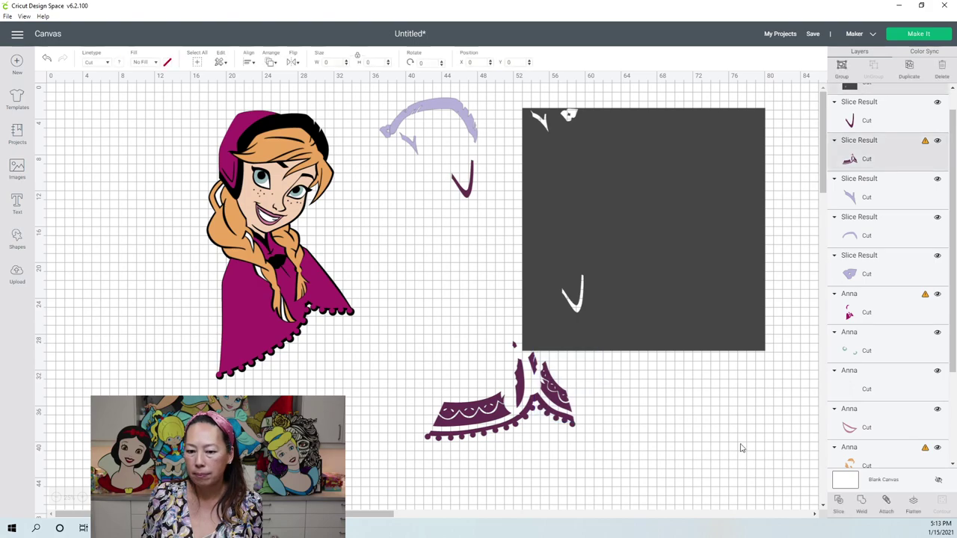
left_click(839, 502)
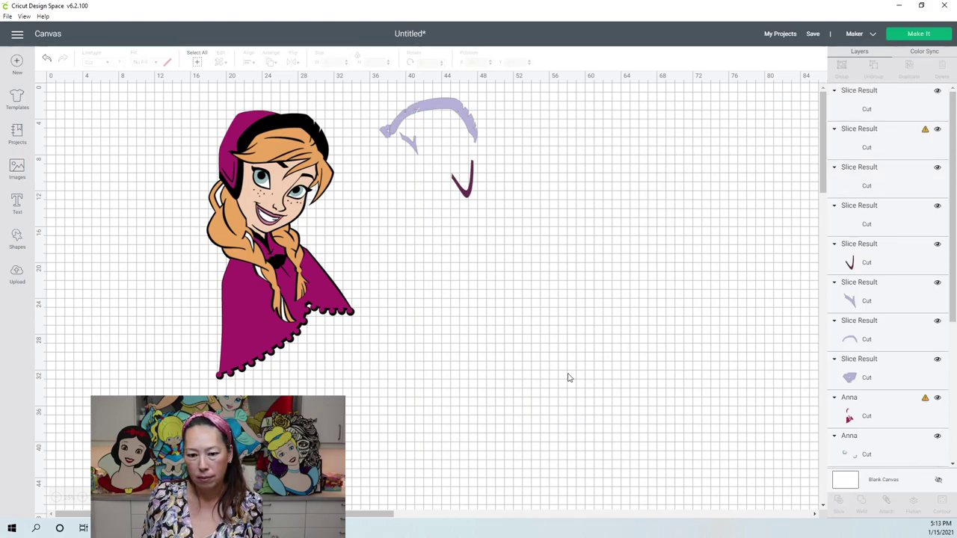
Reposition the cape trim so only its remaining tiny piece overlaps the square's lower edge, and slice the two
left_click_drag(561, 415, 651, 404)
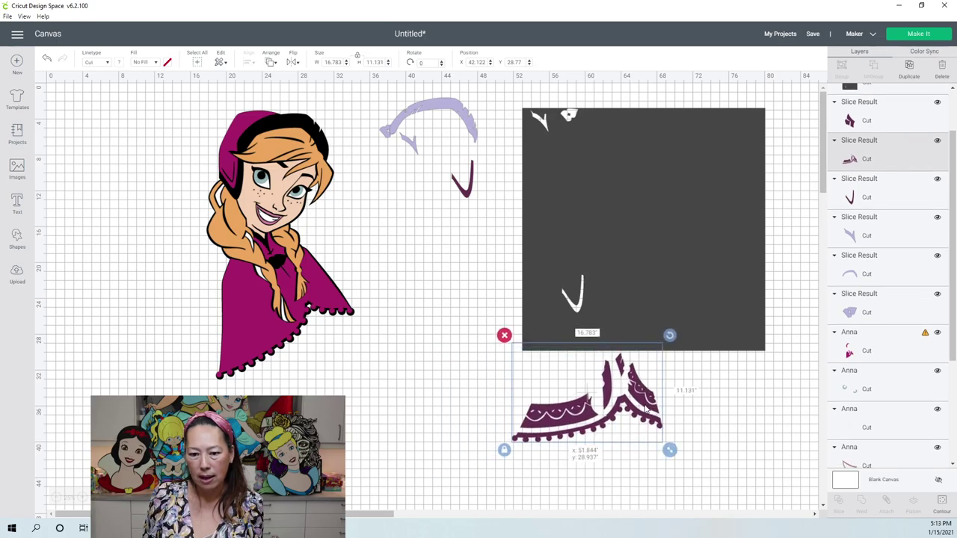
left_click(722, 398)
left_click_drag(729, 420, 590, 324)
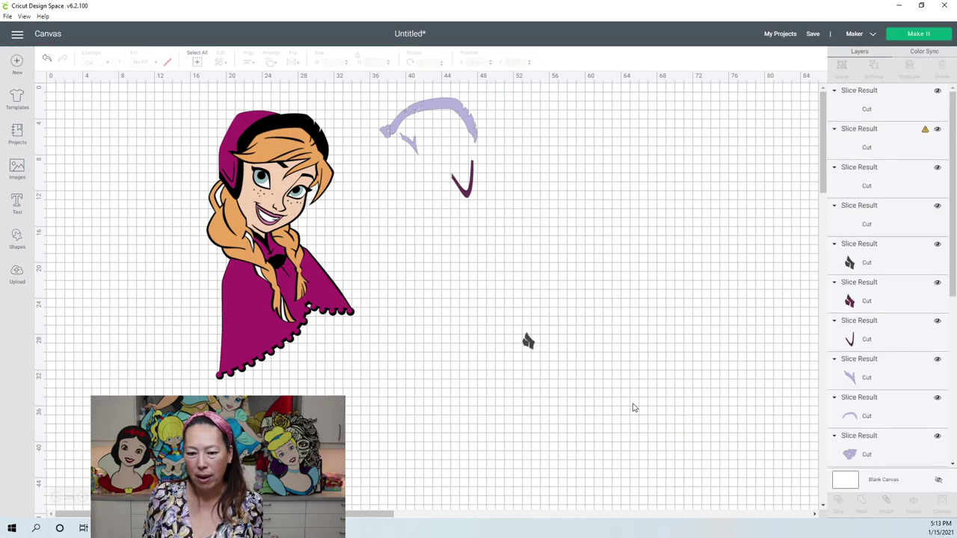
Move the cape trim and the square apart and delete the two small dark gray leftover pieces
left_click_drag(632, 407, 479, 368)
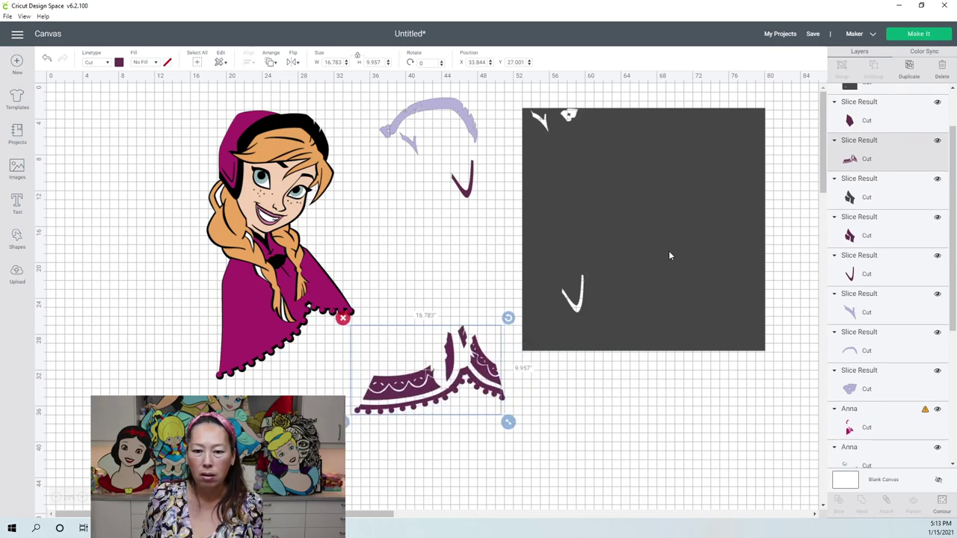
left_click_drag(675, 216, 793, 222)
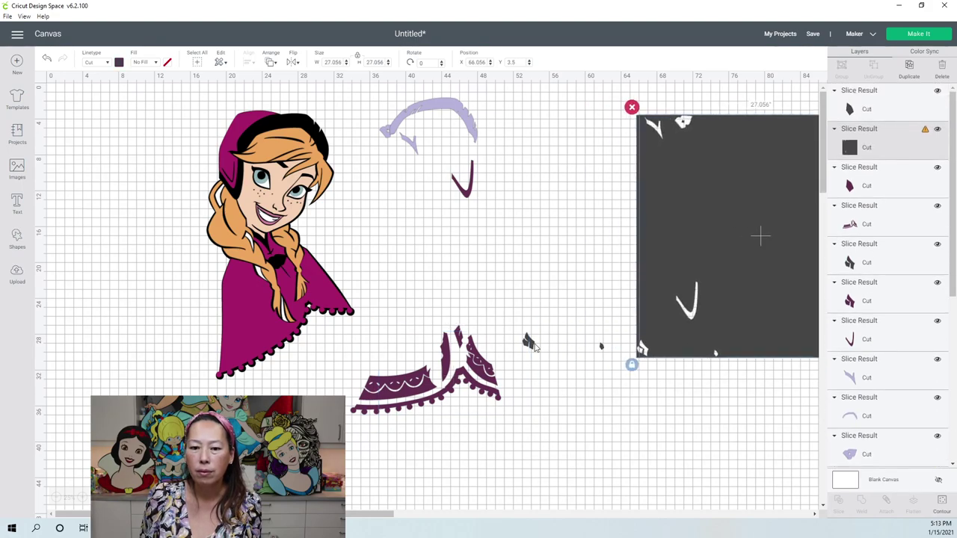
left_click_drag(550, 305, 574, 265)
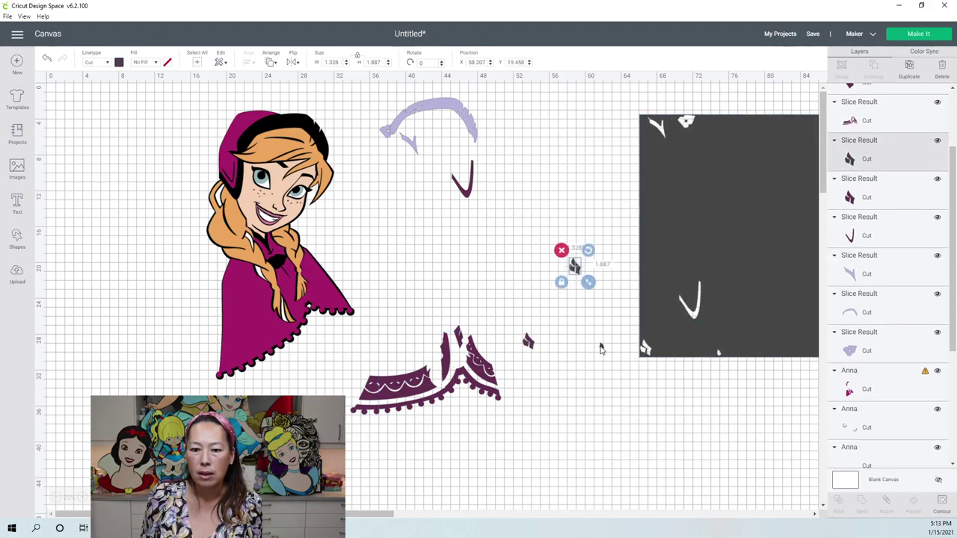
left_click(564, 243)
left_click_drag(584, 289, 594, 294)
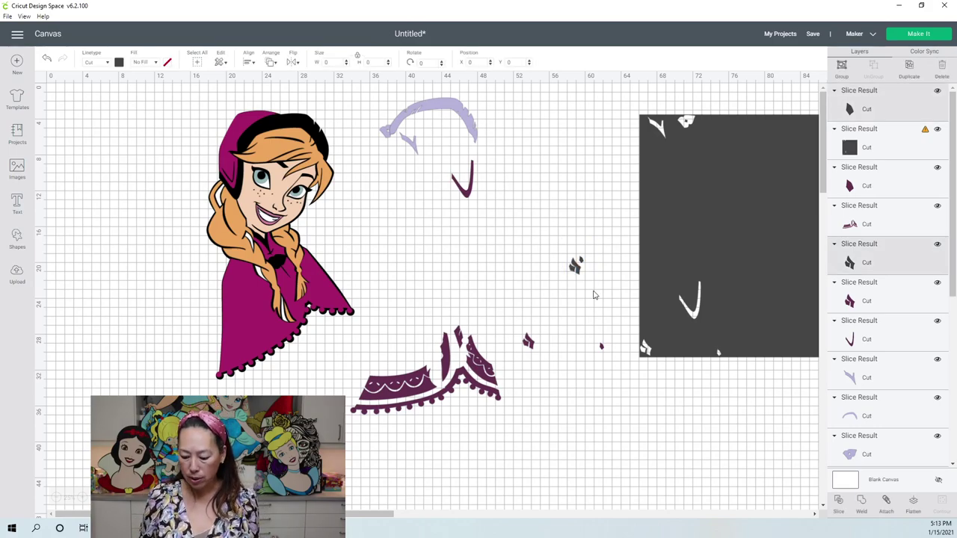
key("Delete")
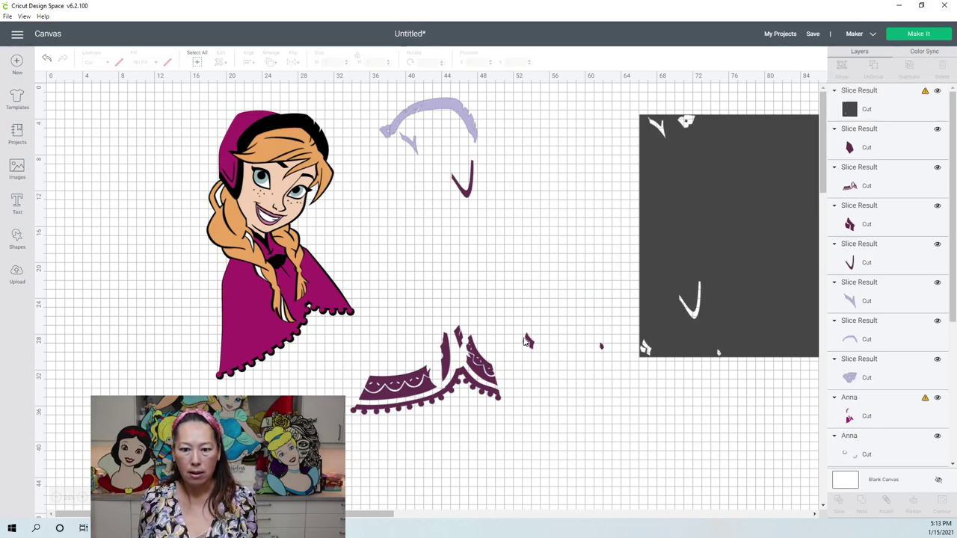
Move the two small separated purple pieces next to the purple V-shaped piece
left_click(526, 342)
left_click_drag(526, 341, 489, 231)
left_click_drag(471, 168, 470, 187)
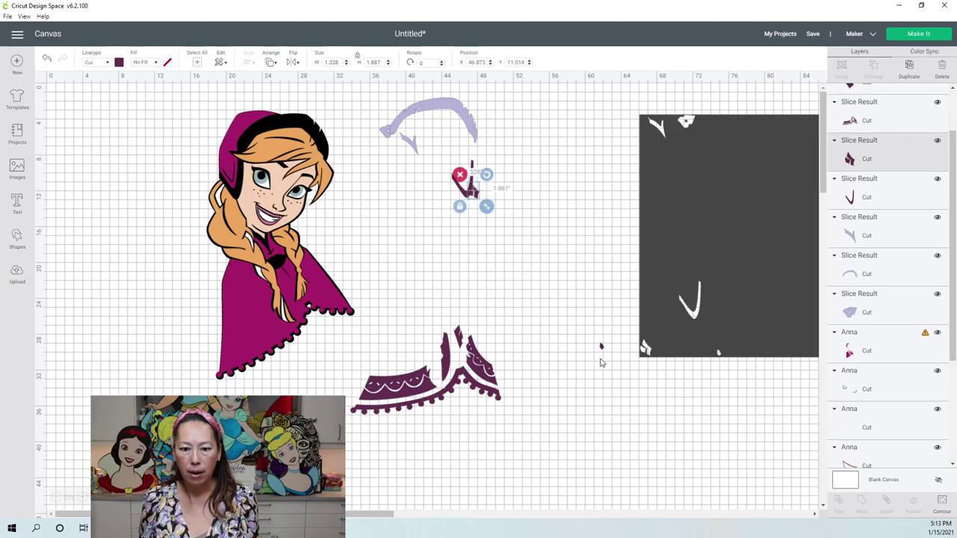
left_click(601, 346)
left_click_drag(560, 299, 480, 154)
Place the cape trim over Anna's cape and rotate it to about 340° so it lines up with the cape's hem
left_click(449, 378)
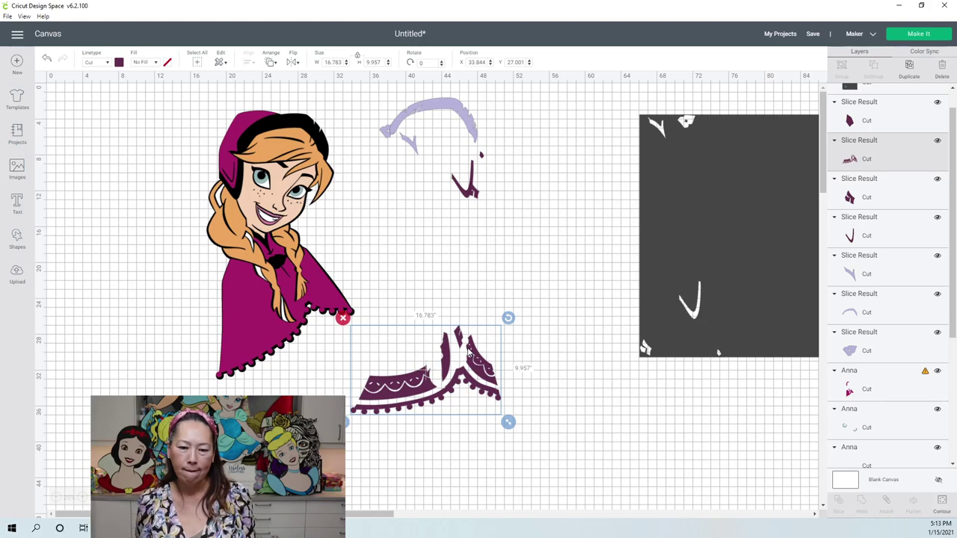
left_click_drag(431, 383, 292, 315)
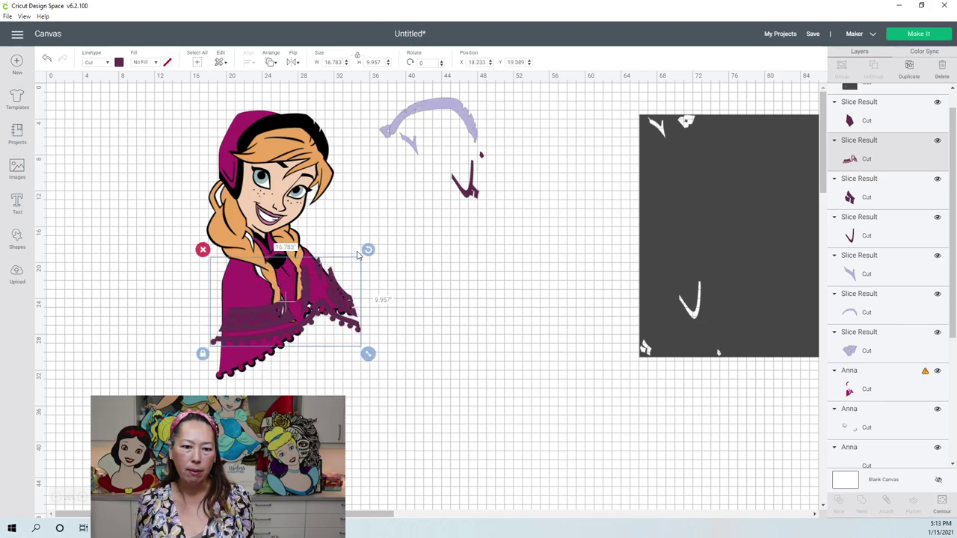
left_click_drag(367, 249, 344, 223)
left_click_drag(326, 283, 308, 300)
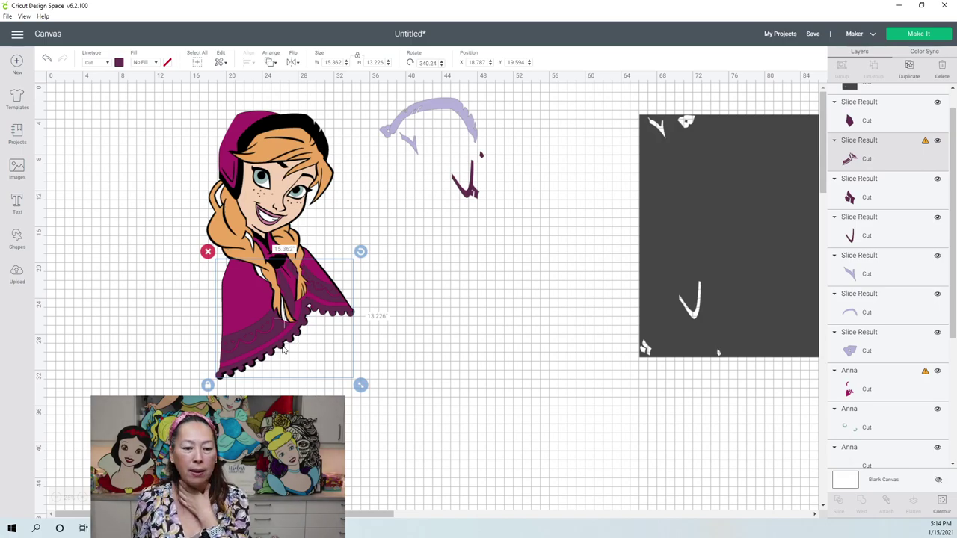
Move the cape trim off Anna to the empty area beside her cape and duplicate it four times
left_click_drag(298, 338, 434, 392)
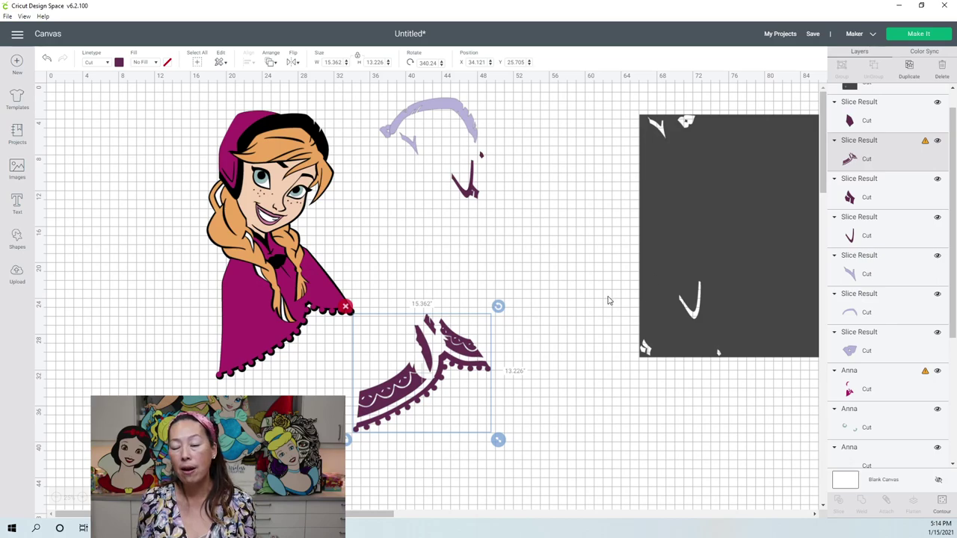
left_click_drag(472, 365, 448, 304)
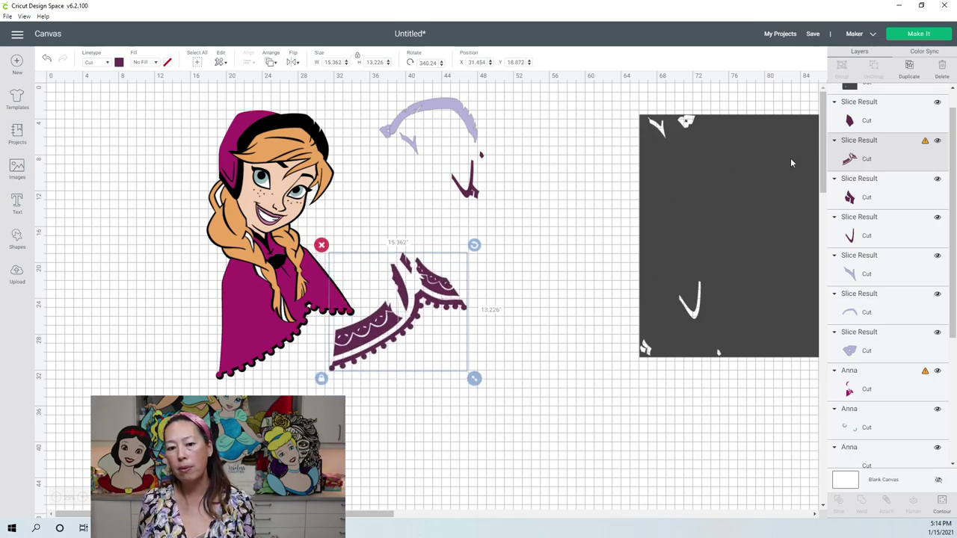
left_click(908, 68)
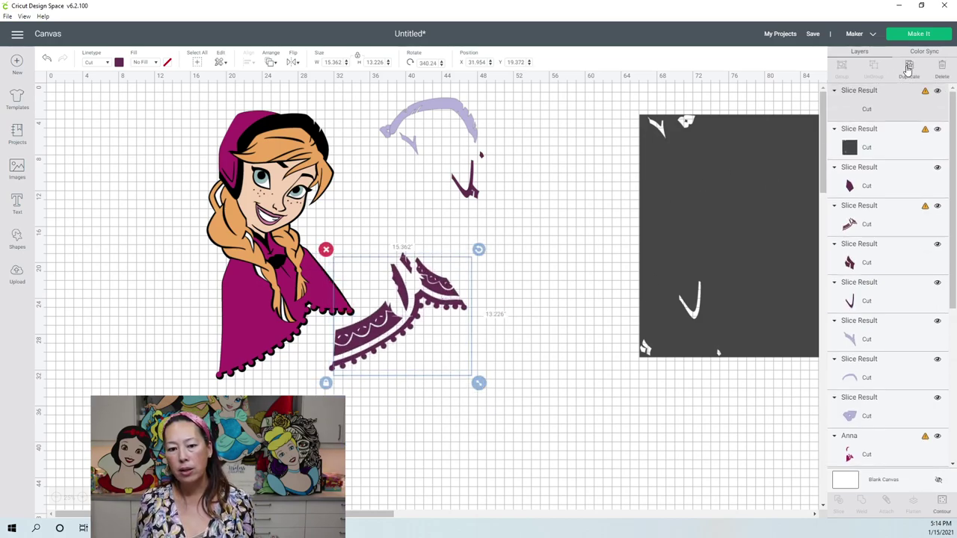
left_click(908, 67)
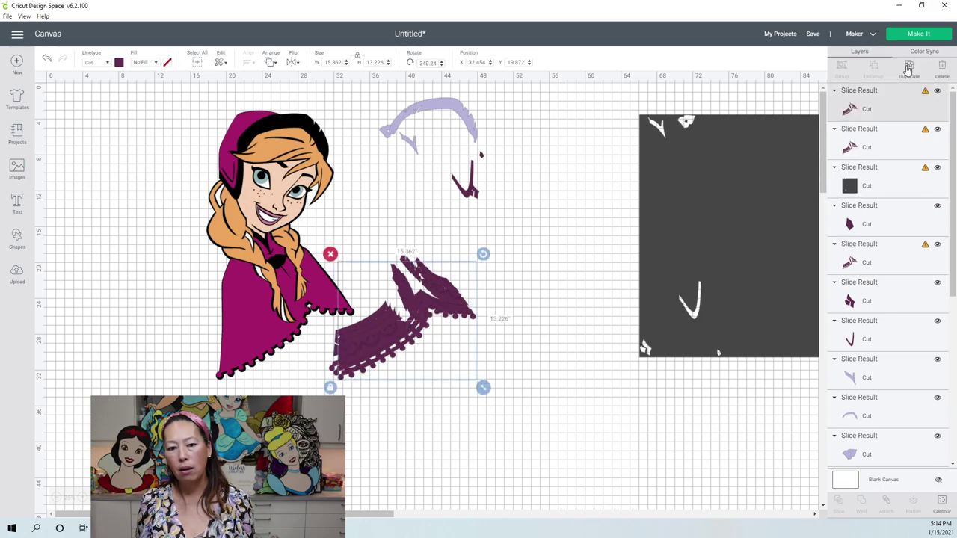
left_click(908, 67)
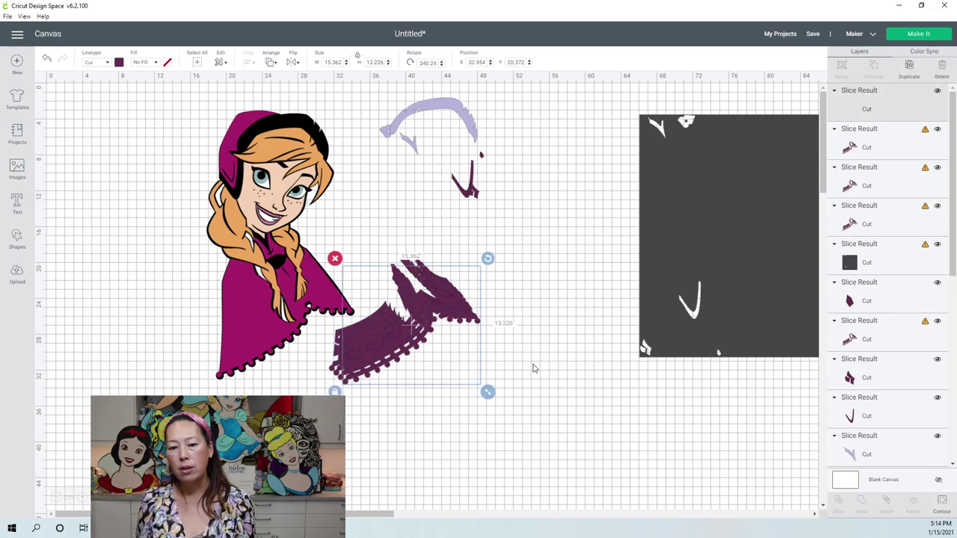
key("ctrl+d")
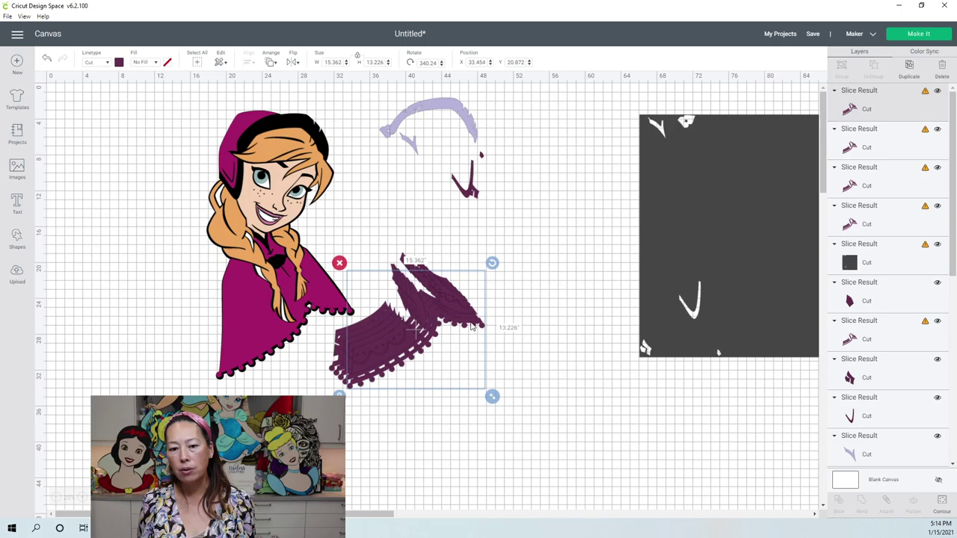
Pull one cape trim copy away from the stack and hide all its contours, leaving only the scalloped border
left_click_drag(369, 356, 461, 364)
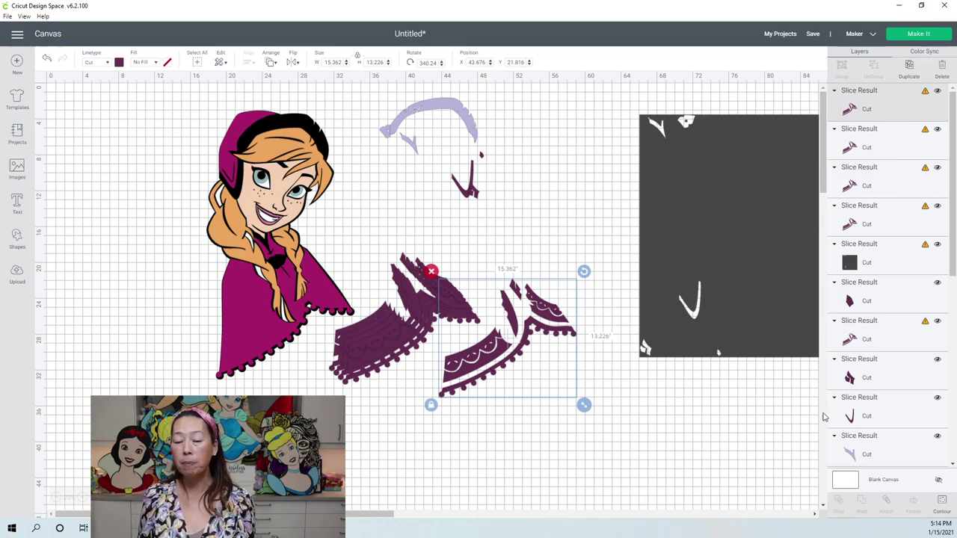
left_click(941, 503)
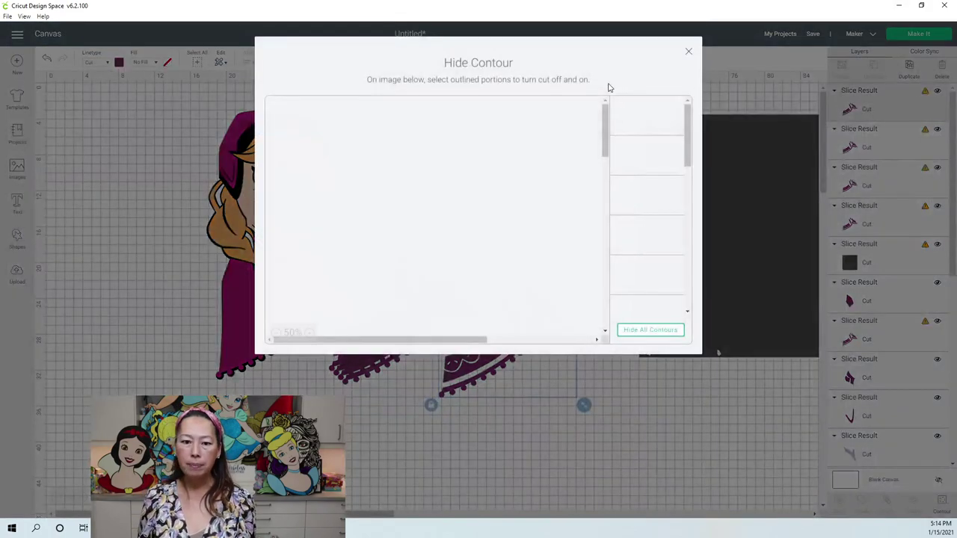
left_click(656, 333)
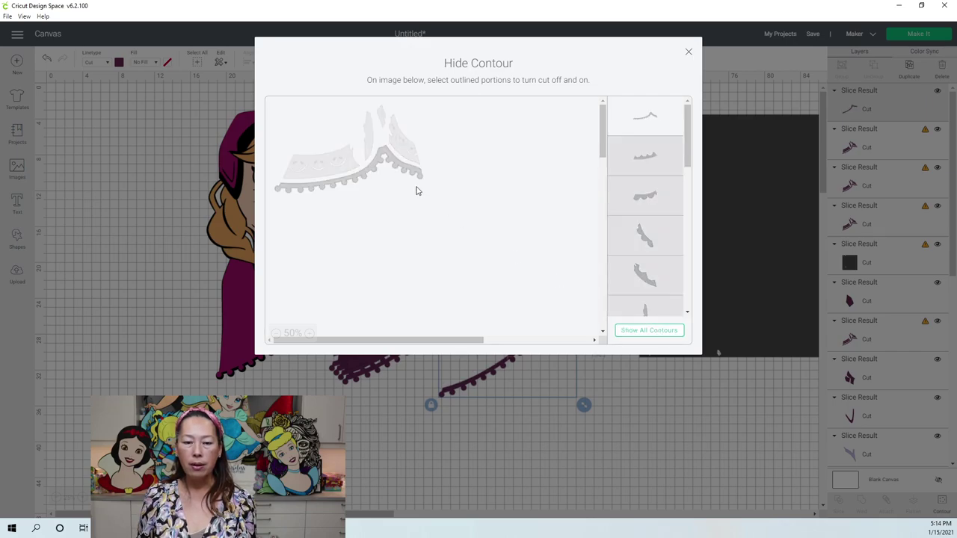
left_click(690, 52)
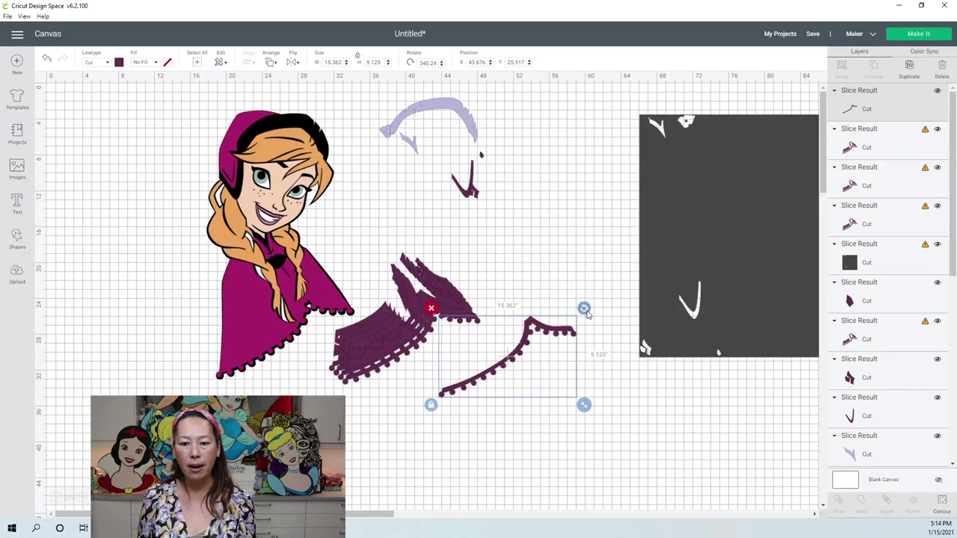
Rotate the scalloped border to about 355.5°, cover its short section right of the peak with the square, and slice them
left_click_drag(586, 313, 597, 345)
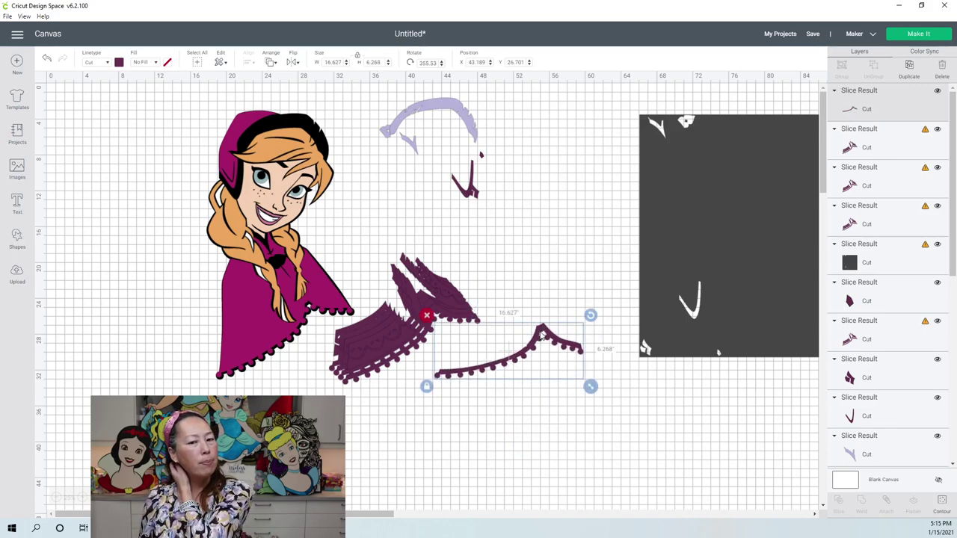
left_click_drag(541, 337, 531, 385)
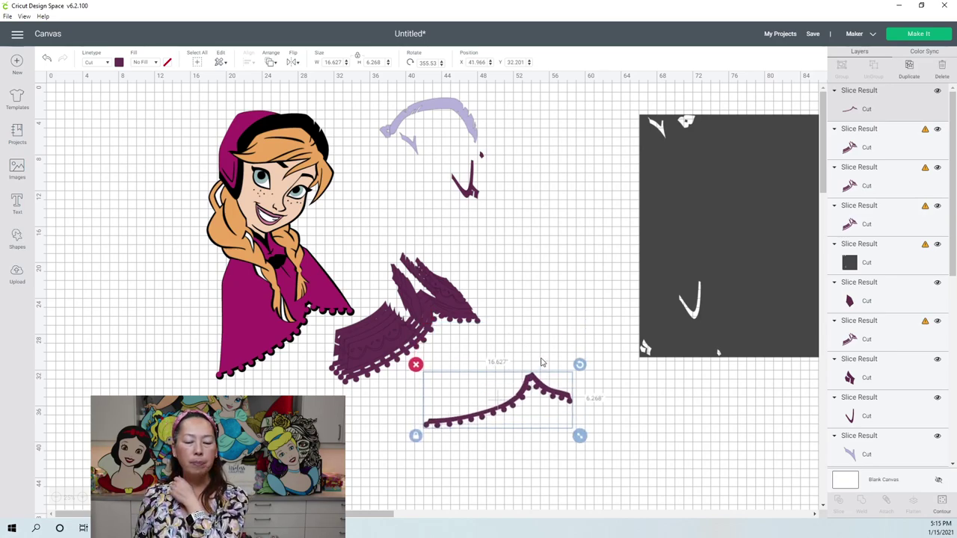
left_click_drag(641, 282, 564, 423)
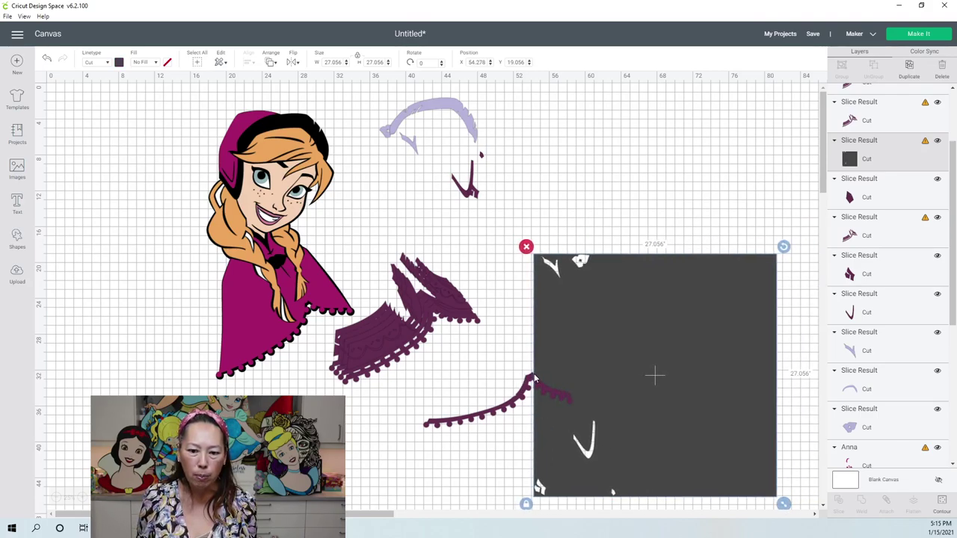
left_click_drag(557, 370, 556, 369)
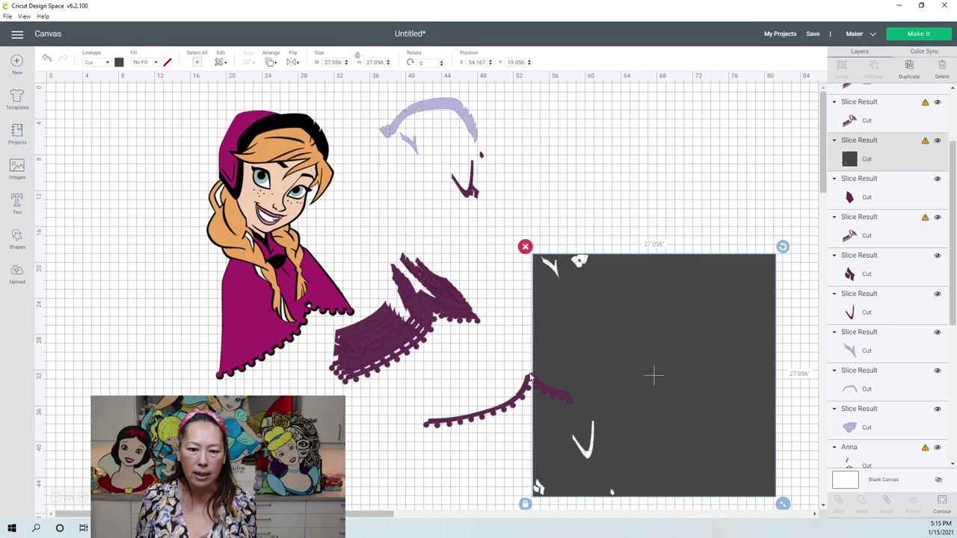
left_click(379, 418)
left_click_drag(379, 425, 762, 471)
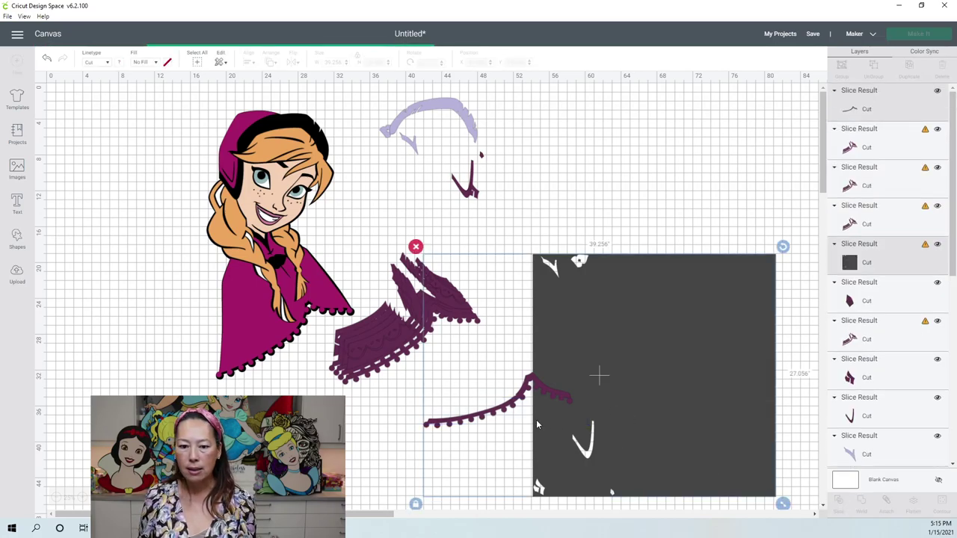
key("Delete")
key("ctrl+z")
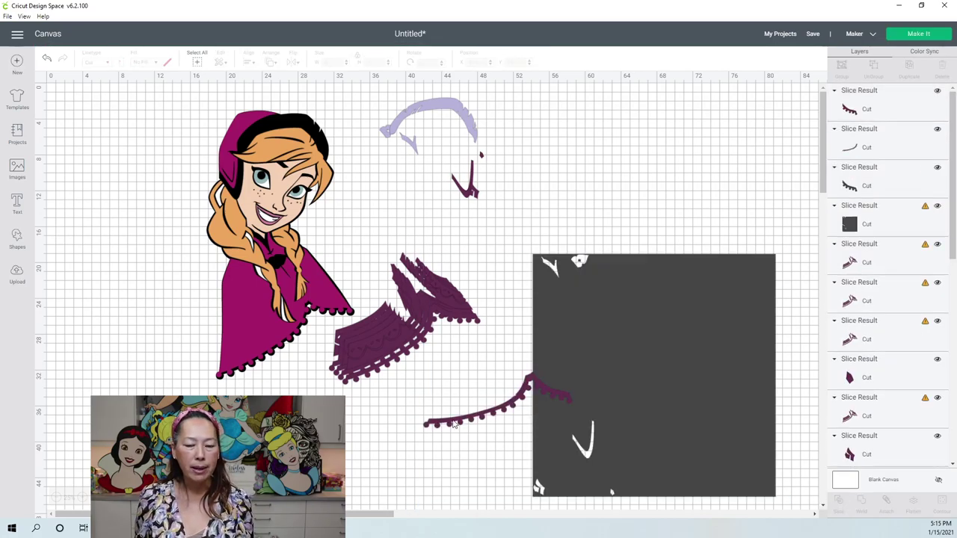
Move the square away from the sliced border and inspect the cut at the border's peak up close
left_click_drag(652, 381, 811, 380)
left_click(568, 398)
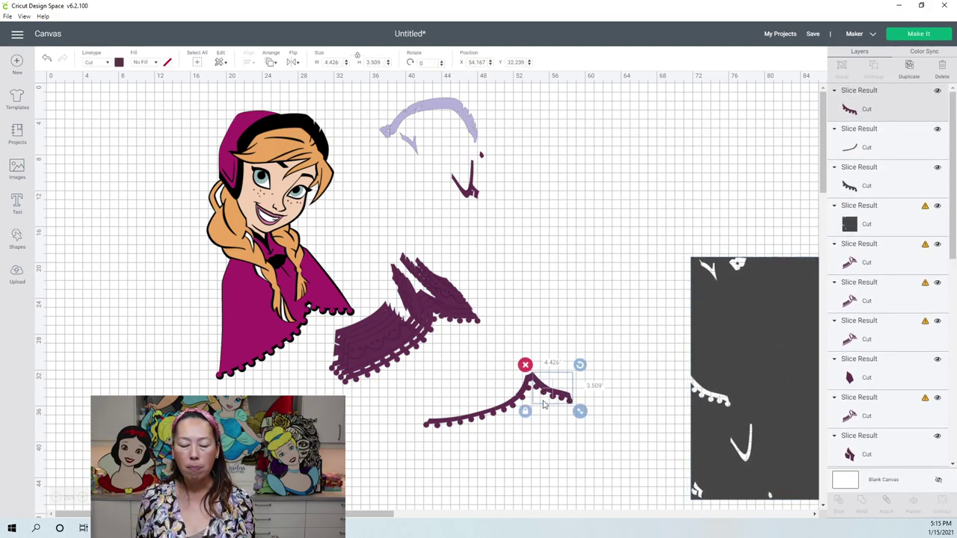
left_click(82, 497)
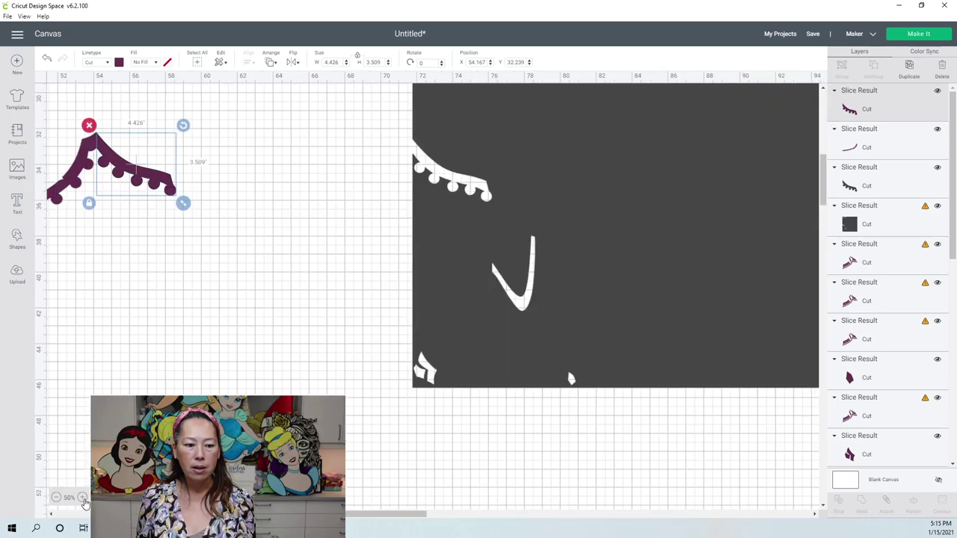
left_click(83, 498)
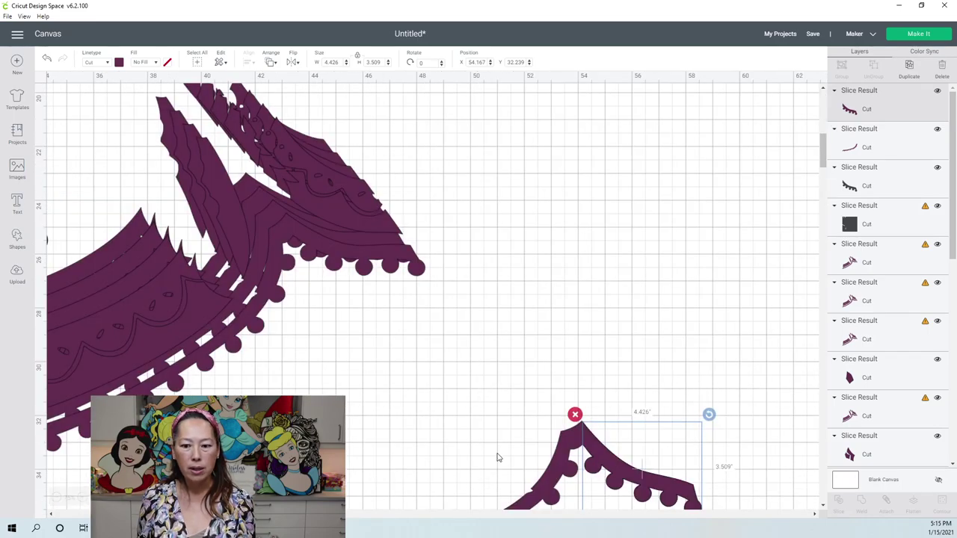
scroll(498, 457, "down", 5)
left_click(493, 272)
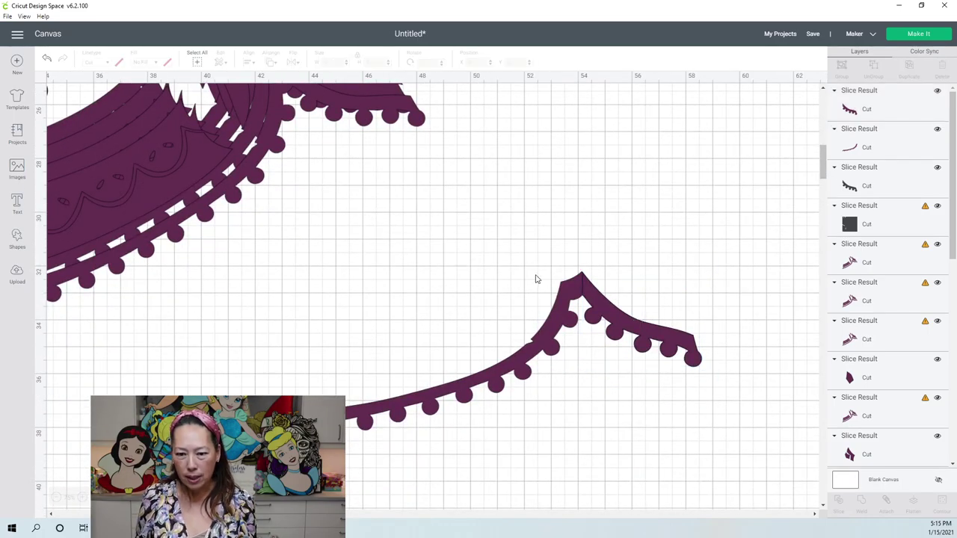
Move the two sliced border pieces up and away, and delete the leftover dark grey slice of the short section
left_click_drag(608, 302, 650, 207)
left_click_drag(579, 266, 617, 221)
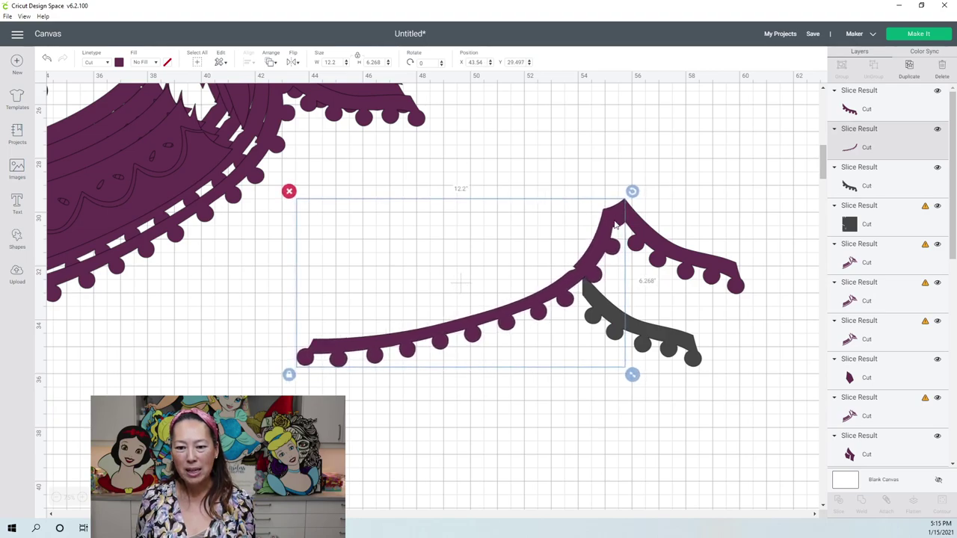
left_click(693, 357)
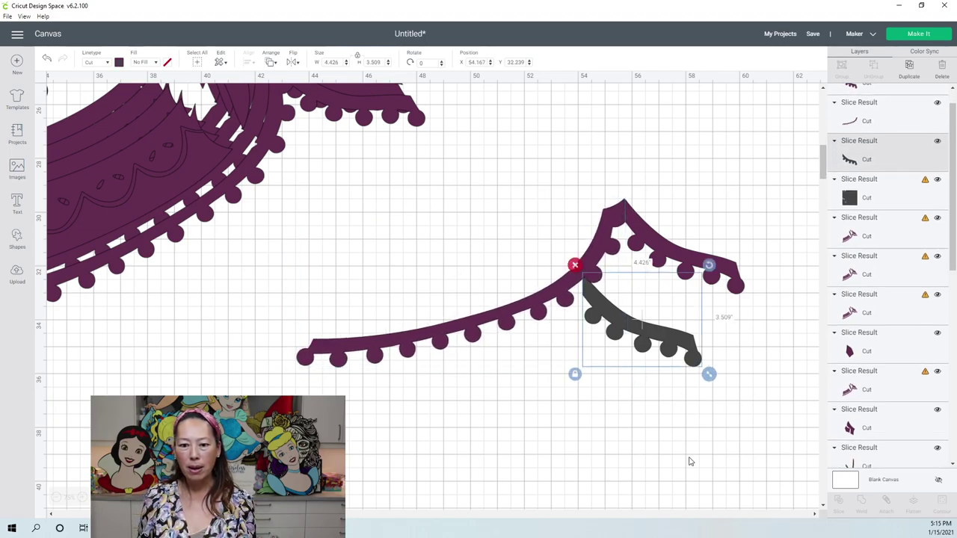
left_click_drag(581, 278, 577, 368)
left_click(578, 375)
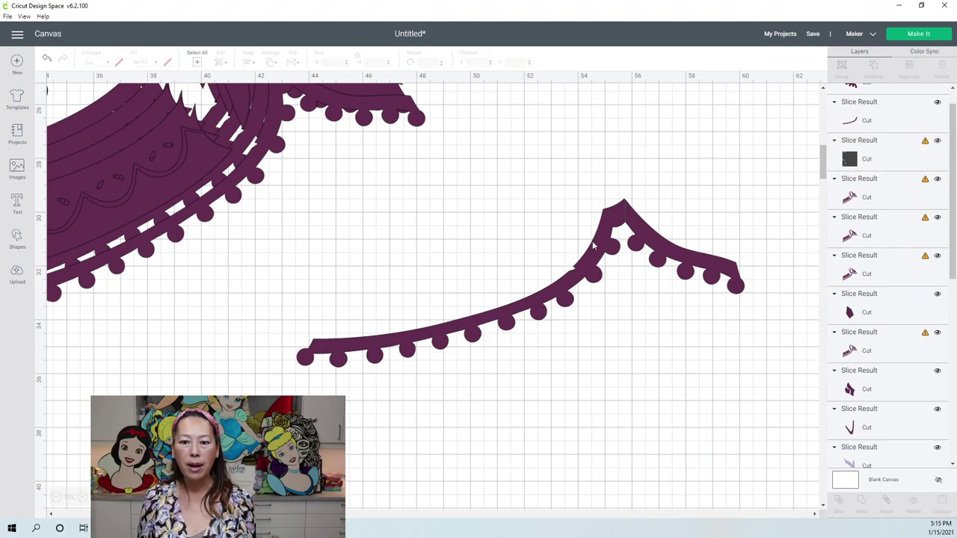
Pull another cape trim copy off the stack and hide all its contours except the two halves of the wide scallop-patterned panel
left_click(391, 259)
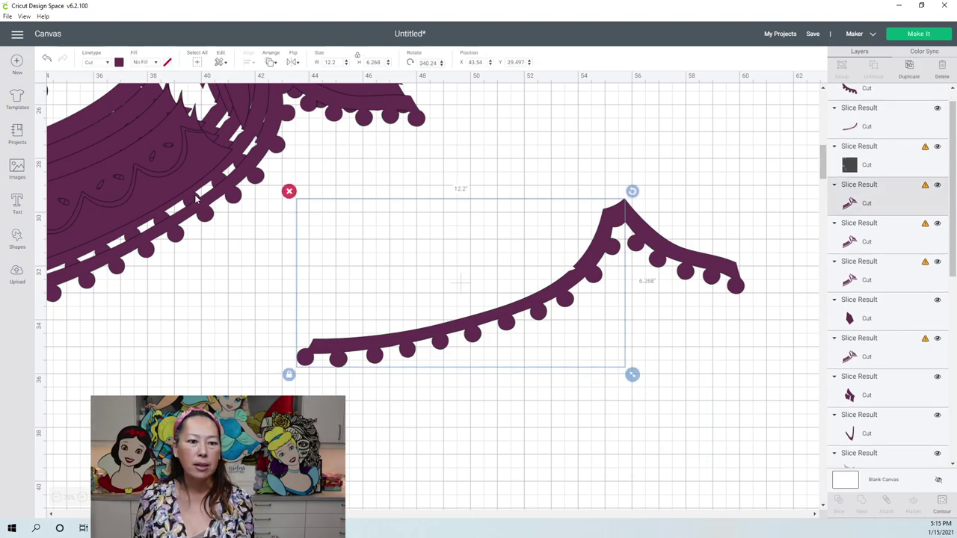
left_click_drag(271, 211, 411, 248)
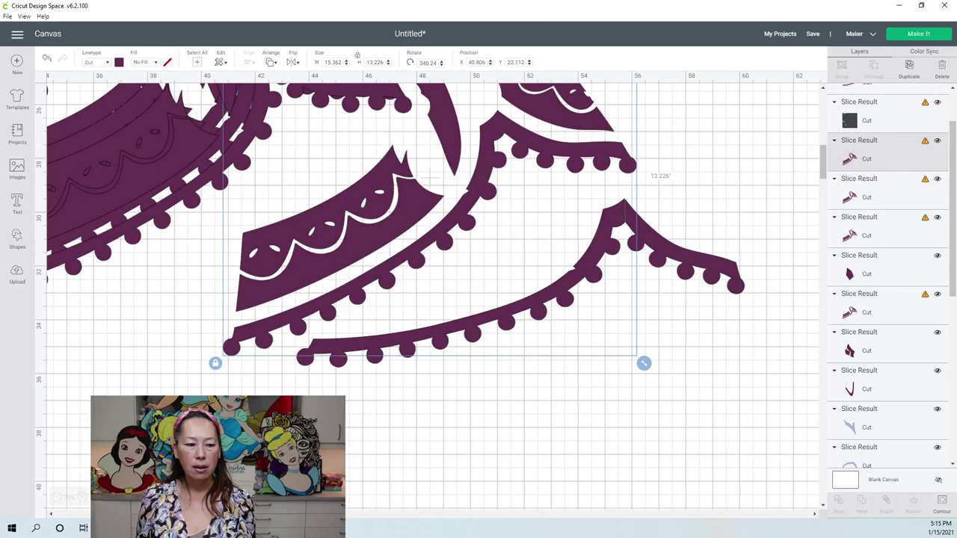
scroll(487, 395, "down", 2)
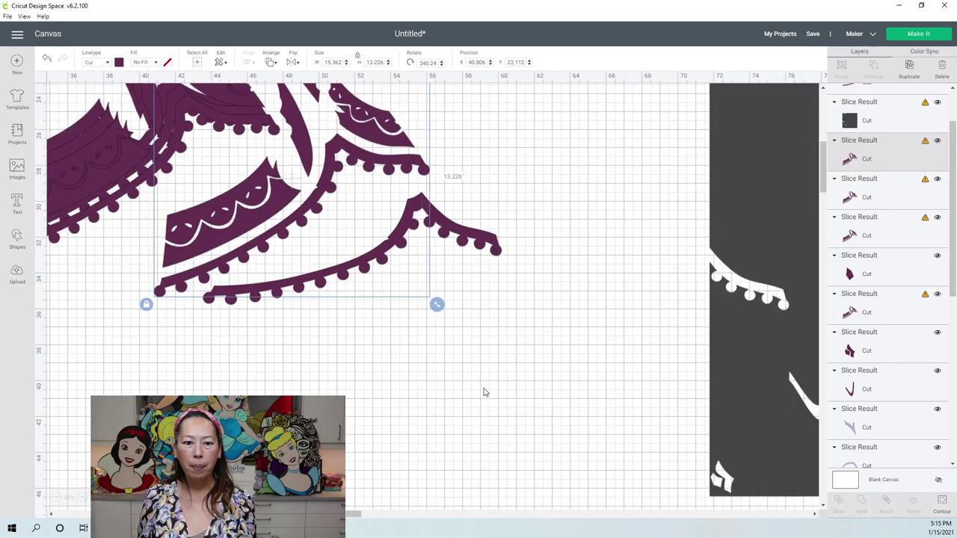
scroll(481, 381, "up", 3)
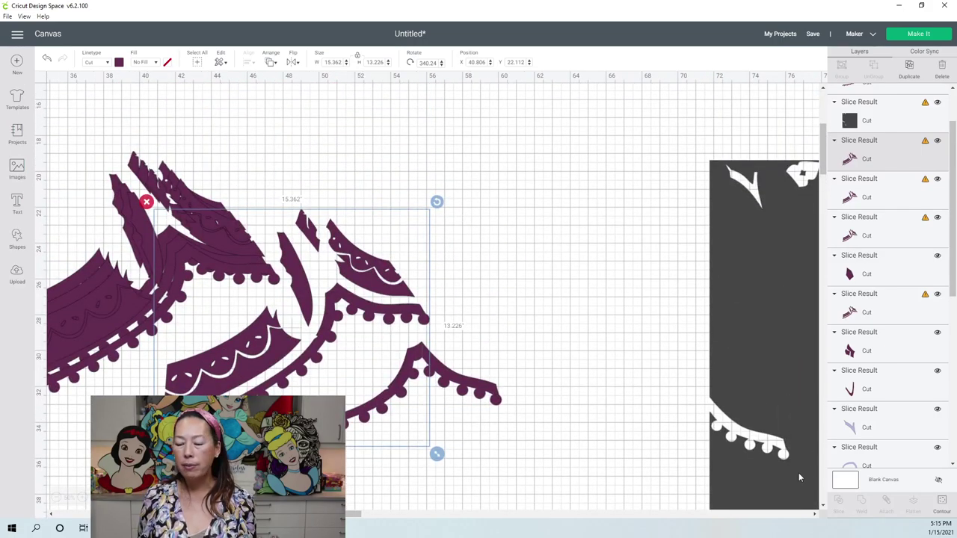
left_click(940, 505)
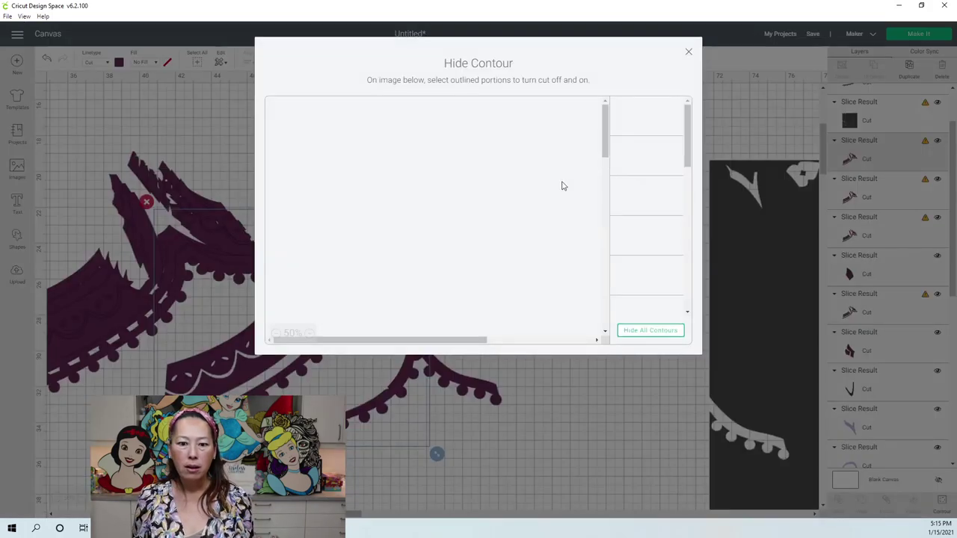
left_click(657, 331)
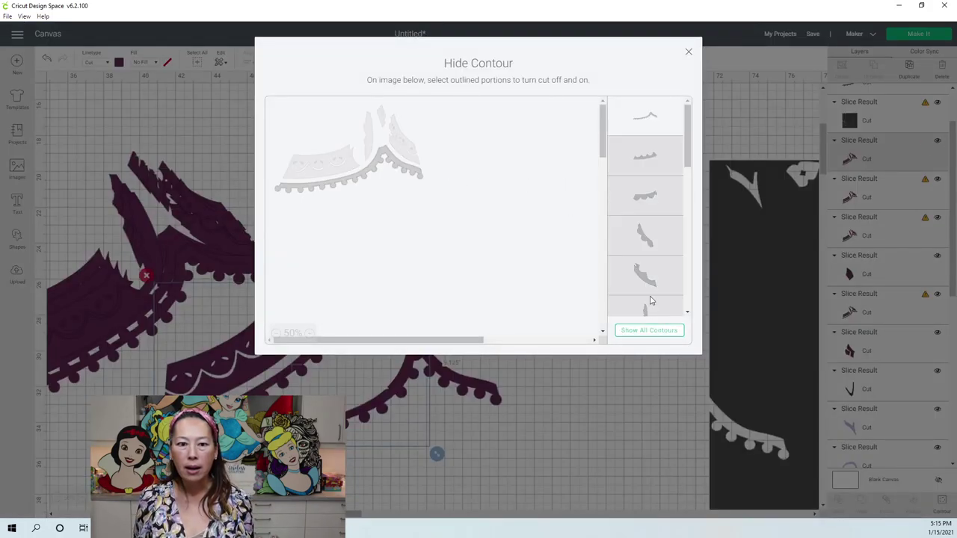
left_click(628, 157)
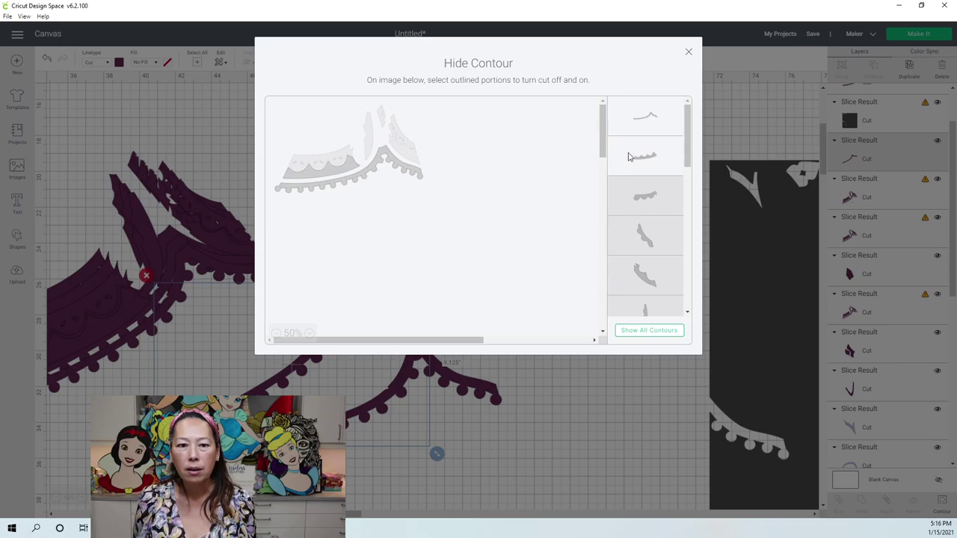
left_click(637, 198)
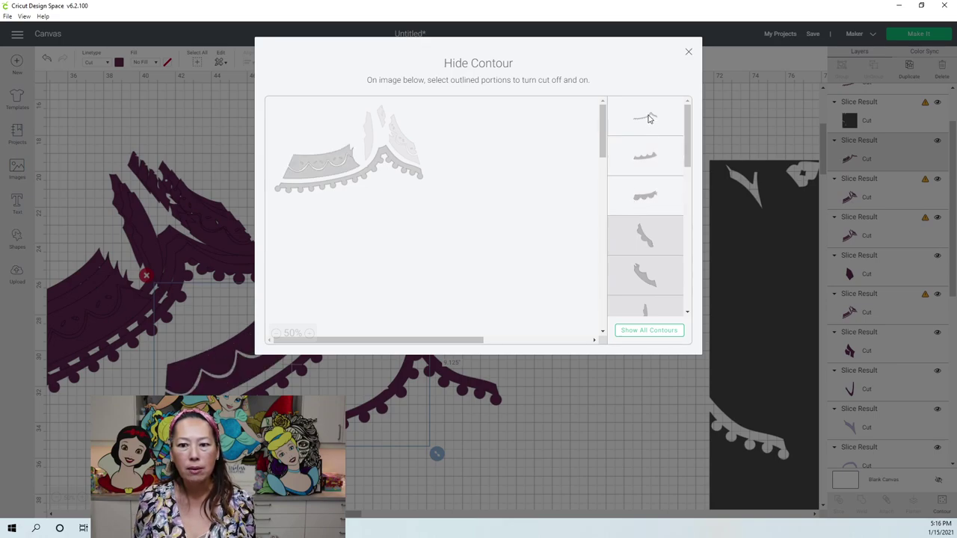
left_click(649, 118)
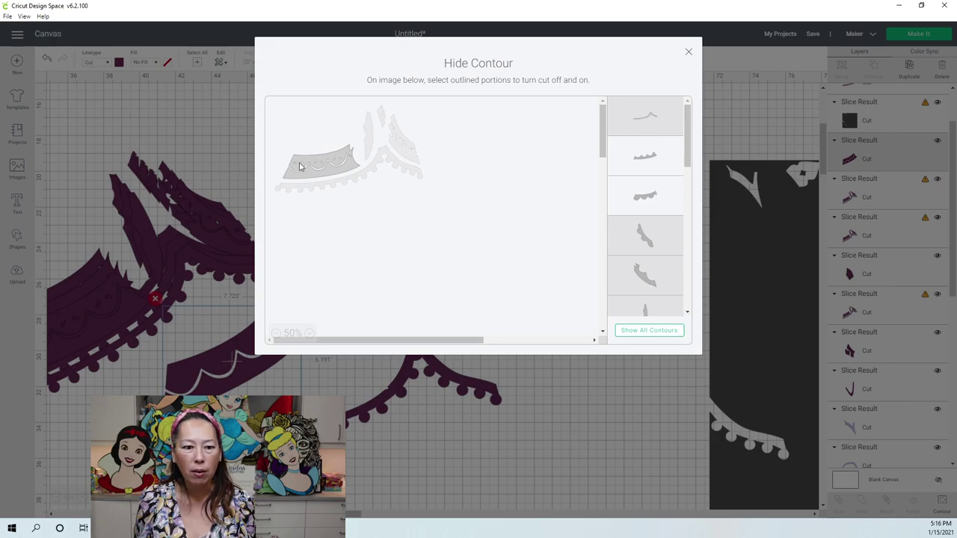
Turn the six leaf-shaped cutouts of the wide panel back on and close the contour settings
scroll(669, 272, "down", 5)
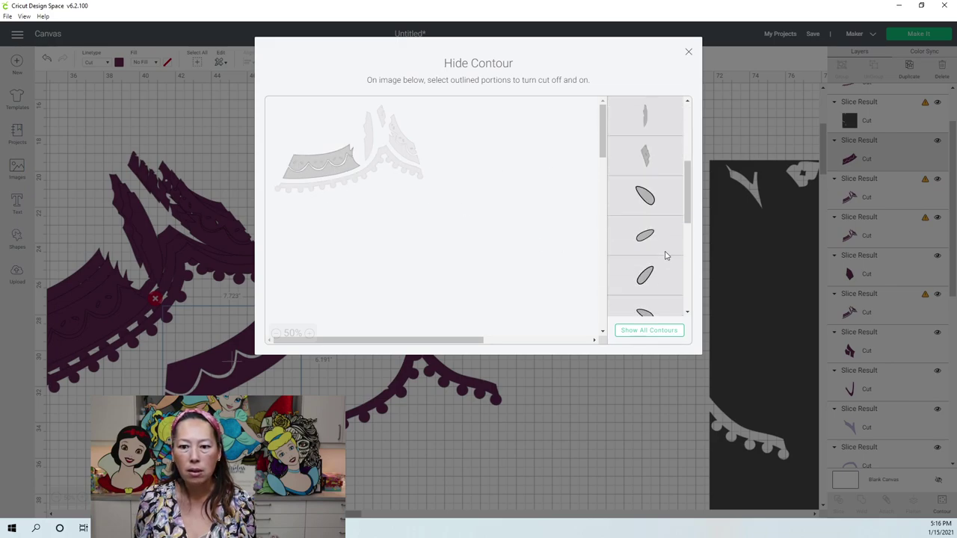
left_click(647, 213)
left_click(648, 229)
left_click(650, 270)
scroll(649, 267, "down", 3)
left_click(657, 218)
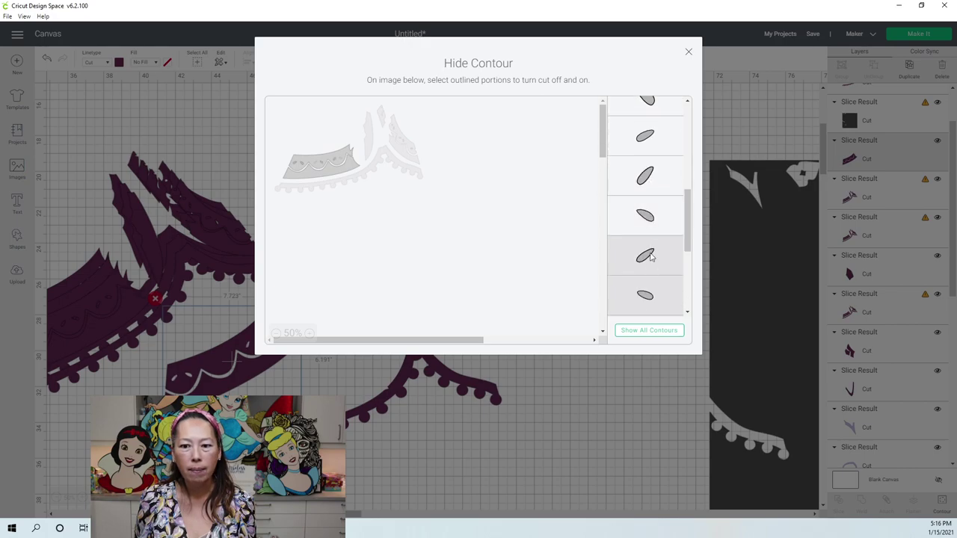
left_click(647, 260)
left_click(645, 296)
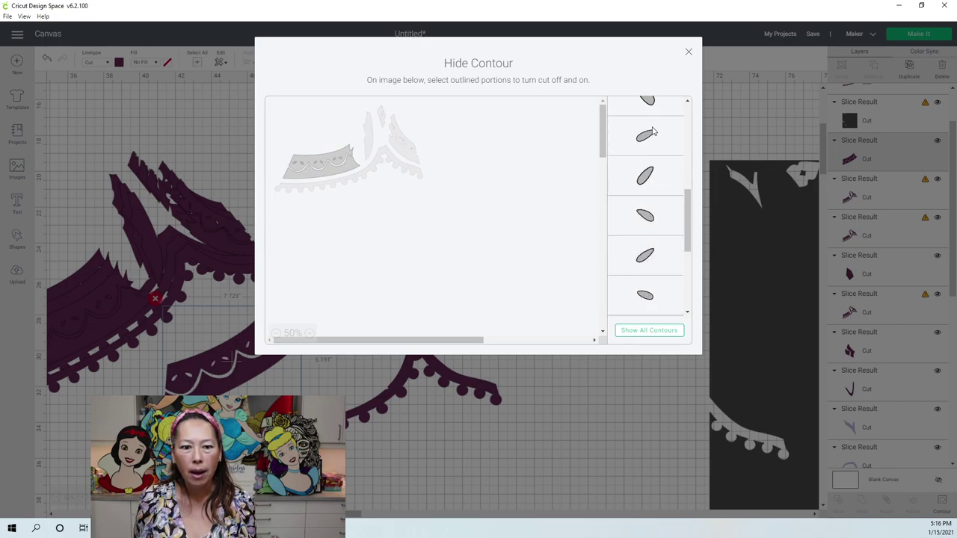
left_click(688, 54)
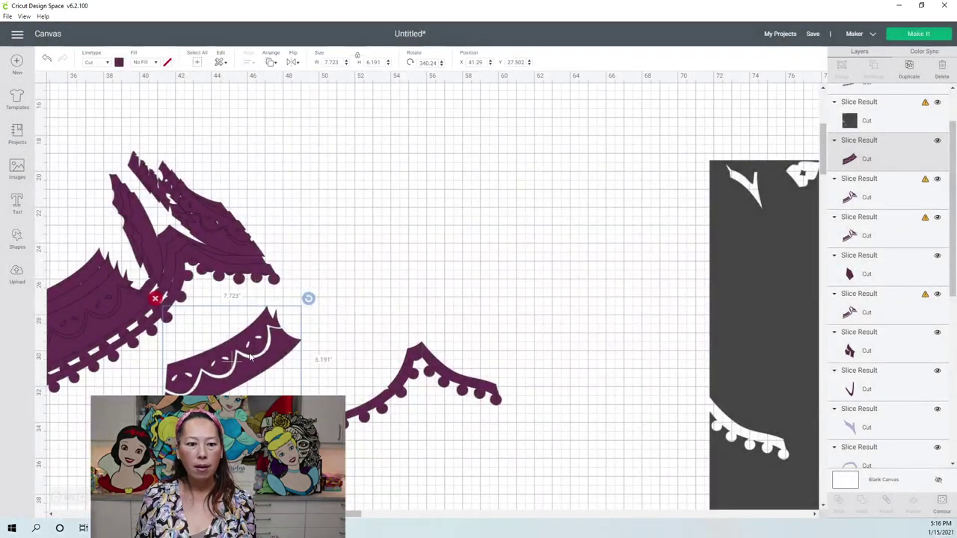
Spread out the separated pieces, placing the long scalloped border below and the wide panel clear of the cape trim stack
left_click_drag(366, 299, 493, 252)
left_click_drag(455, 321, 390, 458)
left_click_drag(261, 344, 367, 352)
Pull the next cape trim copy into the open area and hide all its contours except the long narrow sliver
left_click_drag(231, 285, 383, 262)
left_click_drag(540, 223, 547, 246)
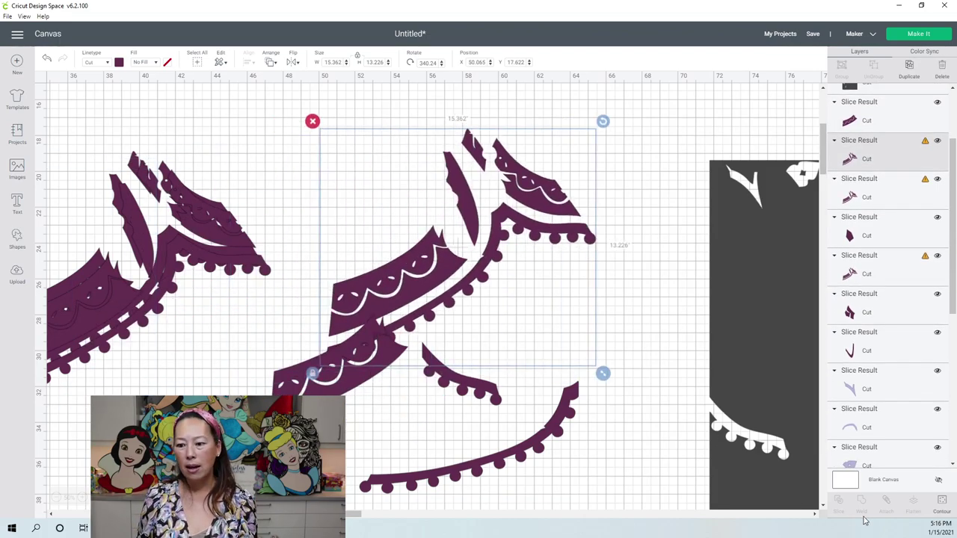
left_click(943, 500)
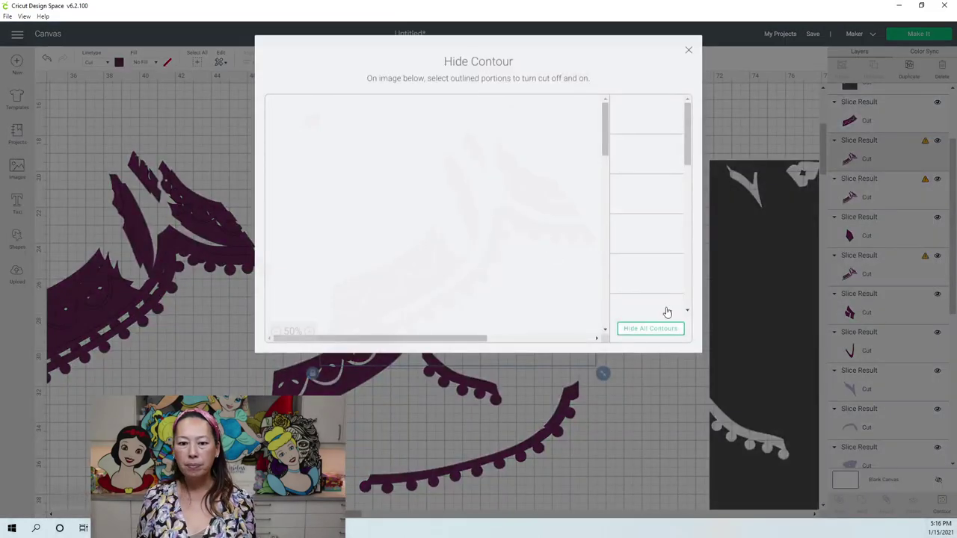
left_click(662, 334)
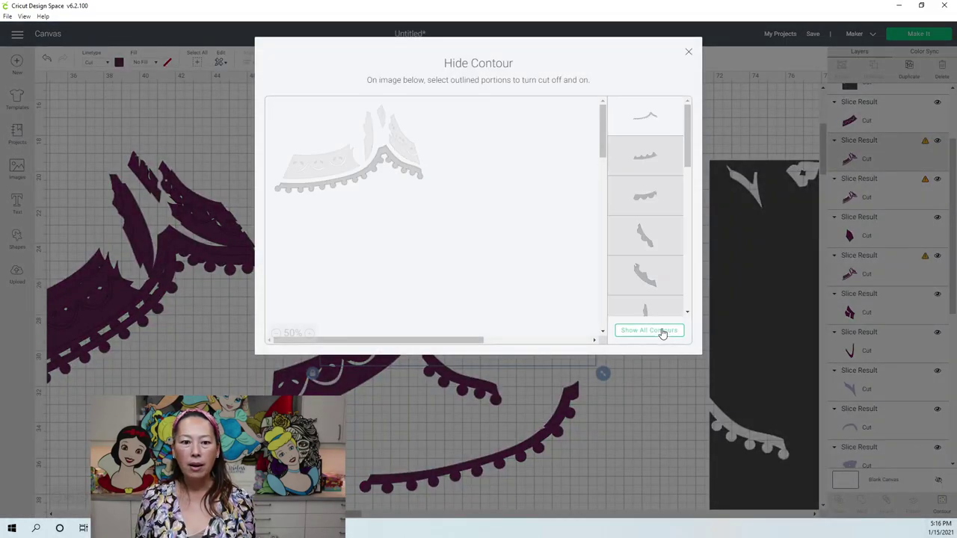
left_click(366, 133)
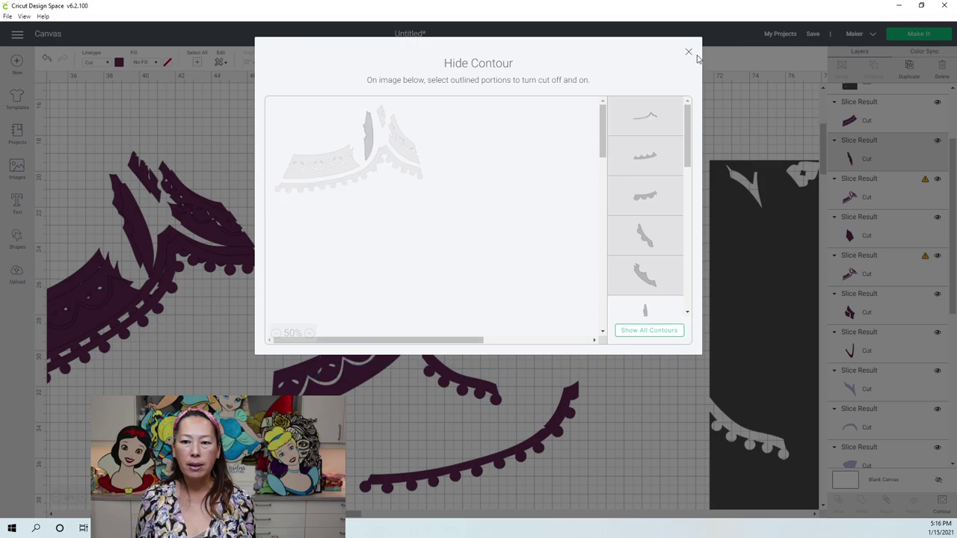
left_click(688, 54)
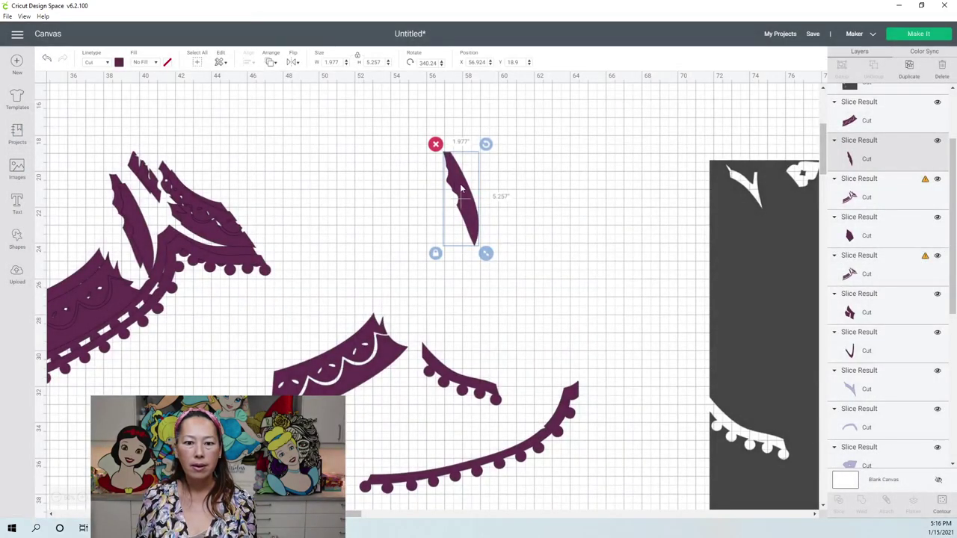
Reduce the next cape trim copy to its small top fragment by hiding every other contour, and move it beside the narrow sliver
left_click(181, 221)
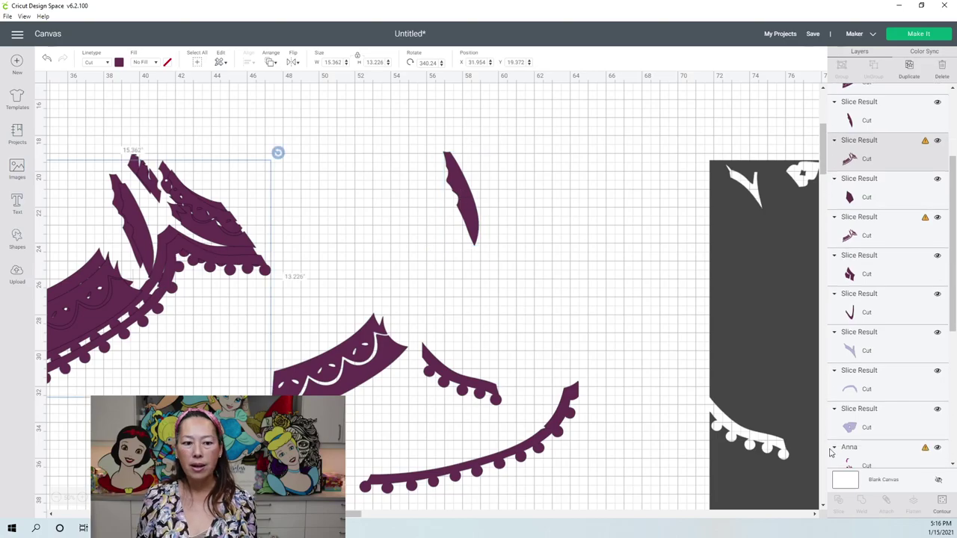
left_click(941, 501)
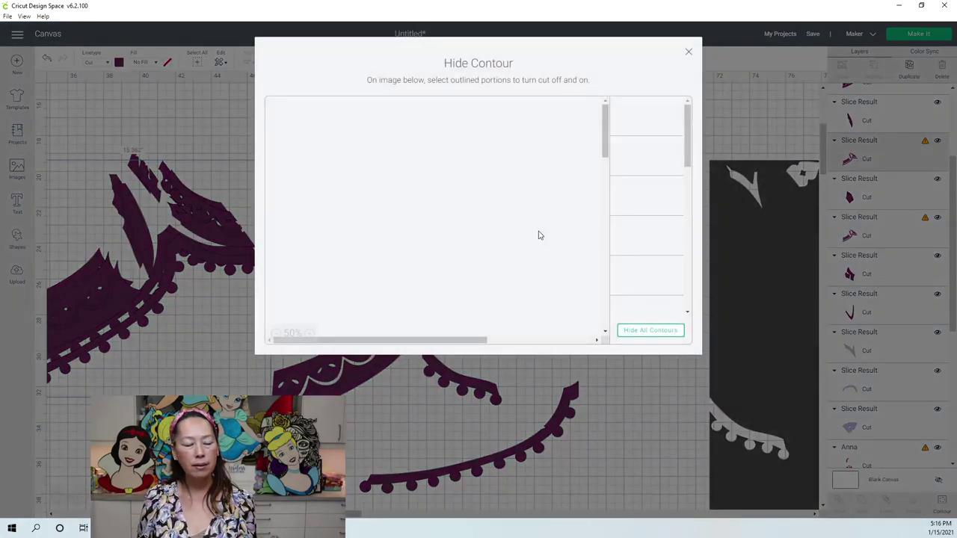
left_click(650, 336)
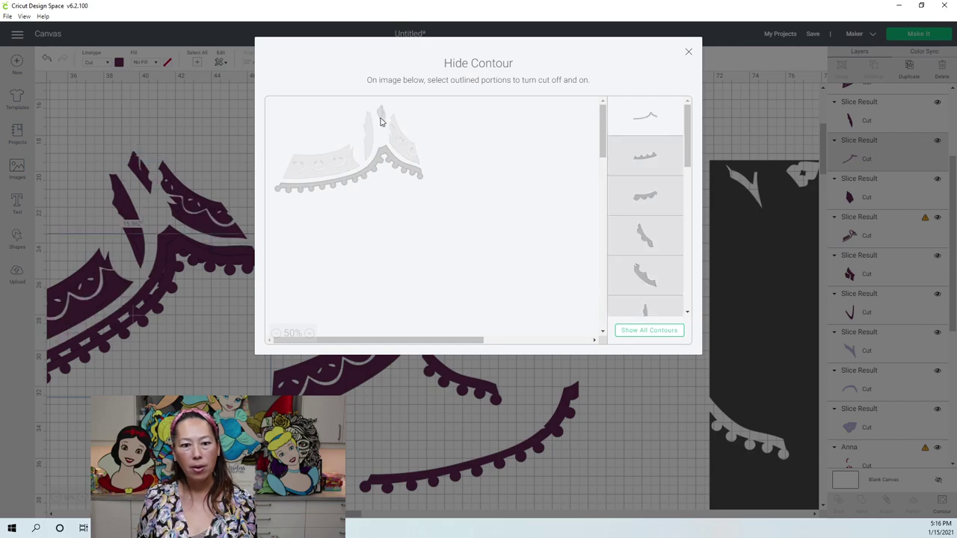
left_click(382, 150)
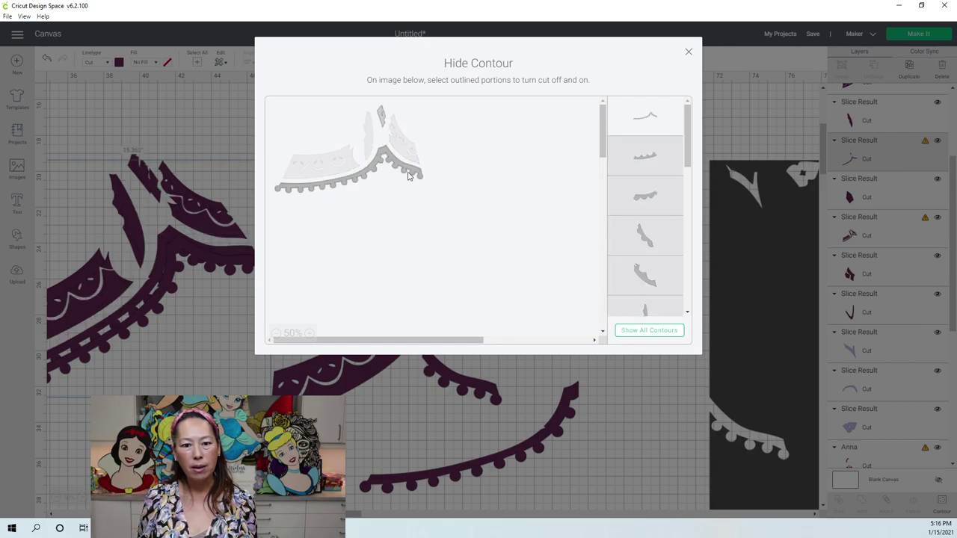
left_click(408, 175)
left_click(689, 53)
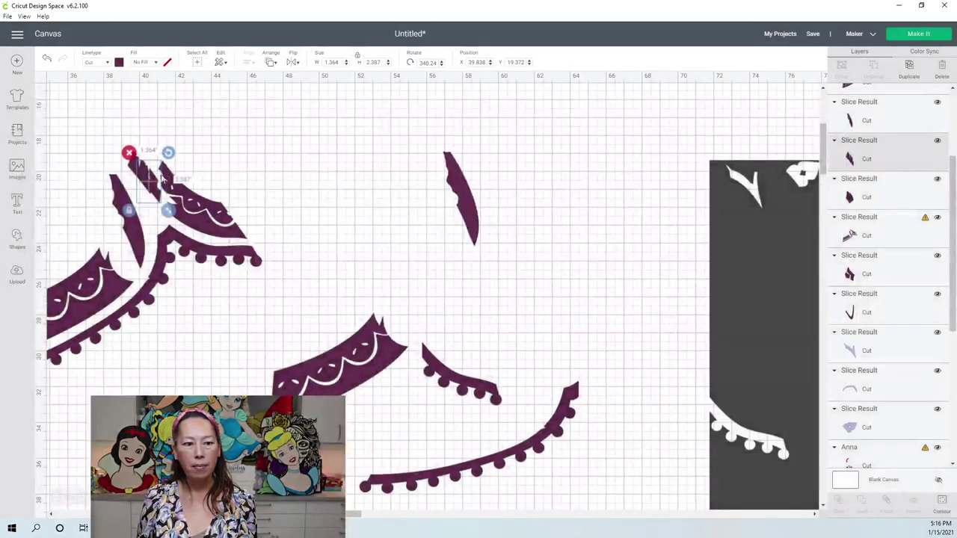
left_click_drag(163, 175, 460, 198)
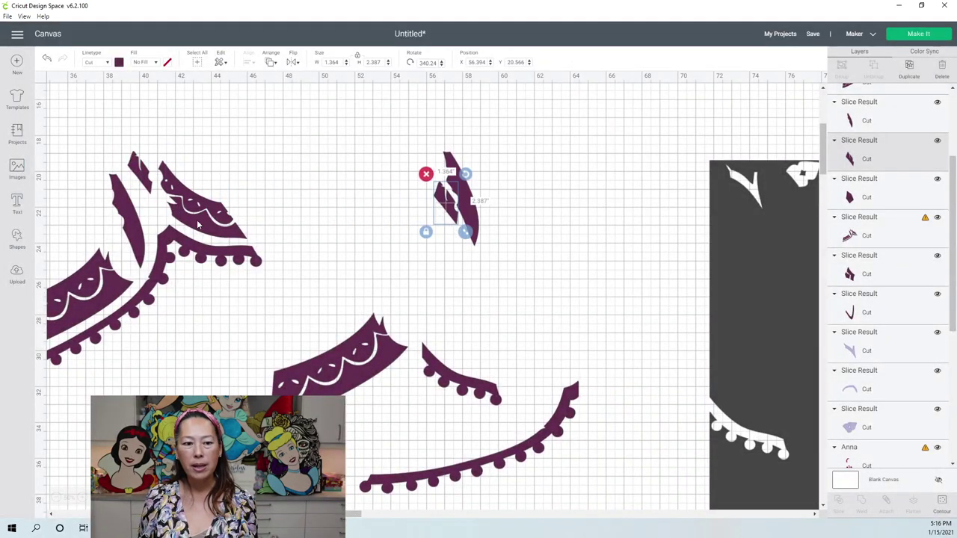
Hide all contours of the last cape trim copy except the two halves of the short patterned panel above the border's peak
left_click_drag(39, 138, 265, 418)
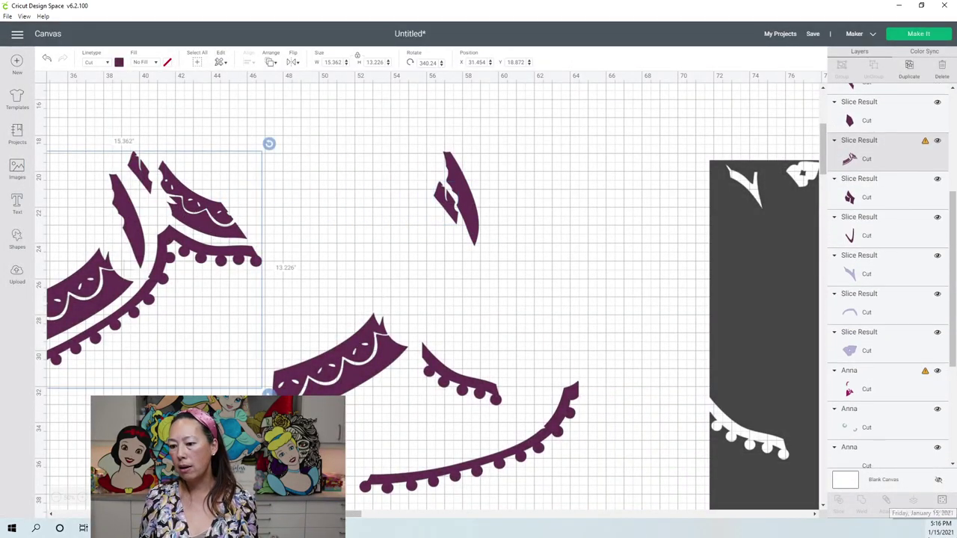
left_click(940, 507)
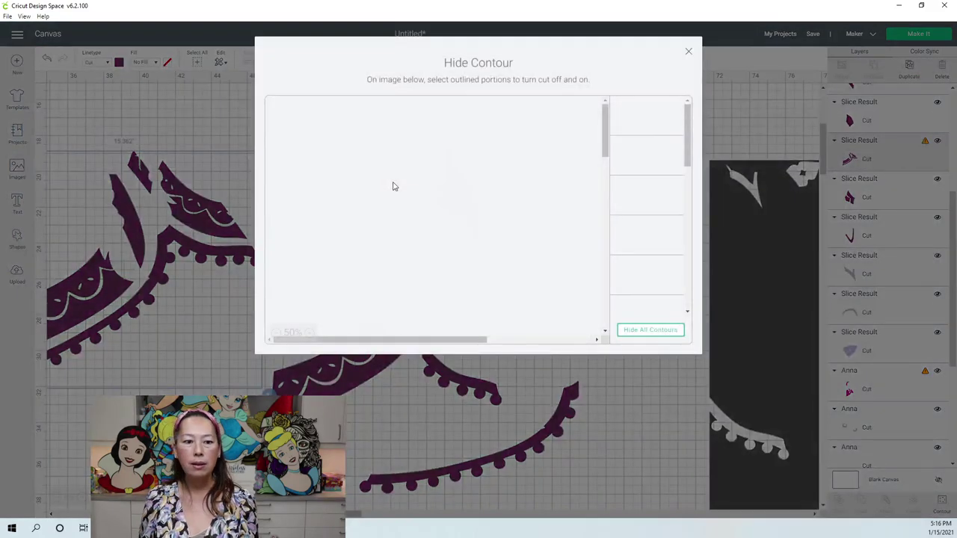
left_click(650, 333)
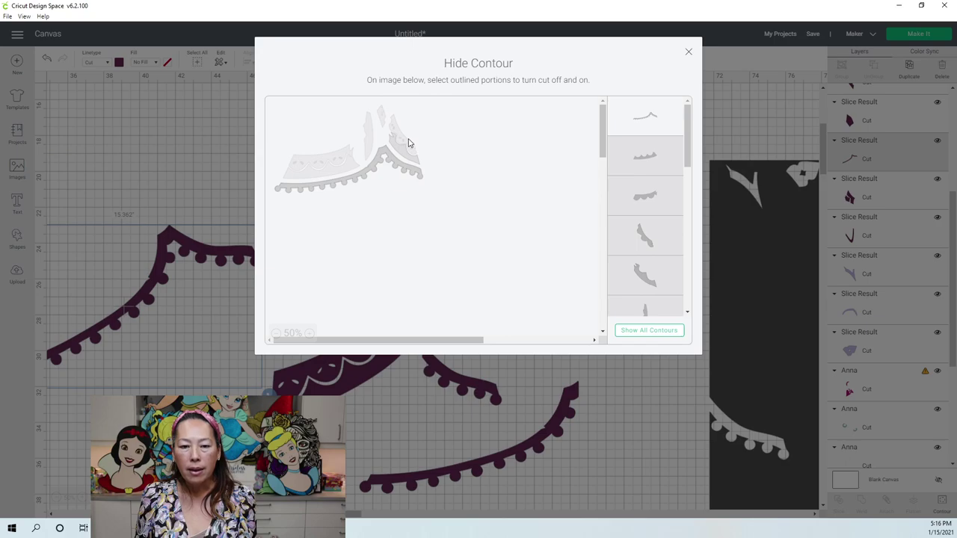
left_click(415, 142)
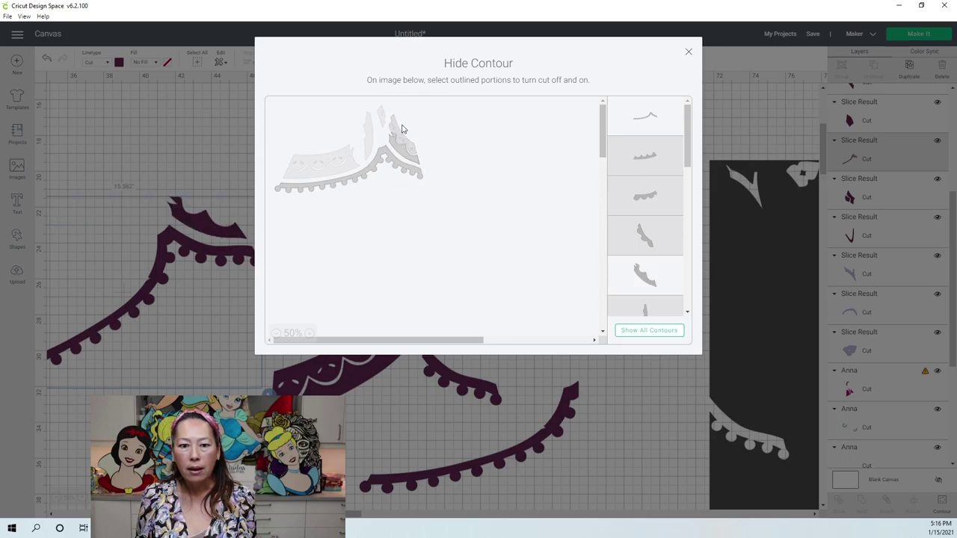
left_click(407, 142)
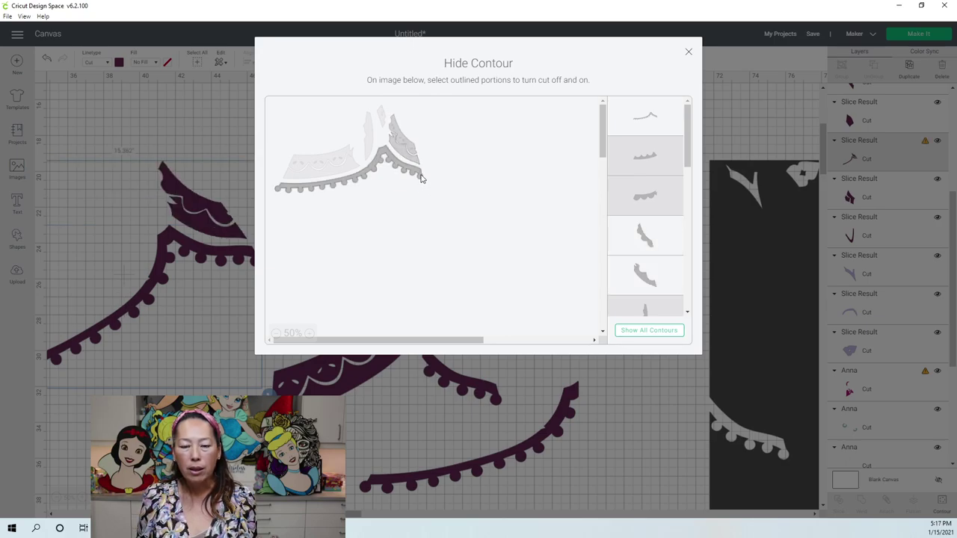
left_click(421, 178)
Turn the five small cutouts of the short patterned panel back on
scroll(648, 215, "down", 3)
scroll(648, 216, "down", 3)
left_click(641, 301)
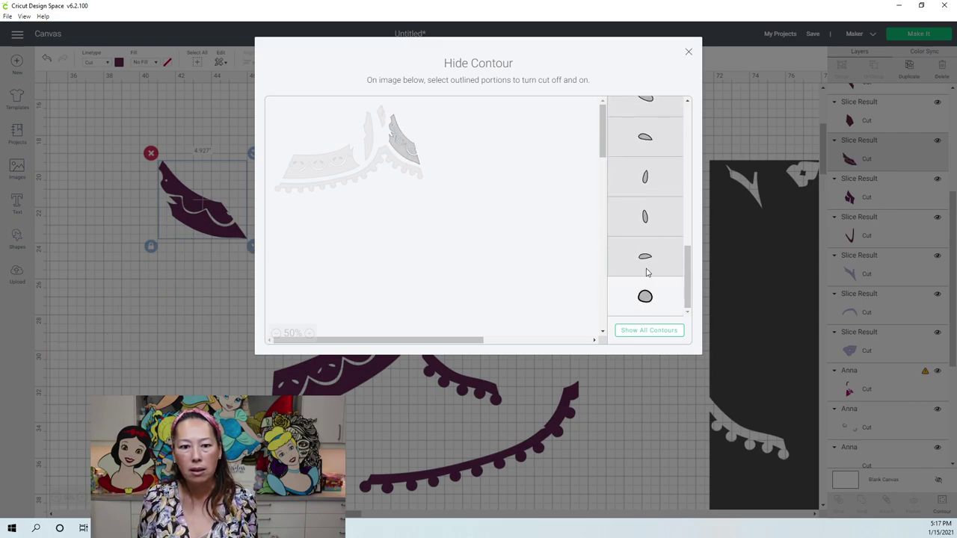
left_click(647, 270)
left_click(628, 218)
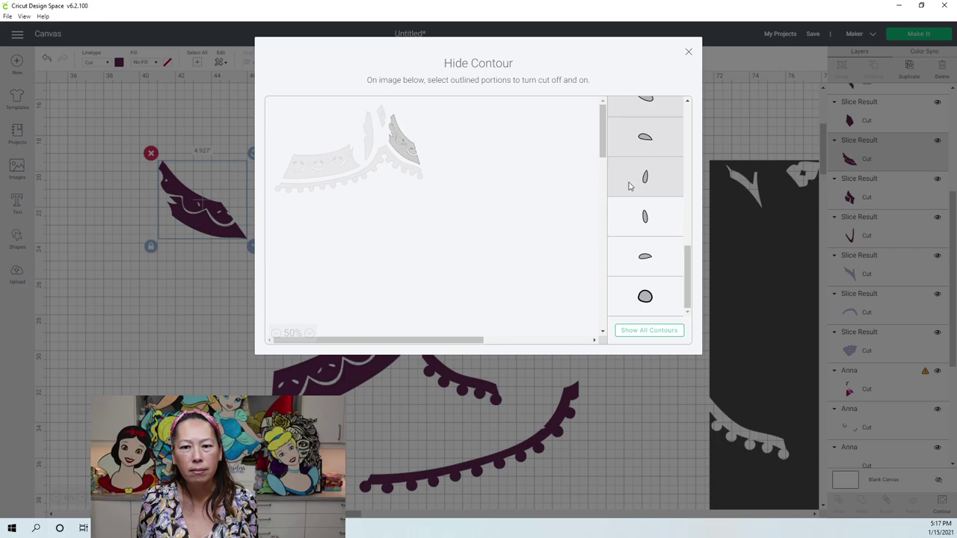
left_click(632, 183)
left_click(631, 136)
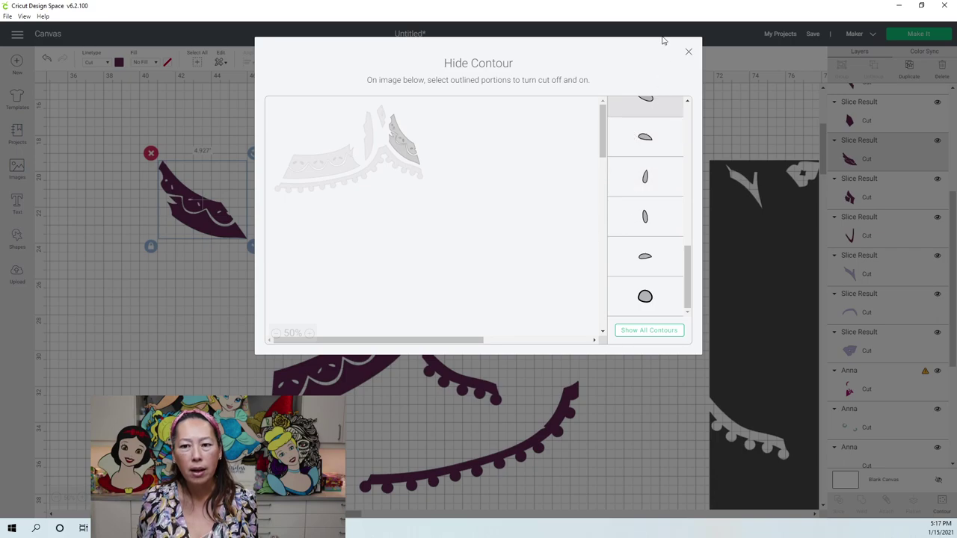
Close the contour editing and move the magenta cape and hood layer off the Anna figure into the open area
left_click(688, 54)
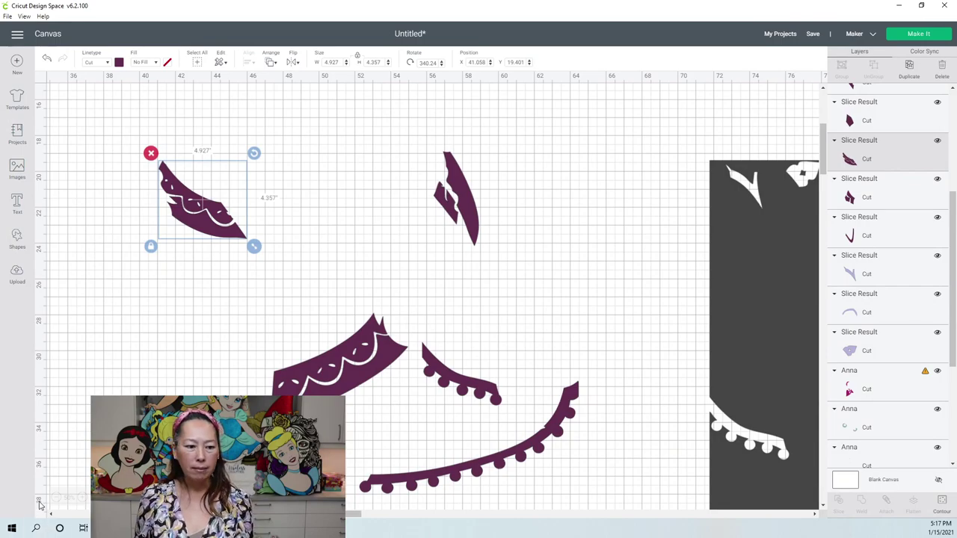
left_click(56, 499)
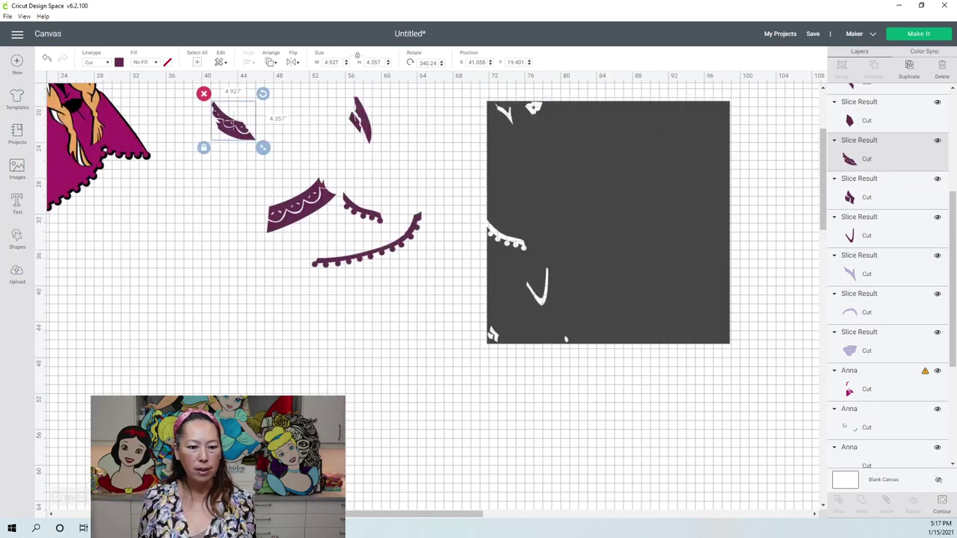
left_click_drag(418, 513, 328, 514)
scroll(246, 286, "up", 4)
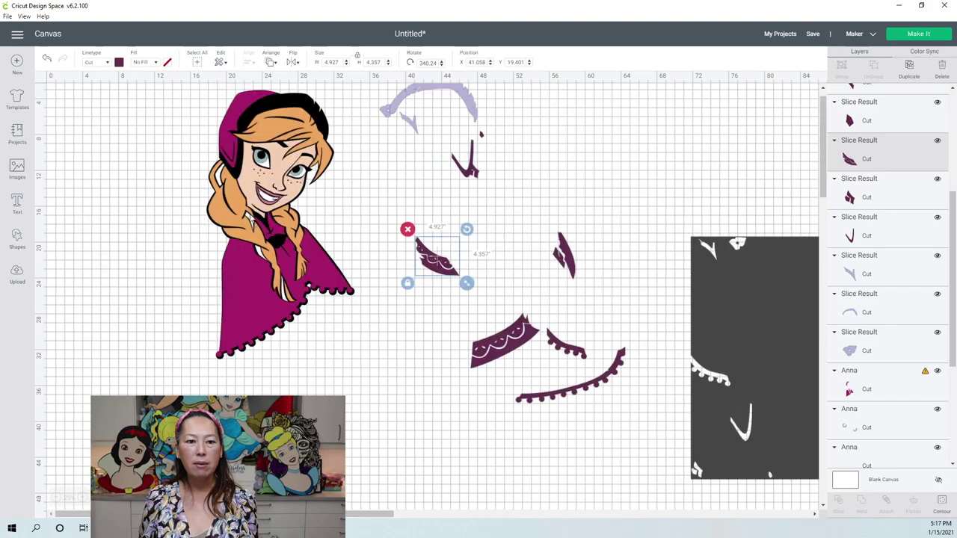
left_click(274, 176)
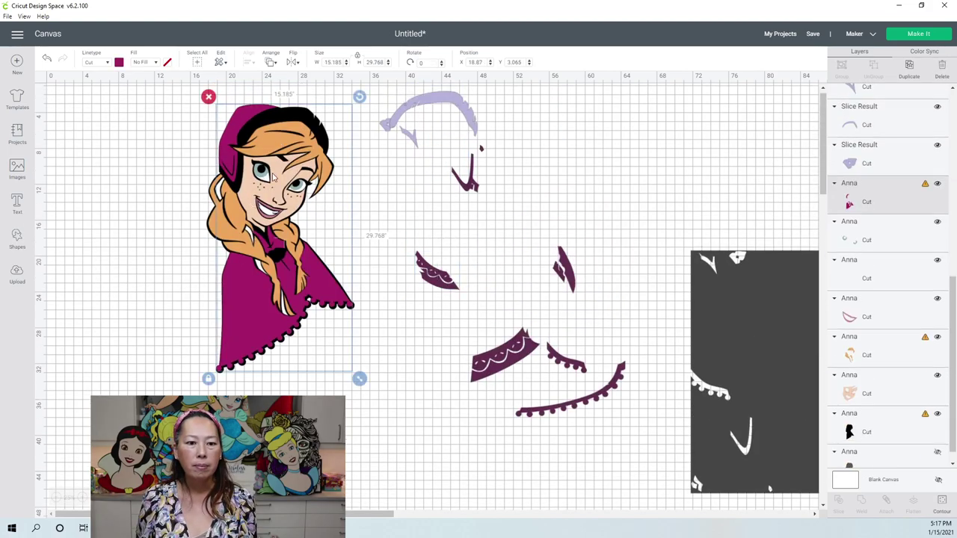
left_click_drag(274, 176, 399, 395)
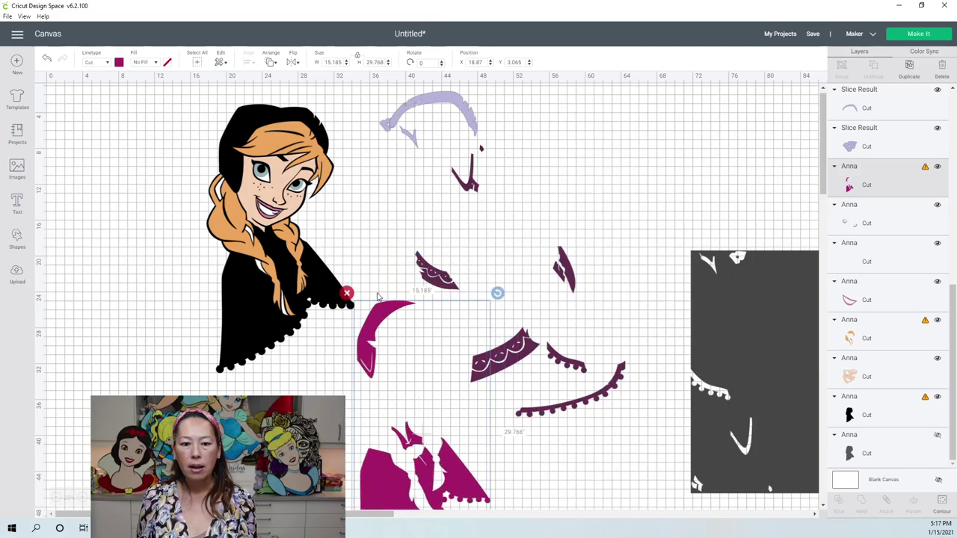
Overlap the magenta layer's hood piece with the large gray square and slice the two
left_click_drag(784, 299, 625, 144)
left_click_drag(388, 342, 744, 305)
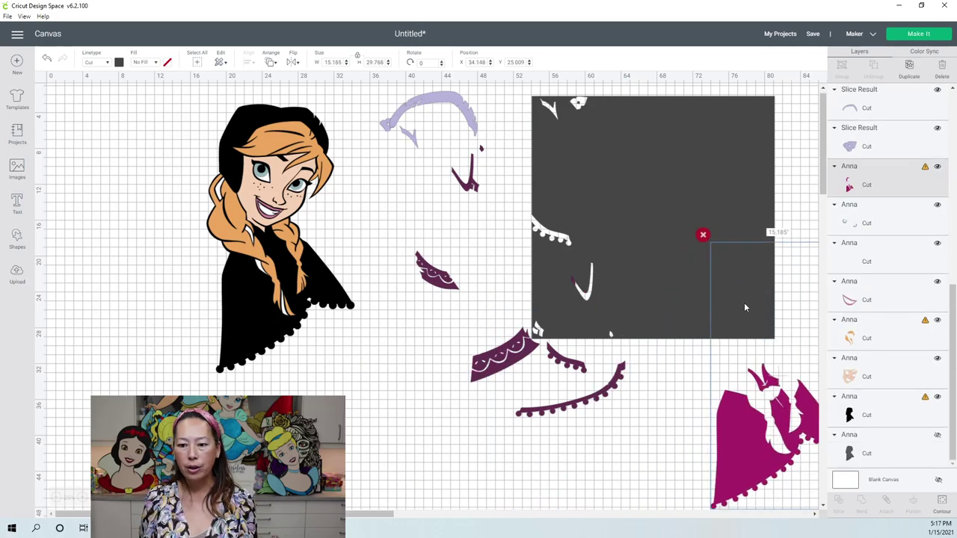
left_click(689, 463)
left_click_drag(687, 461, 736, 268)
left_click(840, 500)
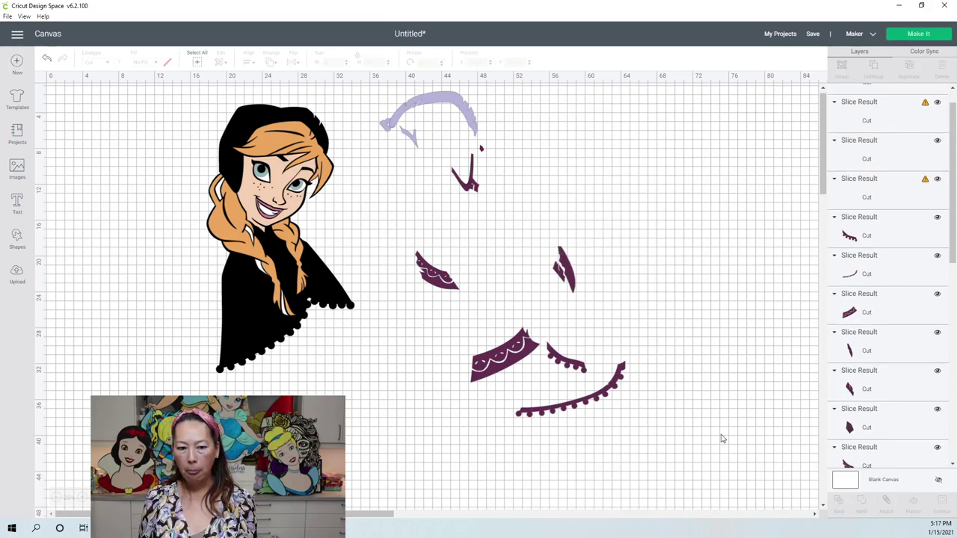
Move the gray square aside, delete the gray hood-shaped leftover, and place the magenta hood piece in the open area
left_click_drag(714, 242, 487, 232)
left_click(736, 257)
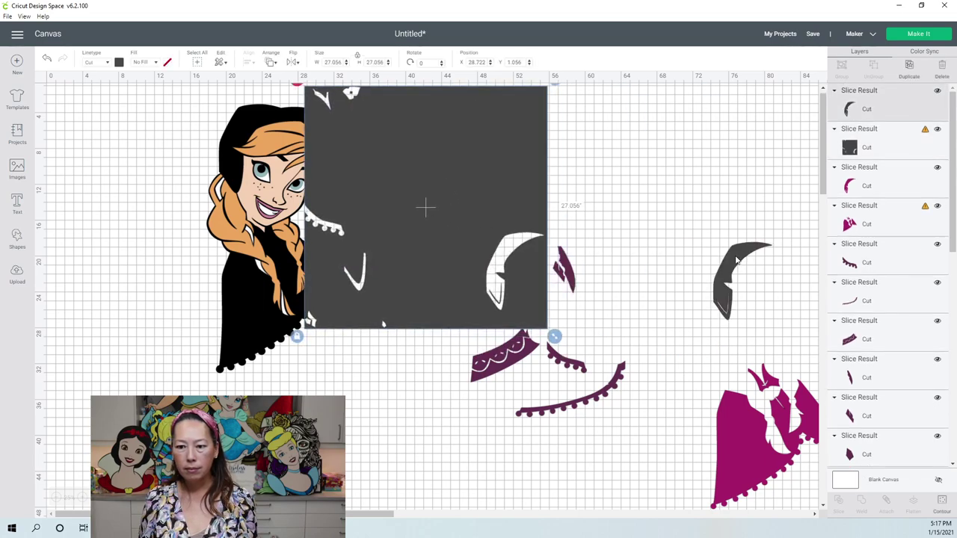
left_click_drag(736, 258, 641, 193)
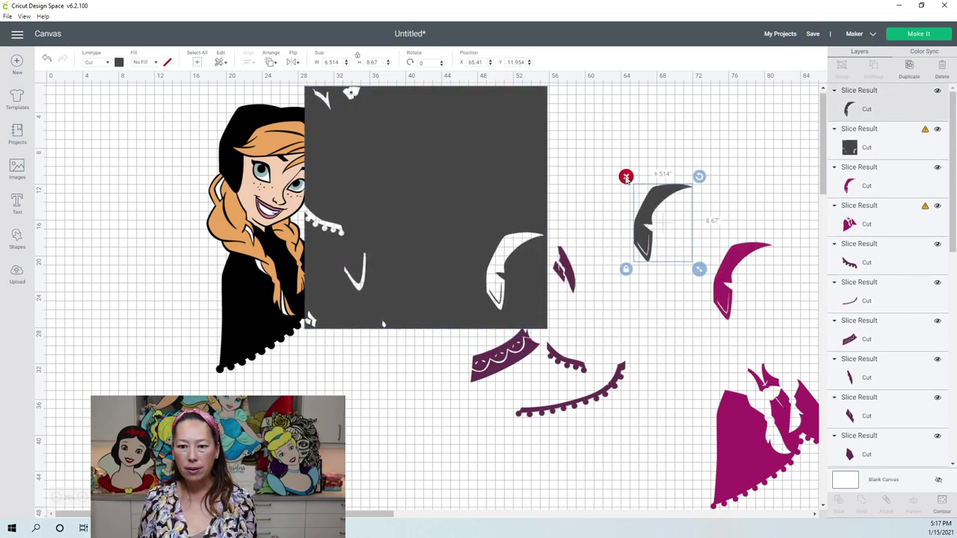
key("Delete")
left_click(722, 258)
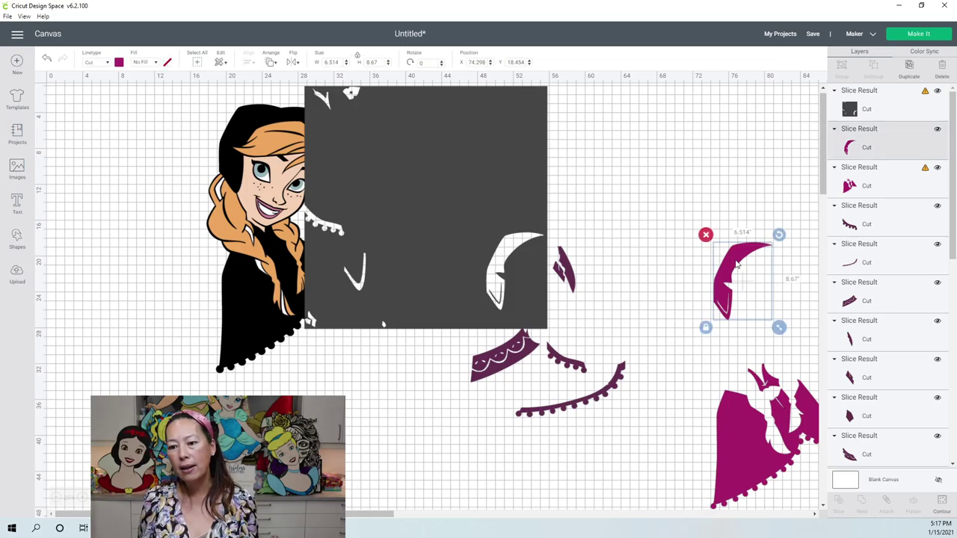
left_click_drag(672, 208, 631, 179)
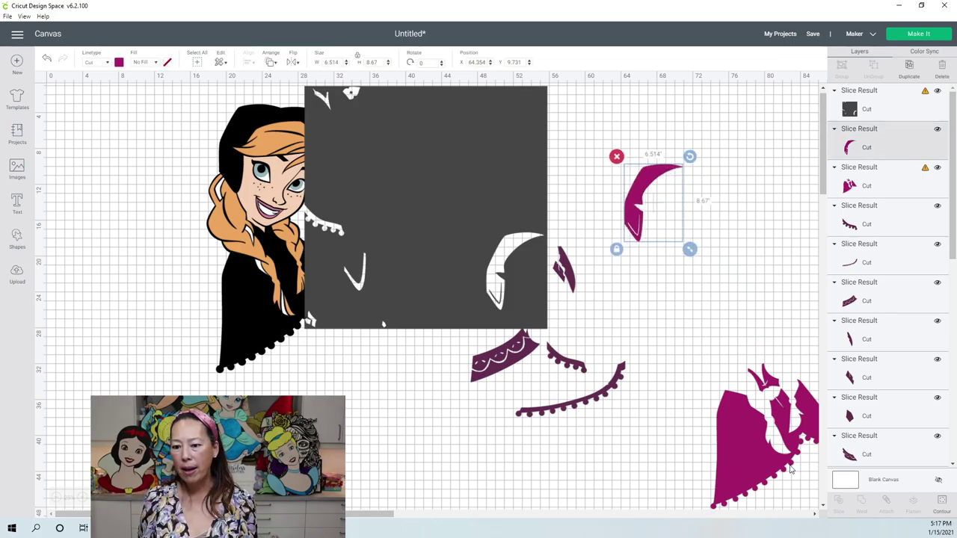
Duplicate the magenta cape, hide the small collar contour in the copy, and move the copy into the open area
left_click_drag(710, 457, 403, 401)
left_click_drag(472, 416, 682, 438)
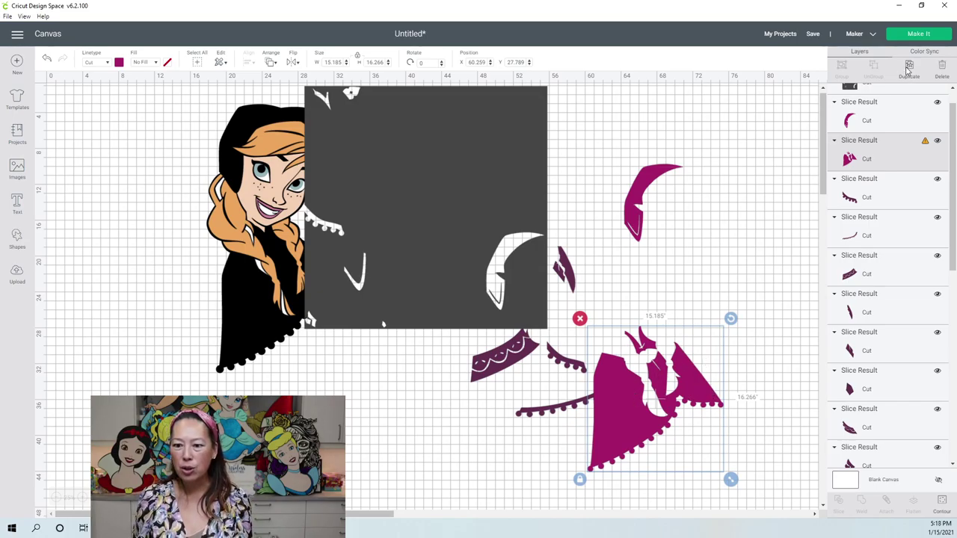
left_click(907, 69)
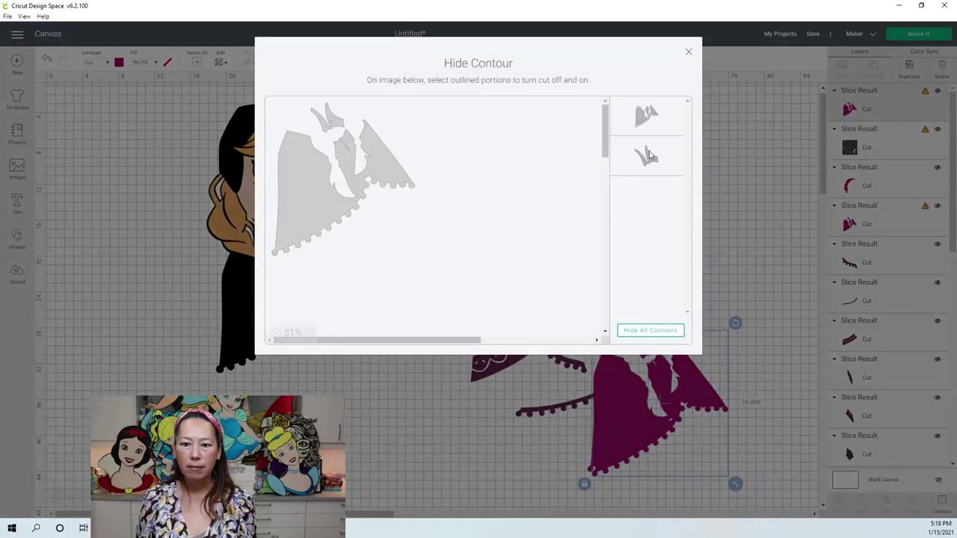
left_click(650, 155)
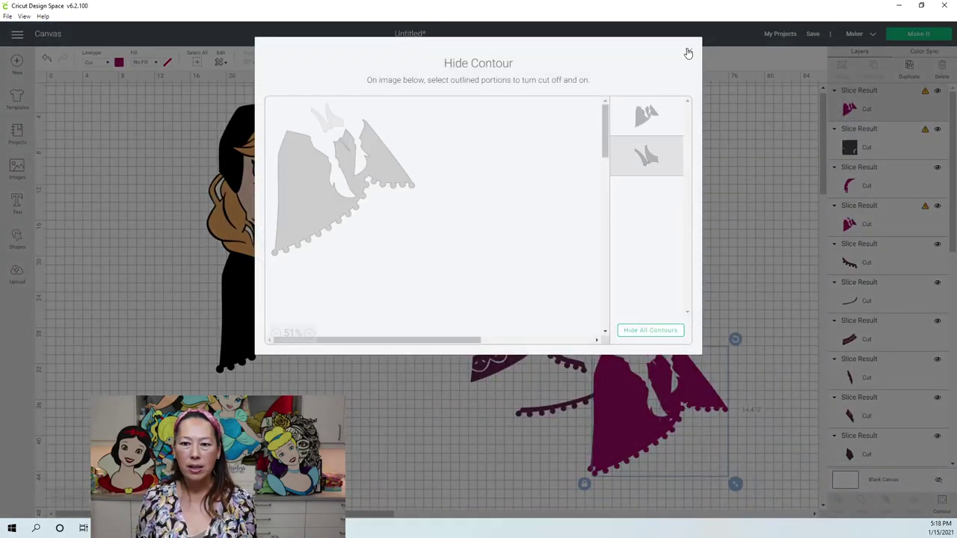
left_click(687, 54)
left_click_drag(656, 388, 400, 412)
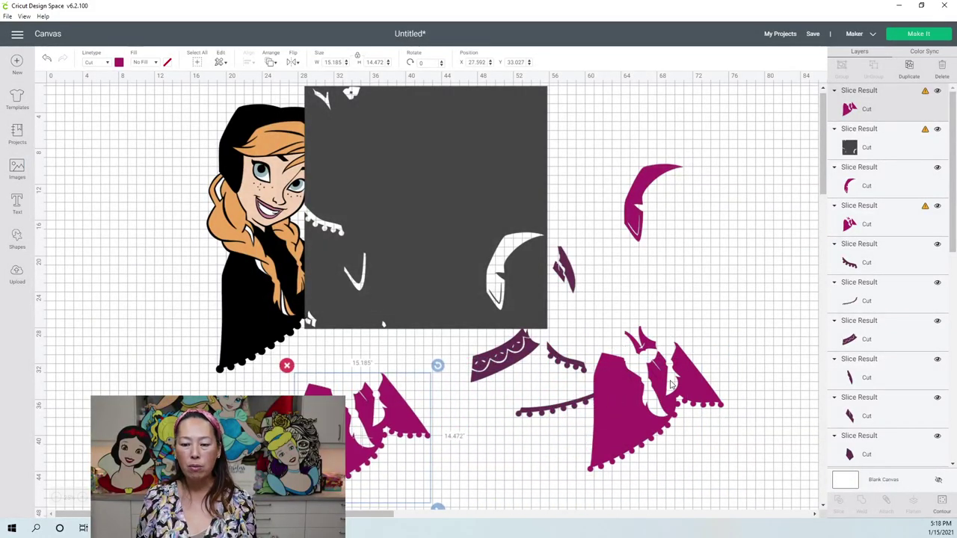
Reduce the other magenta cape to its small collar piece by hiding the large body contour, and place it beside the hood piece
left_click(670, 384)
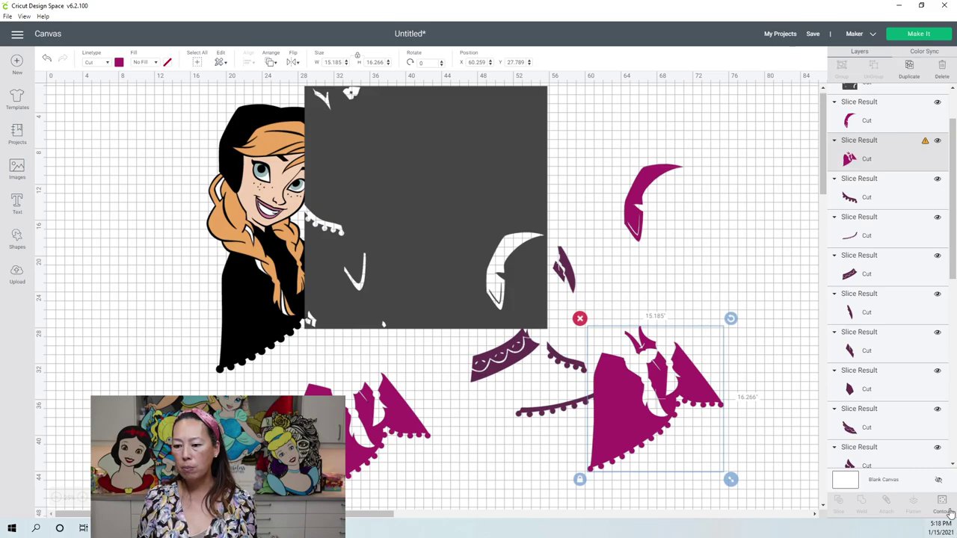
left_click(946, 511)
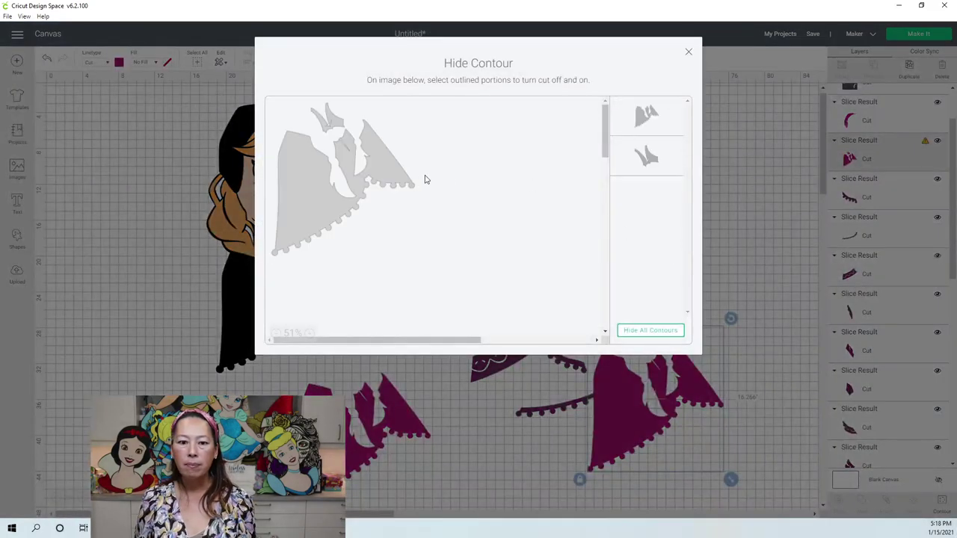
left_click(392, 180)
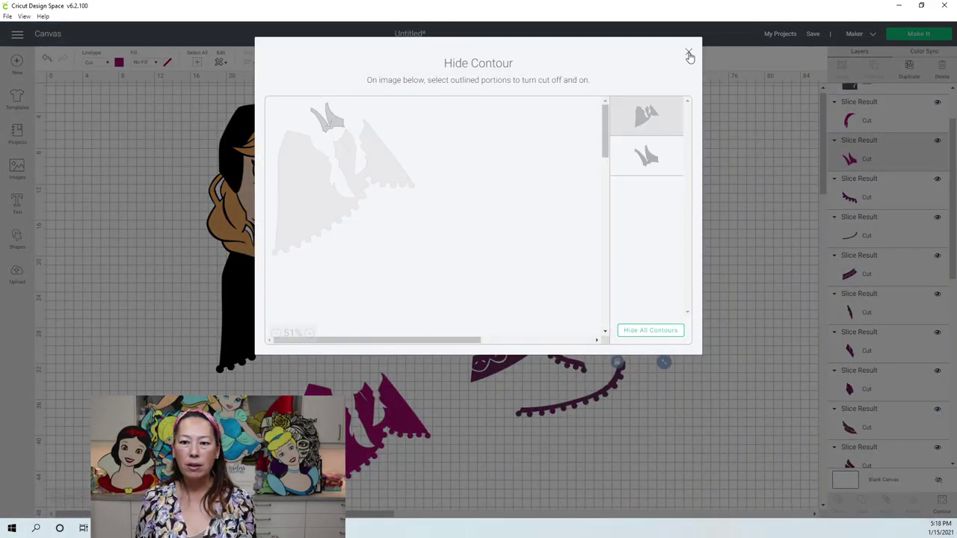
left_click(689, 57)
left_click_drag(645, 316, 686, 211)
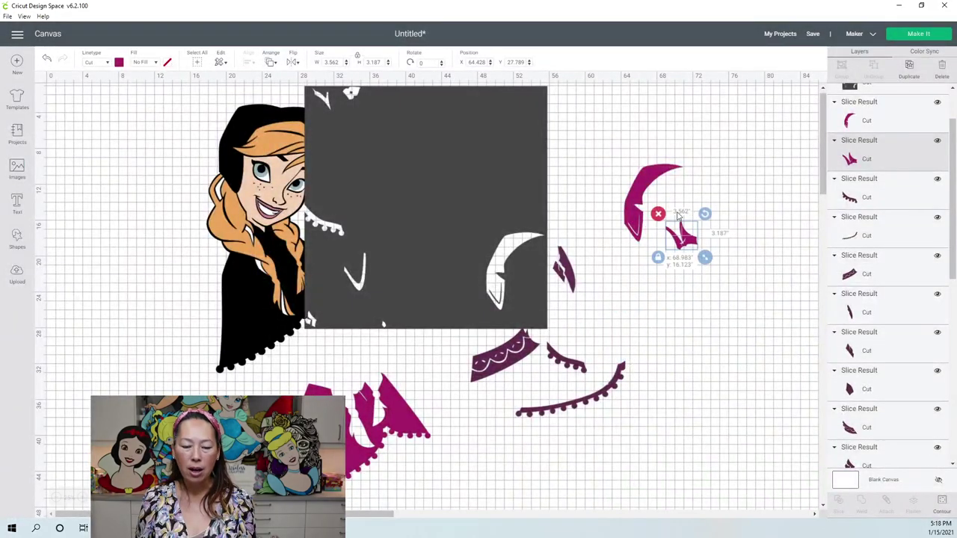
Raise the cape copy slightly, and lay the long purple pompom trim over its hem, sent to the front
left_click(394, 402)
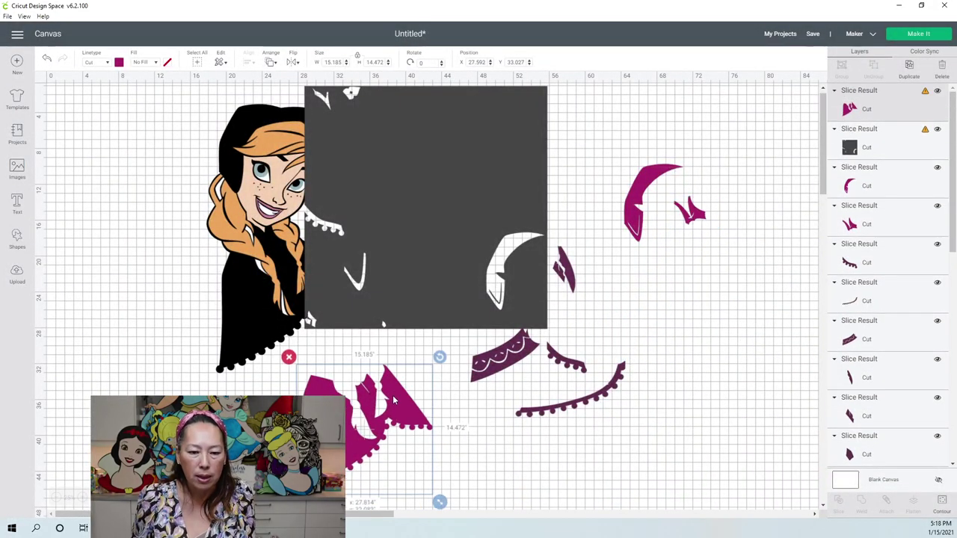
left_click_drag(394, 401, 397, 396)
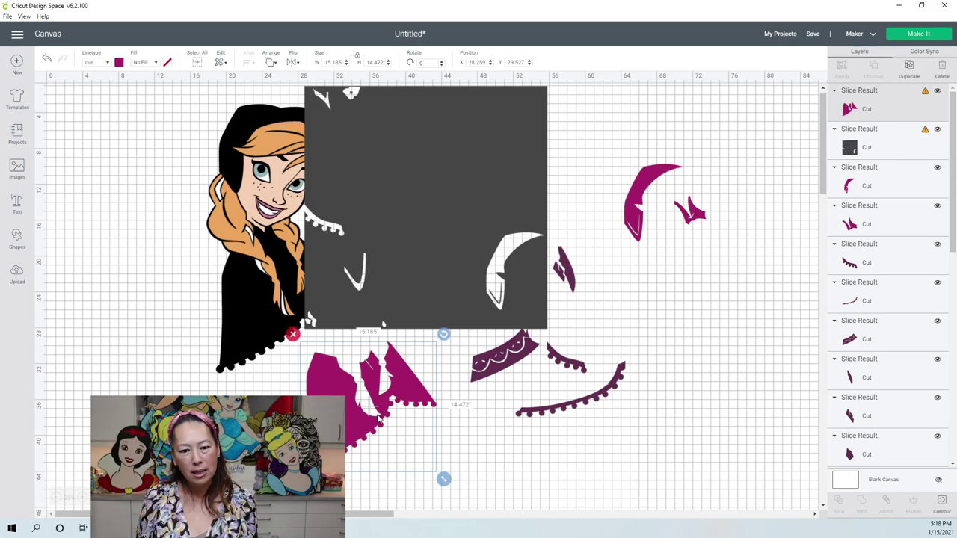
left_click_drag(568, 406, 352, 445)
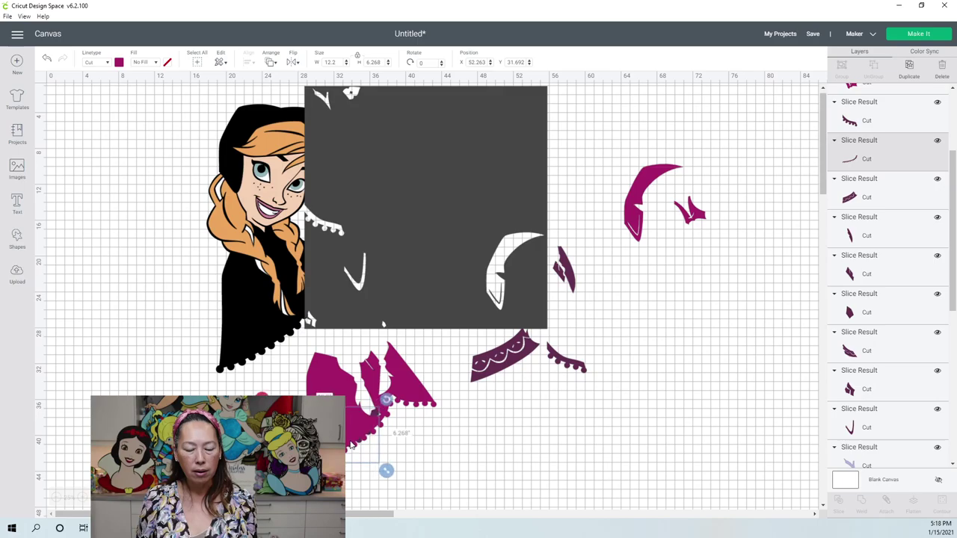
left_click(270, 61)
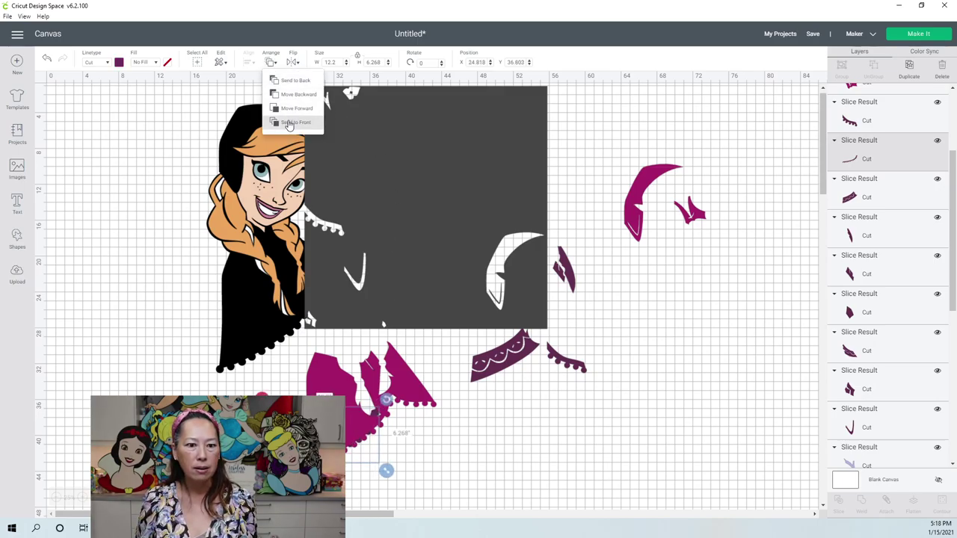
left_click_drag(373, 427, 395, 406)
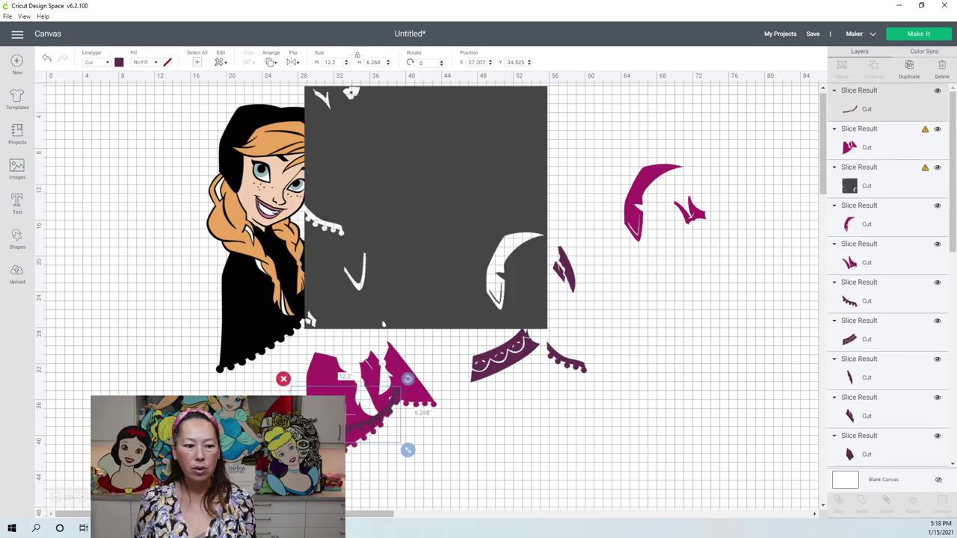
Rotate the pompom trim to about 343° and align it with the cape's long lower hem
left_click(83, 499)
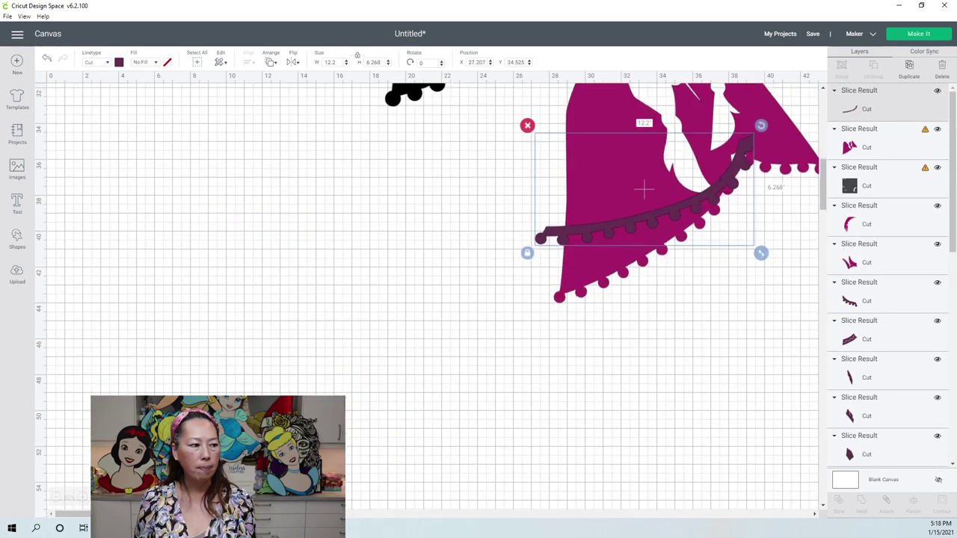
left_click_drag(725, 183, 741, 222)
left_click_drag(774, 166, 724, 129)
mouse_move(733, 186)
left_mouse_down()
mouse_move(706, 184)
mouse_move(722, 180)
left_mouse_up()
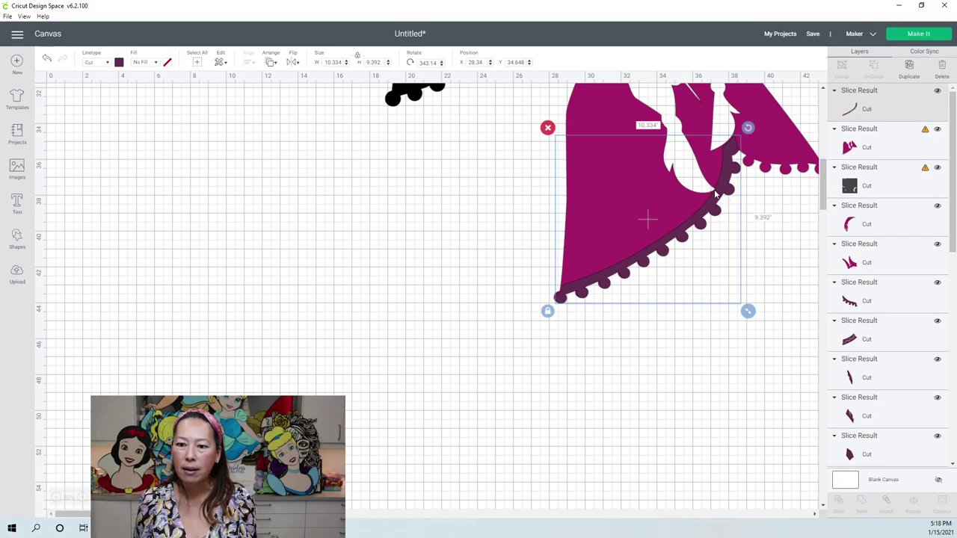
Move the long pompom trim clear of the cape, and shift the magenta cape into the open area away from it
key("ctrl+z")
key("ctrl+z")
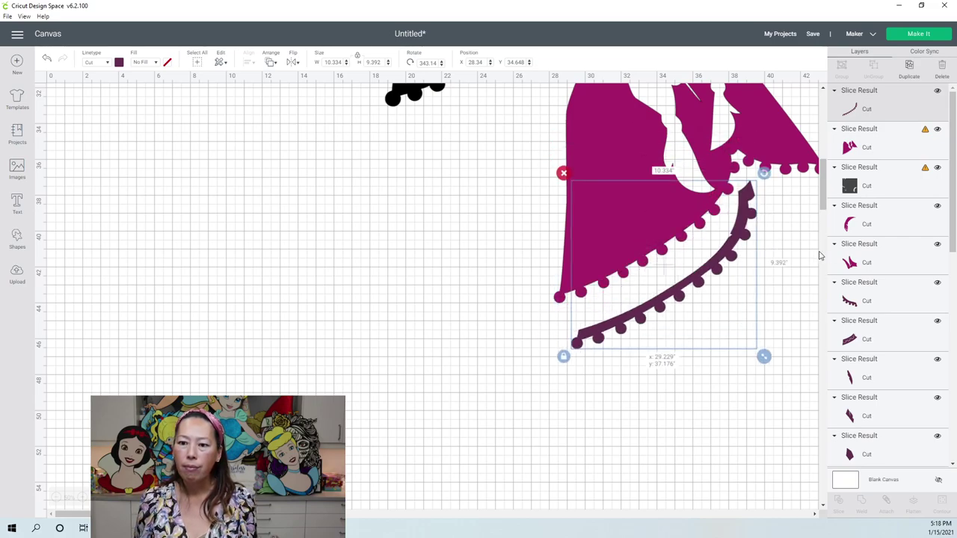
key("ctrl+z")
left_click_drag(714, 158, 546, 218)
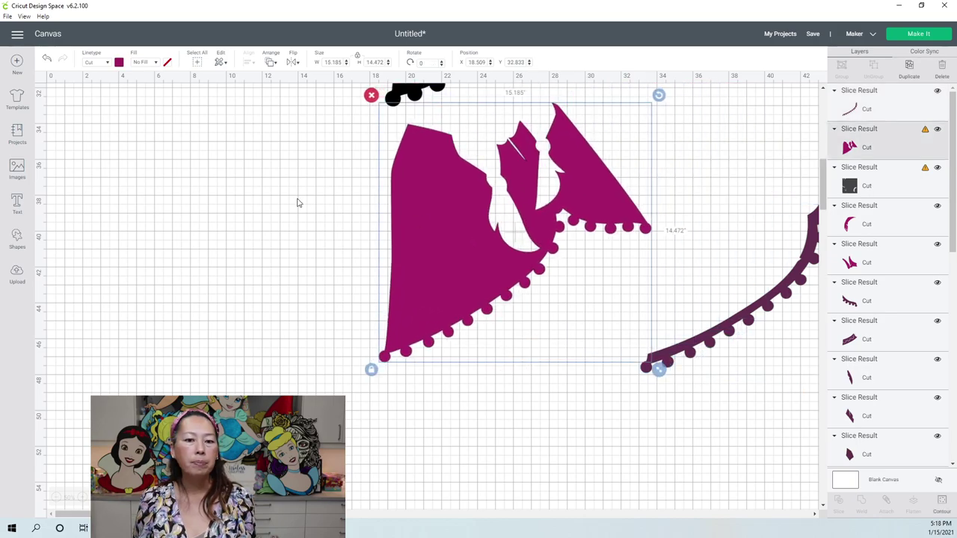
Add a square over the cape's smaller side and enlarge it to about 7.5 inches
left_click(17, 238)
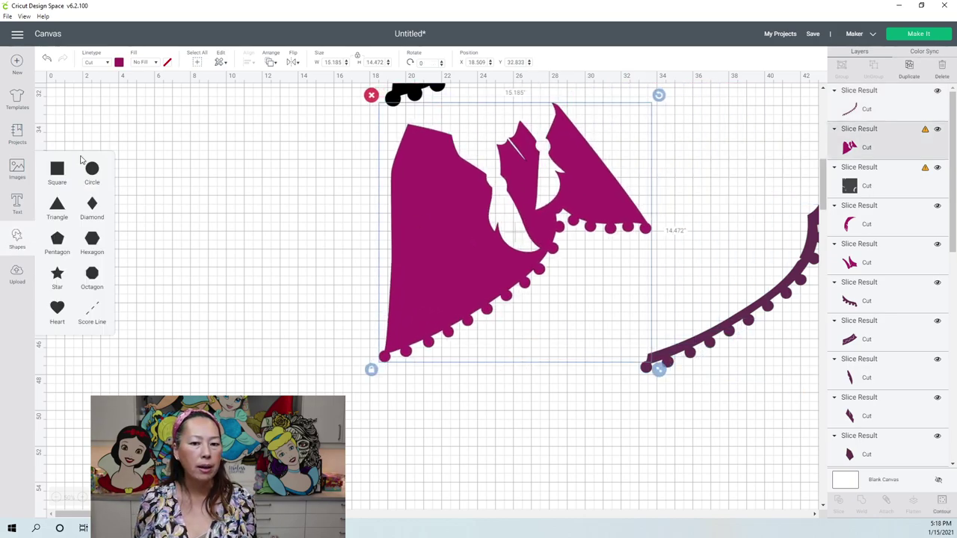
left_click(57, 171)
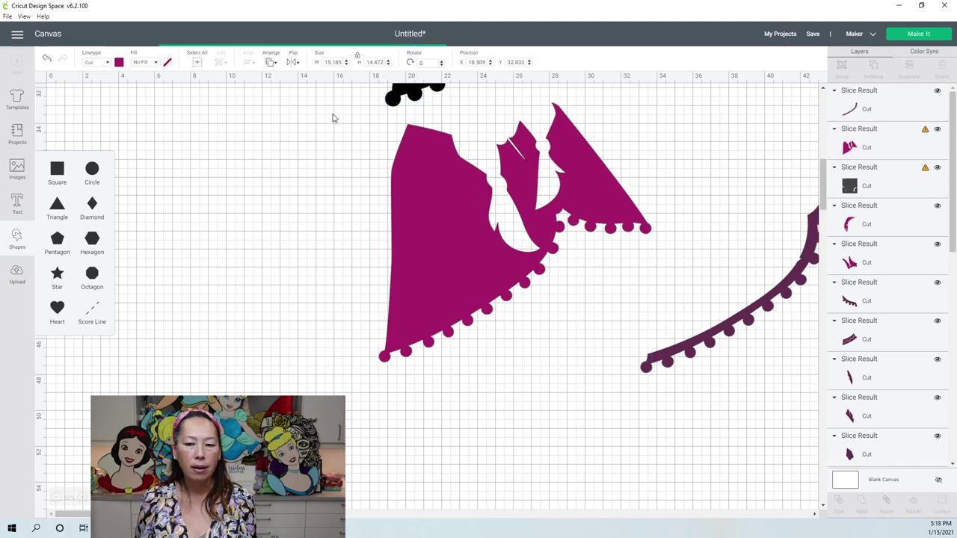
left_click_drag(131, 157, 538, 255)
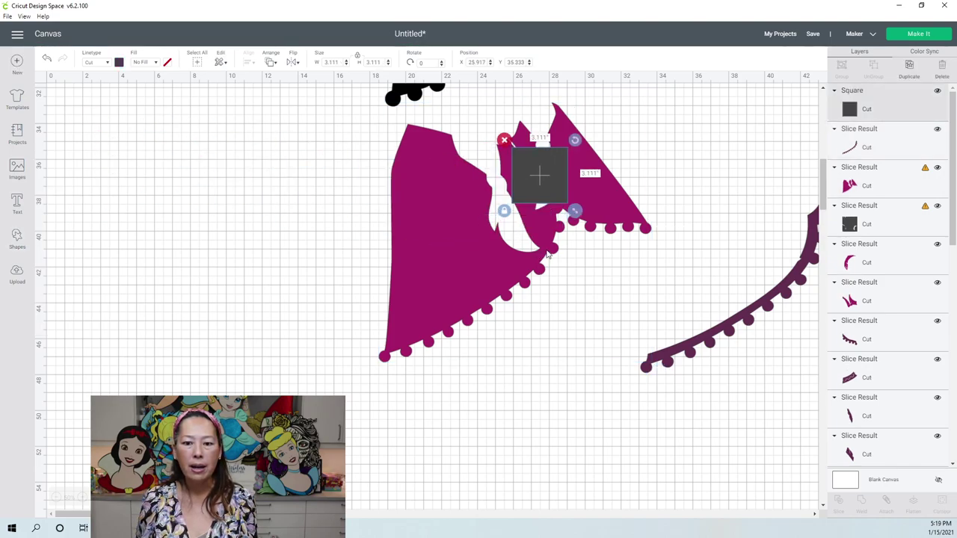
left_click_drag(574, 213, 648, 284)
Rotate the cape until its long hem is nearly horizontal, and reposition the cape and square so the square covers the smaller side
left_click(643, 136)
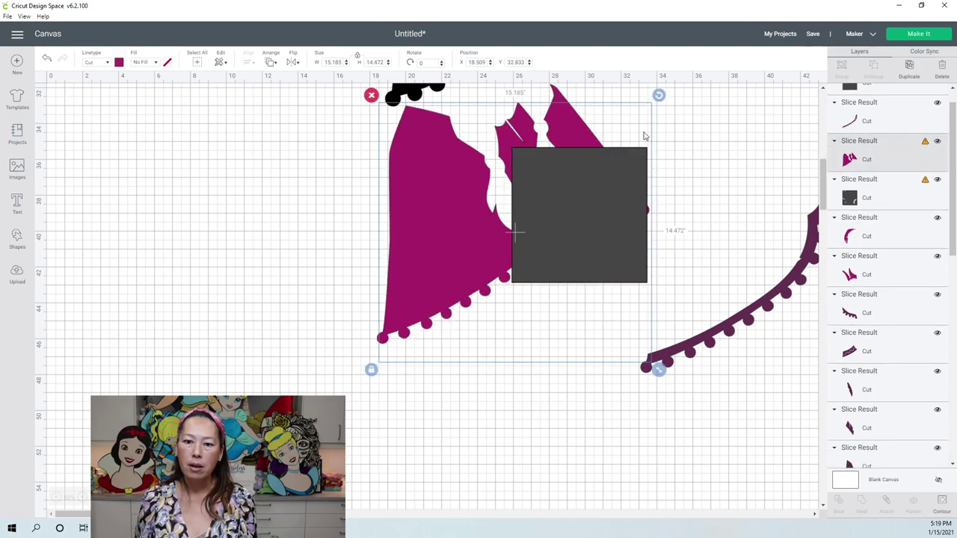
left_click_drag(443, 243, 421, 275)
left_click_drag(639, 130, 659, 217)
left_click_drag(433, 216, 448, 190)
left_click_drag(635, 172, 621, 162)
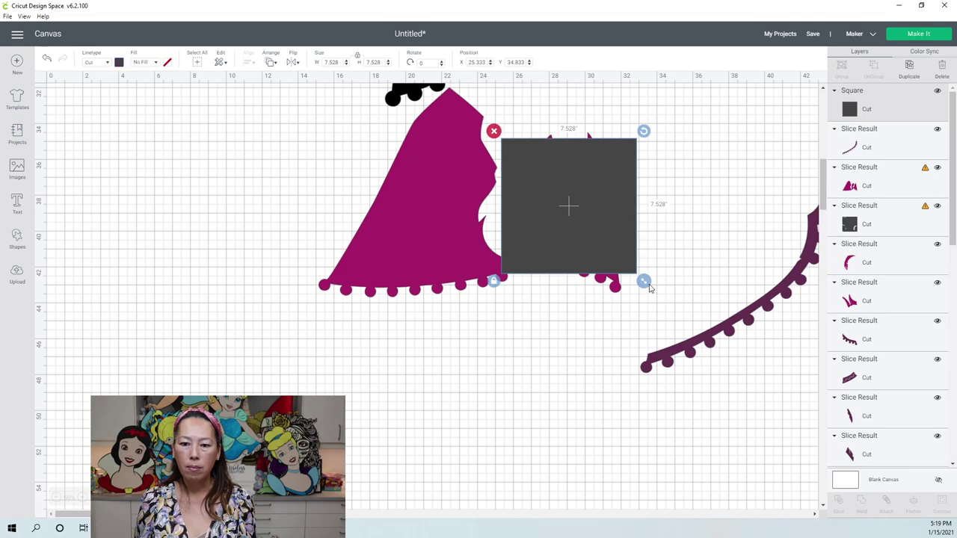
Enlarge the square to about 15.9 inches, place its edge at the cape's narrow junction, and tilt it slightly counterclockwise
left_click_drag(643, 281, 794, 431)
mouse_move(590, 235)
left_mouse_down()
mouse_move(608, 228)
mouse_move(595, 222)
left_mouse_up()
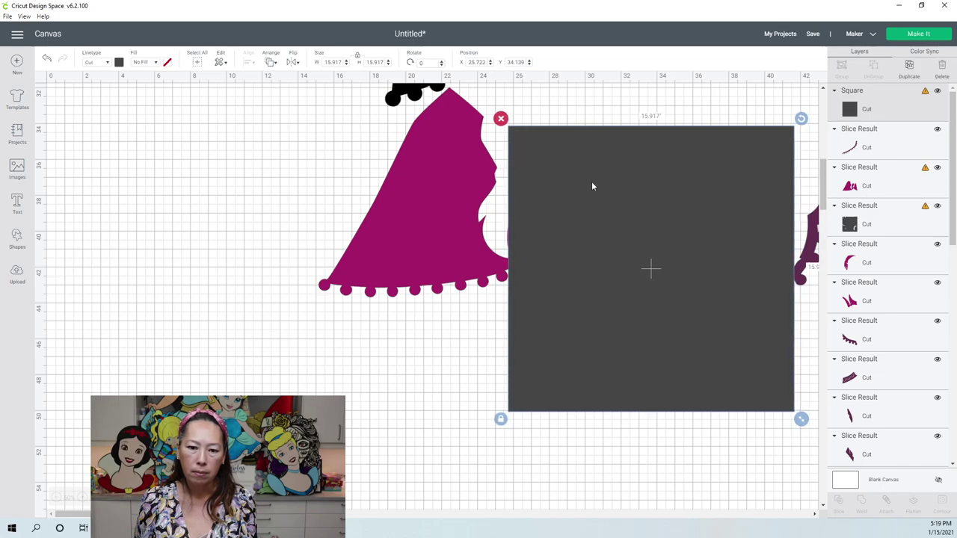
left_click_drag(801, 118, 789, 108)
left_click(243, 271)
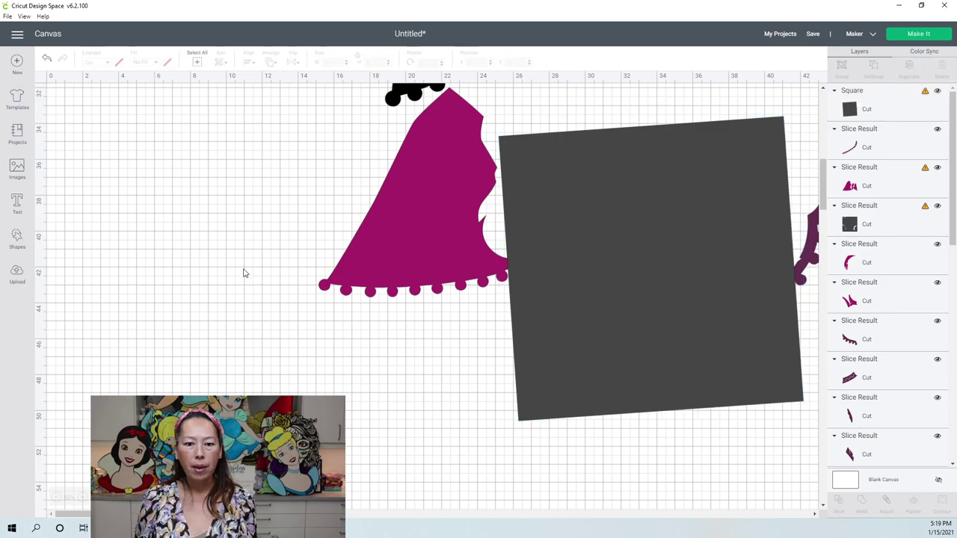
Slice the magenta cape with the tilted square, and move the dark square and cutout pieces down off the cape
left_click_drag(247, 271, 525, 319)
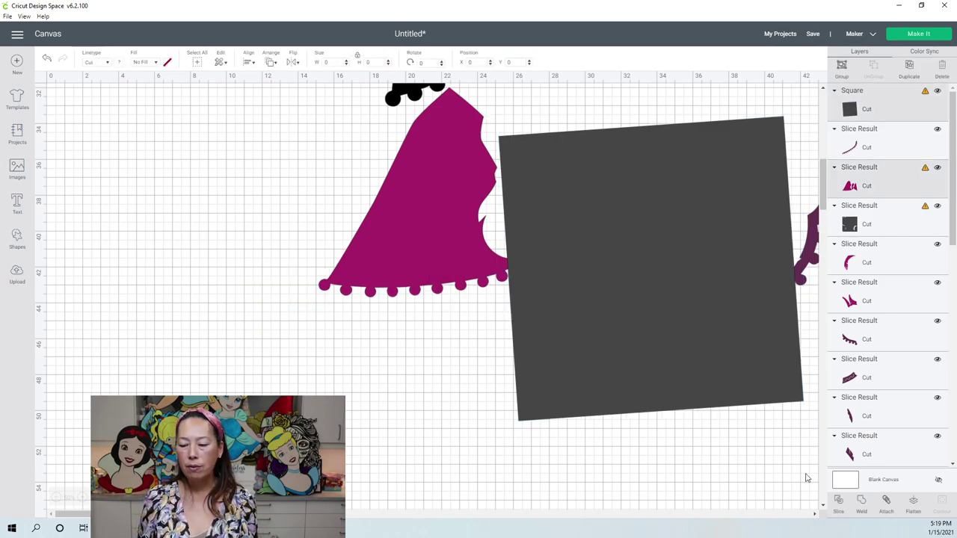
left_click(837, 502)
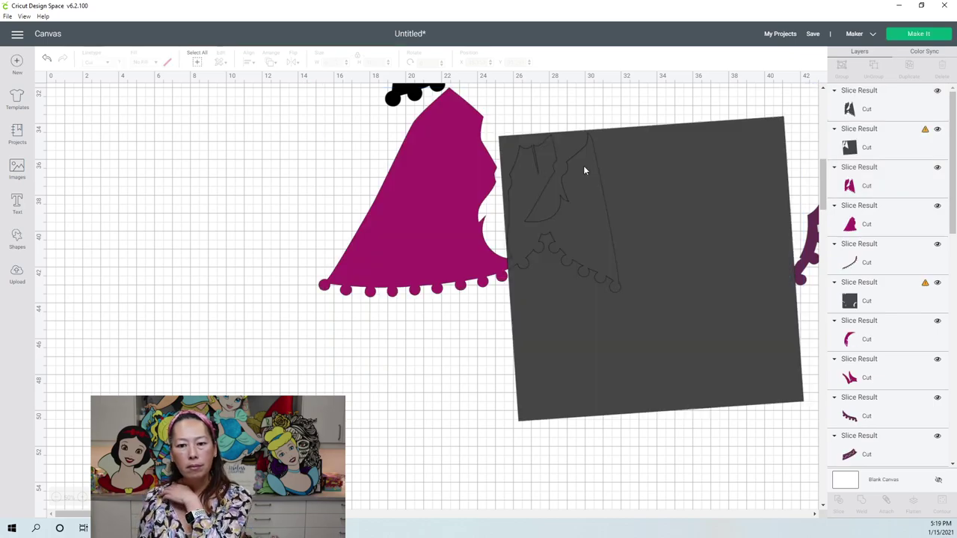
left_click_drag(724, 244, 637, 374)
left_click_drag(590, 266, 606, 411)
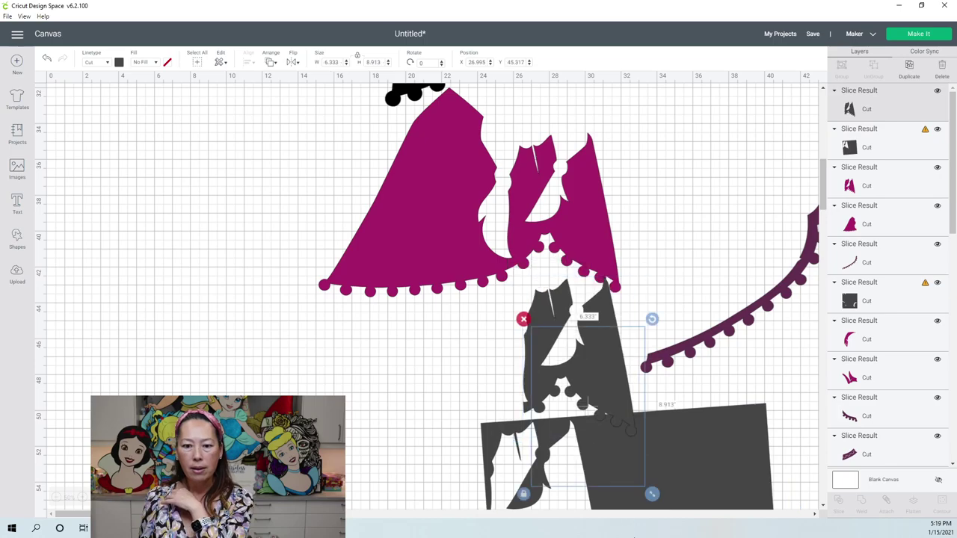
Place the purple pompom trim along the cape's hem, bring it to the front and rotate it to about 8 degrees to follow the curve
left_click(790, 280)
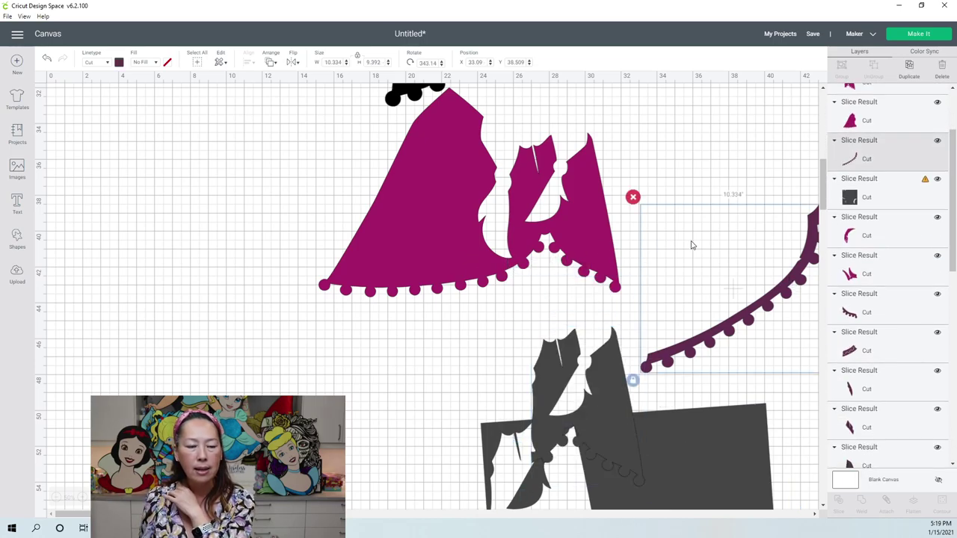
left_click_drag(760, 292, 433, 377)
left_click_drag(323, 383, 386, 287)
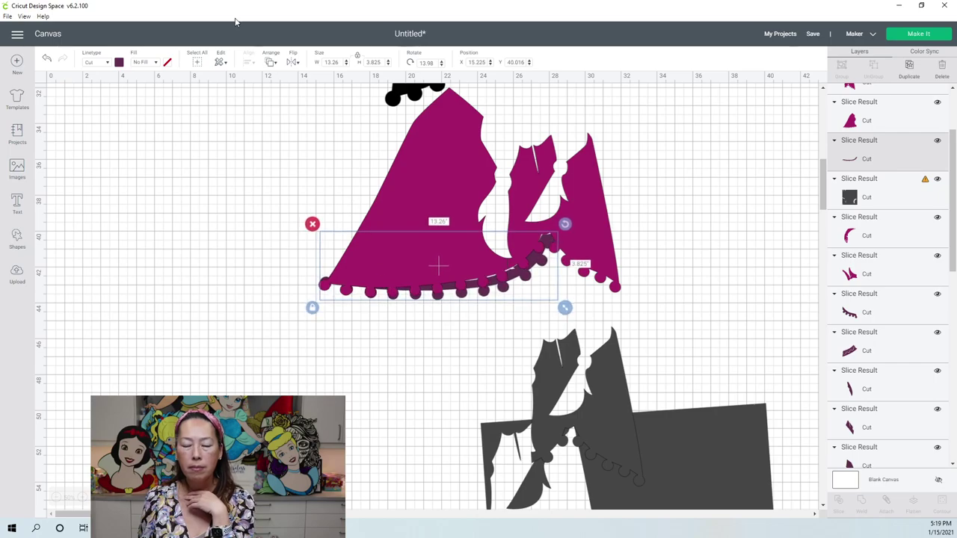
left_click(268, 65)
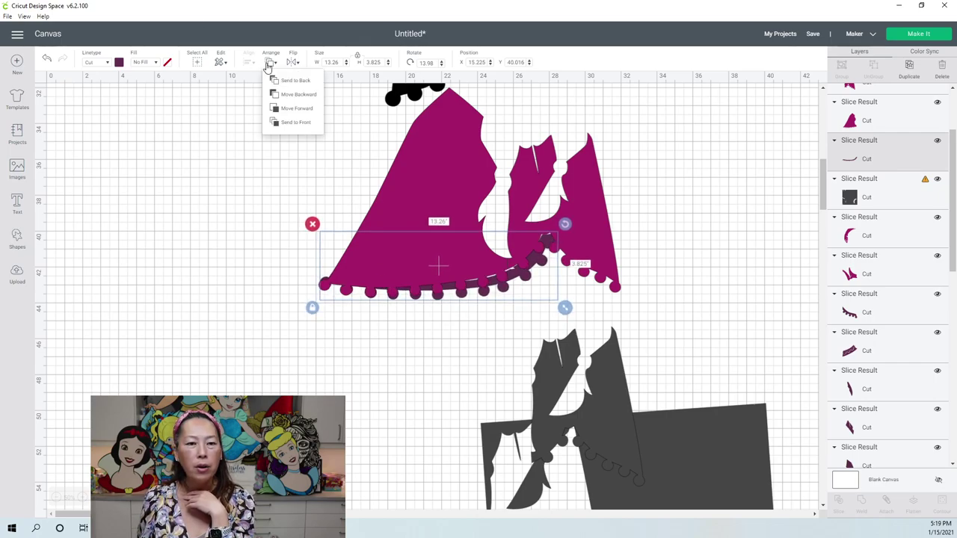
left_click(290, 123)
left_click_drag(516, 277, 517, 267)
left_click_drag(566, 216, 521, 263)
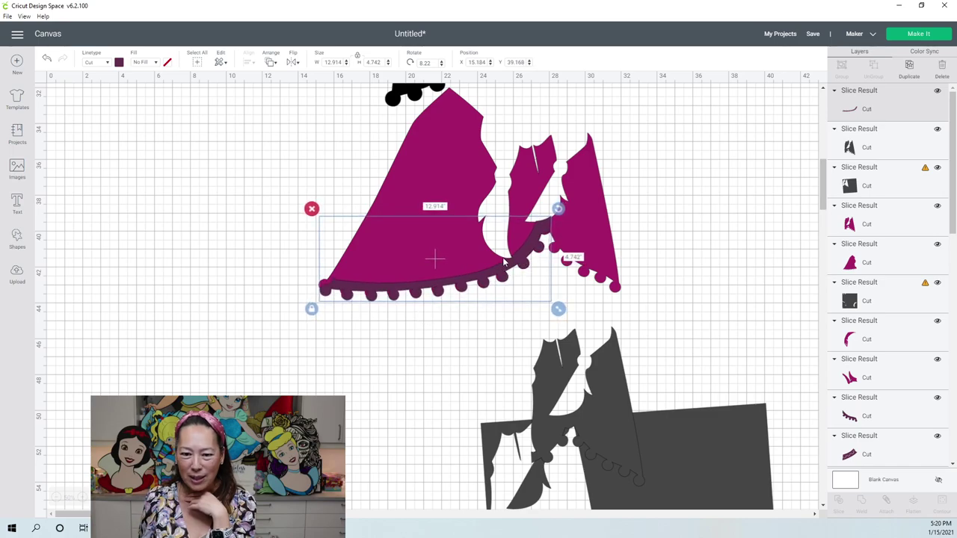
Move the pompom trim below the cape, separate the two magenta cape pieces, and rotate the larger piece about 4 degrees
left_click_drag(485, 320, 430, 491)
left_click_drag(570, 220, 653, 216)
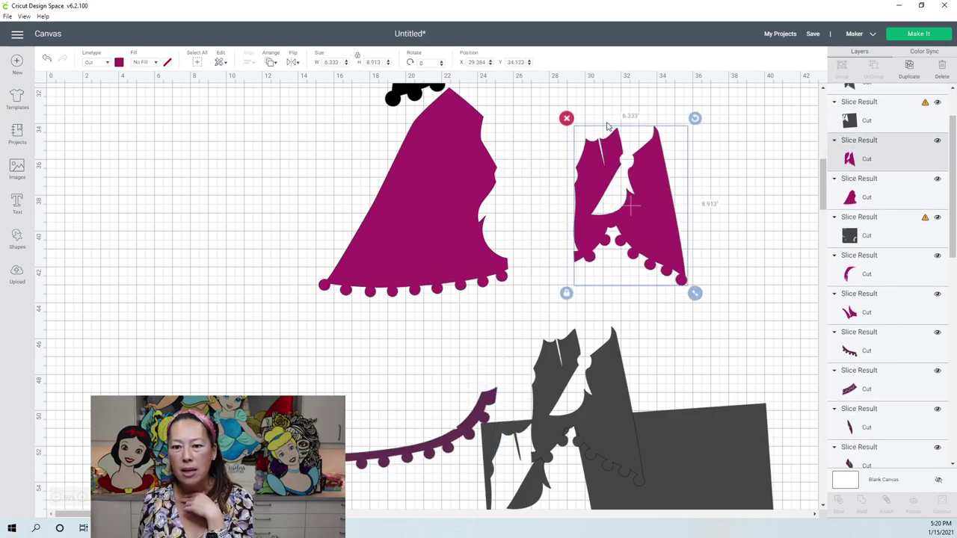
left_click_drag(438, 162, 411, 239)
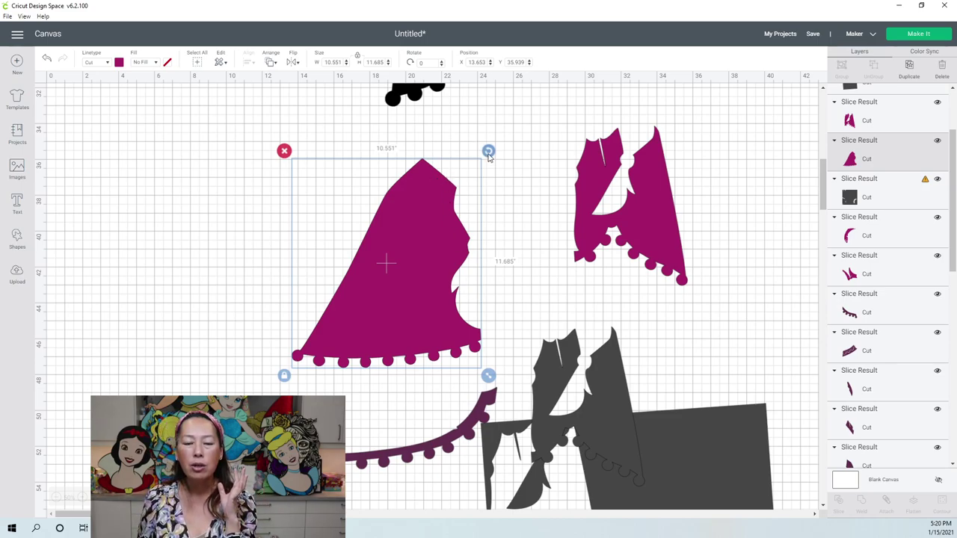
left_click_drag(487, 153, 502, 169)
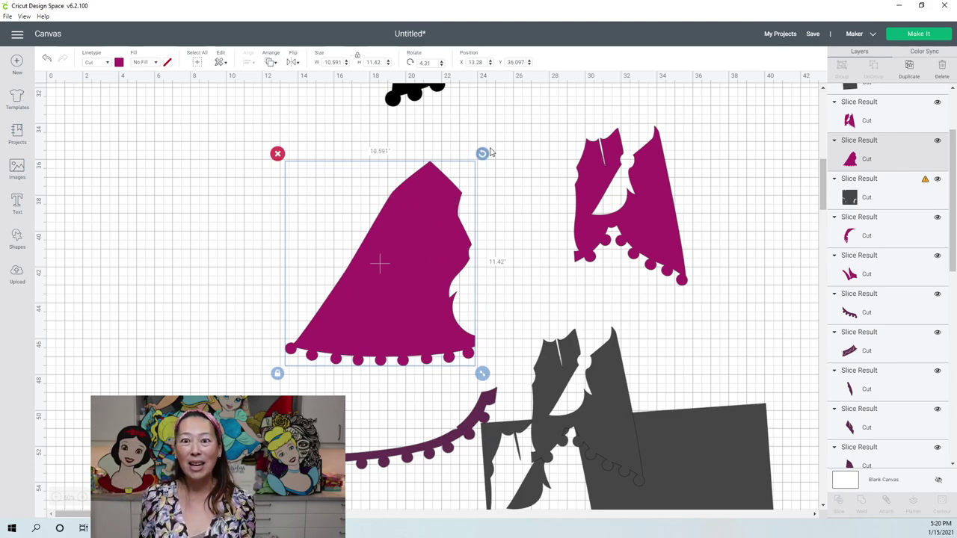
Delete the dark square remnant and the dark cape-shaped cutout left over from the cape slice
scroll(491, 151, "down", 3)
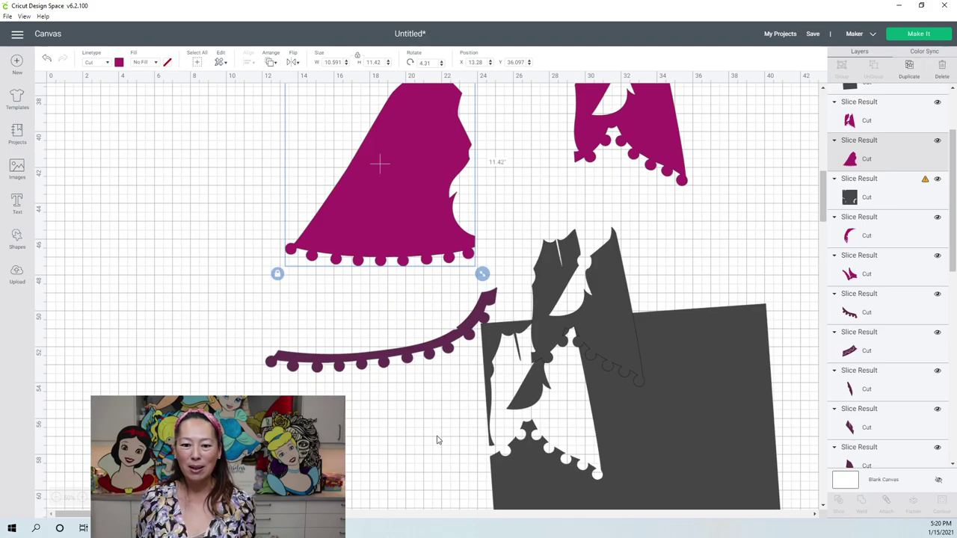
scroll(453, 397, "down", 6)
left_click(435, 254)
left_click_drag(627, 194, 697, 182)
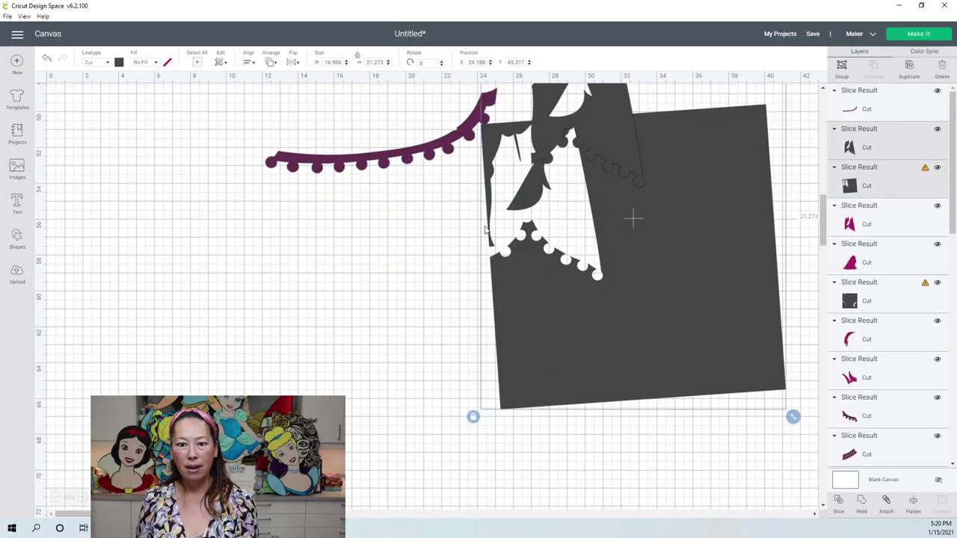
key("Delete")
Move the large dark square remnant off the Anna image into the open canvas area
scroll(449, 231, "up", 14)
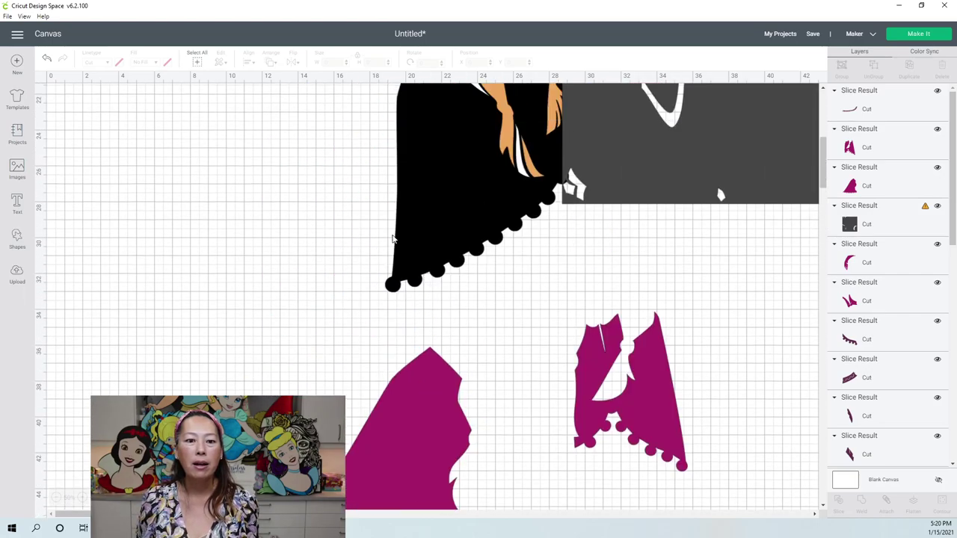
scroll(401, 241, "up", 9)
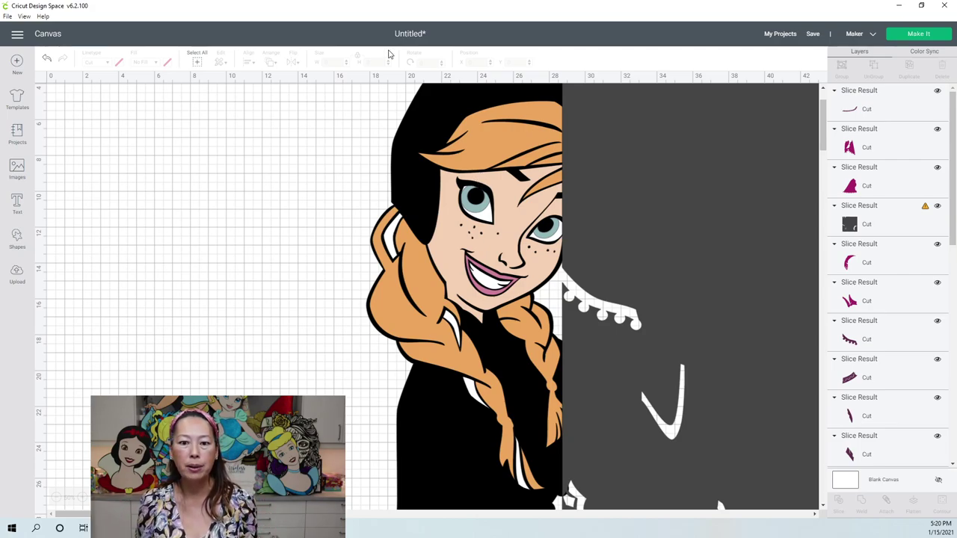
left_click(56, 497)
scroll(389, 303, "up", 4)
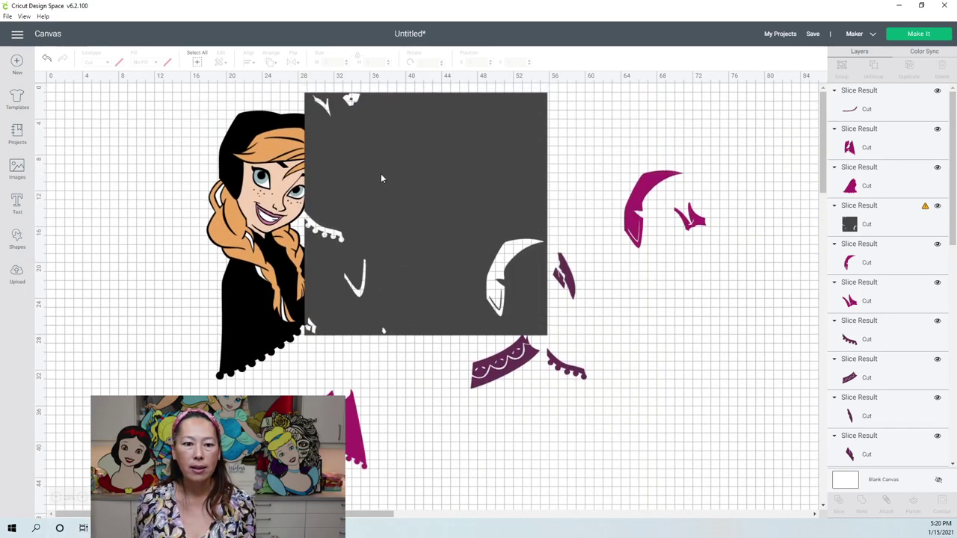
left_click_drag(505, 201, 661, 231)
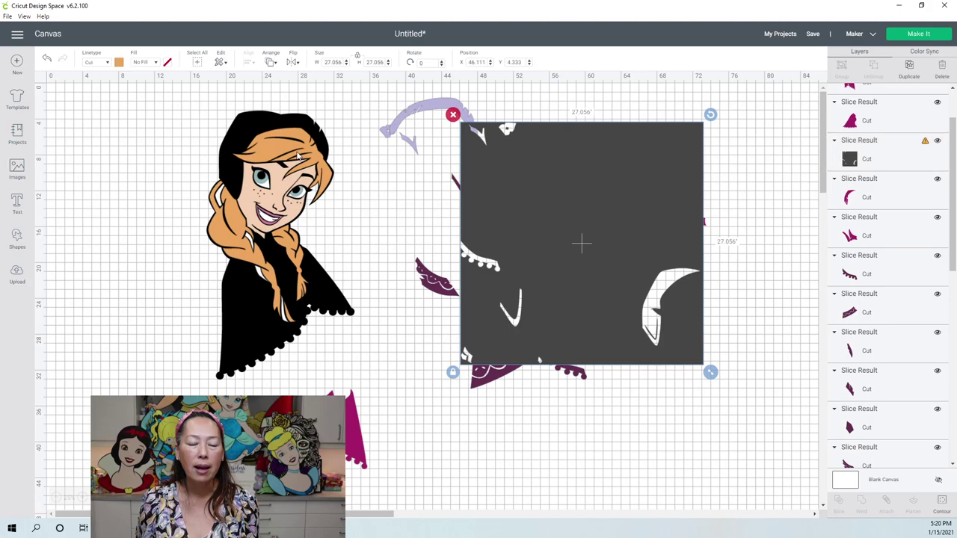
Pull the orange hair layer off Anna, rotate it to about 327 degrees, and position it so the square covers only the bangs
left_click(298, 155)
left_click_drag(298, 155, 602, 345)
left_click_drag(640, 310, 571, 290)
left_click(540, 396)
left_click_drag(540, 428, 556, 414)
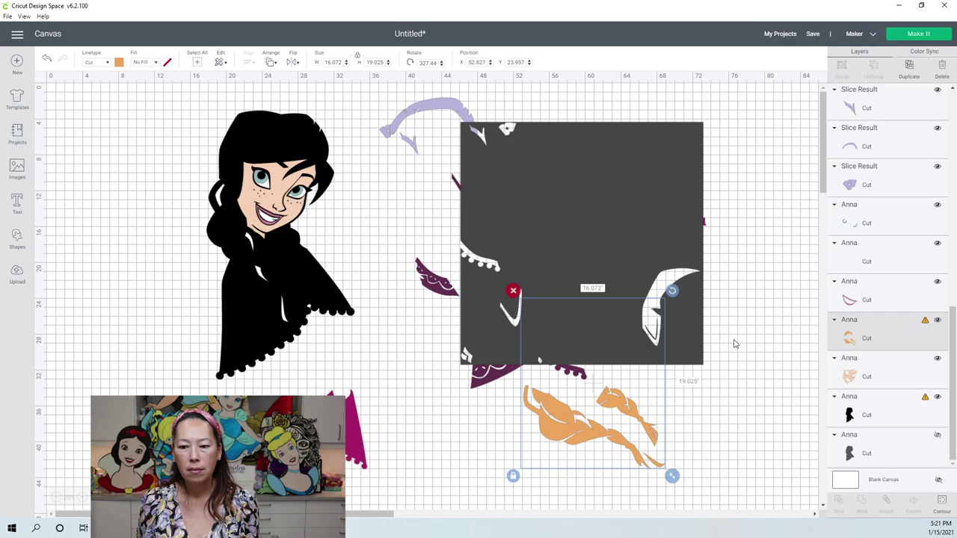
Slice the orange hair layer with the large dark square, and delete the dark bangs-shaped cutout
left_click(716, 408)
left_click_drag(696, 483, 633, 352)
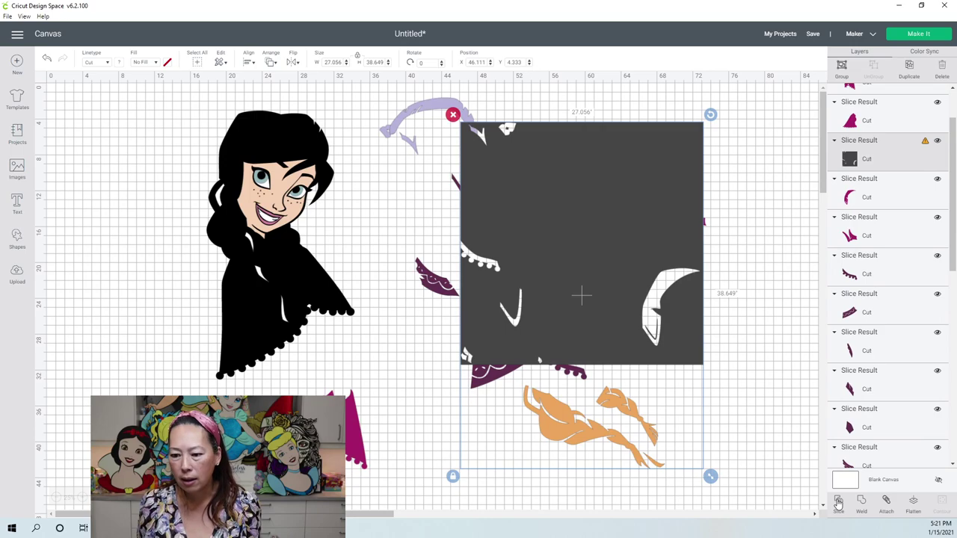
key("Delete")
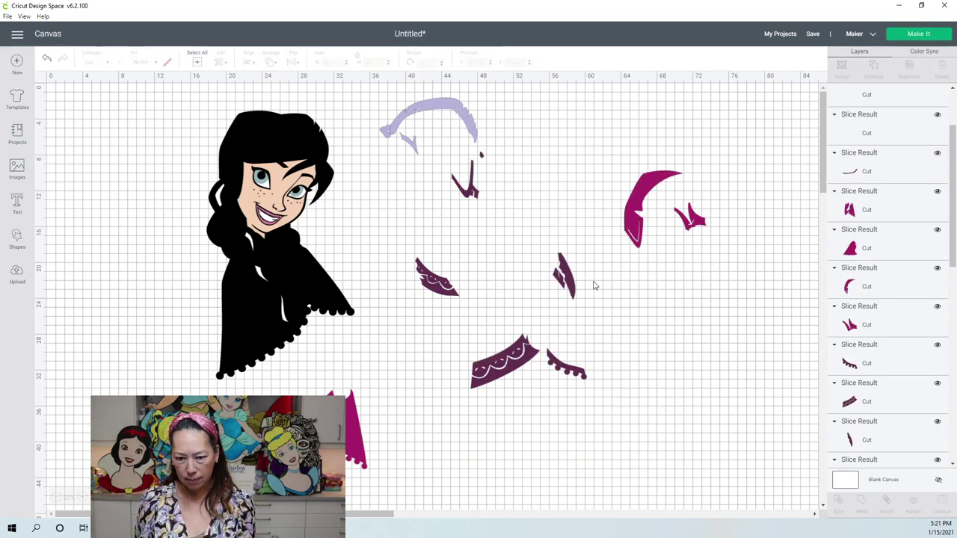
key("ctrl+z")
left_click_drag(579, 315, 389, 205)
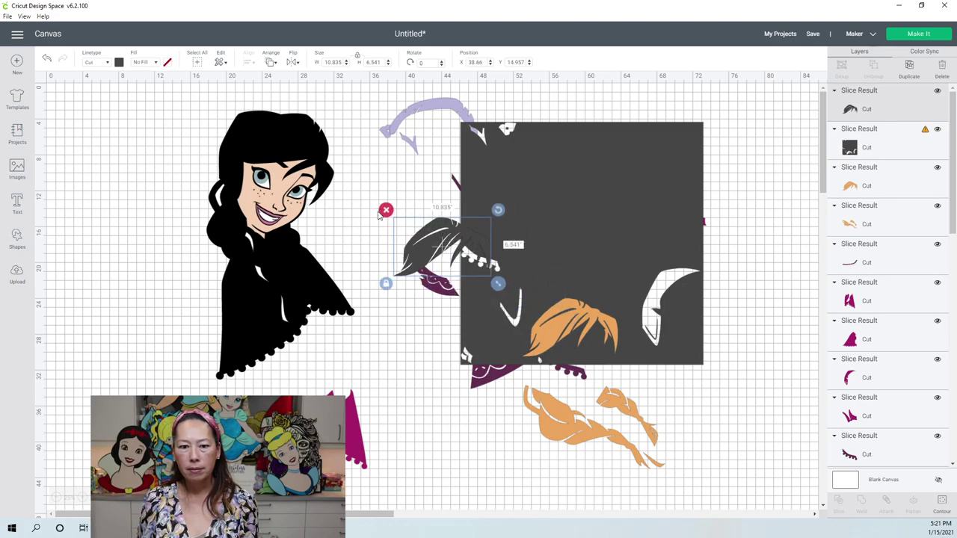
key("Delete")
Move the dark square away from the hair, and place the orange bangs in the open area near the purple pieces
left_click_drag(660, 220, 823, 269)
left_click(561, 321)
left_click_drag(561, 322, 548, 231)
left_click_drag(547, 174, 540, 148)
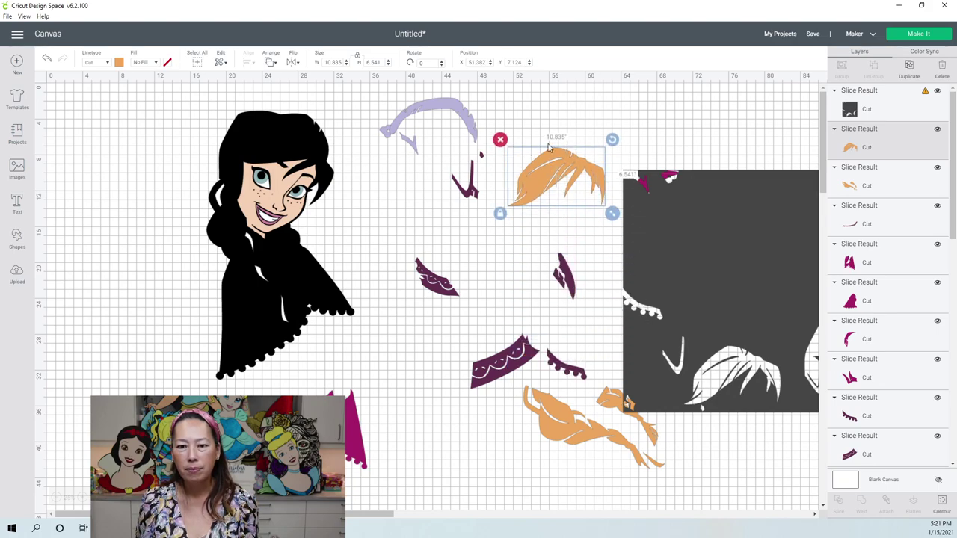
Rotate the orange braids upright beside the dark square, and move them together with the square to the empty area below
left_click_drag(568, 430, 582, 247)
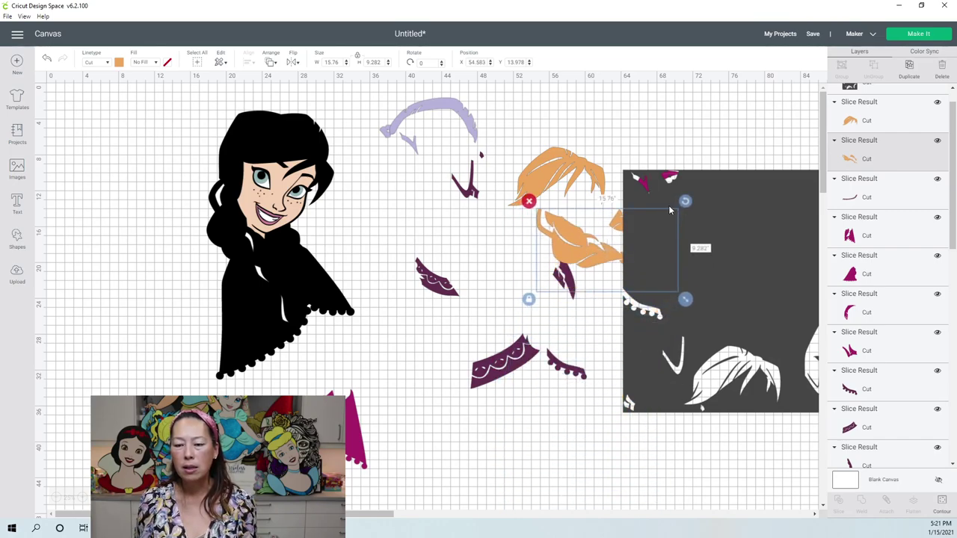
left_click_drag(685, 202, 688, 291)
left_click(634, 278)
left_click_drag(587, 237, 641, 231)
left_click(544, 220)
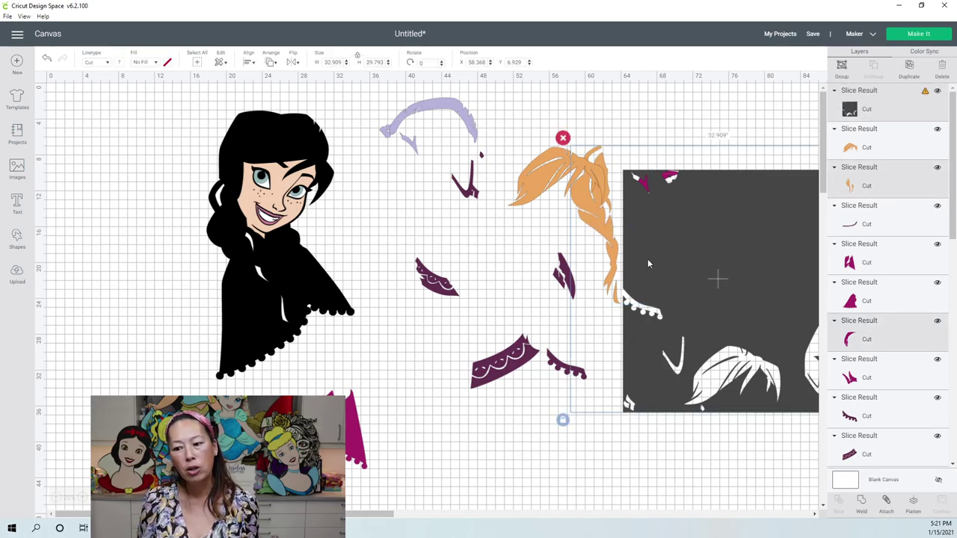
left_click(546, 233)
left_click_drag(540, 232, 642, 244)
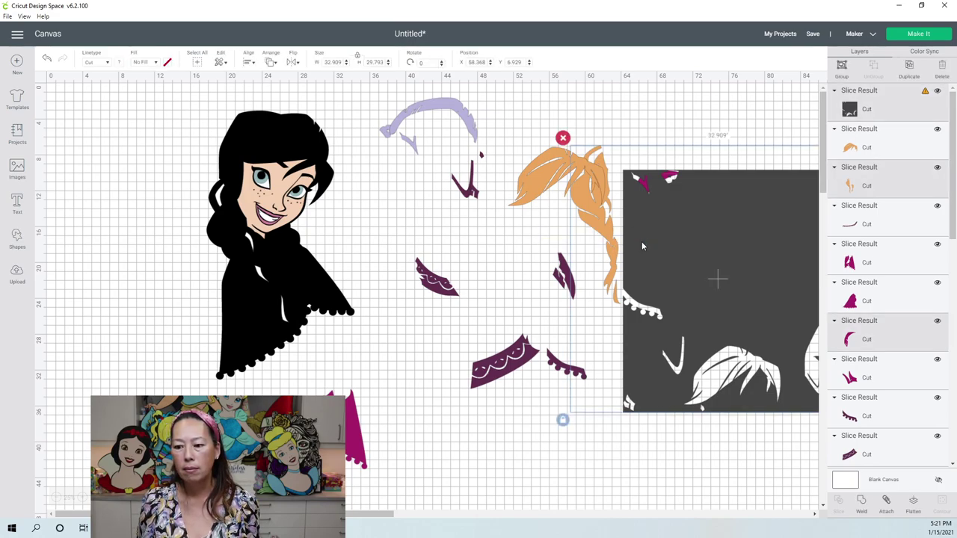
left_click_drag(698, 202, 662, 511)
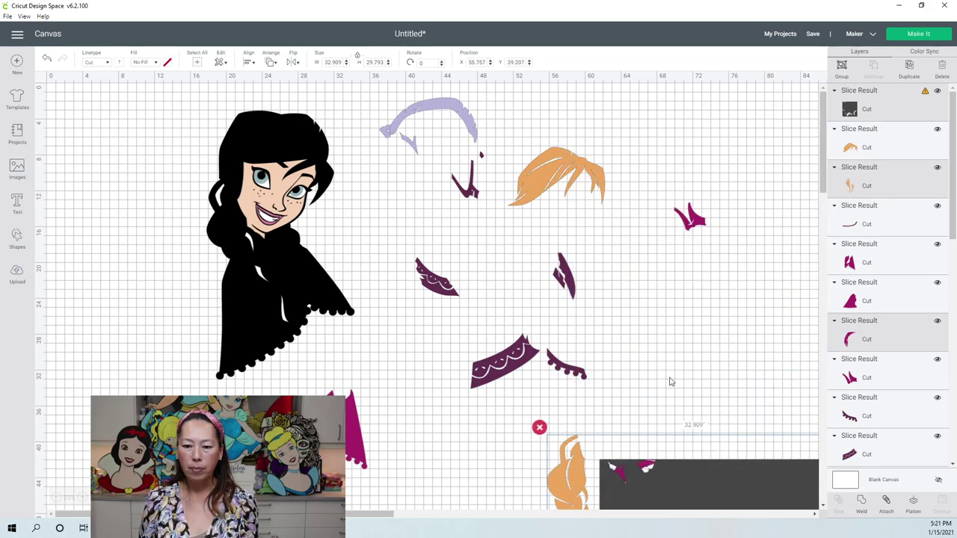
Arrange the braids and the dark square so the square covers the short braid, and slice them
scroll(668, 348, "down", 5)
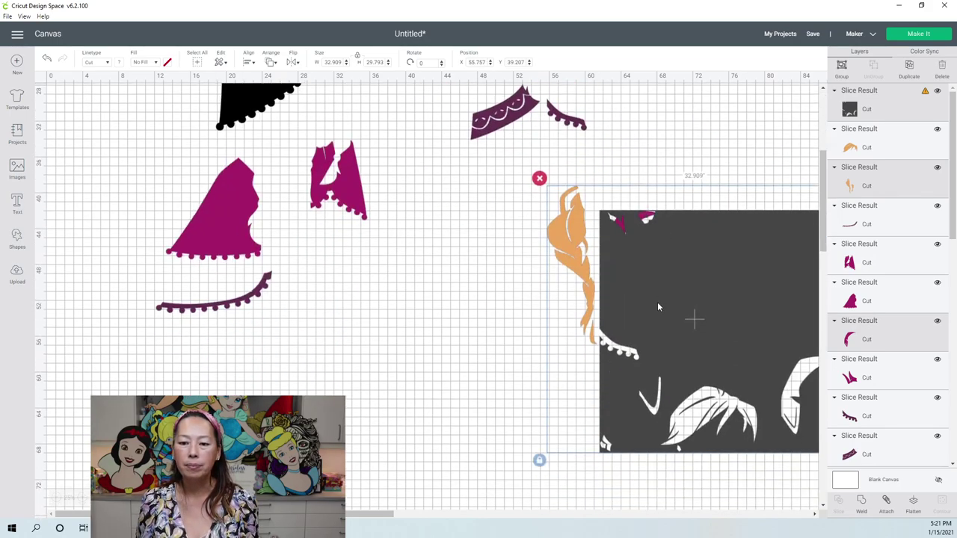
left_click(530, 250)
left_click_drag(566, 245, 400, 355)
left_click_drag(642, 355, 459, 473)
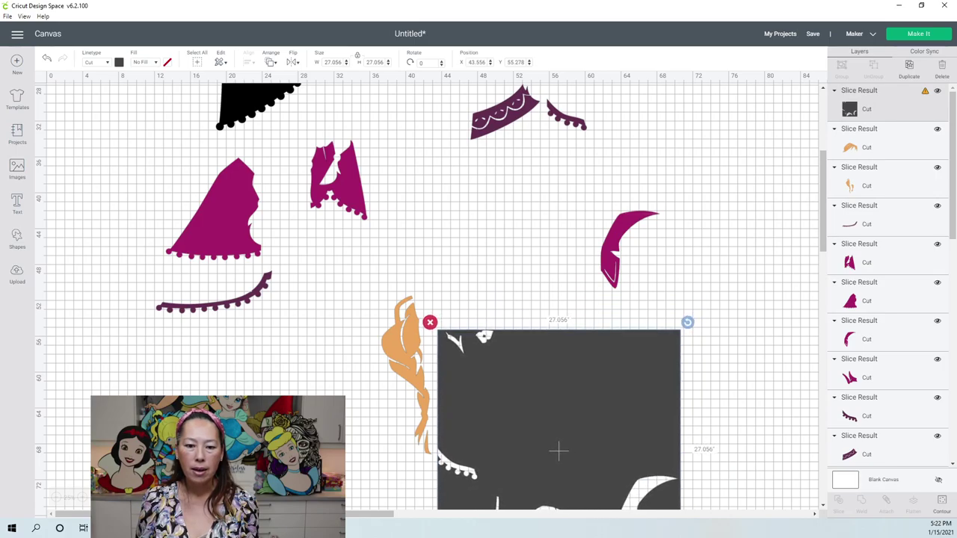
left_click(323, 394)
left_click_drag(545, 439, 556, 438)
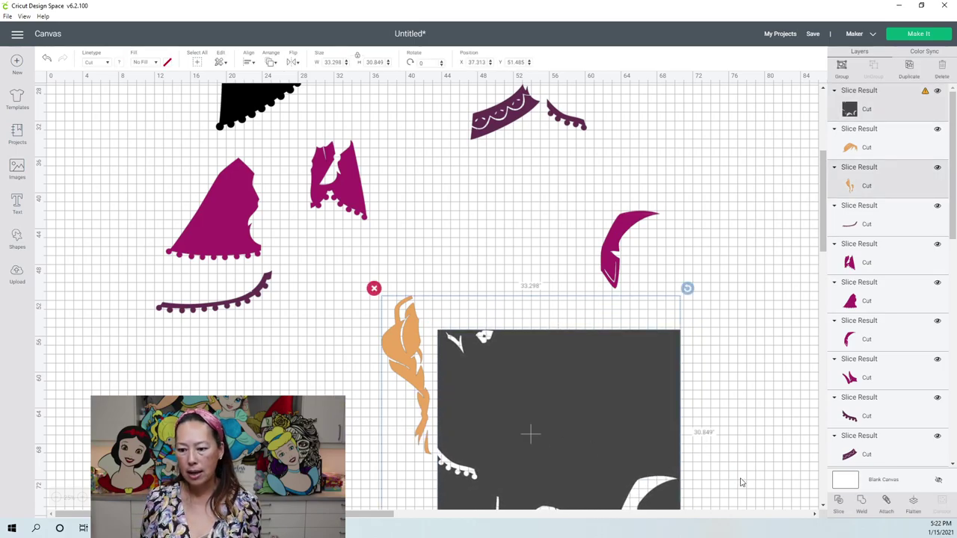
left_click(837, 502)
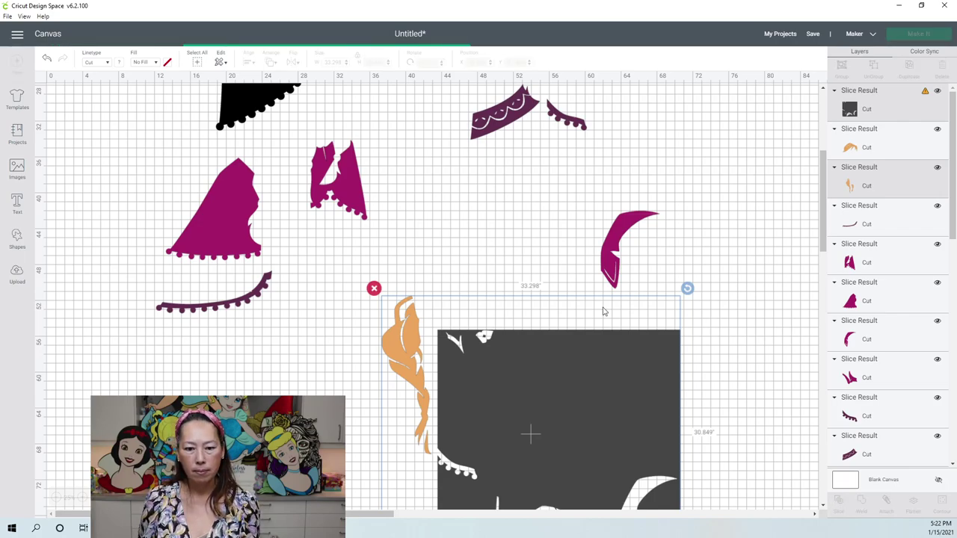
Move the long orange braid and the dark square clear of the short braid, and delete the dark braid-shaped cutout
left_click(409, 336)
left_click_drag(409, 336, 416, 203)
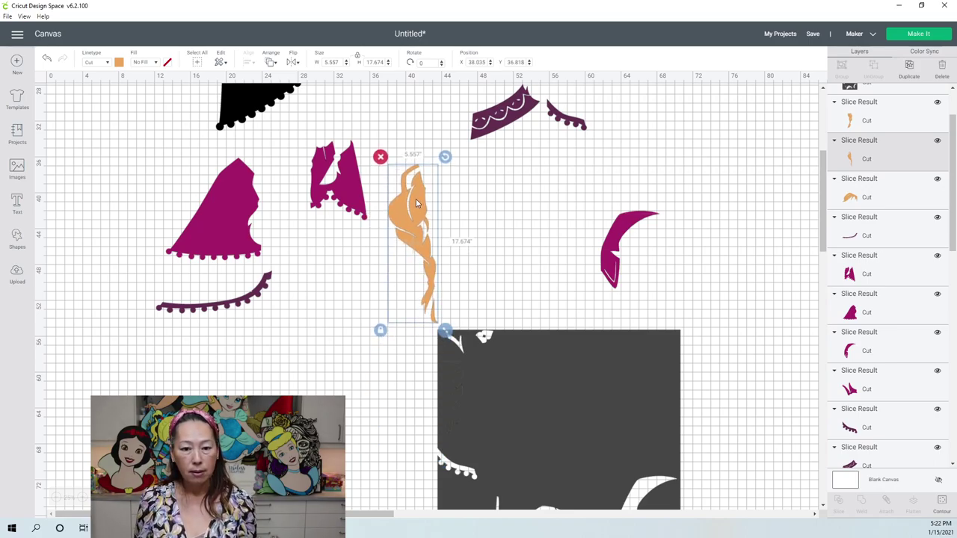
left_click_drag(512, 349, 742, 346)
left_click(450, 380)
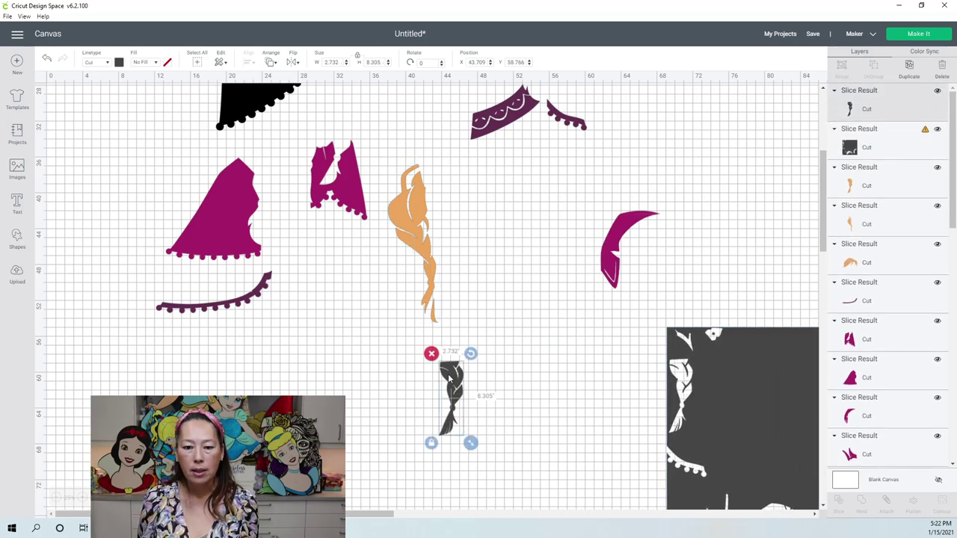
left_click_drag(449, 380, 581, 383)
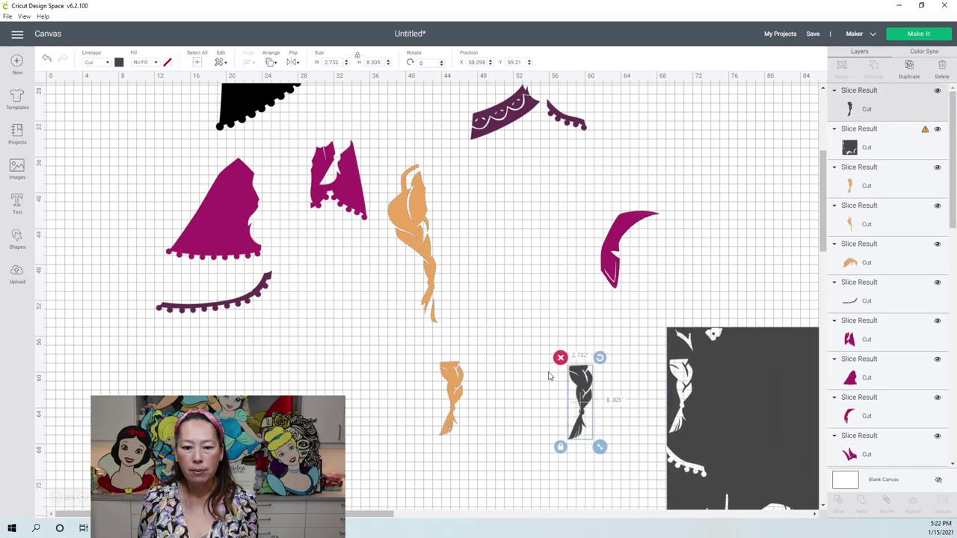
key("Delete")
Move the short orange braid beside the curved magenta piece, and rotate the long braid about 45 degrees clockwise
left_click(447, 369)
left_click_drag(445, 408, 582, 294)
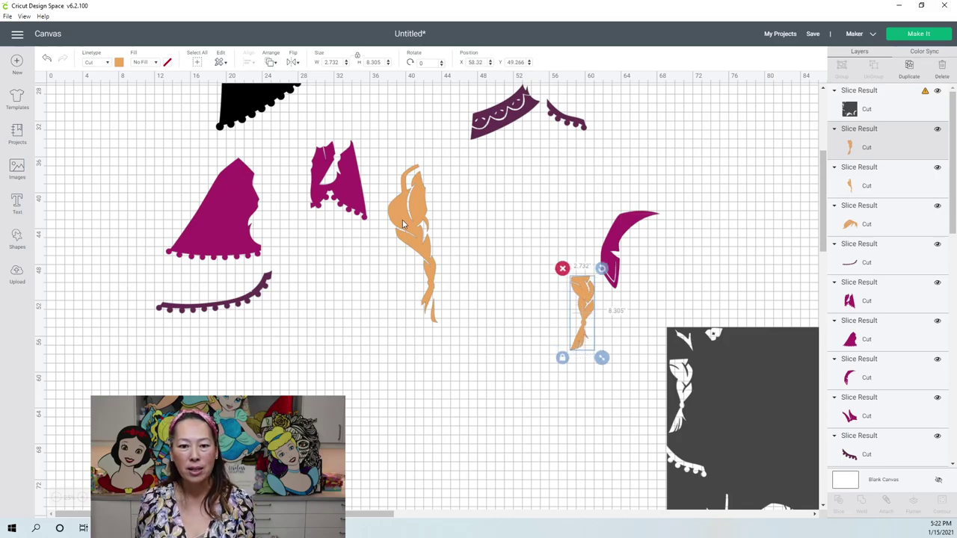
left_click(402, 225)
left_click_drag(414, 215, 450, 213)
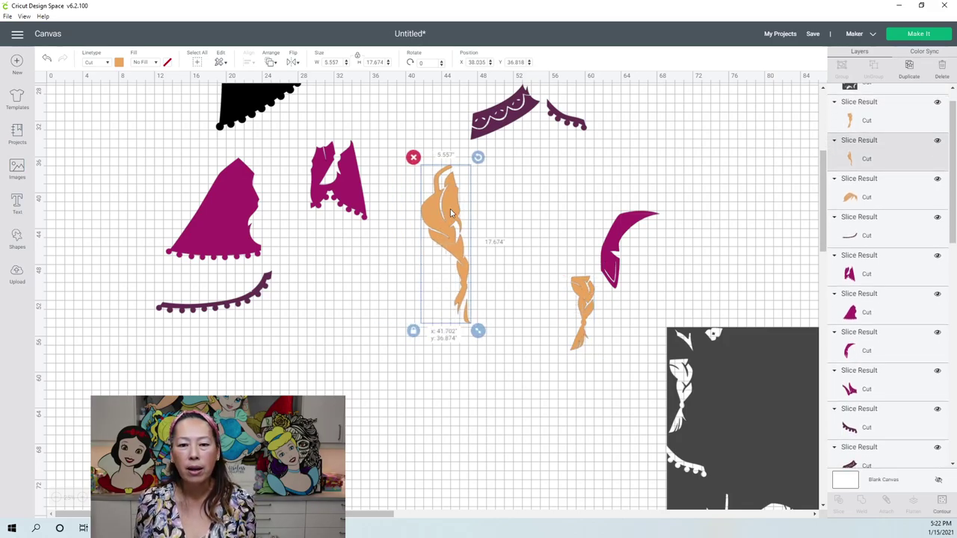
left_click_drag(477, 157, 535, 201)
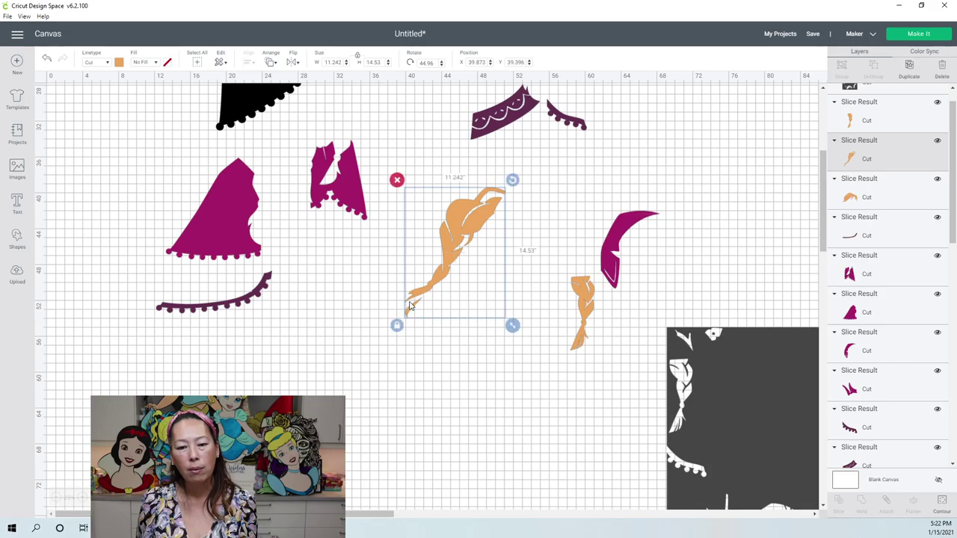
Duplicate the long orange braid, hide the small loose strand's contour on the copy, and move the copy beside the curved magenta piece
left_click(908, 69)
left_click(942, 504)
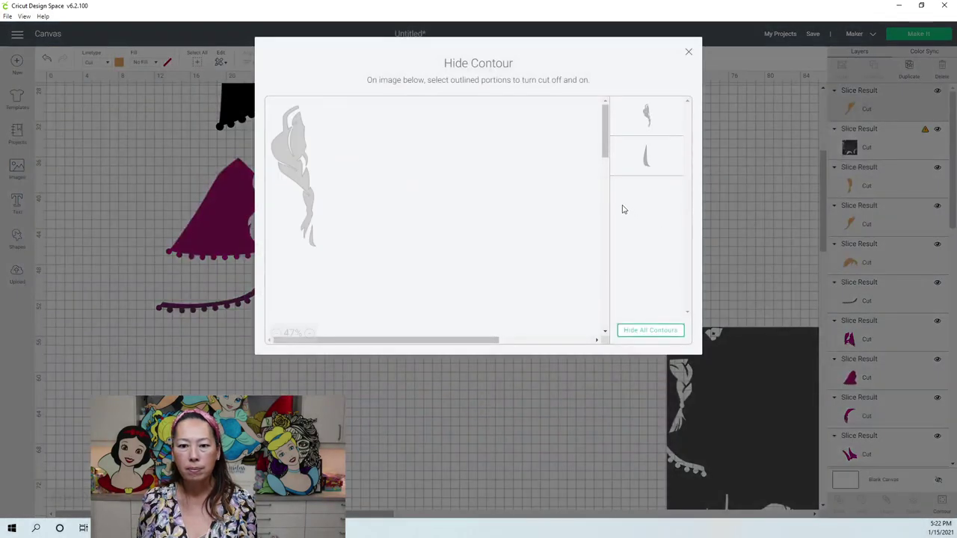
left_click(636, 159)
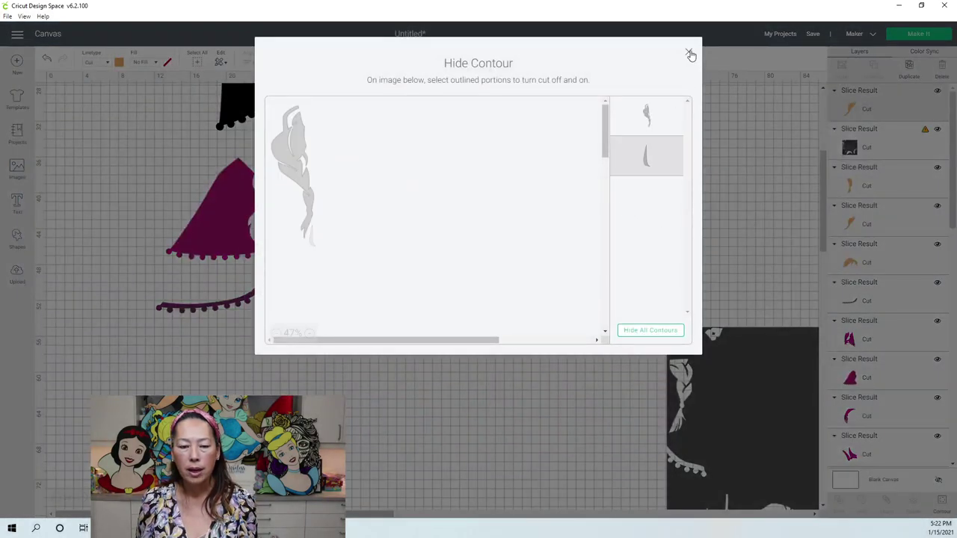
left_click(689, 54)
left_click_drag(460, 246, 556, 219)
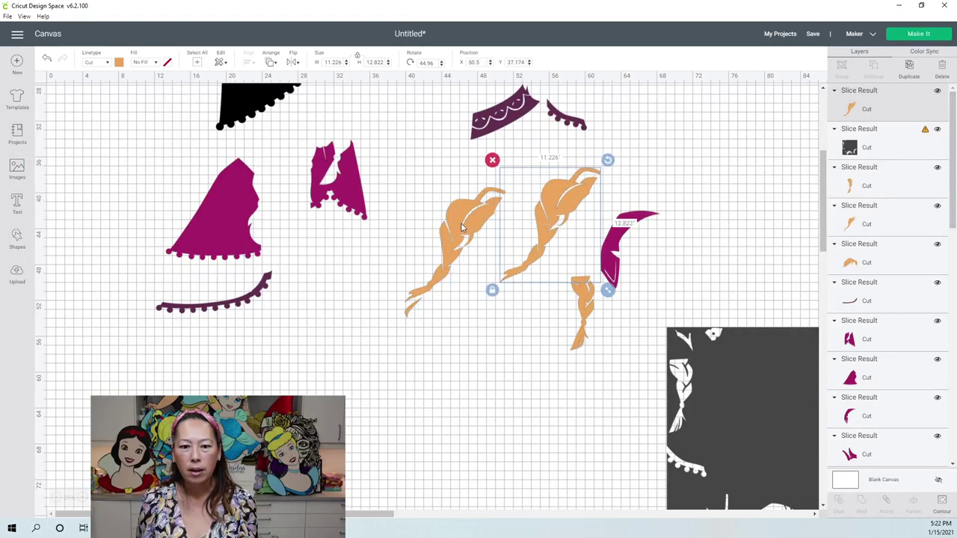
Hide the main braid contour on the original long braid, leaving only the small loose strand
left_click(461, 227)
scroll(905, 426, "down", 2)
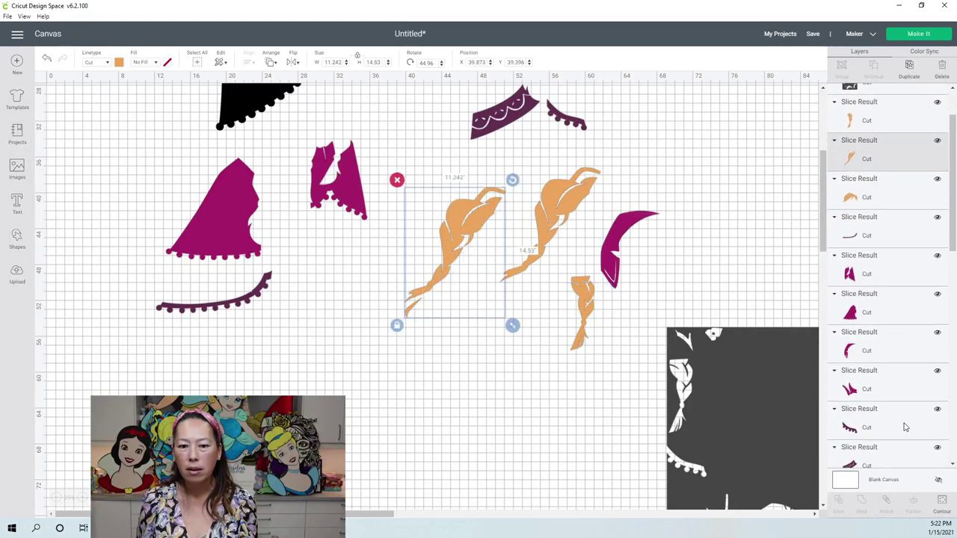
left_click(942, 501)
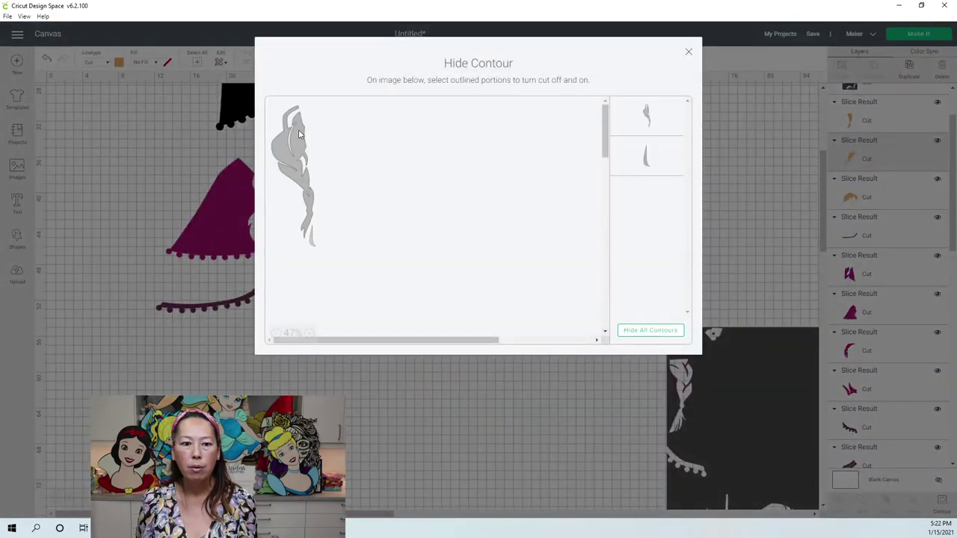
left_click(689, 54)
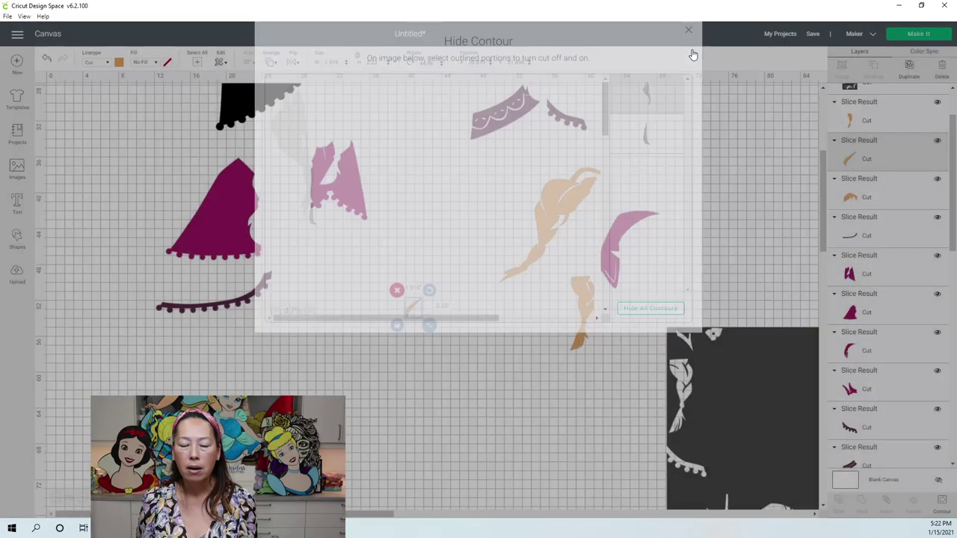
Rotate the long braid to about 12.5 degrees so it hangs nearly upright, and move it clear of the short braid
left_click(553, 195)
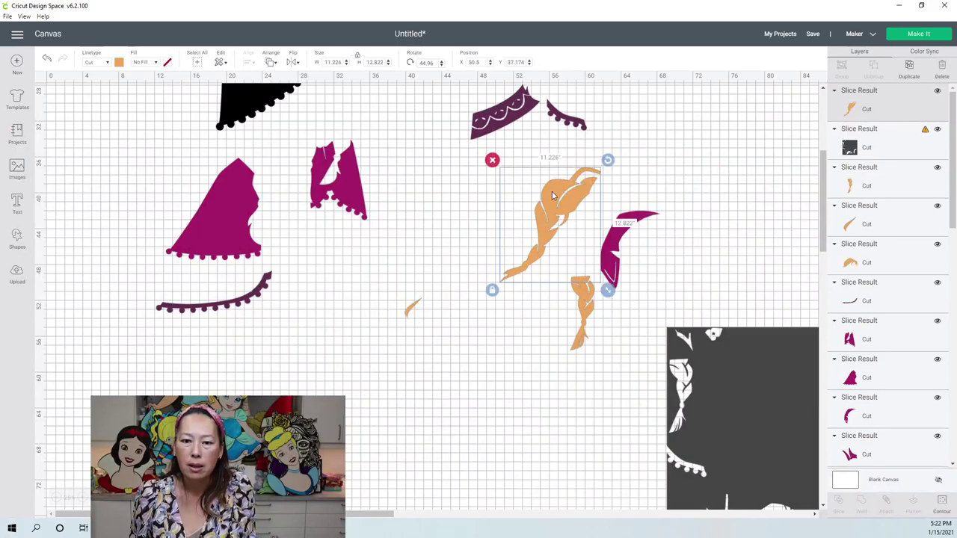
mouse_move(608, 159)
left_mouse_down()
mouse_move(615, 175)
mouse_move(611, 160)
left_mouse_up()
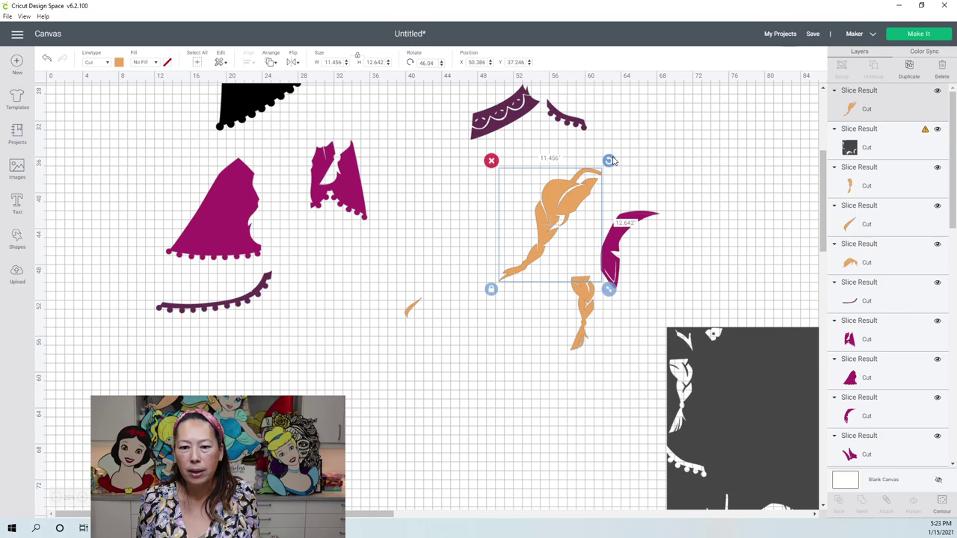
left_click_drag(610, 160, 562, 138)
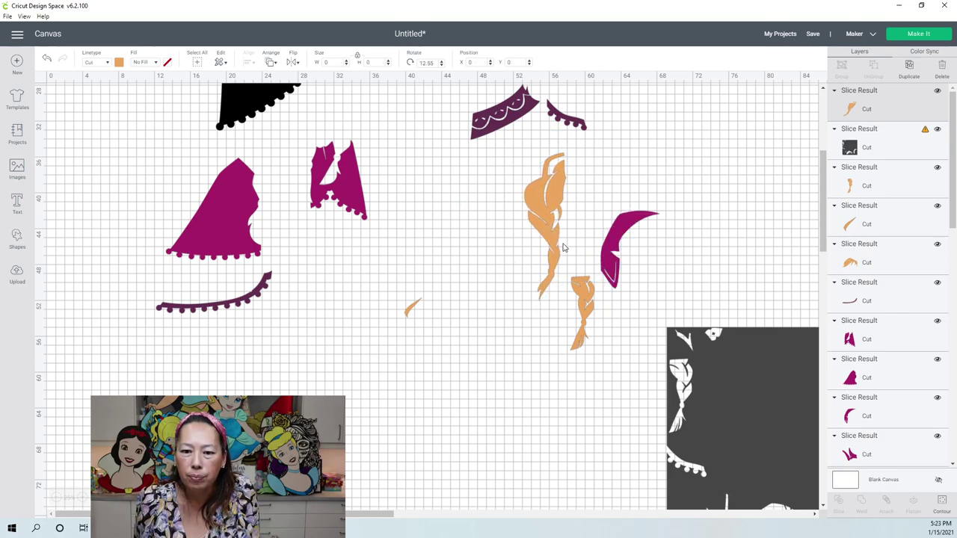
left_click(554, 261)
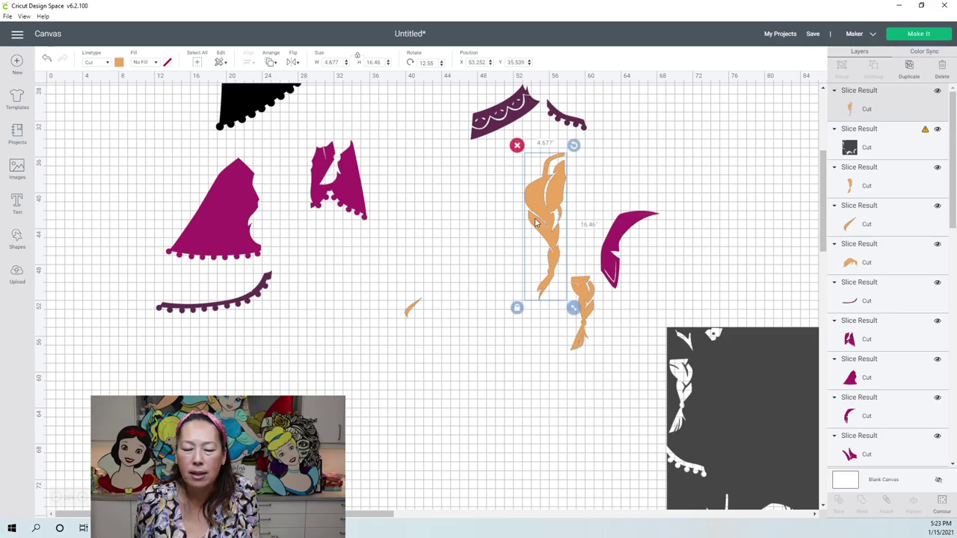
left_click_drag(536, 222, 479, 231)
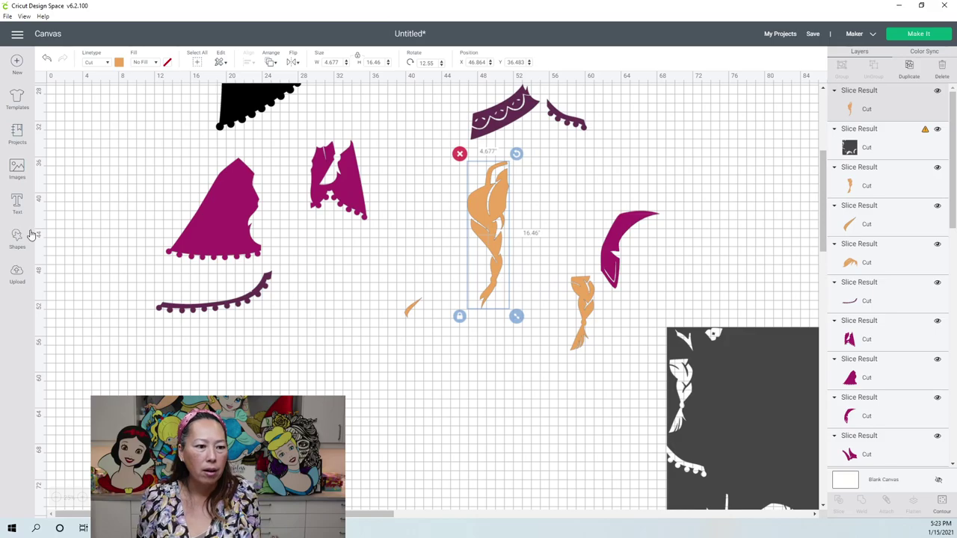
Add a text object and set its font to I Love Glitter by searching for "i love glitter"
left_click(82, 499)
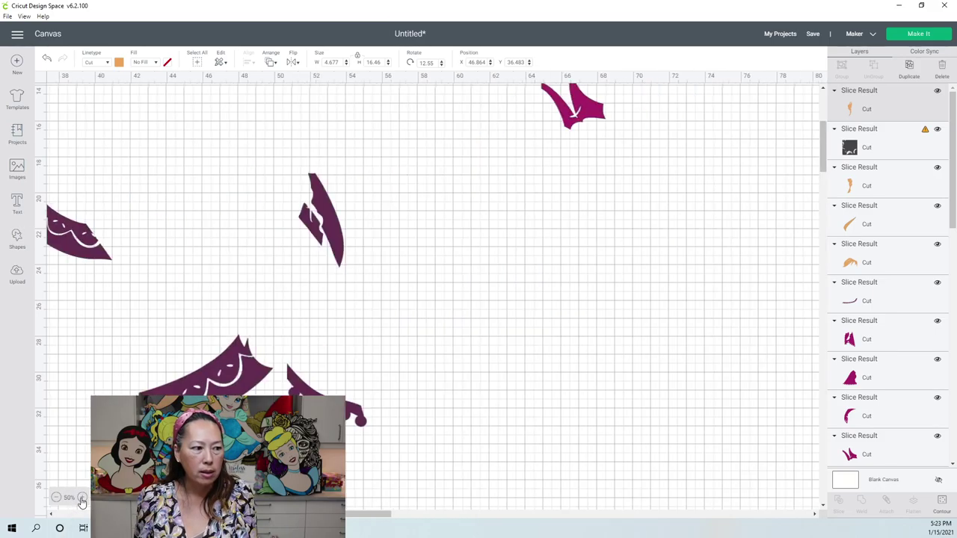
left_click(82, 500)
scroll(251, 365, "down", 5)
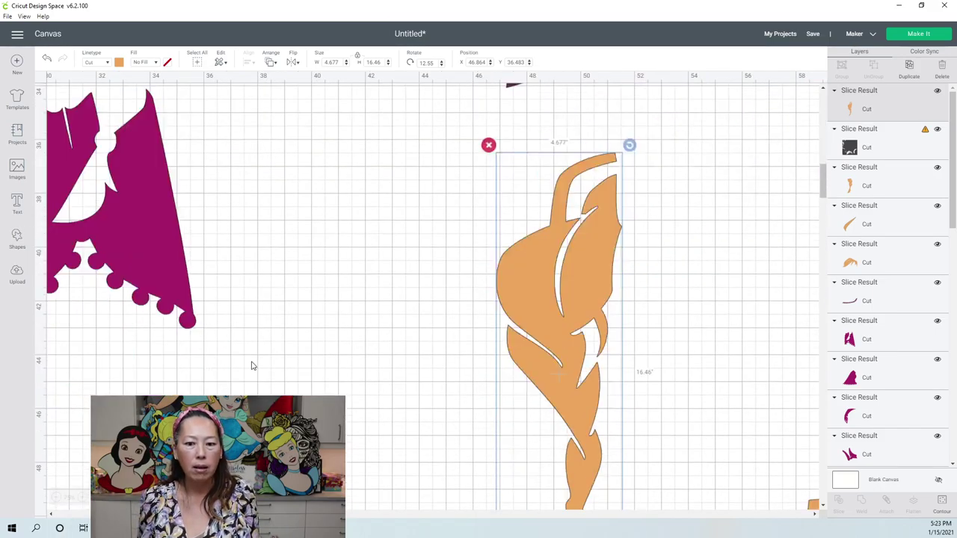
left_click(17, 200)
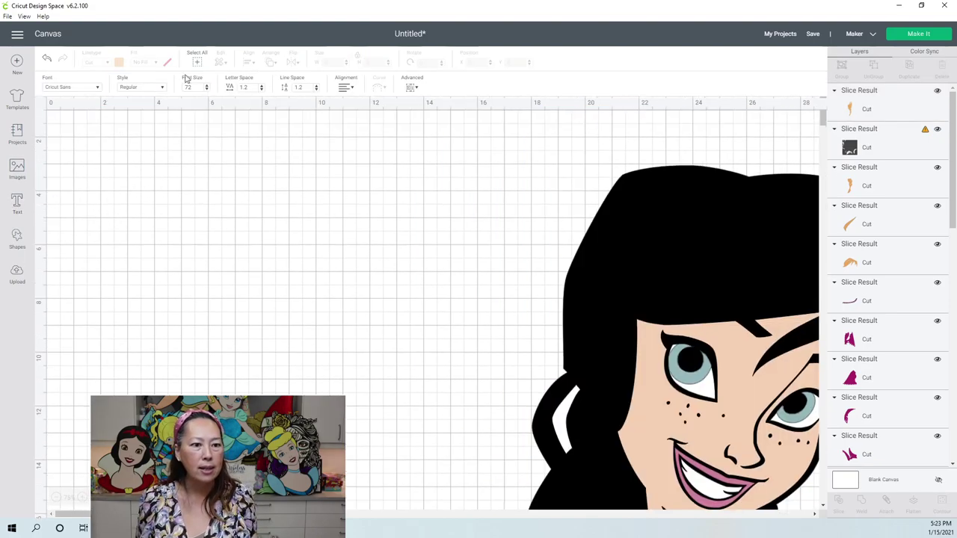
left_click(77, 87)
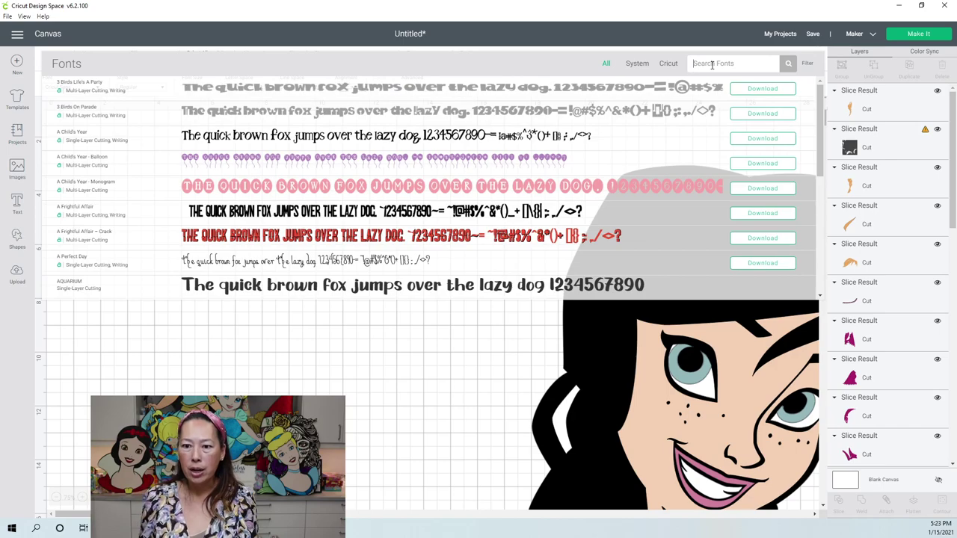
left_click(711, 64)
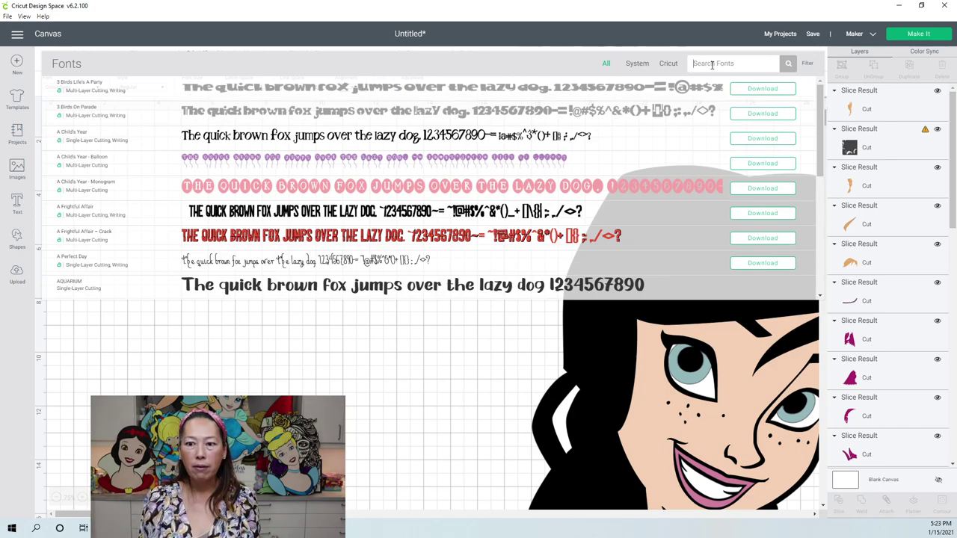
type("i love glitter")
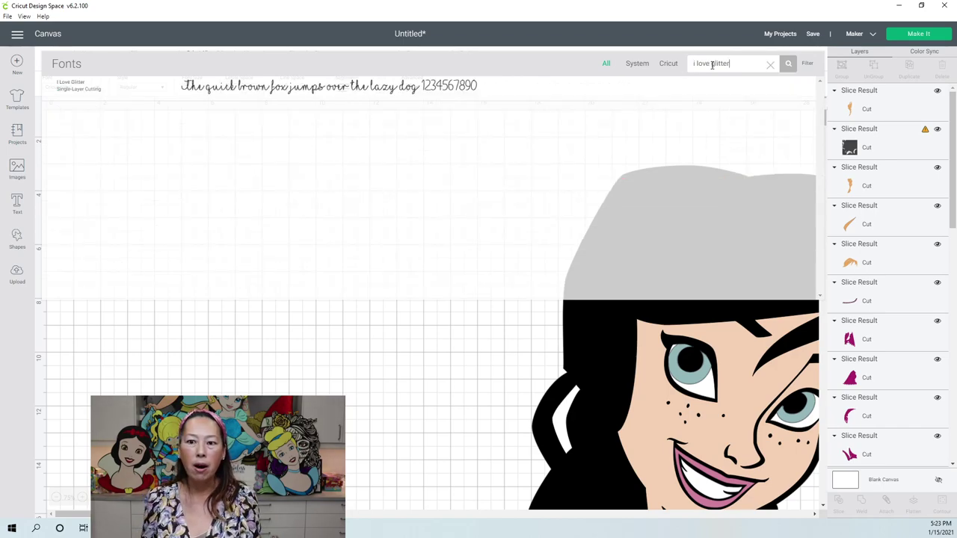
left_click(534, 89)
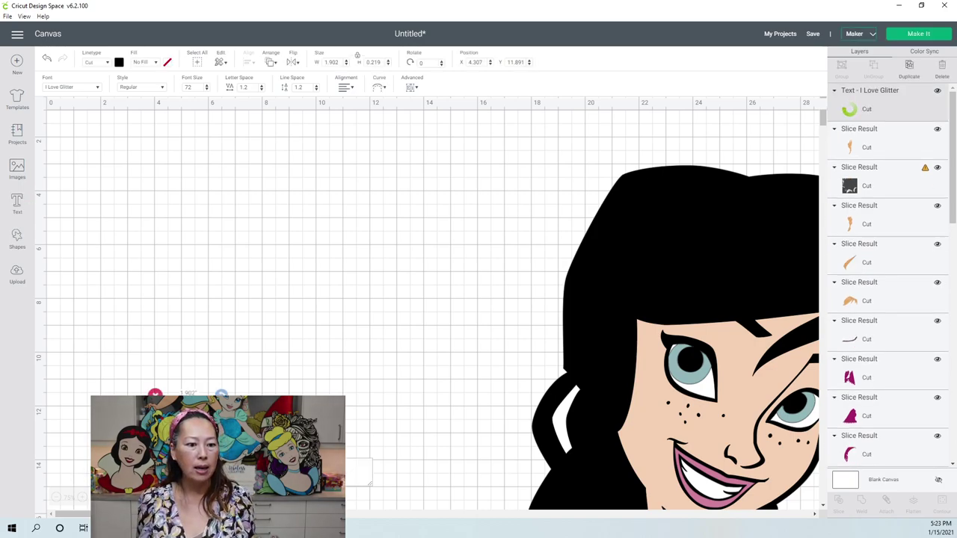
Enlarge the black swash glyph to about 9.4 inches wide and move it onto the lower part of the long braid
left_click_drag(190, 403, 810, 396)
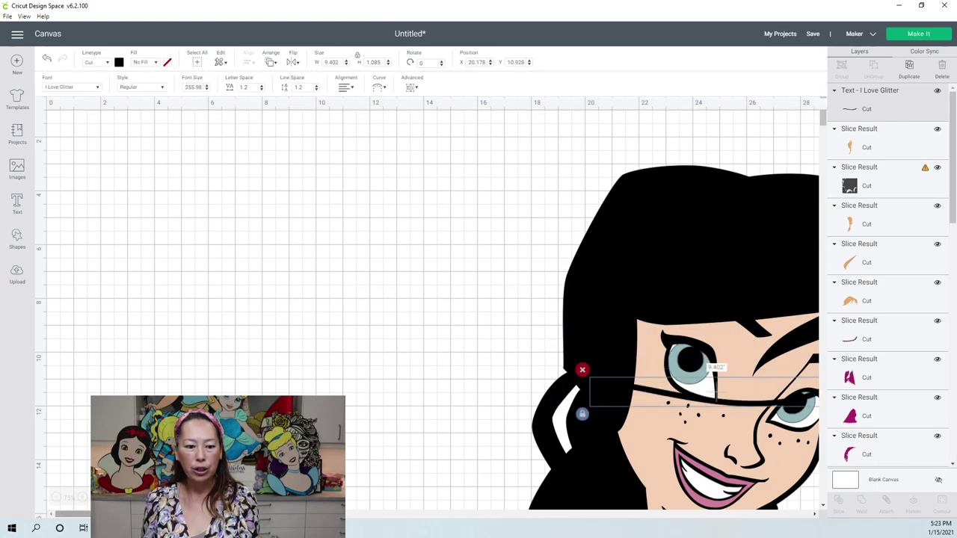
scroll(73, 513, "right", 10)
scroll(432, 303, "left", 4)
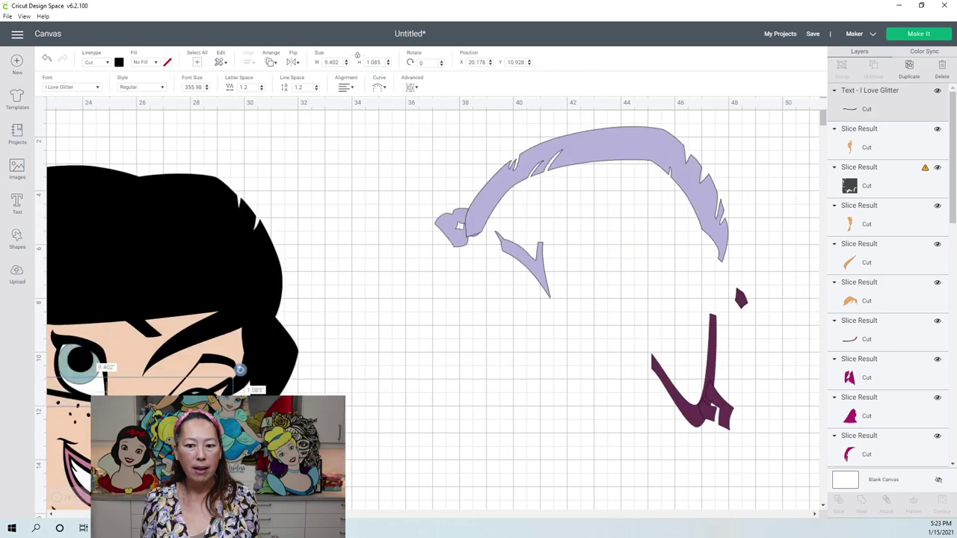
left_click_drag(122, 394, 643, 453)
scroll(643, 452, "right", 8)
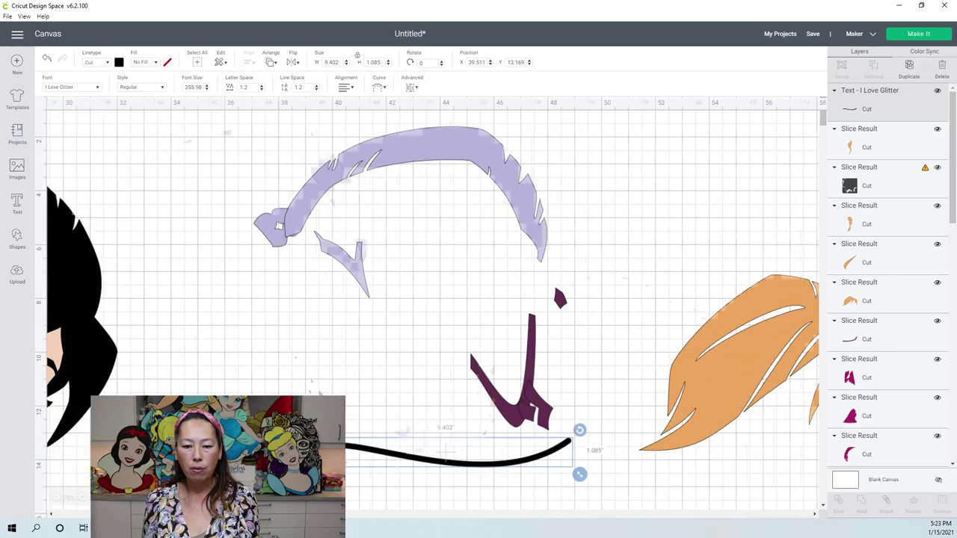
scroll(643, 452, "left", 3)
scroll(432, 302, "down", 6)
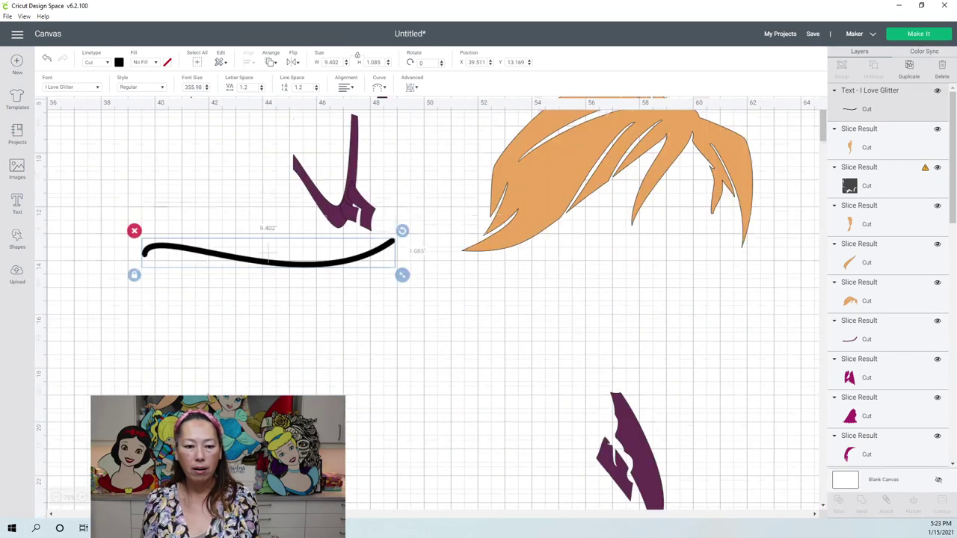
left_click(57, 497)
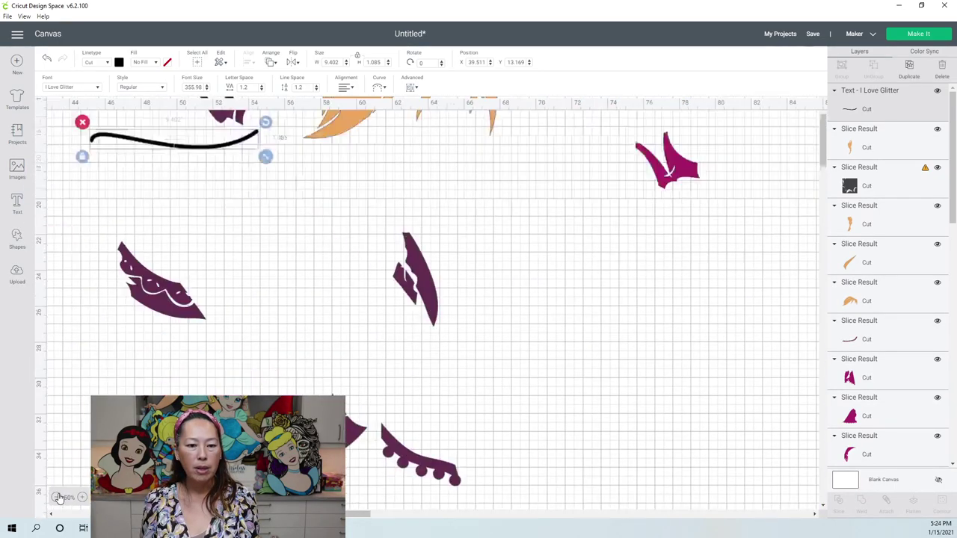
left_click(58, 497)
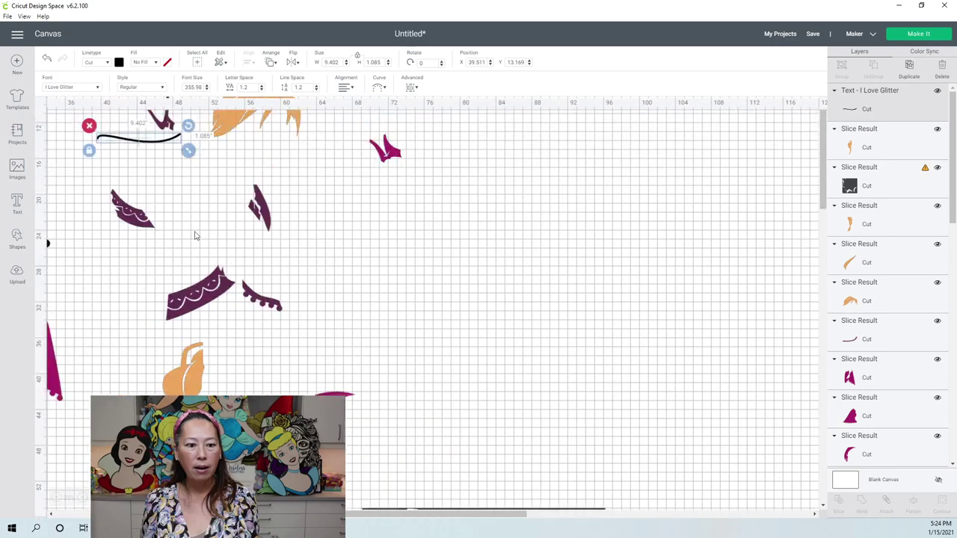
left_click_drag(168, 144, 206, 254)
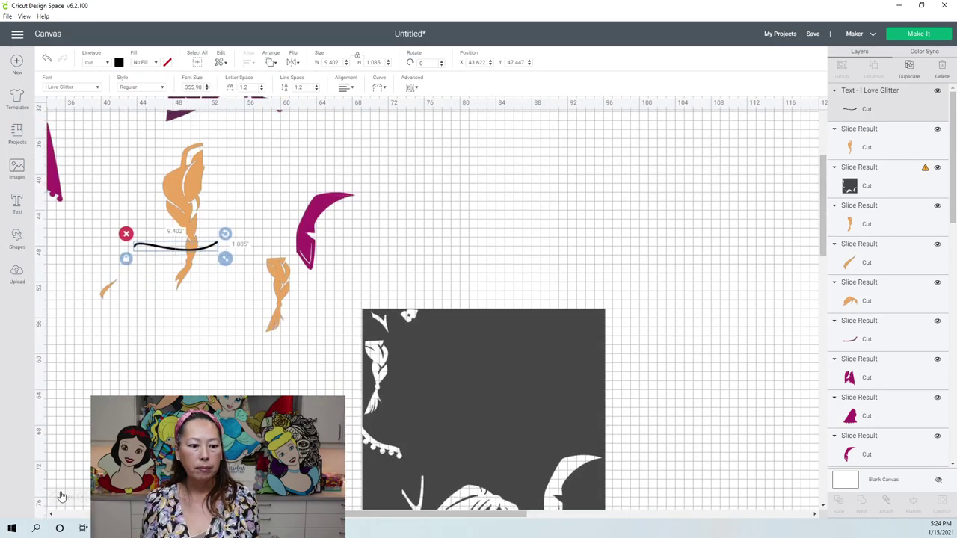
Shrink the swash to about 3.8 inches long, rotate it to about 274 degrees, and align it with the lower braid's open gap
left_click(83, 499)
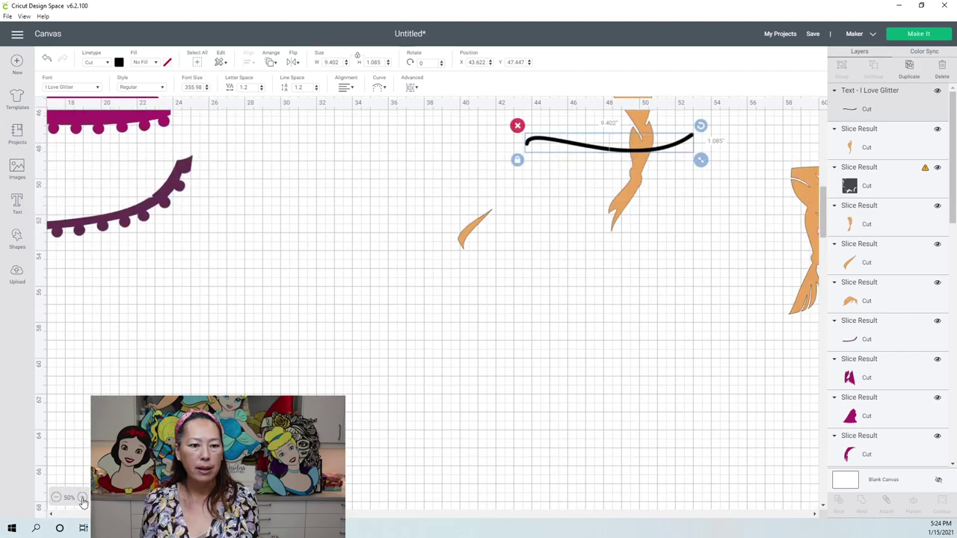
left_click(83, 499)
scroll(429, 399, "up", 3)
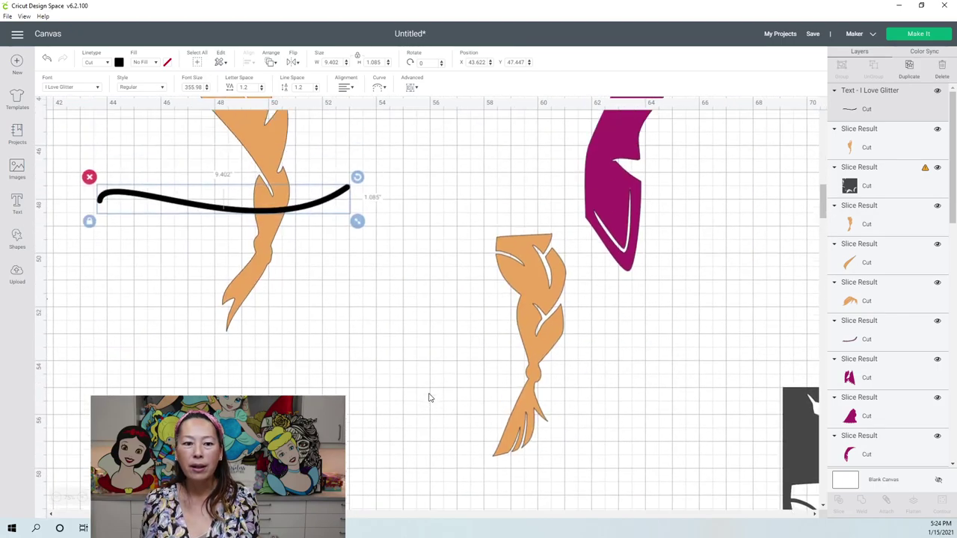
scroll(282, 246, "up", 2)
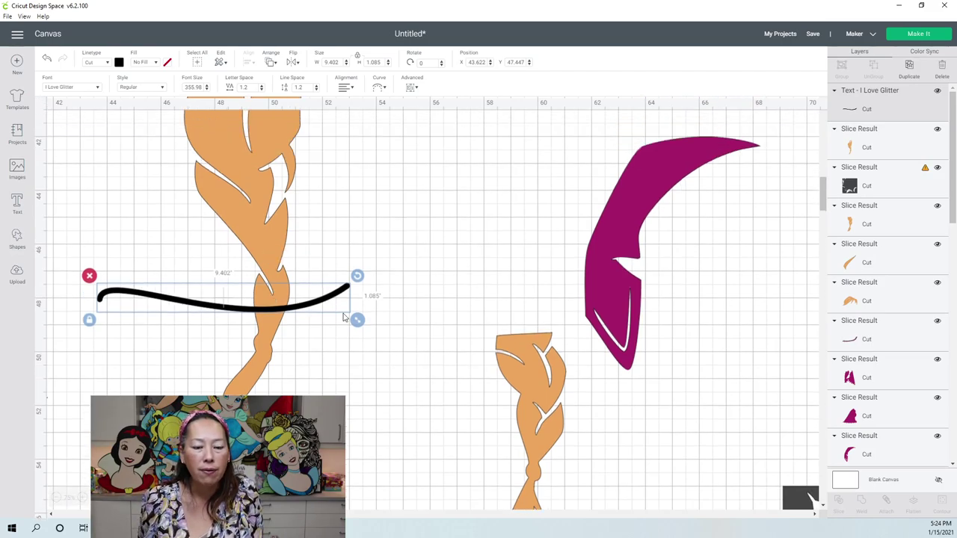
left_click_drag(358, 320, 263, 272)
left_click_drag(369, 292, 299, 314)
mouse_move(303, 272)
left_mouse_down()
mouse_move(322, 351)
mouse_move(282, 337)
mouse_move(275, 306)
mouse_move(292, 282)
left_mouse_up()
left_click_drag(282, 320, 280, 324)
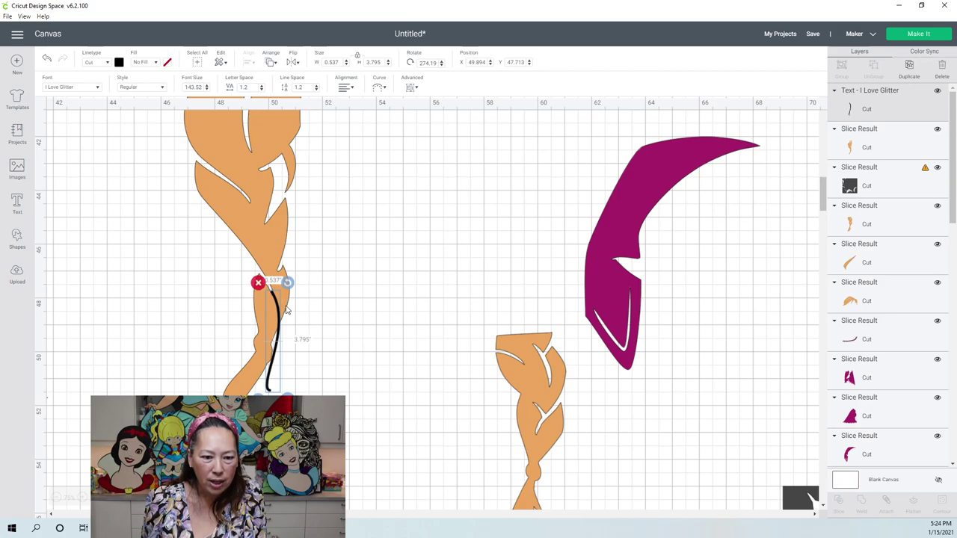
Slice the long orange braid with the black swash
left_click(179, 323)
left_click_drag(178, 267, 302, 329)
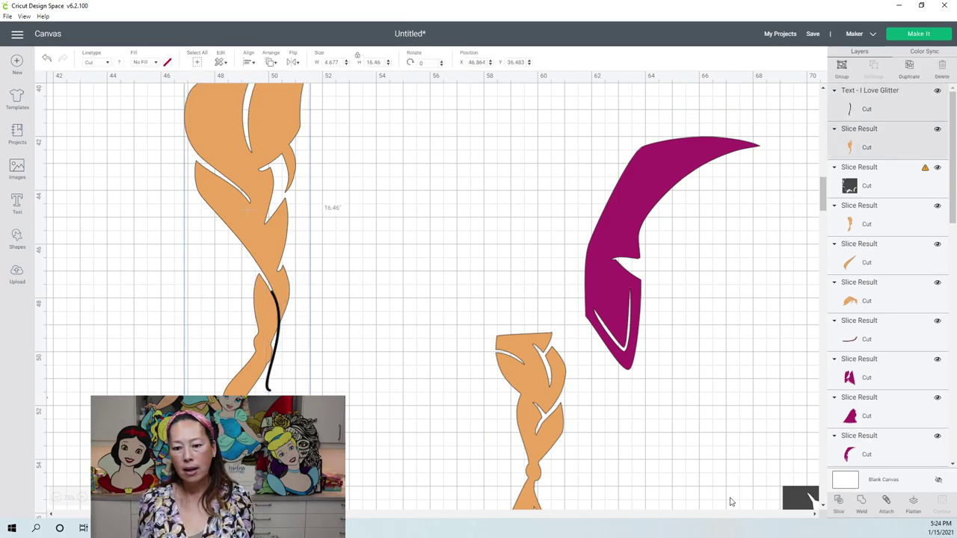
left_click(838, 502)
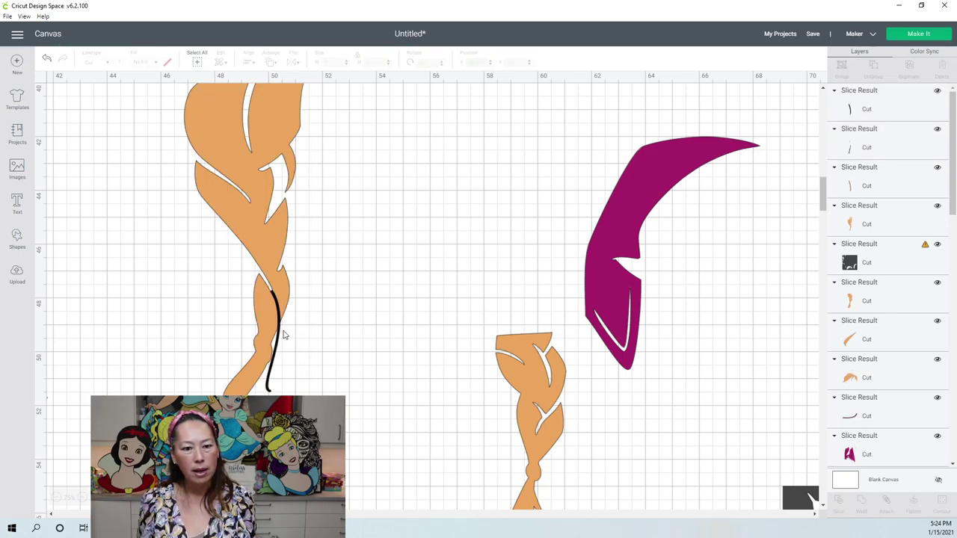
Move the black swash pieces and the thin orange sliver off the long braid into the empty area beside it
left_click_drag(280, 331, 375, 372)
left_click_drag(278, 338, 386, 391)
scroll(530, 386, "down", 5)
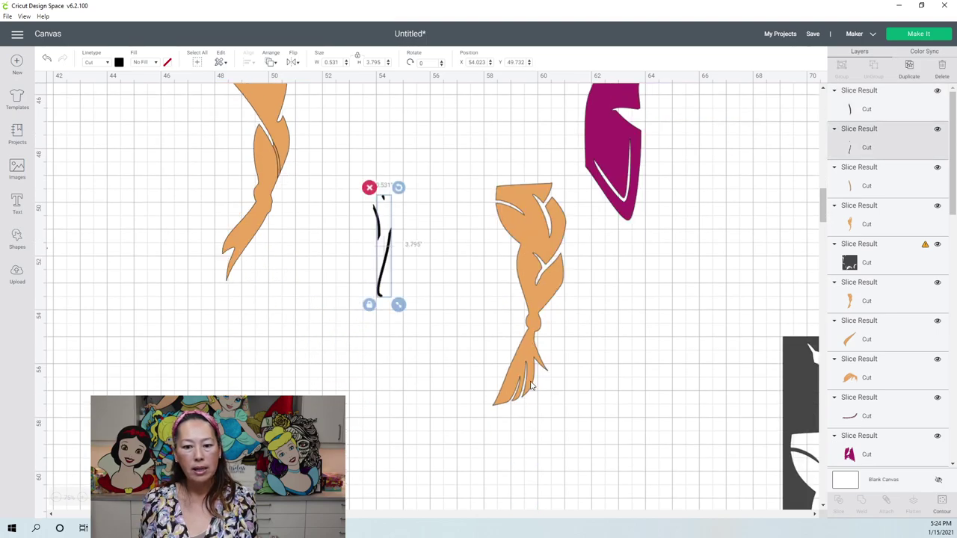
scroll(357, 323, "up", 4)
scroll(357, 323, "up", 1)
left_click_drag(277, 310, 374, 411)
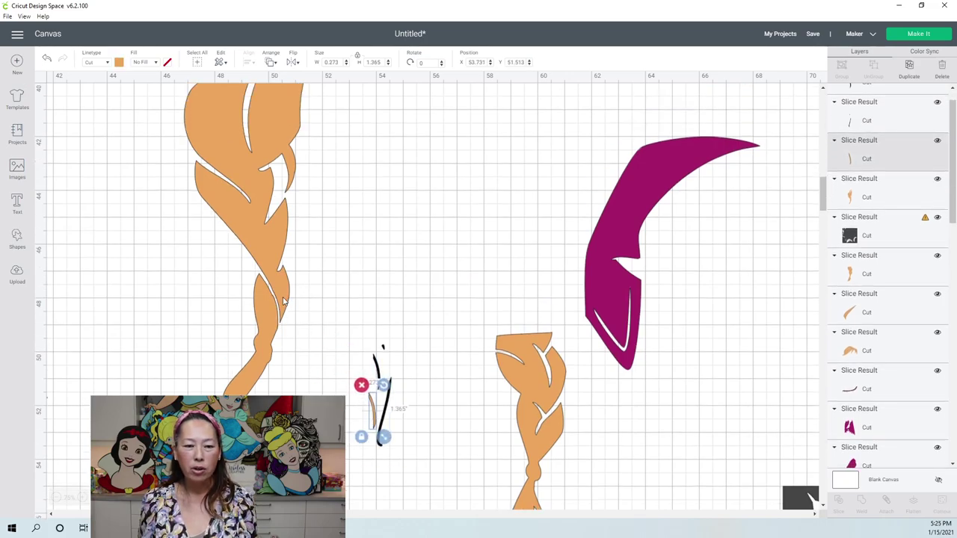
Delete the leftover black swash pieces and the thin orange sliver together
left_click(406, 469)
left_click_drag(405, 469, 364, 319)
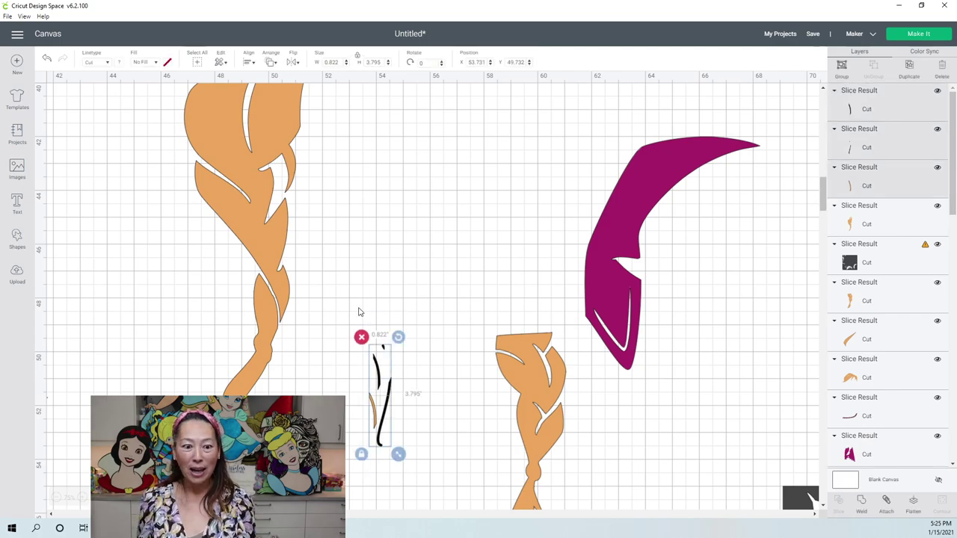
key("Delete")
scroll(357, 310, "up", 3)
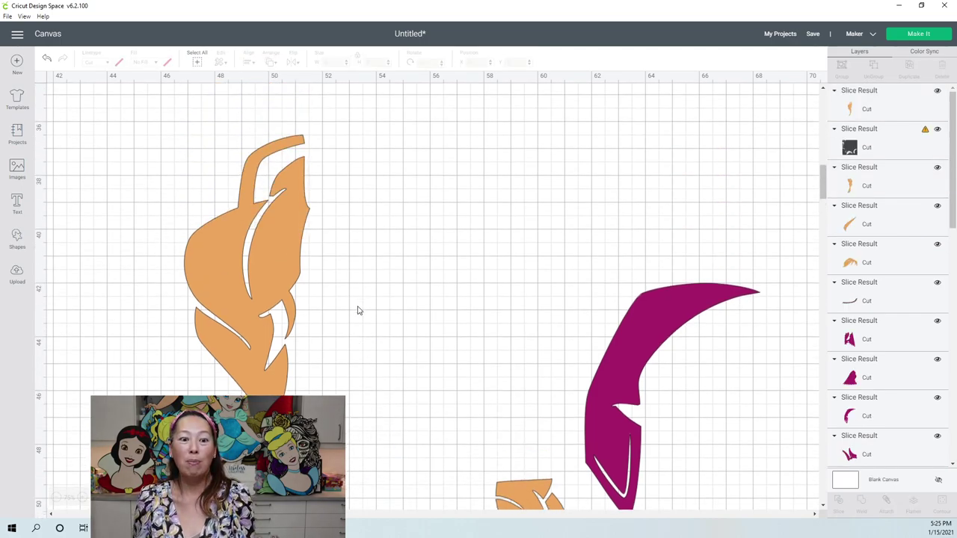
Duplicate the long orange braid, hide the copy's upper contour to keep only the tail, and place it above the smaller braid piece
scroll(359, 311, "down", 2)
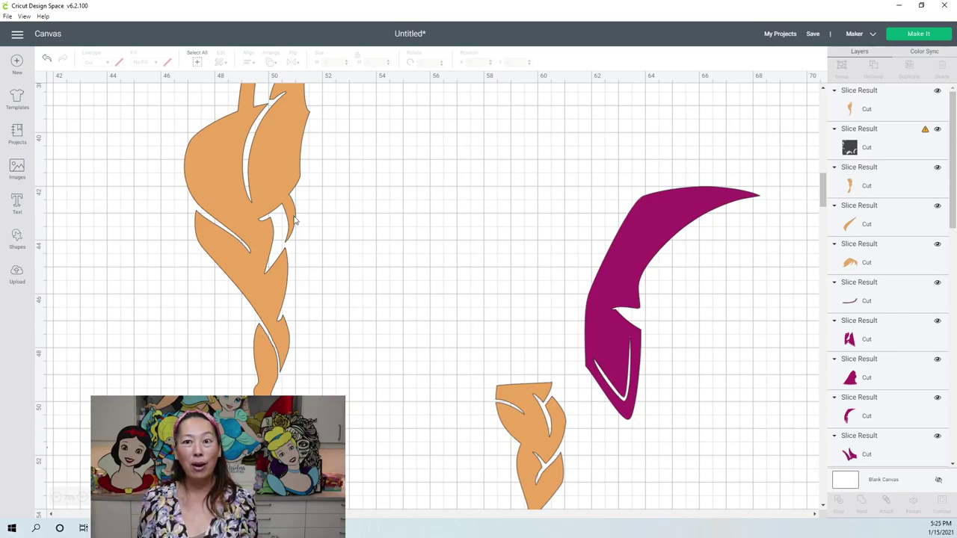
left_click_drag(261, 160, 329, 219)
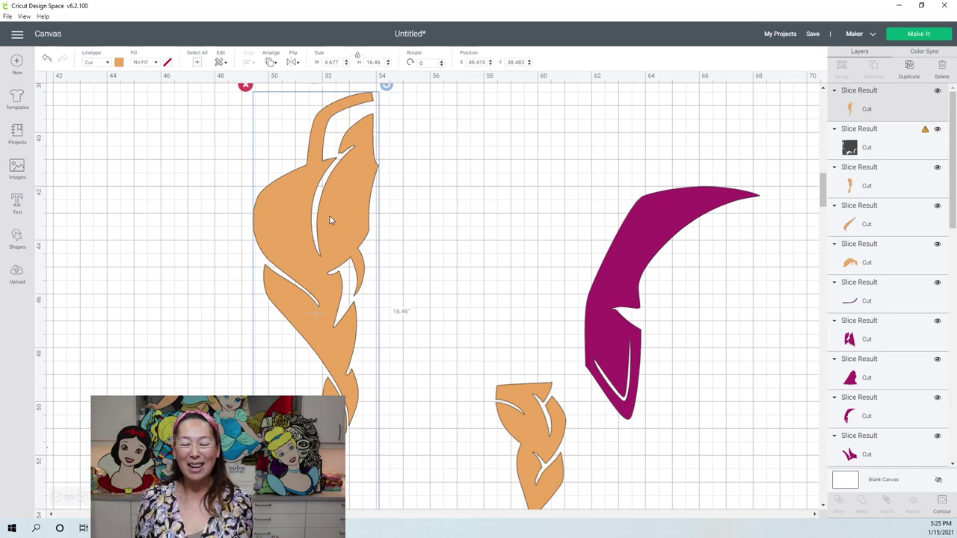
left_click(910, 67)
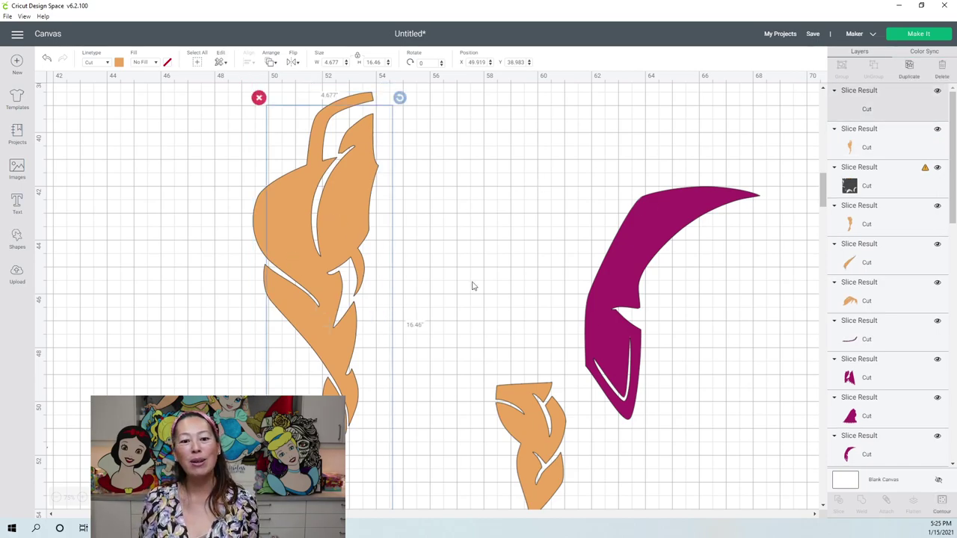
left_click(939, 502)
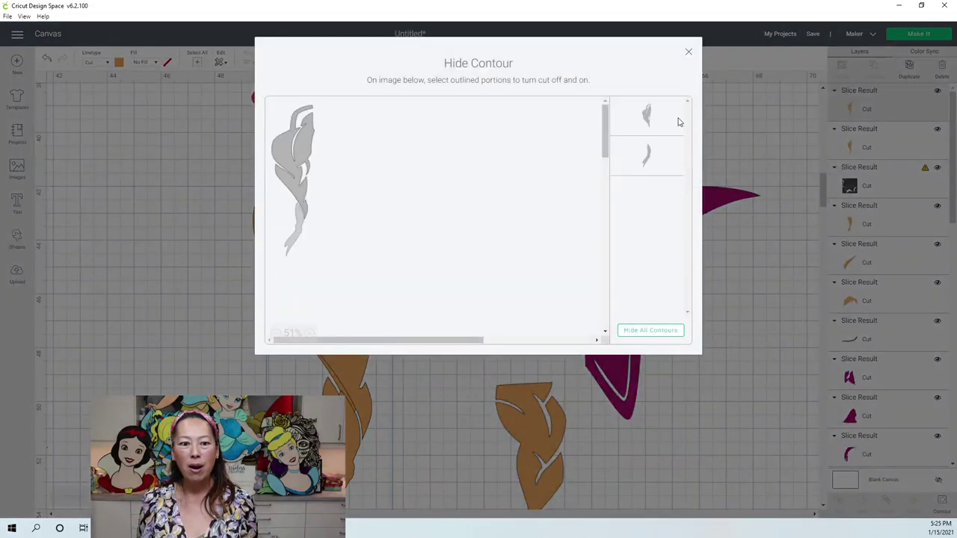
left_click(689, 52)
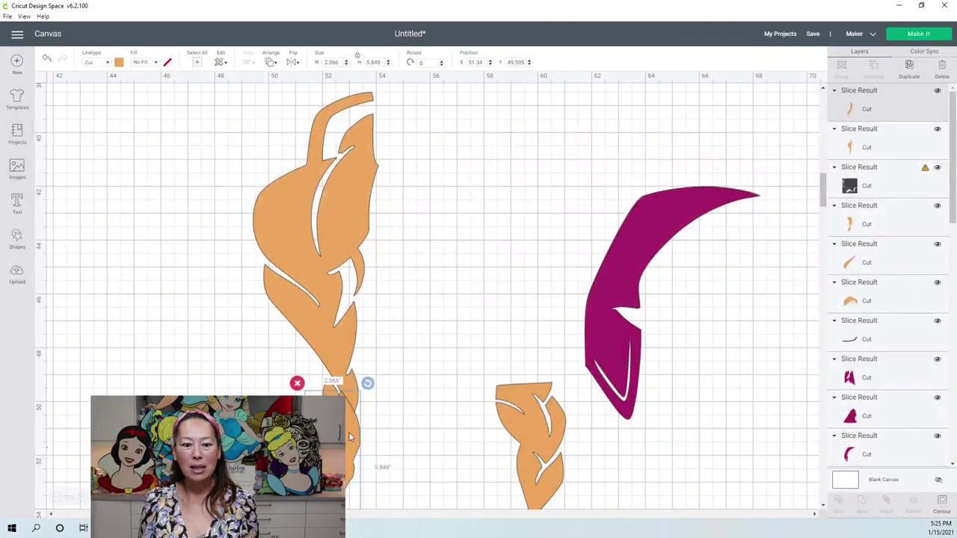
left_click_drag(342, 388, 521, 260)
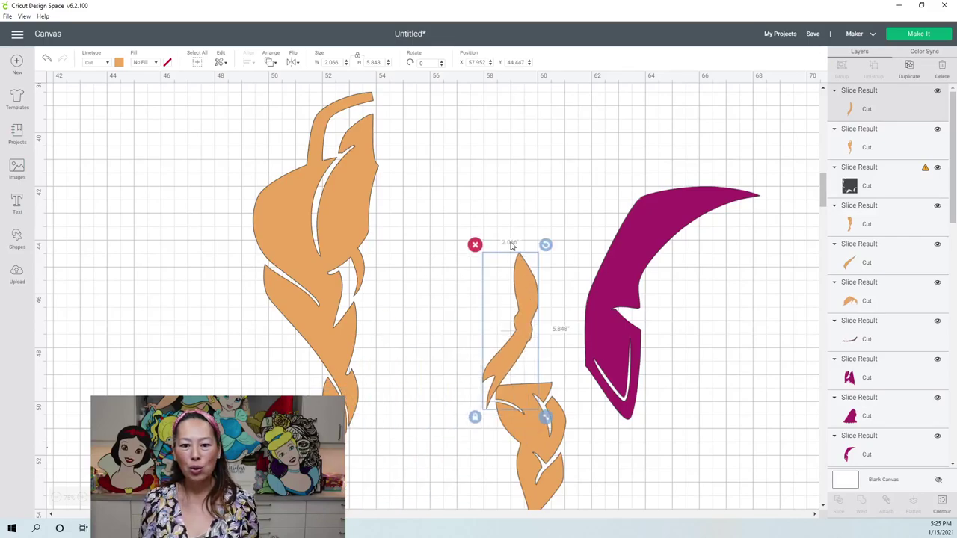
Hide the lower tail contour on the original long orange braid, keeping only its upper section
left_click(351, 291)
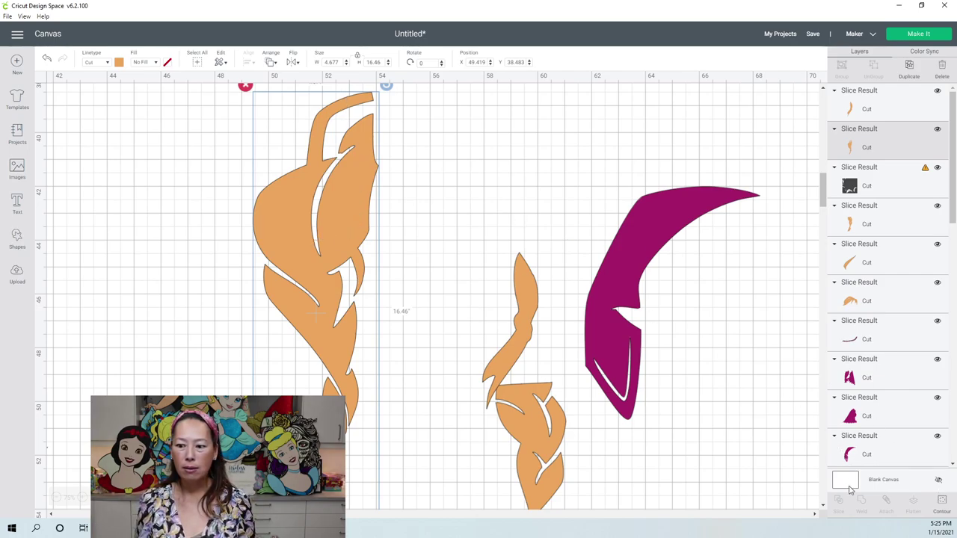
left_click(942, 502)
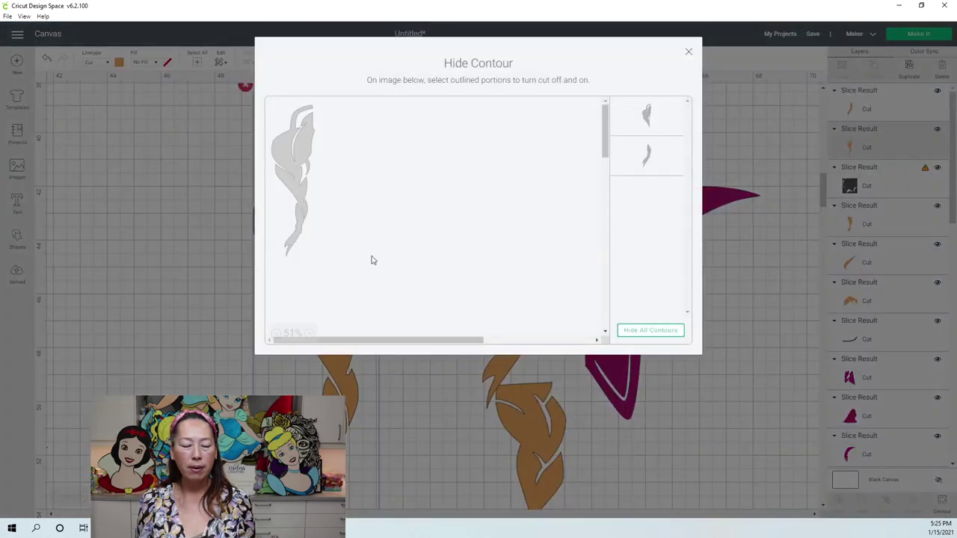
left_click(303, 203)
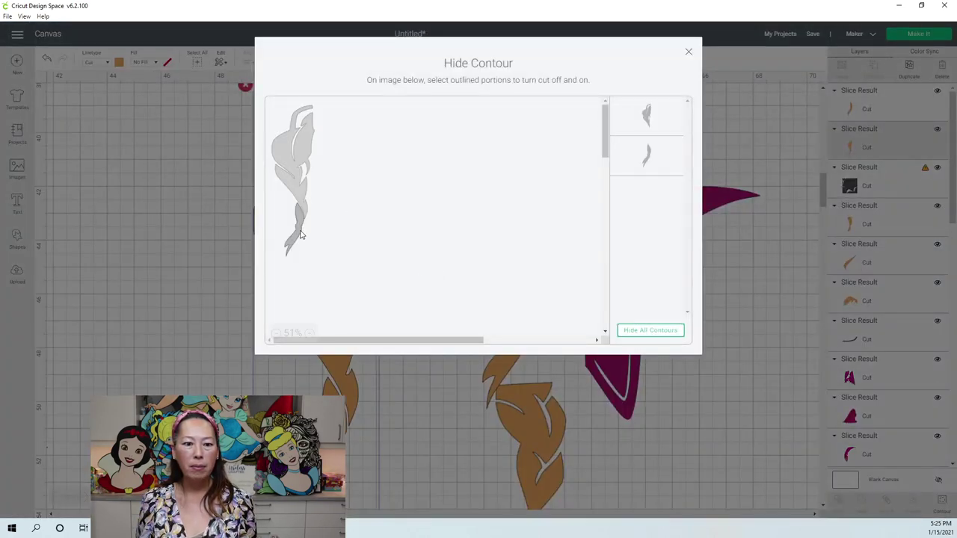
left_click(688, 54)
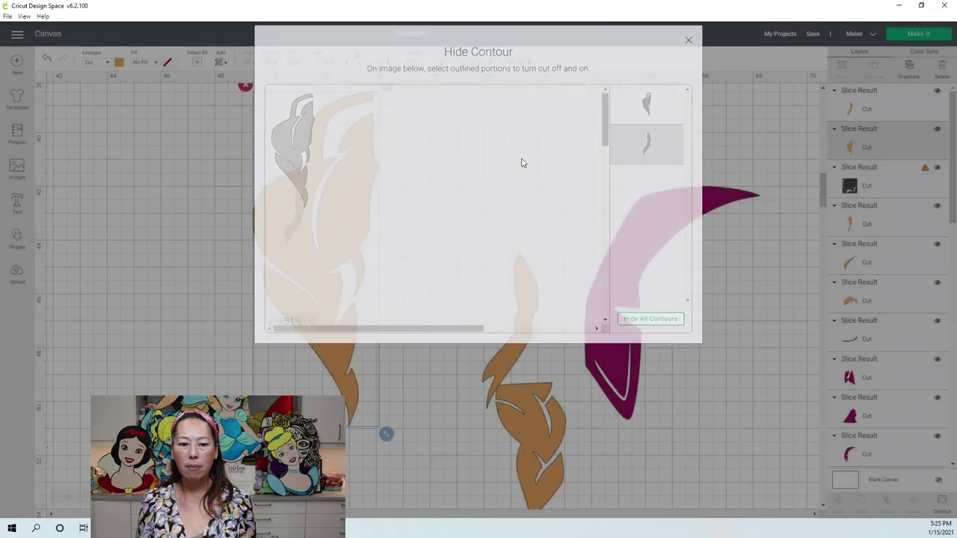
Rotate the upper braid section to about 36 degrees and move it over the magenta and smaller braid pieces
left_click_drag(372, 187, 381, 230)
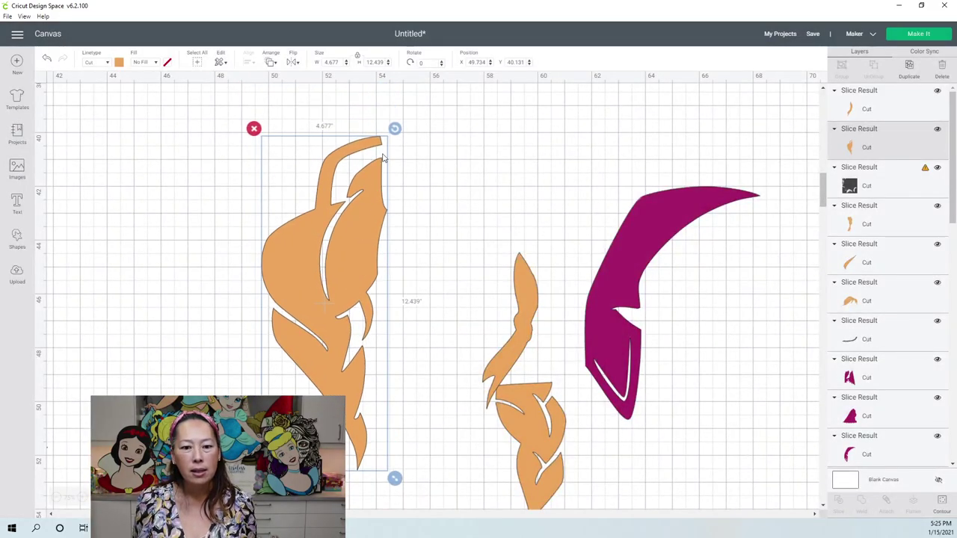
left_click_drag(395, 128, 480, 203)
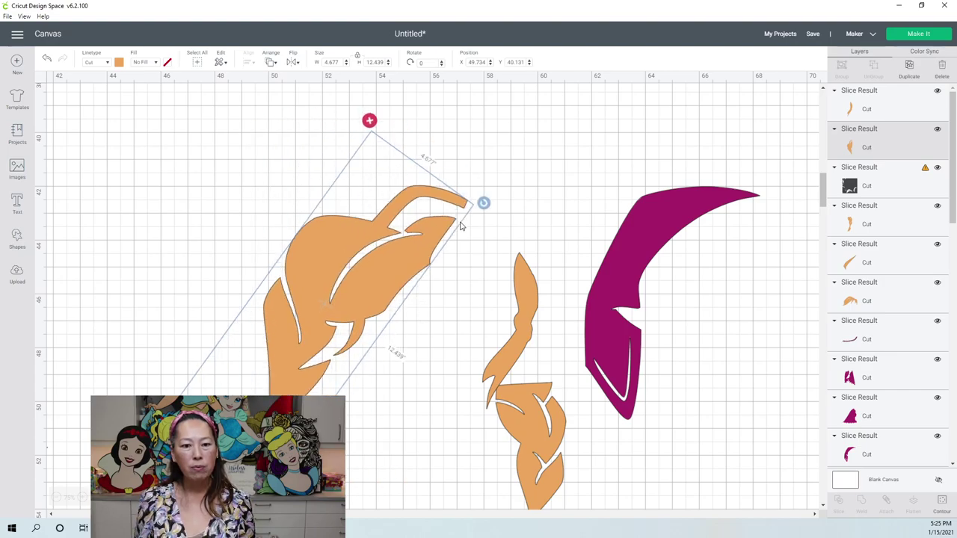
left_click(427, 234)
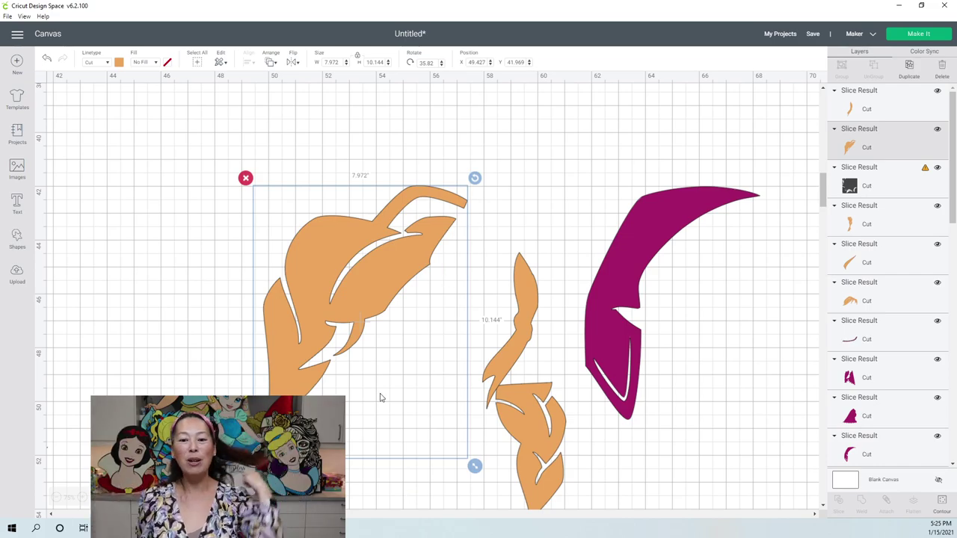
left_click_drag(374, 298, 624, 303)
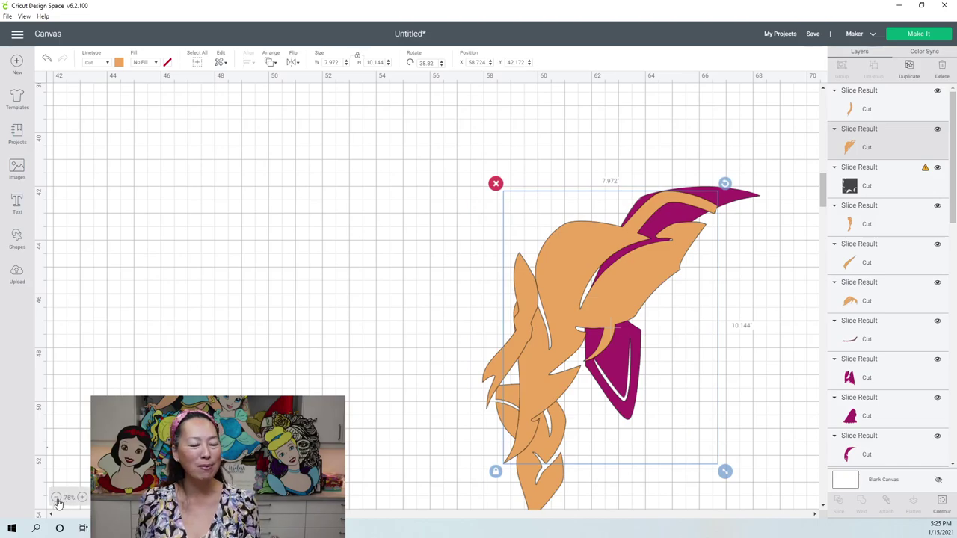
Delete the large dark grey square left over from slicing
left_click(57, 499)
left_click(405, 477)
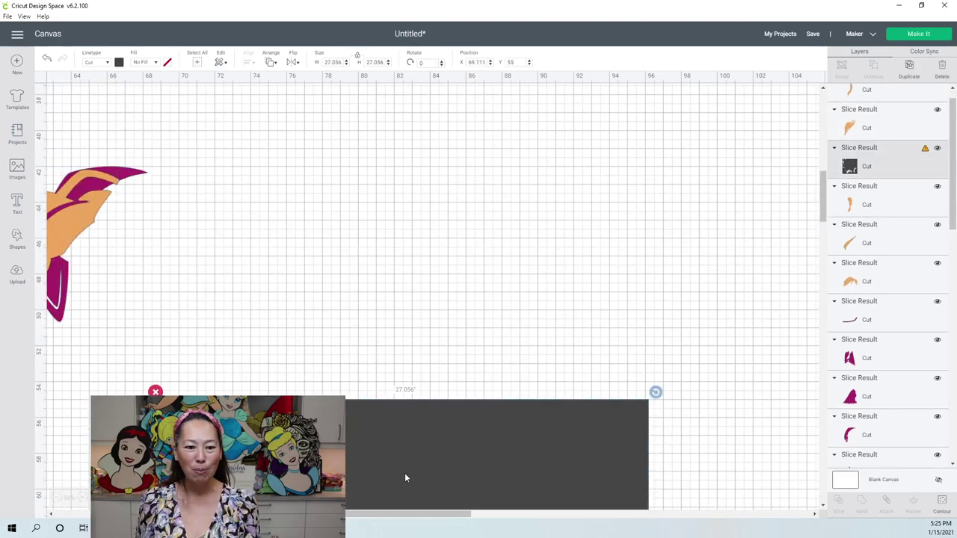
key("Delete")
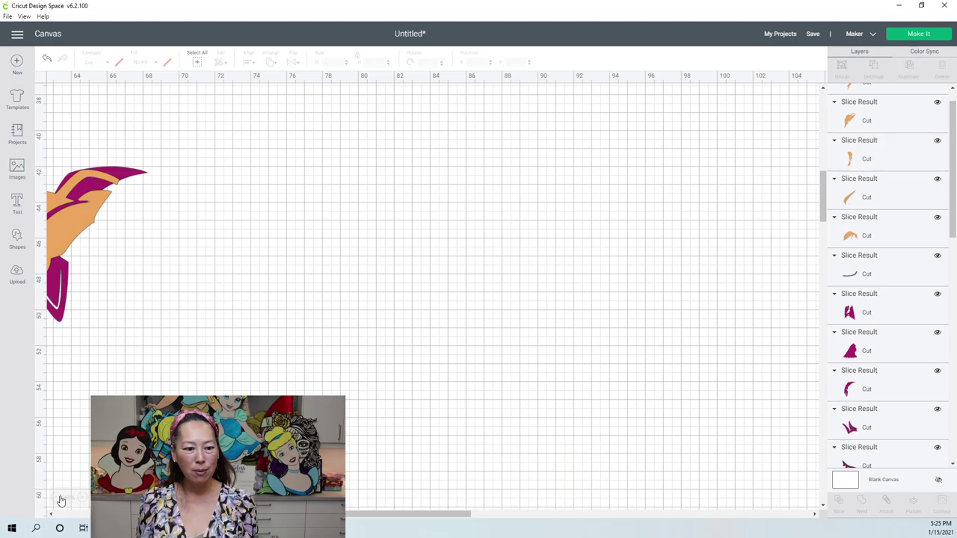
Move the blue irises below the orange bangs and the white highlights into the empty area beside Anna's black silhouette
scroll(433, 299, "left", 10)
scroll(187, 239, "up", 15)
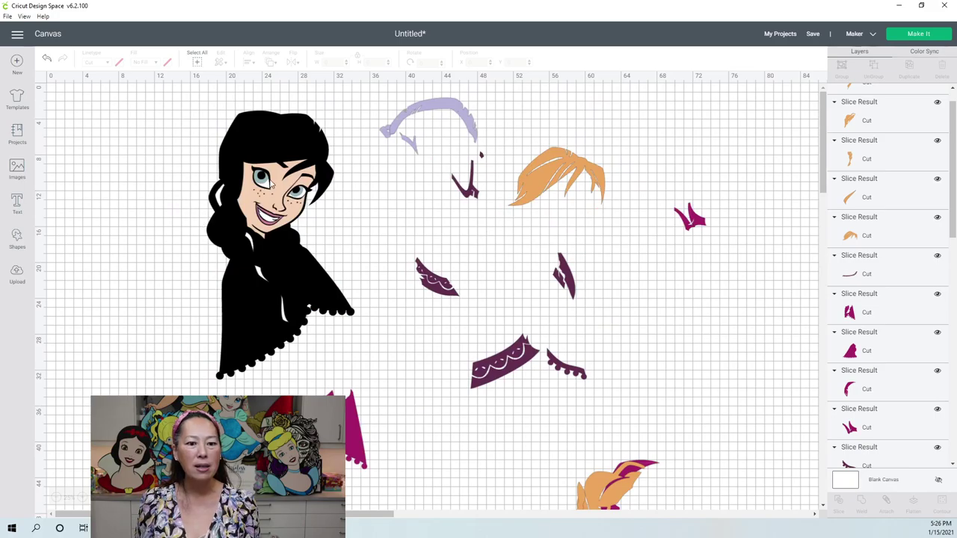
left_click(273, 182)
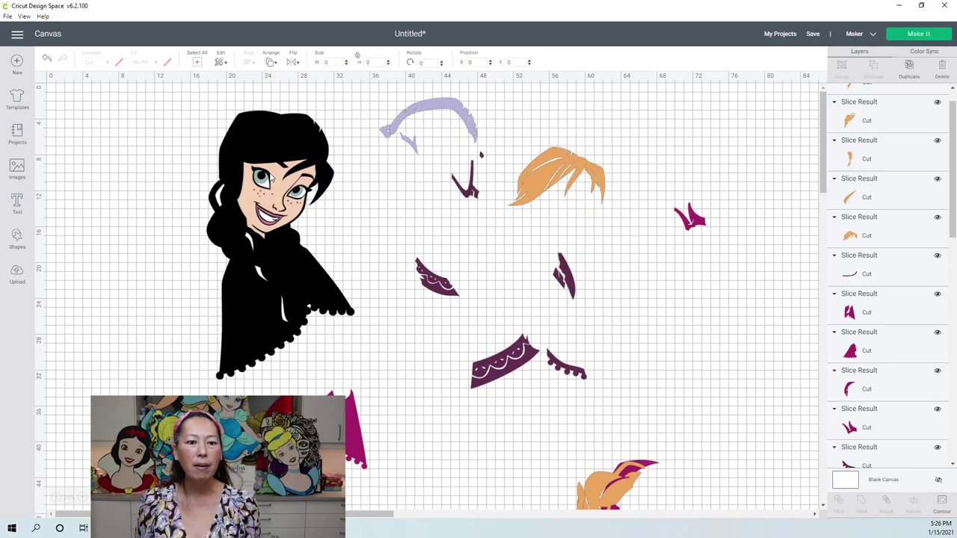
left_click_drag(267, 193, 572, 212)
left_click_drag(292, 212, 127, 163)
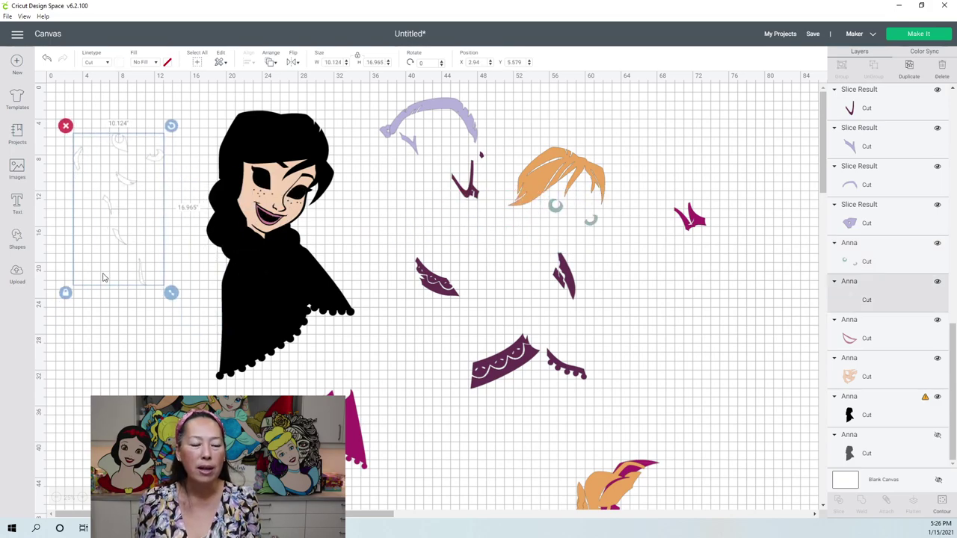
Add a square shape, and move the pink lips and blue irises into separate empty areas around the figure
left_click(17, 237)
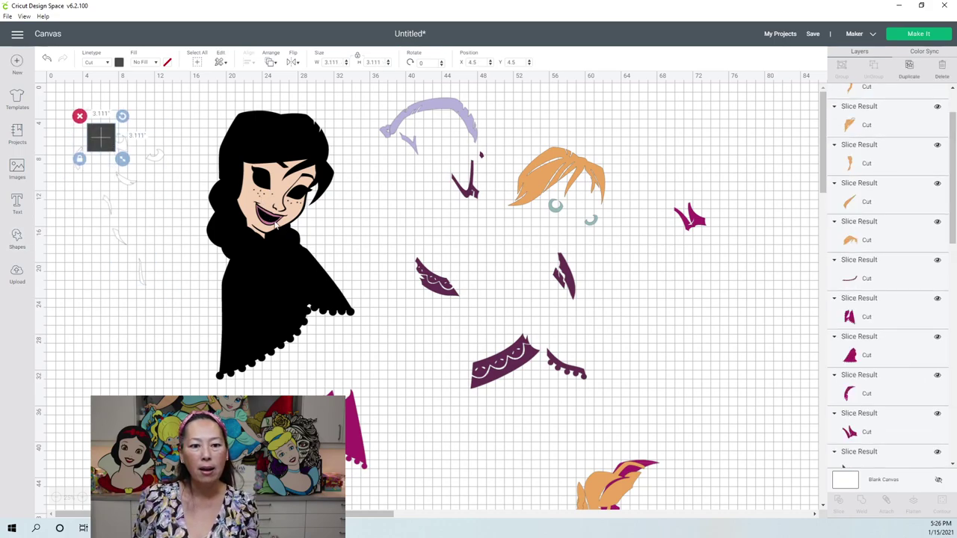
left_click_drag(274, 225, 752, 155)
left_click_drag(591, 222, 107, 211)
Move the skin-tone face layer off the black silhouette into the empty area below the small magenta piece and duplicate it
left_click_drag(261, 171, 721, 281)
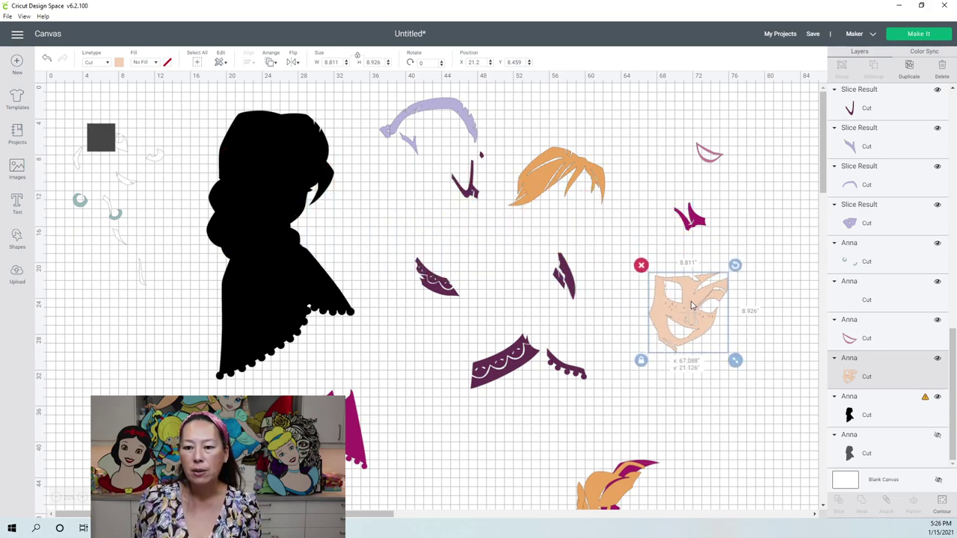
left_click(910, 70)
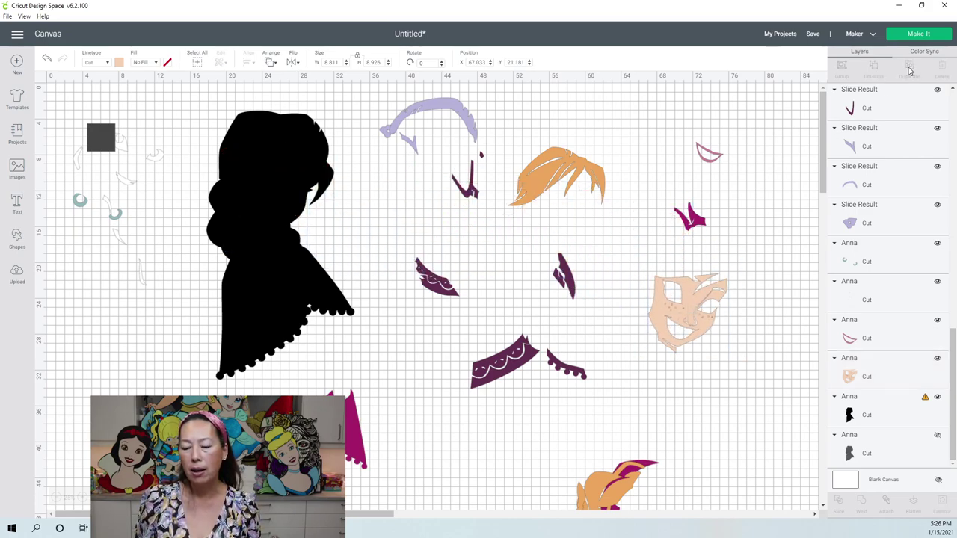
Duplicate the peach face layer, move the copy to one side and change its color to black
left_click(710, 298)
key("ctrl+d")
left_click_drag(707, 300, 637, 177)
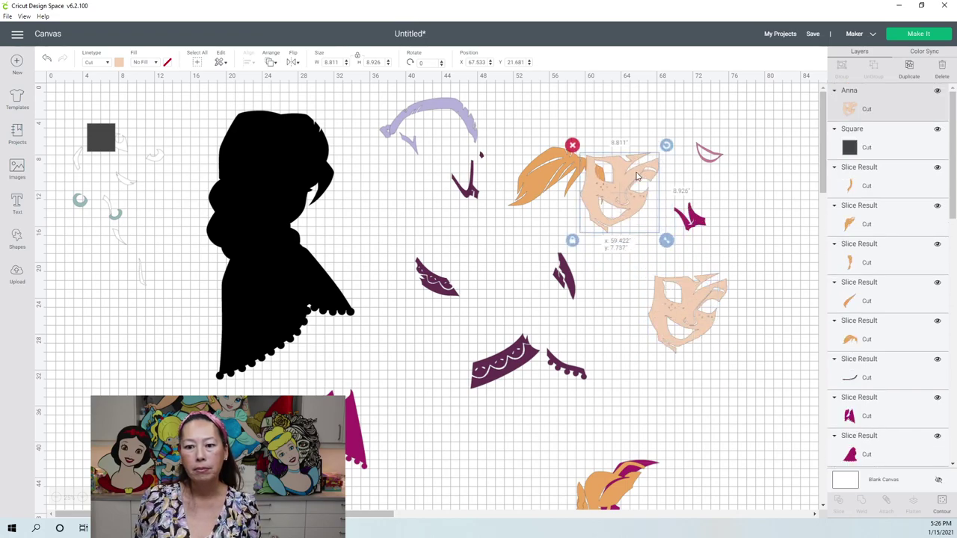
left_click(270, 63)
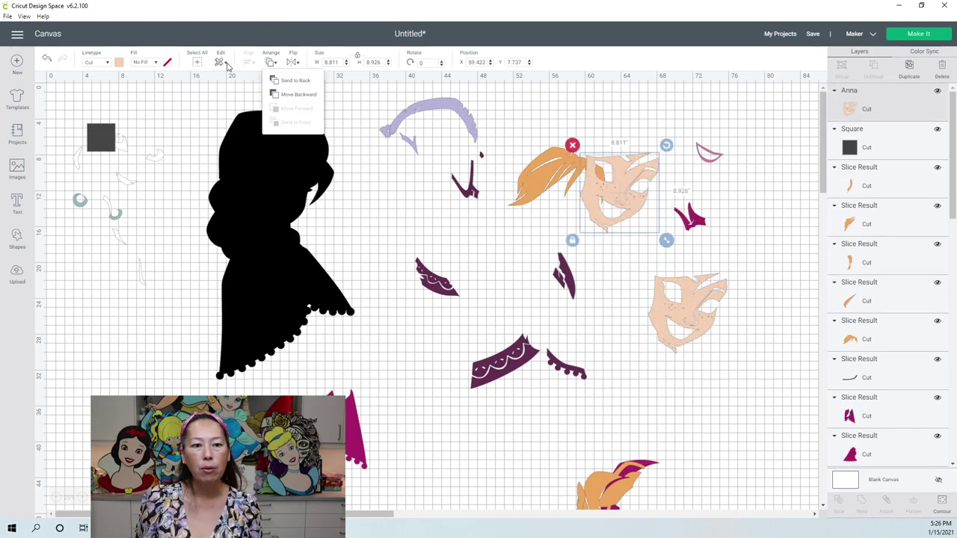
left_click(119, 64)
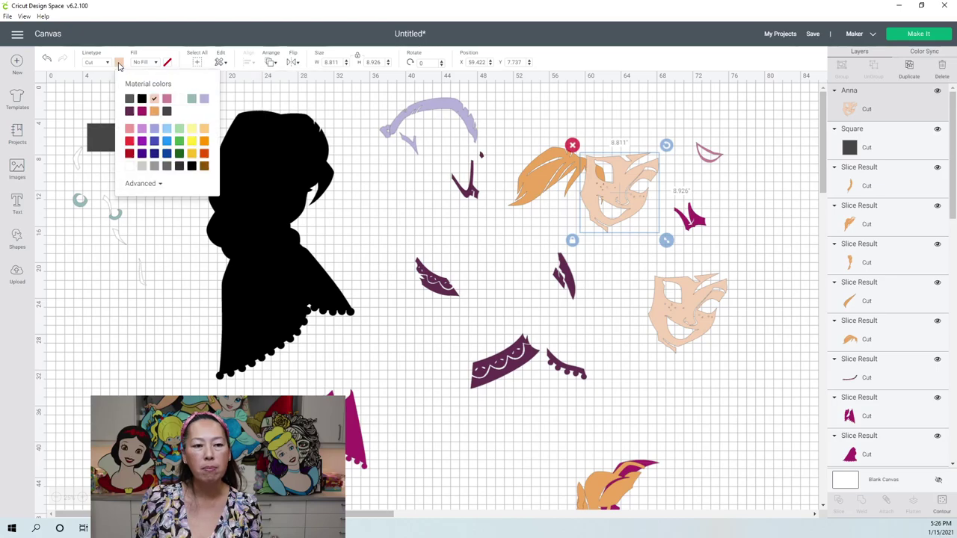
left_click(141, 100)
Place the black face copy partly over the peach face and hide all of its contours
left_click_drag(634, 190, 657, 255)
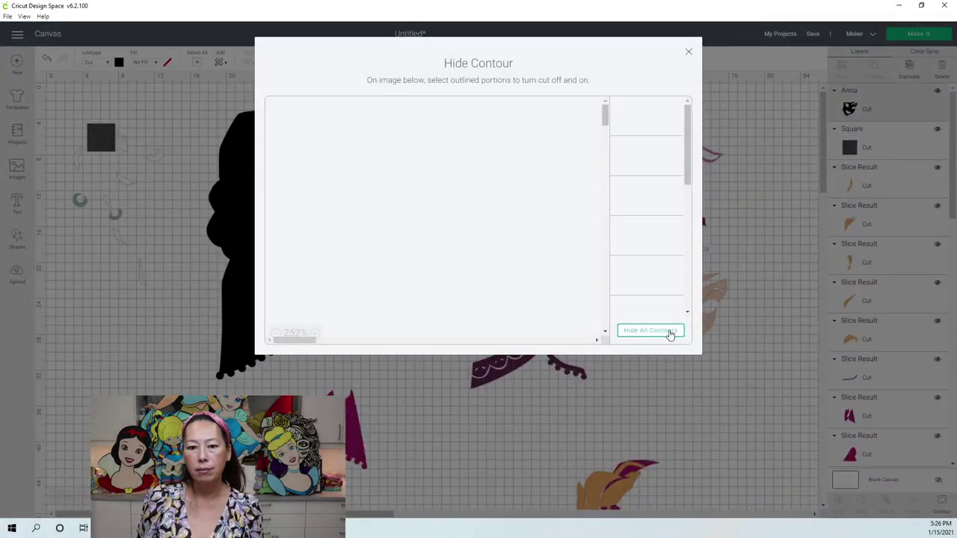
left_click(649, 330)
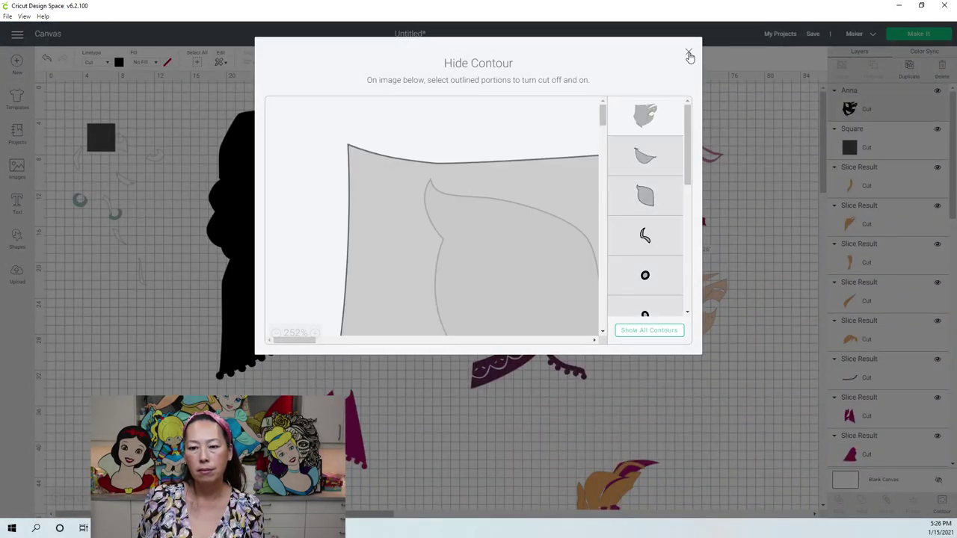
left_click(689, 57)
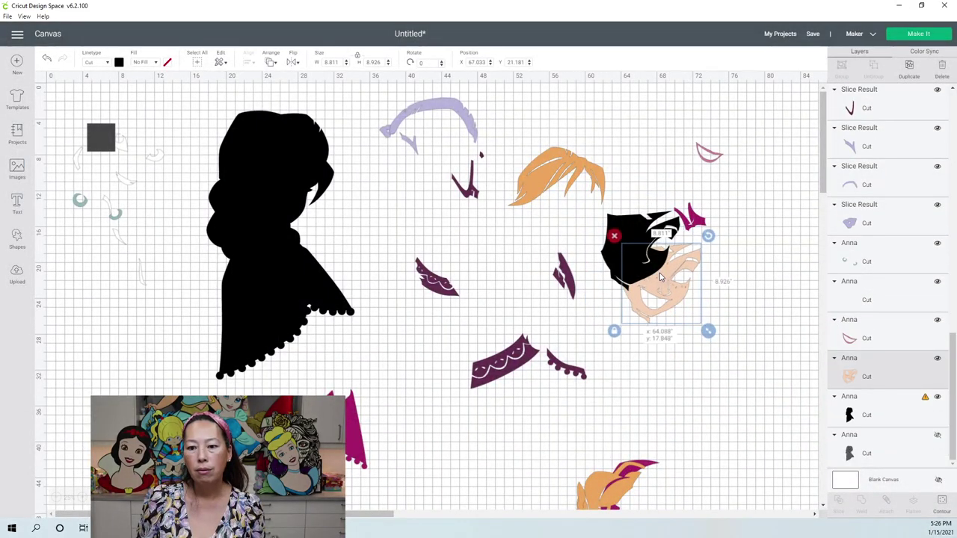
Send the peach face to the front and align it over the black face backing
left_click_drag(660, 277, 661, 278)
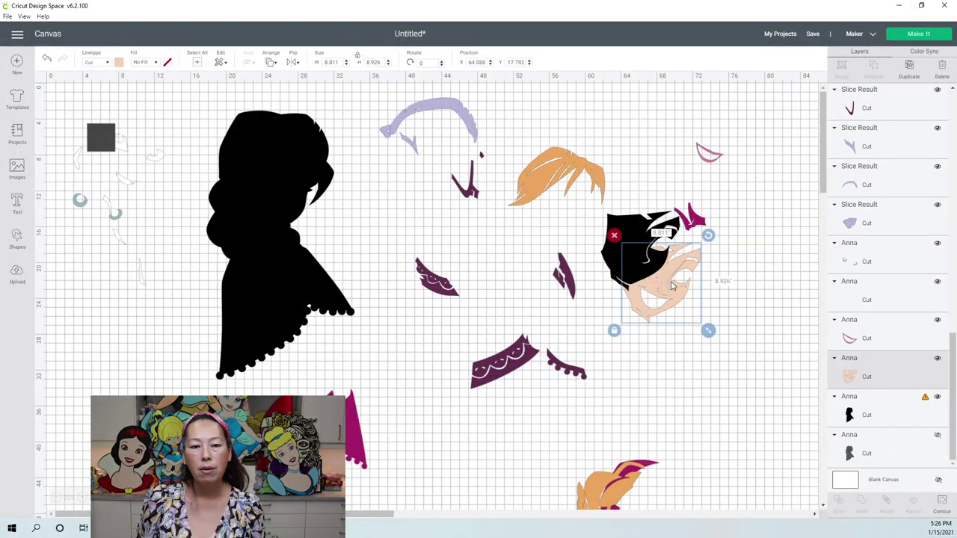
left_click(271, 63)
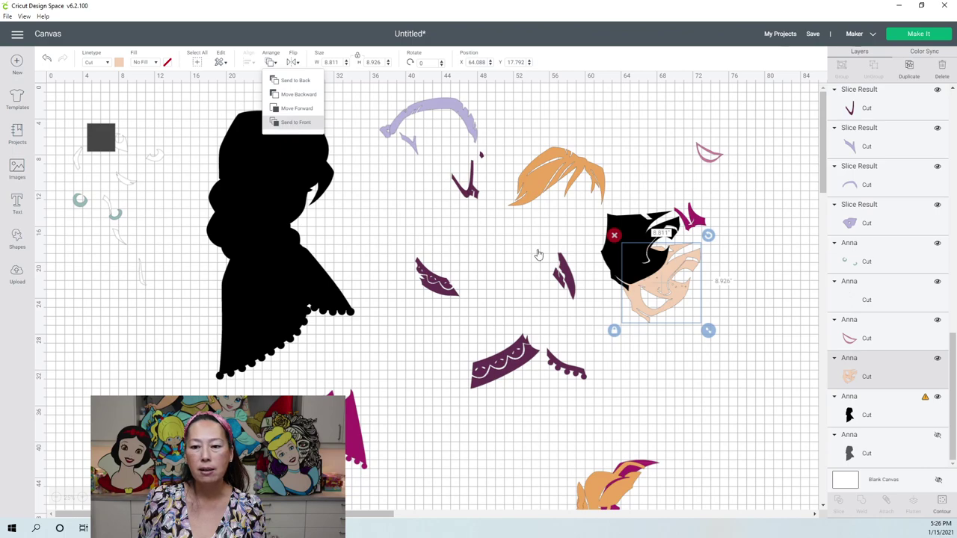
left_click_drag(655, 291, 635, 260)
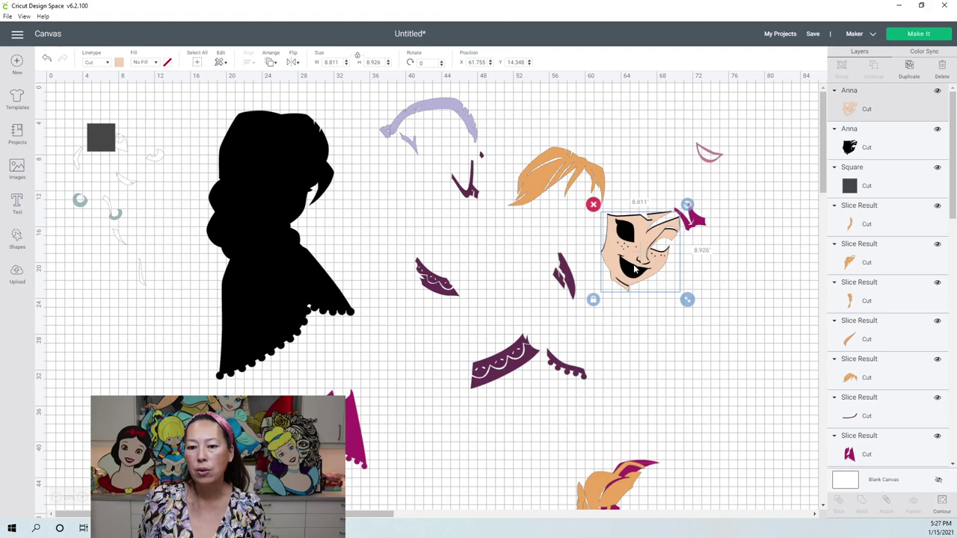
Move the peach face off the black backing and shift the backing slightly away from it
left_click_drag(629, 236, 690, 293)
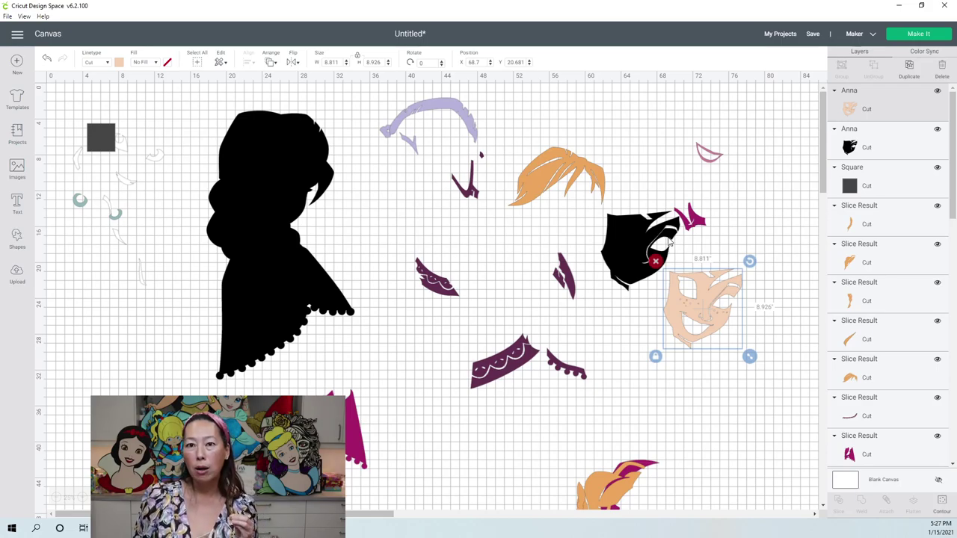
left_click(631, 245)
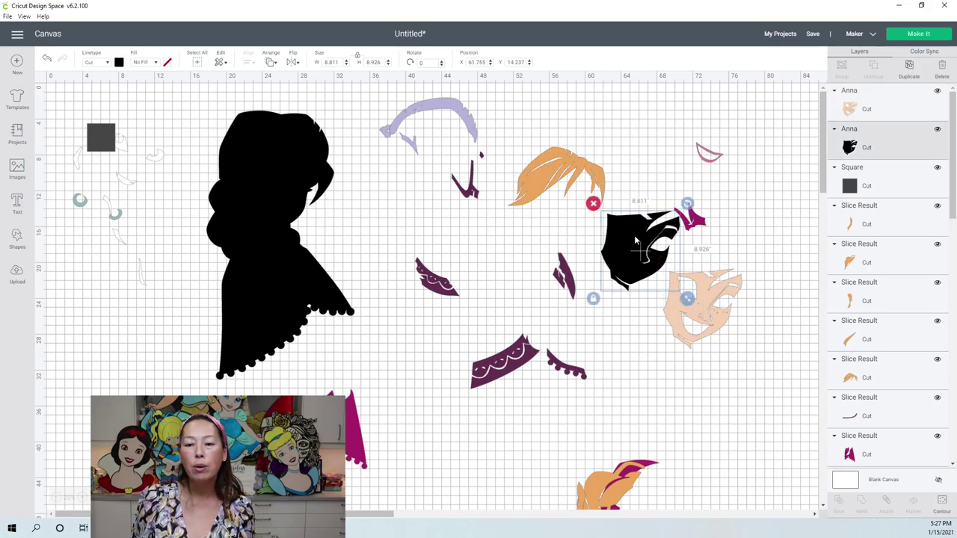
left_click_drag(626, 233, 621, 233)
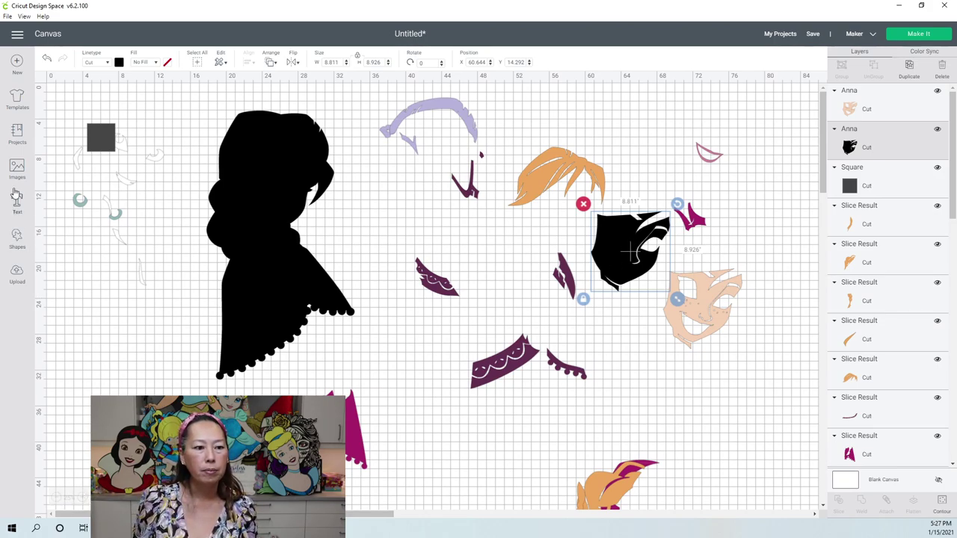
Insert a circle and place it on the black face beside the open eye gap
left_click(23, 229)
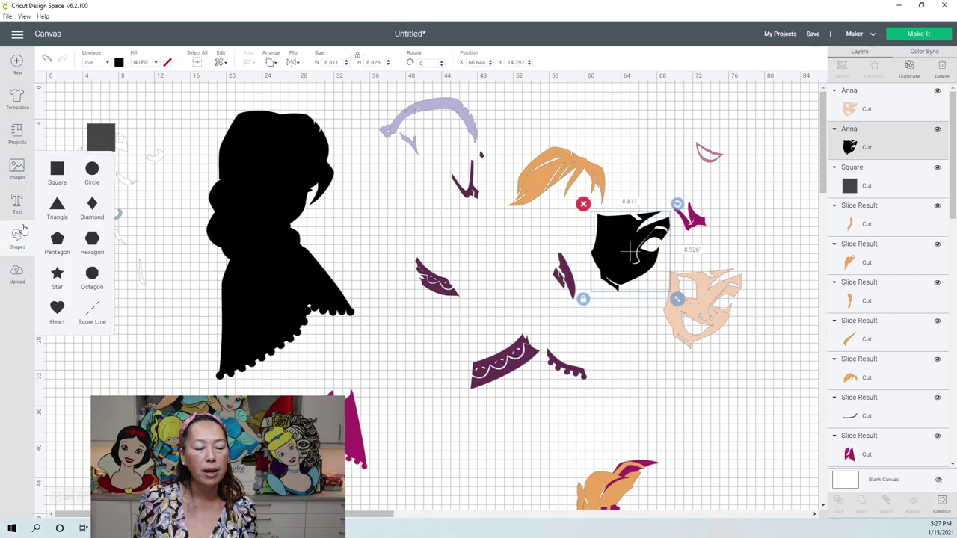
left_click(91, 170)
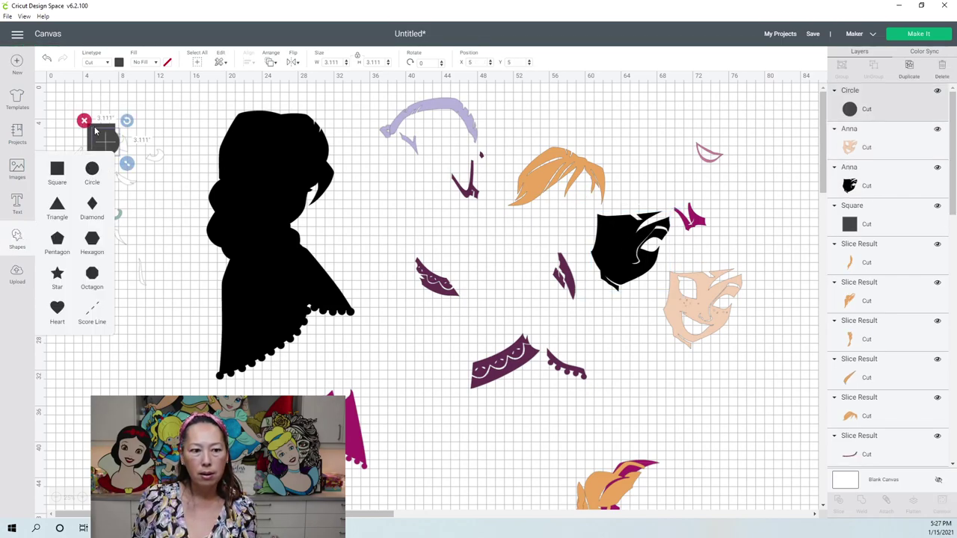
left_click_drag(105, 139, 657, 269)
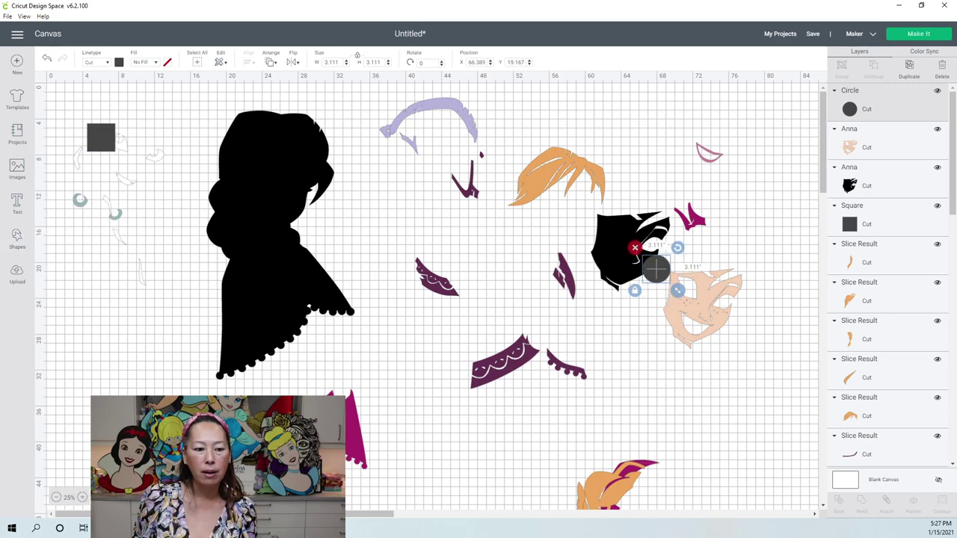
left_click(82, 497)
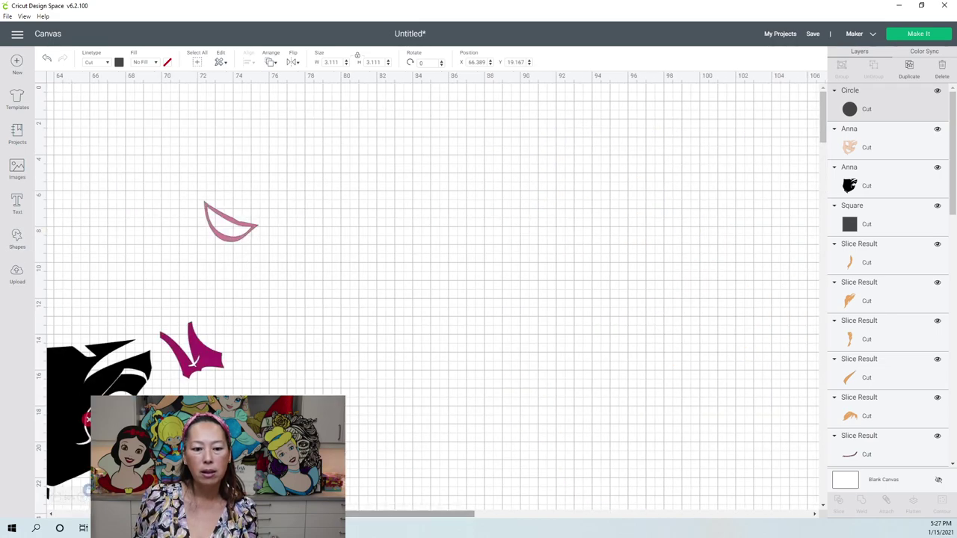
scroll(412, 403, "left", 3)
scroll(412, 403, "down", 5)
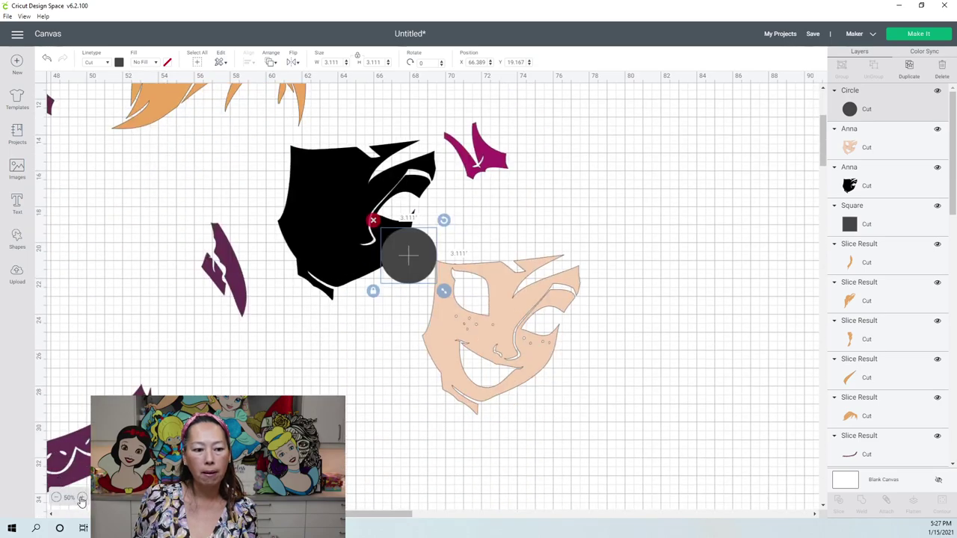
scroll(374, 314, "up", 2, "ctrl")
scroll(364, 405, "down", 5)
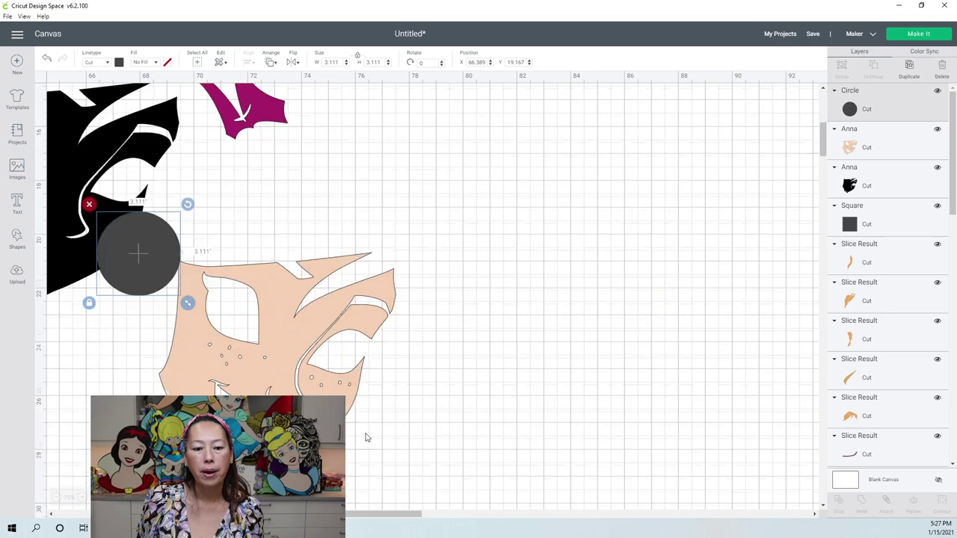
scroll(514, 294, "left", 6)
scroll(514, 294, "up", 1)
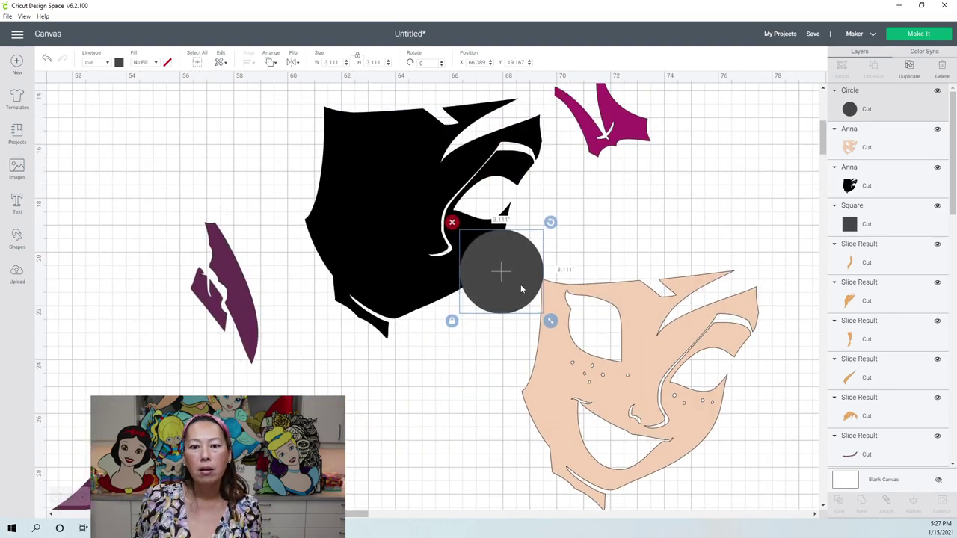
left_click_drag(499, 271, 462, 208)
Duplicate the circle, shrink the copy to about 0.85 inches and place it over the outer end of the eyelid gap
left_click(909, 69)
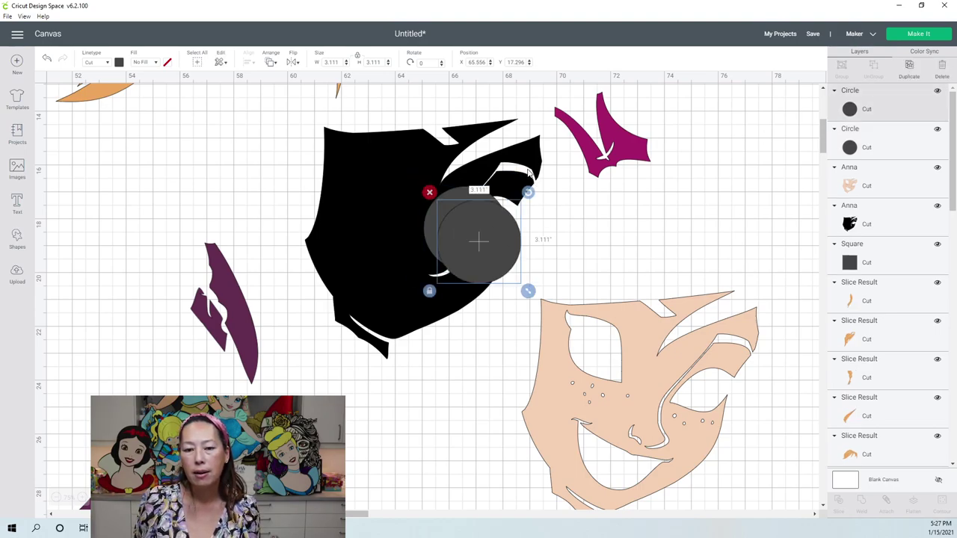
left_click_drag(500, 232, 577, 207)
left_click_drag(615, 261, 556, 170)
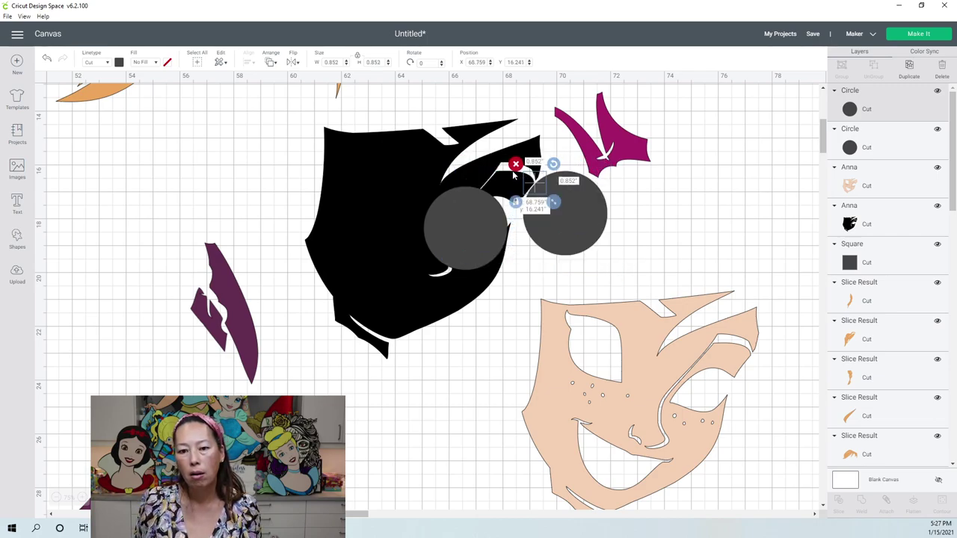
mouse_move(529, 182)
left_mouse_down()
mouse_move(522, 174)
mouse_move(530, 178)
left_mouse_up()
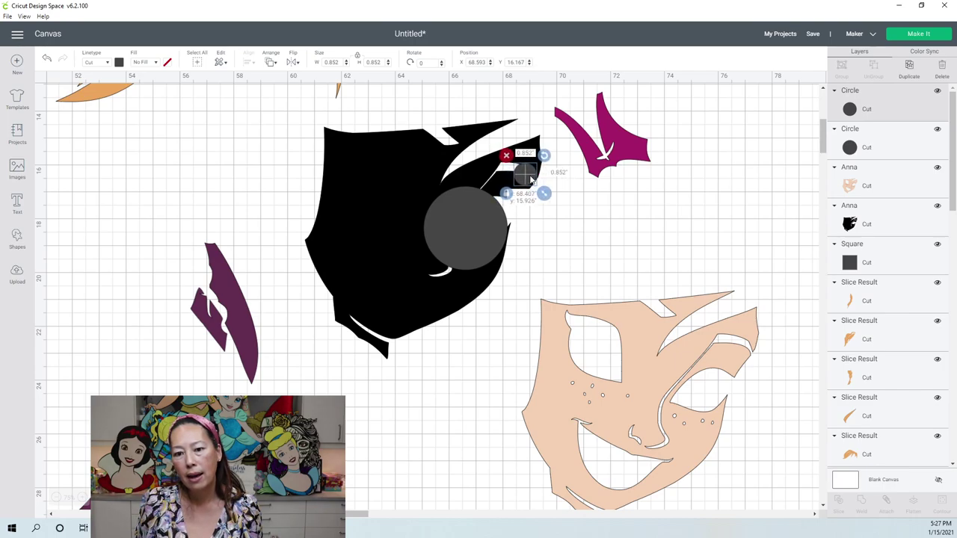
left_click(630, 209)
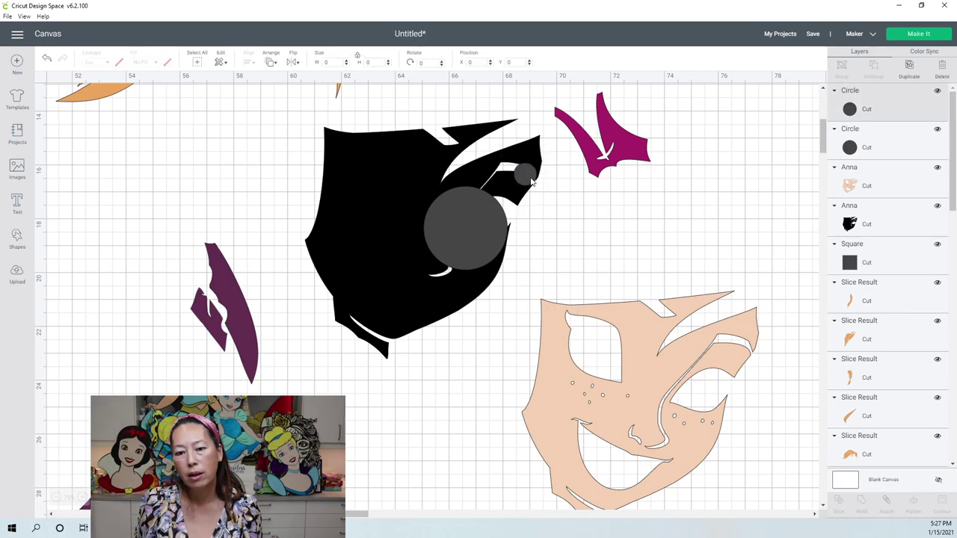
left_click(525, 178)
left_click_drag(525, 179, 527, 179)
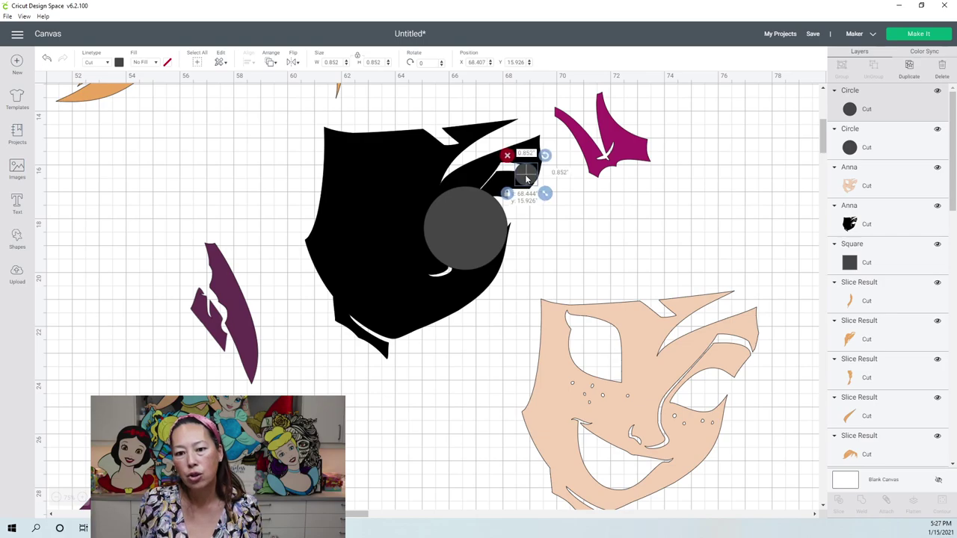
Reshape the larger circle into an ellipse about 1.56 by 3.11 inches, rotated about 28 degrees, covering the open side of the eye
left_click(476, 229)
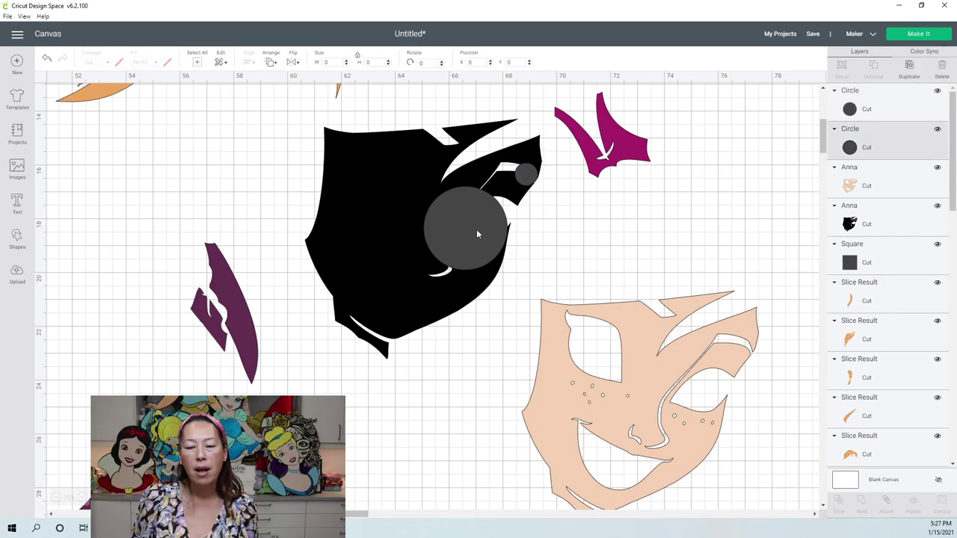
left_click_drag(514, 279, 483, 246)
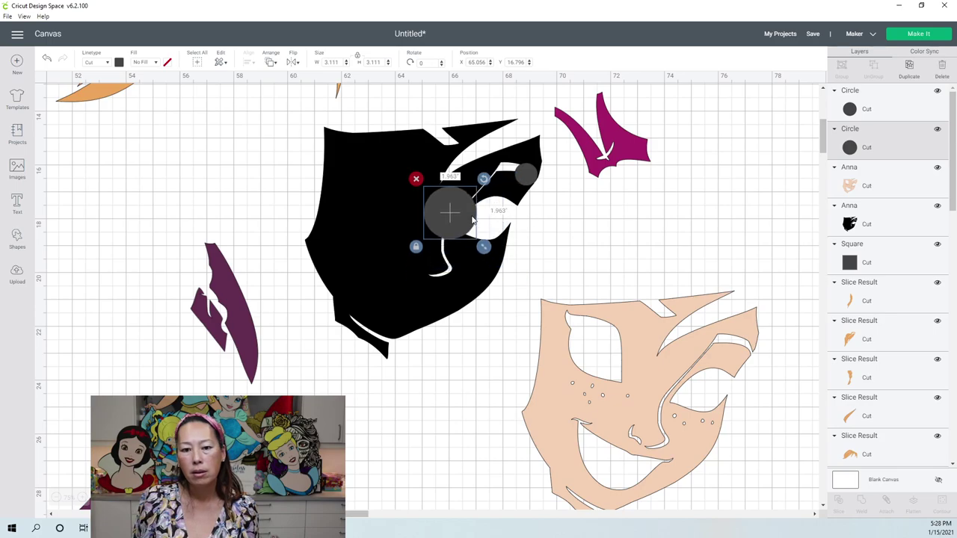
left_click_drag(488, 211, 525, 205)
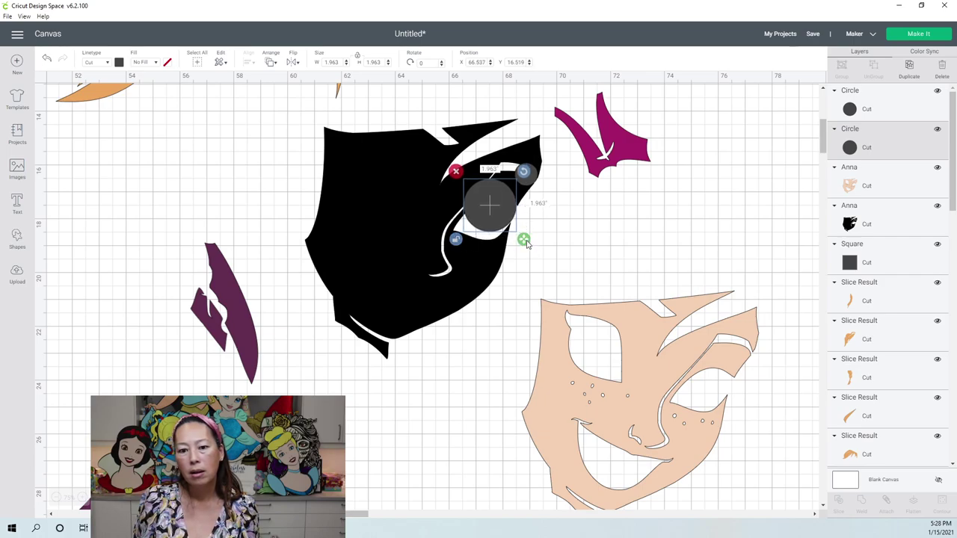
left_click_drag(524, 247, 516, 276)
left_click_drag(494, 234, 499, 230)
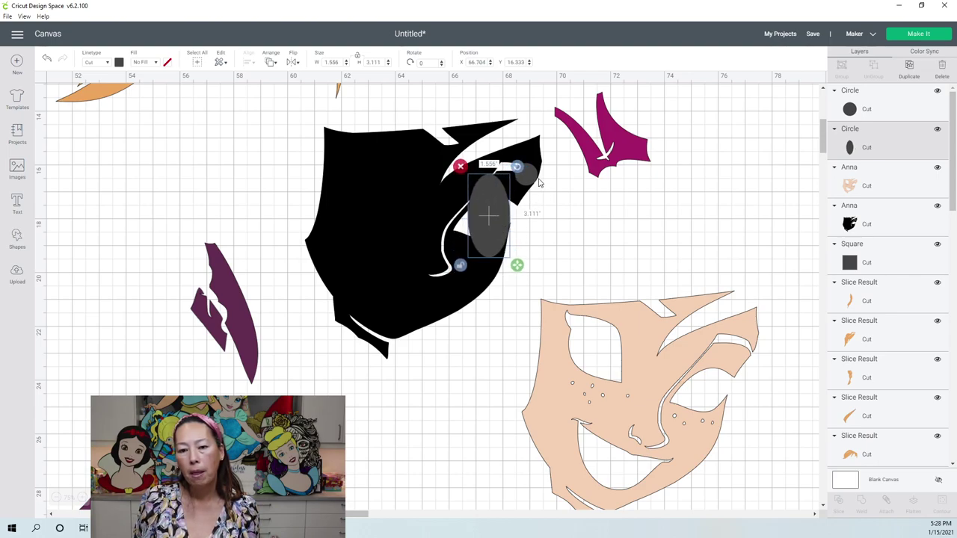
left_click_drag(516, 166, 535, 188)
left_click_drag(502, 218, 506, 211)
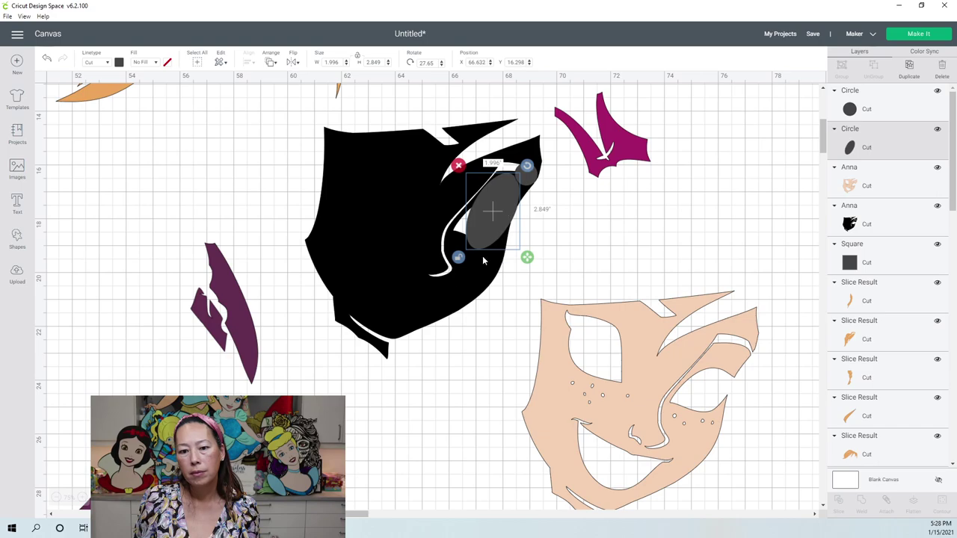
Weld the small circle and the ellipse to the black face backing
left_click(277, 169)
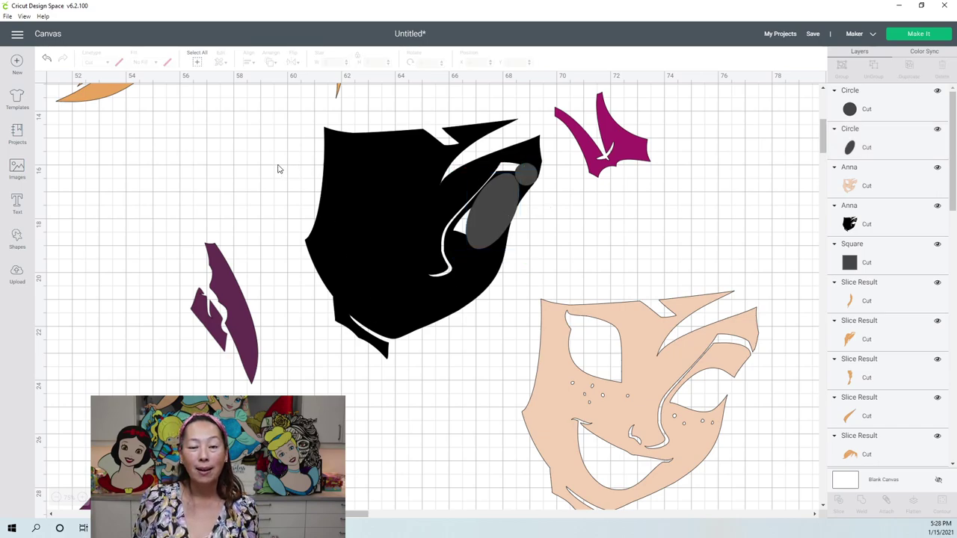
left_click_drag(278, 163, 529, 213)
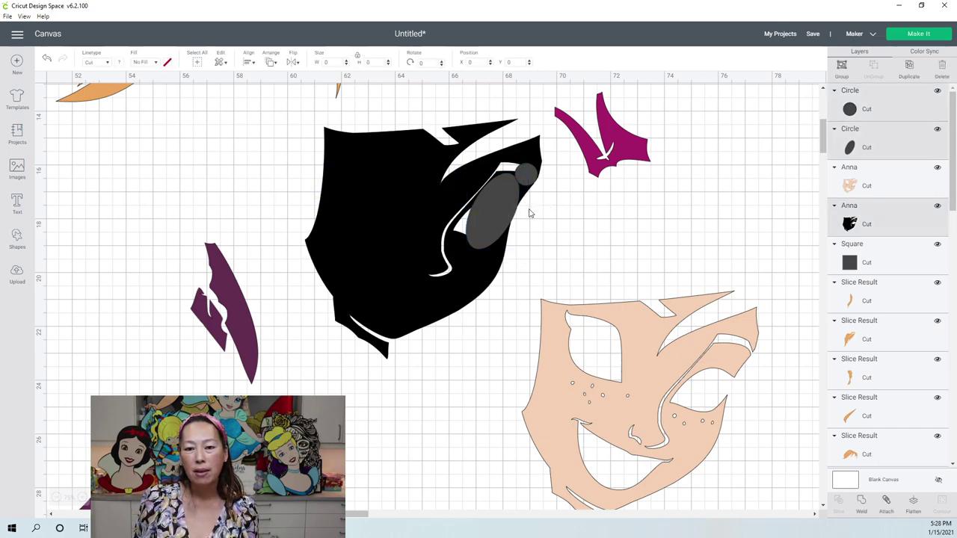
left_click(860, 501)
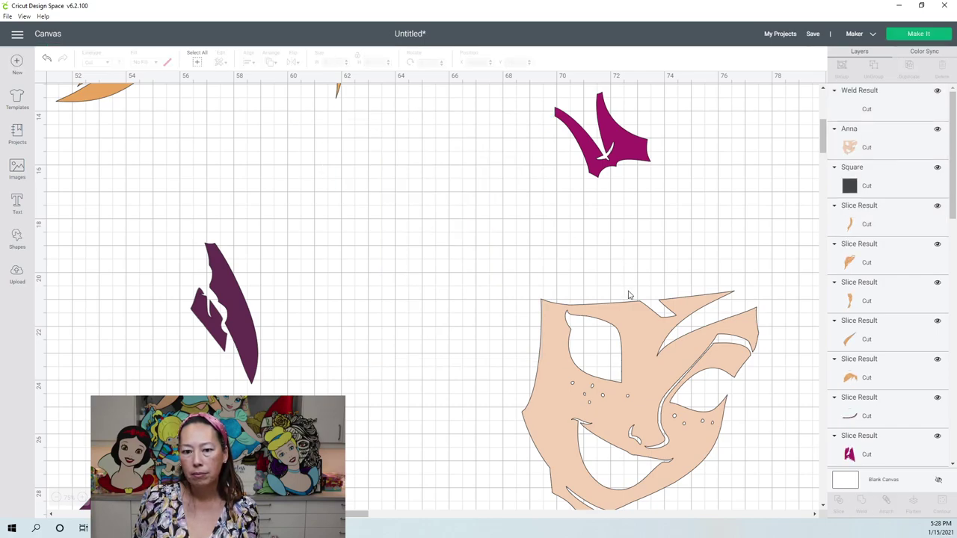
Hide all contours of the welded black face to fill its remaining inner cutouts
left_click(450, 236)
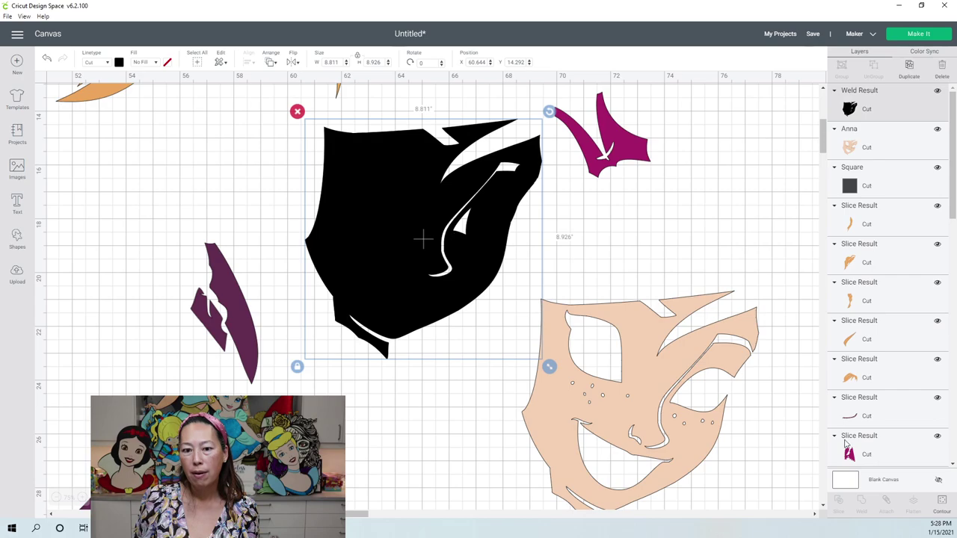
left_click(940, 503)
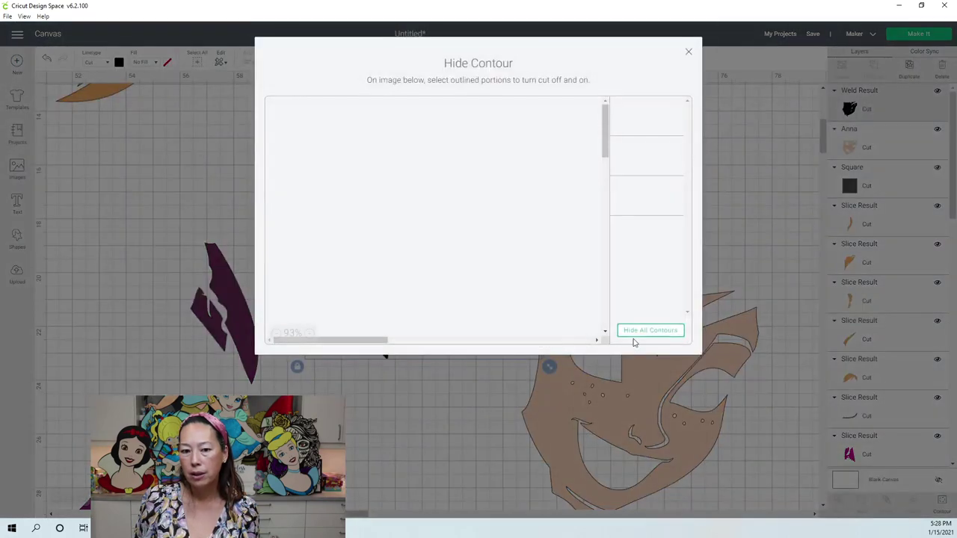
left_click(656, 331)
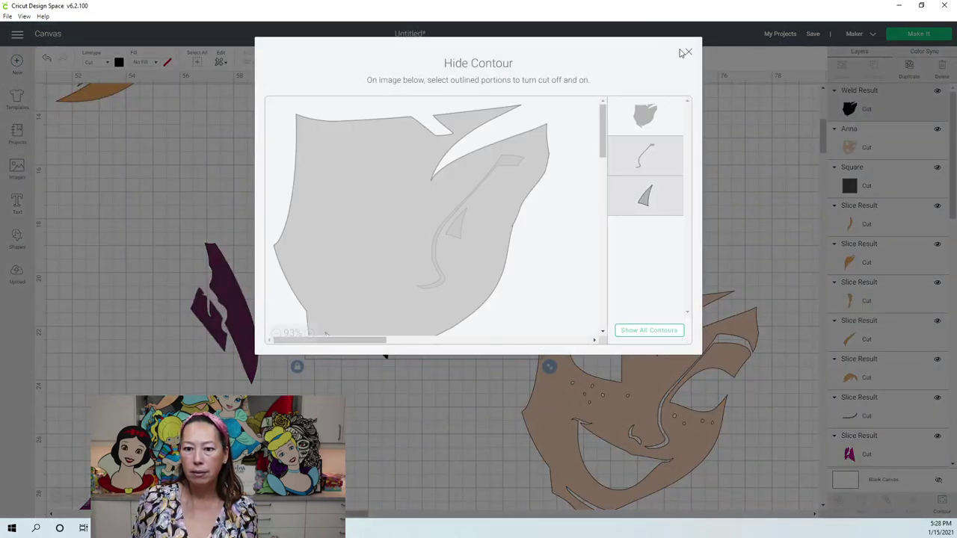
Send the solid black backing to the back and place the skin-coloured Anna face on top of it, edges aligned
left_click(688, 54)
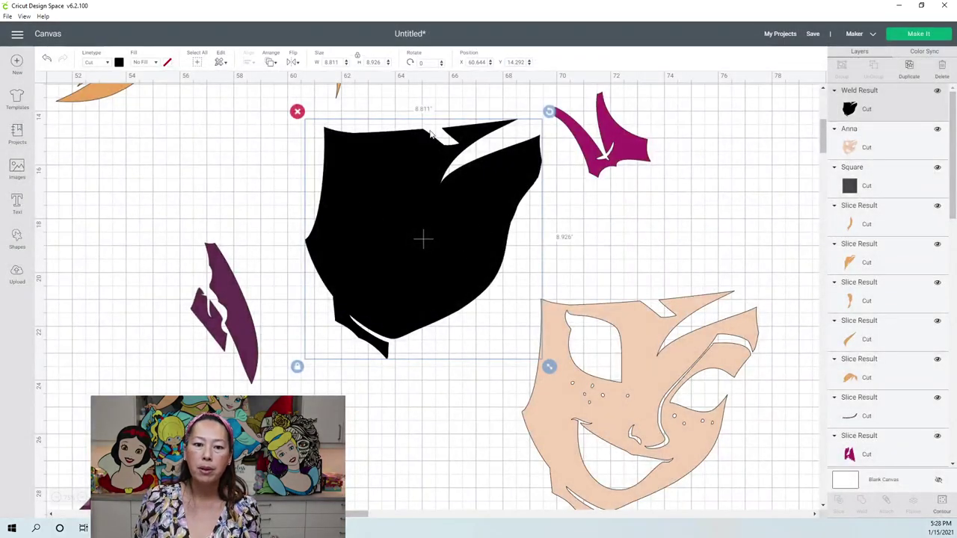
left_click(270, 63)
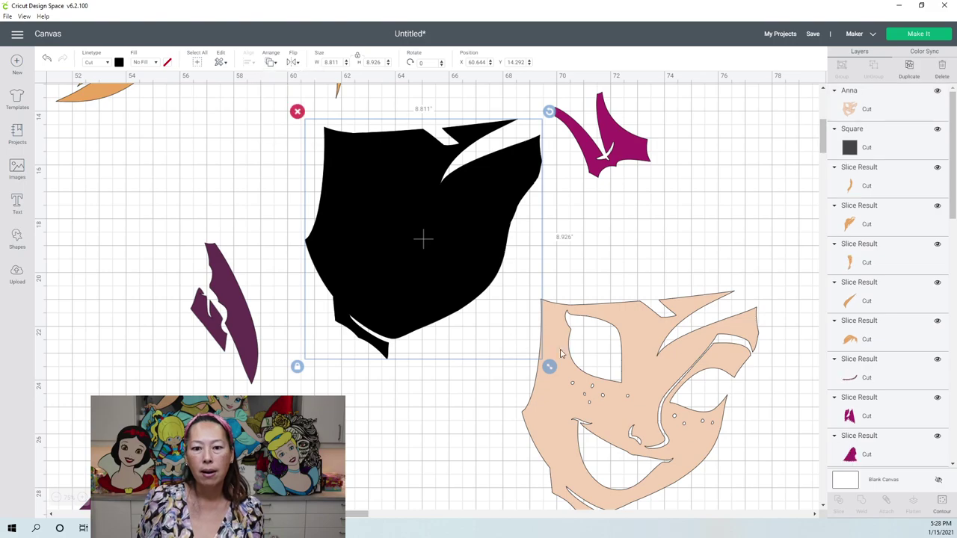
left_click_drag(664, 445, 446, 269)
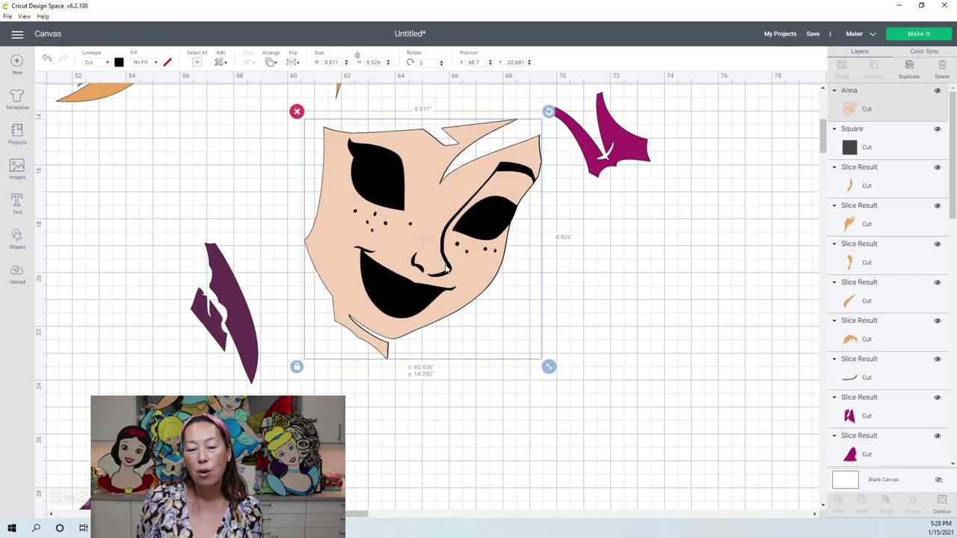
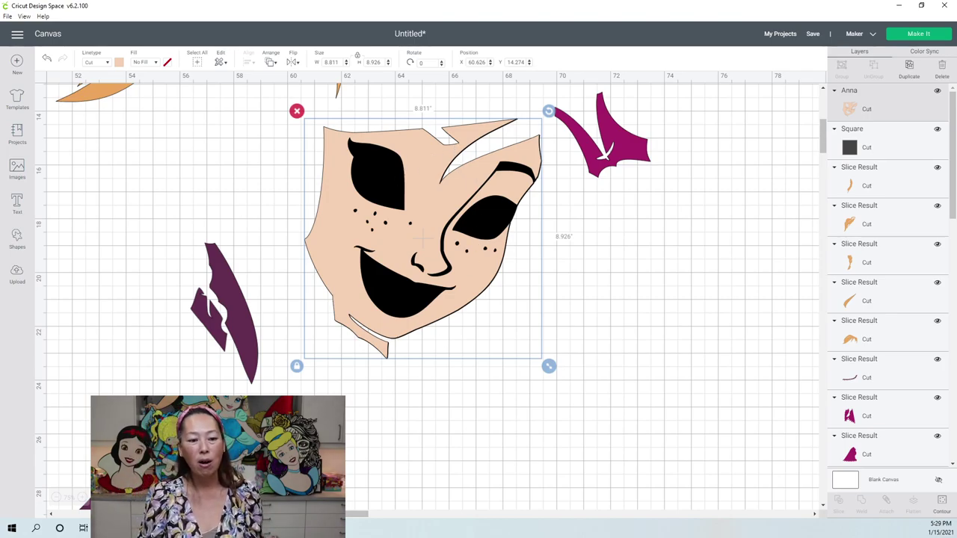
Move the face, hair, trim and magenta cape pieces well clear of Anna's full black silhouette
left_click(56, 498)
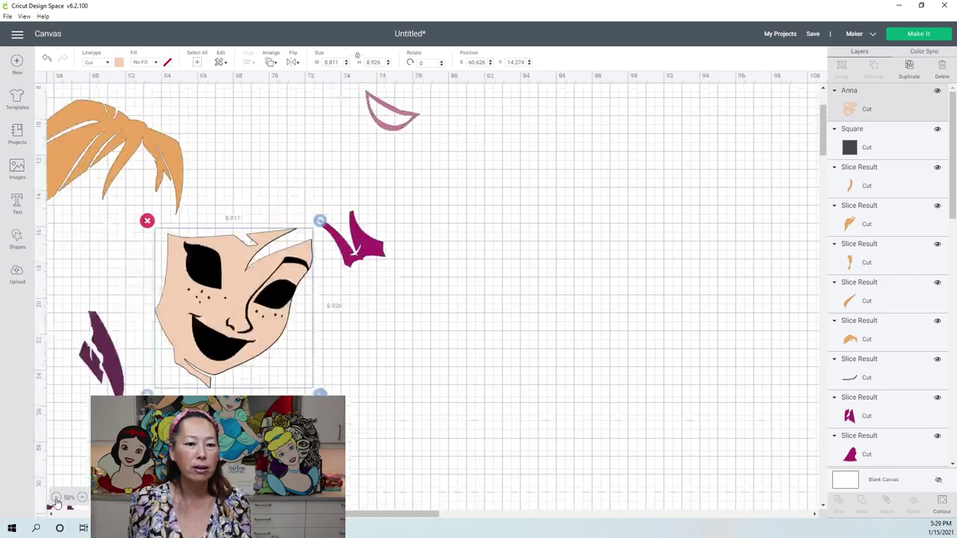
left_click(56, 497)
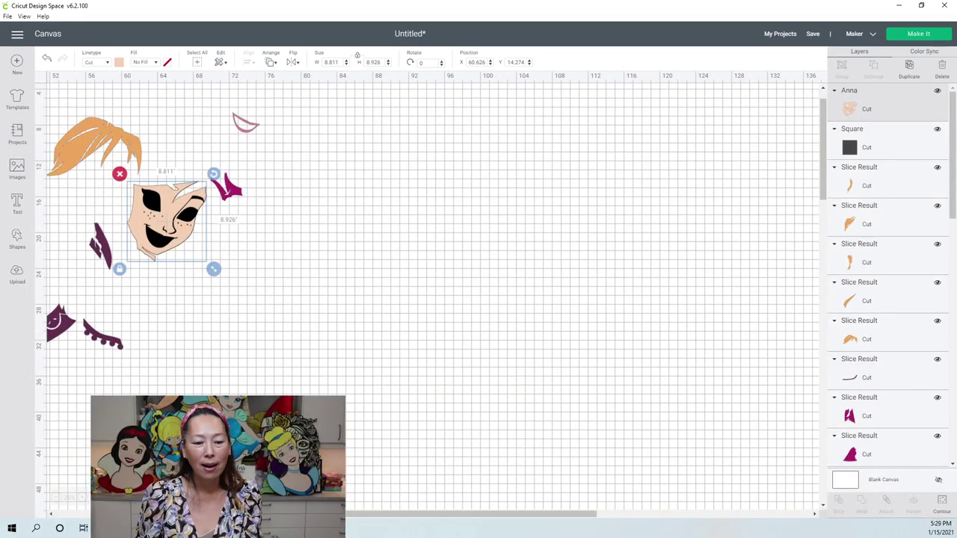
scroll(52, 503, "left", 10)
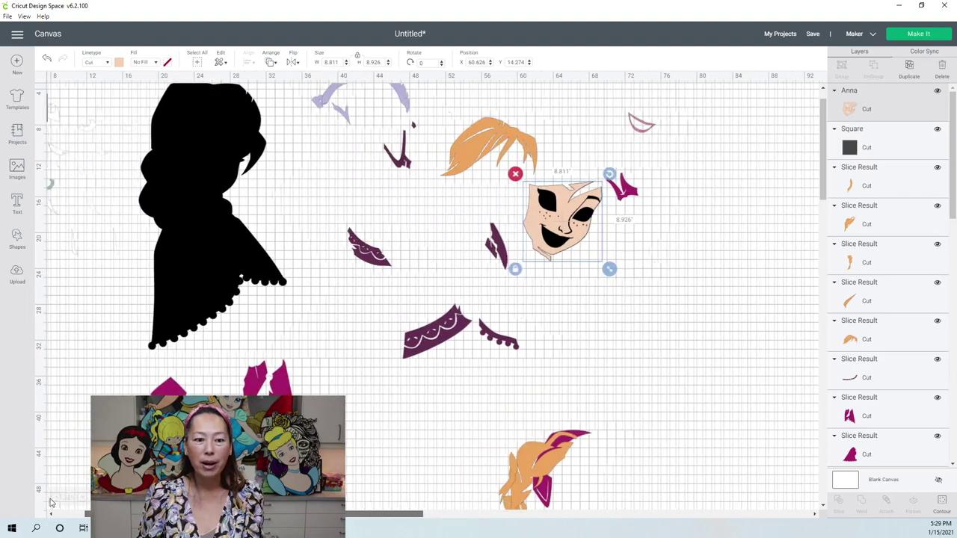
scroll(53, 503, "left", 2)
scroll(60, 366, "up", 1)
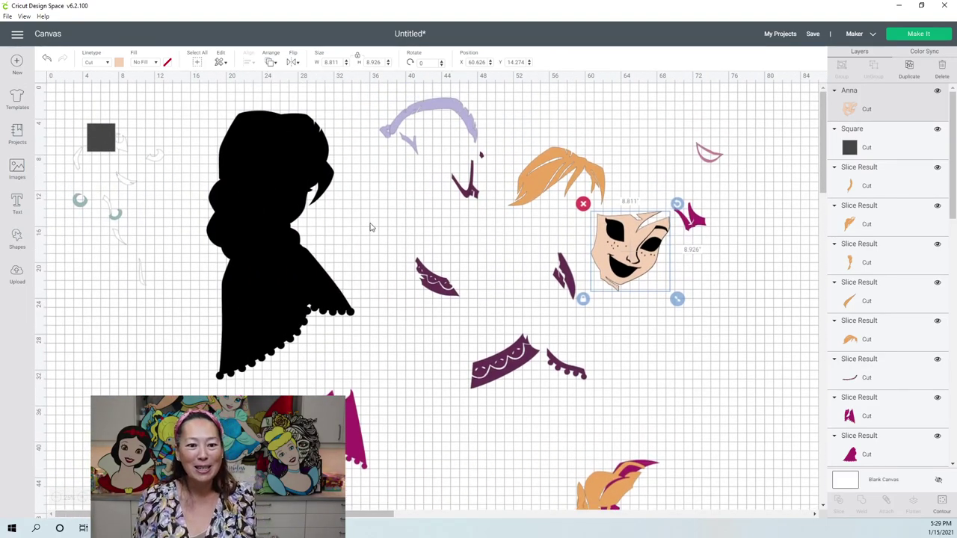
left_click_drag(376, 95, 667, 448)
left_click_drag(466, 180, 806, 216)
left_click_drag(336, 433, 715, 496)
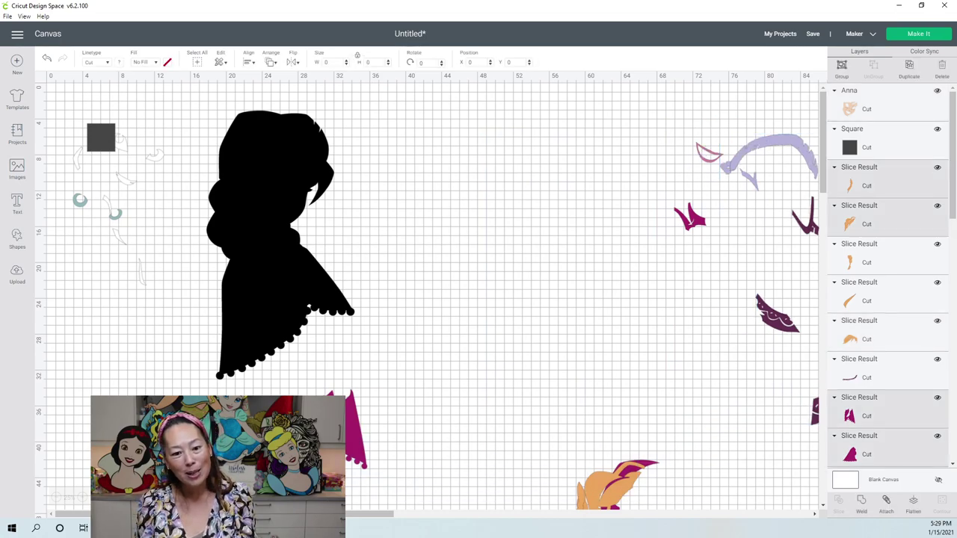
left_click_drag(474, 397, 941, 178)
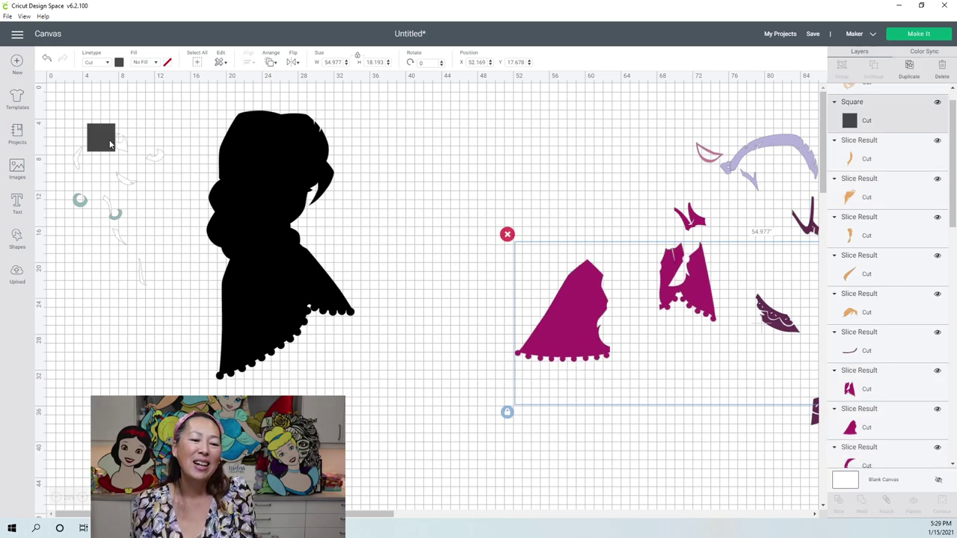
Enlarge the dark grey square to about 26.6 inches, move the white pieces off the silhouette and overlap only their lowest sliver with the square
left_click(108, 139)
left_click_drag(124, 160, 332, 369)
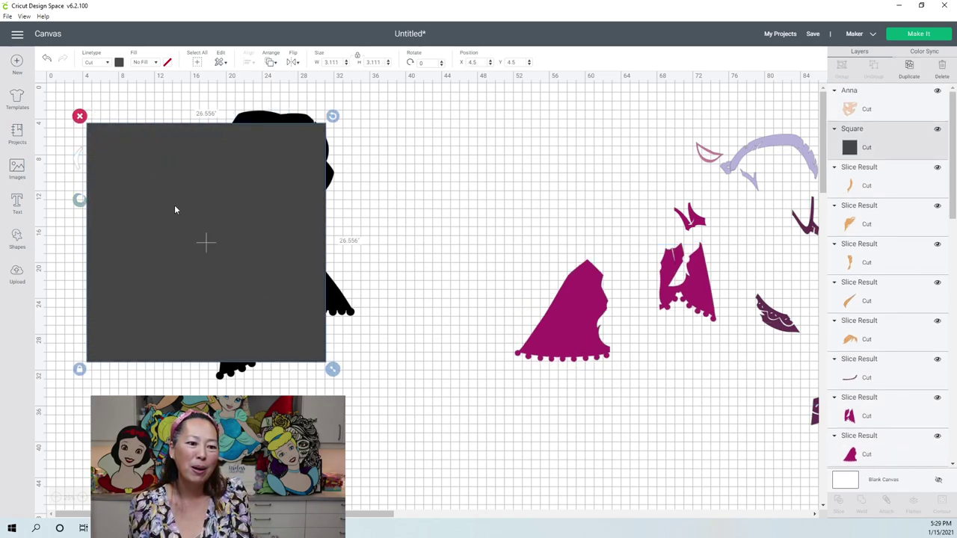
left_click_drag(394, 210, 782, 215)
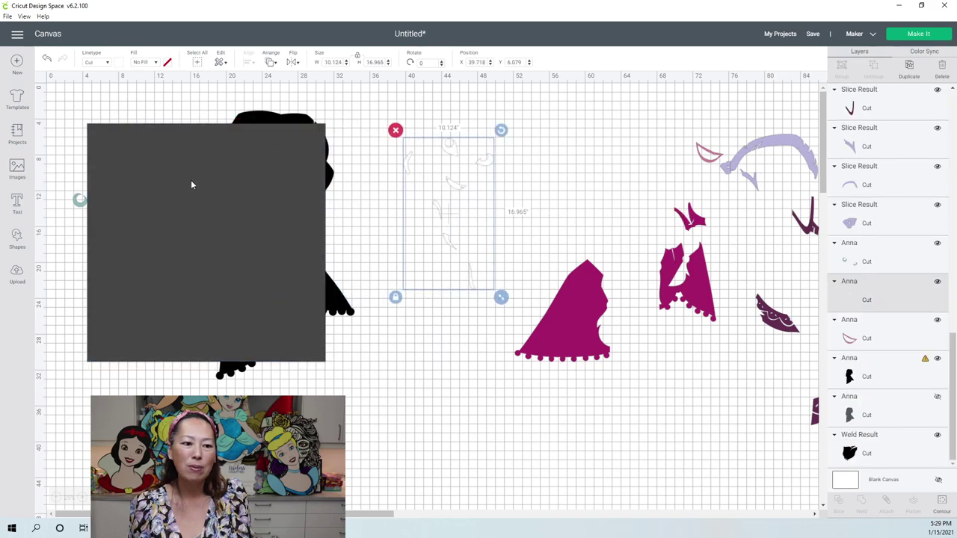
left_click_drag(141, 159, 477, 284)
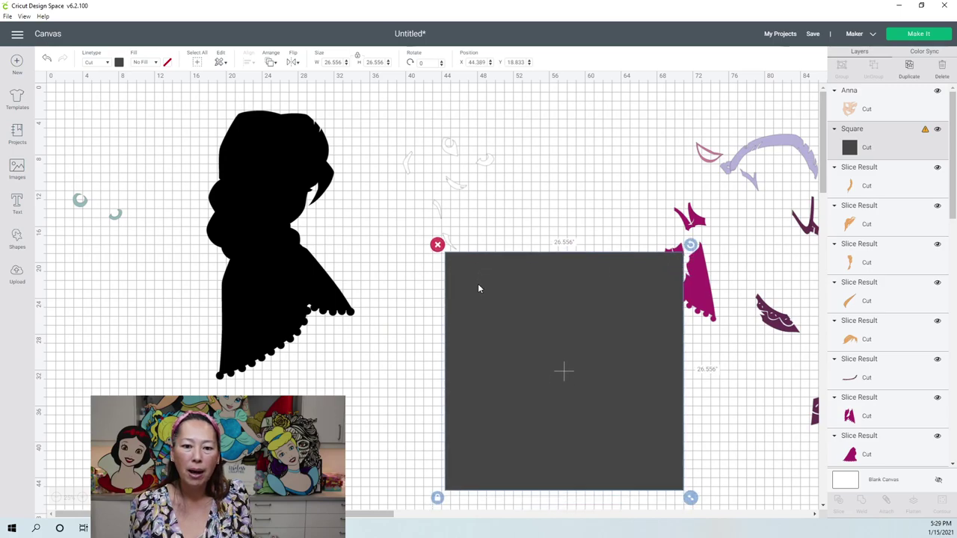
Slice the white pieces with the square to separate the lowest sliver, and move the rest of the white group away
left_click(451, 101)
left_click_drag(449, 97, 496, 297)
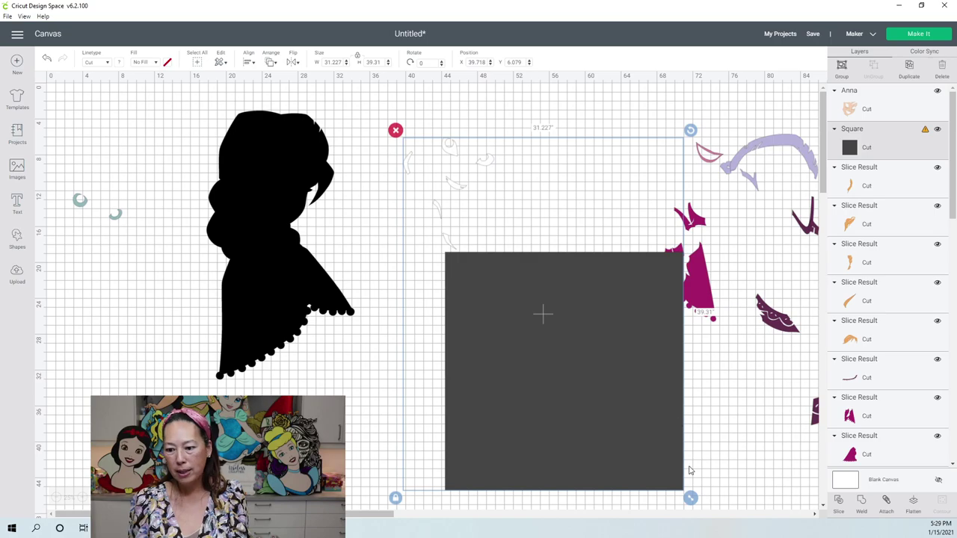
left_click(838, 503)
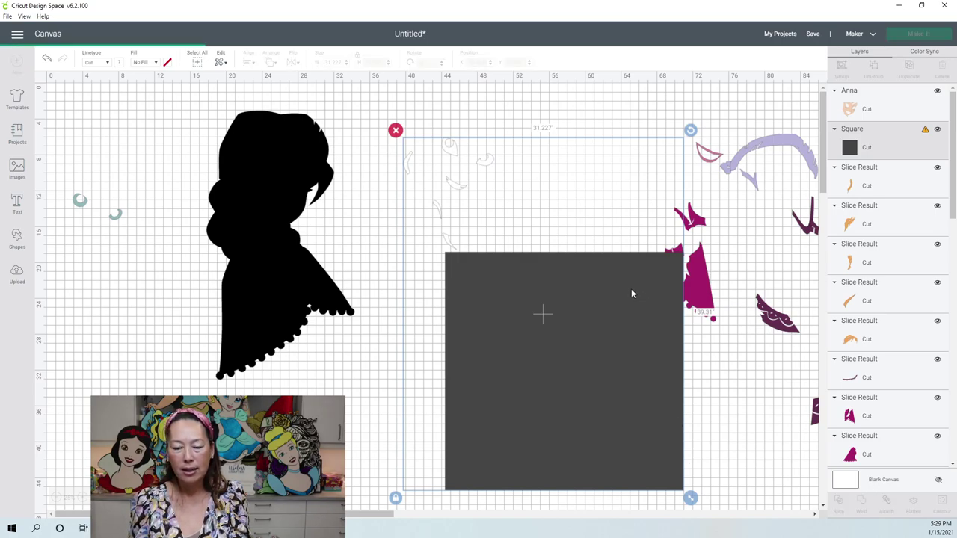
left_click(443, 148)
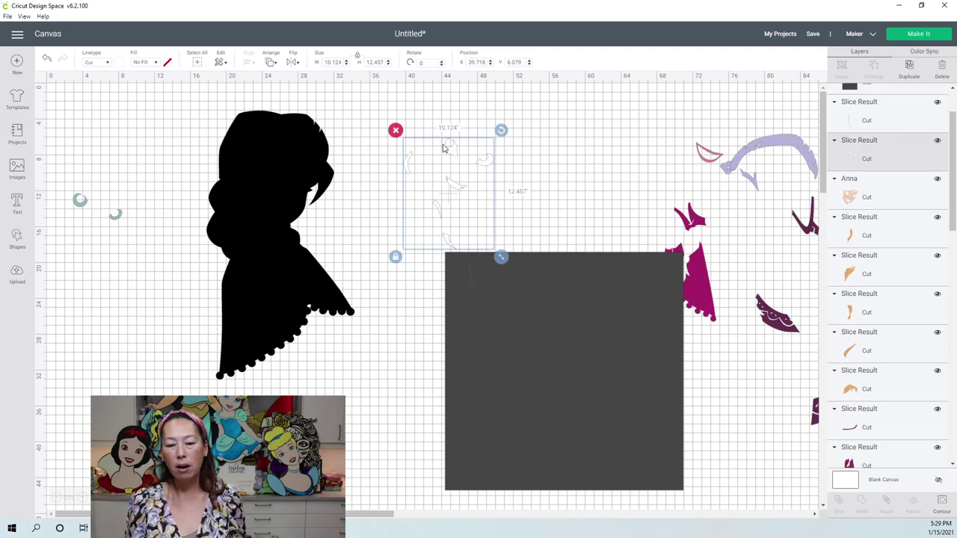
left_click_drag(446, 148, 543, 177)
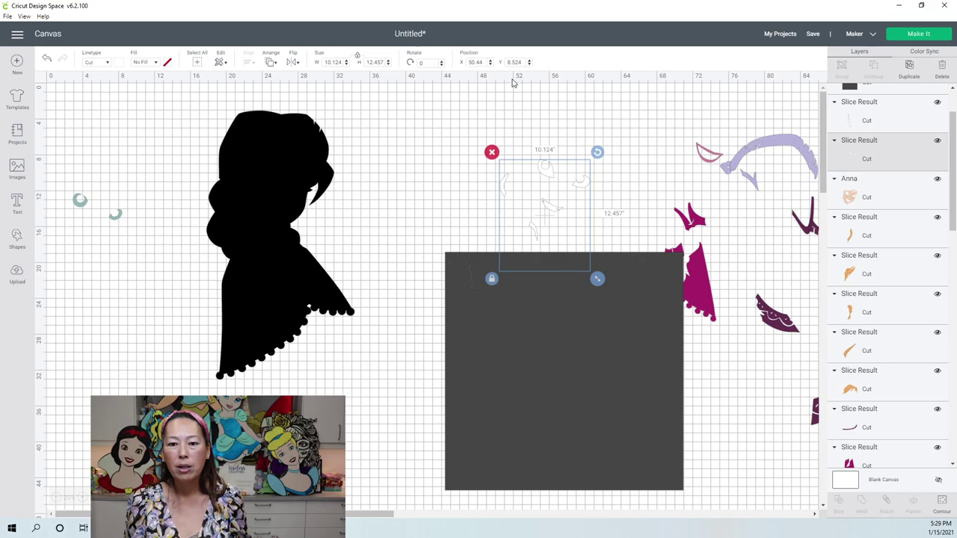
left_click_drag(515, 107, 548, 277)
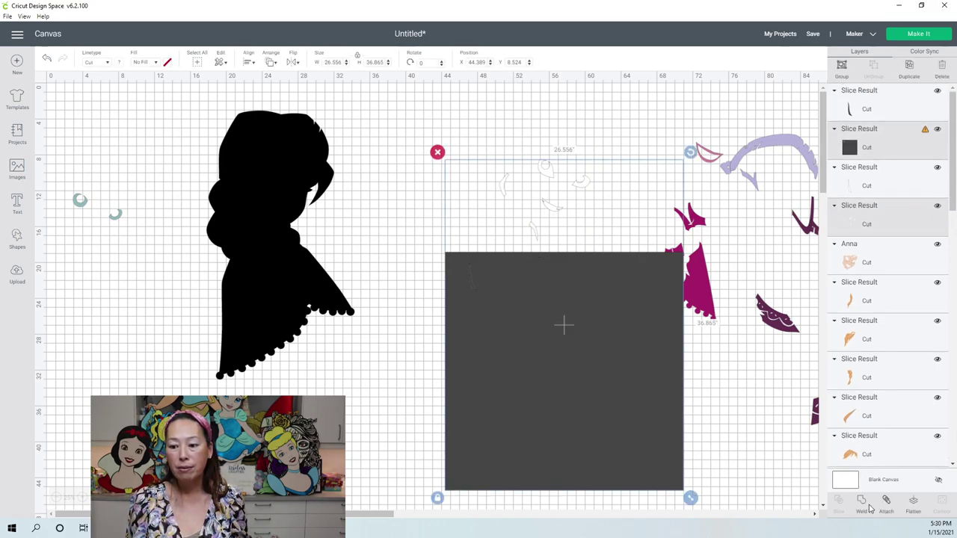
key("Delete")
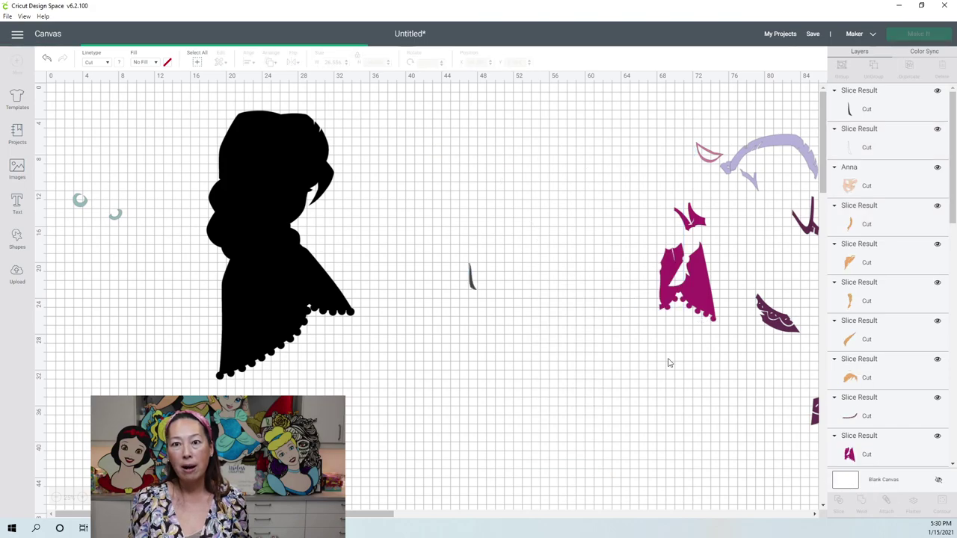
key("ctrl+z")
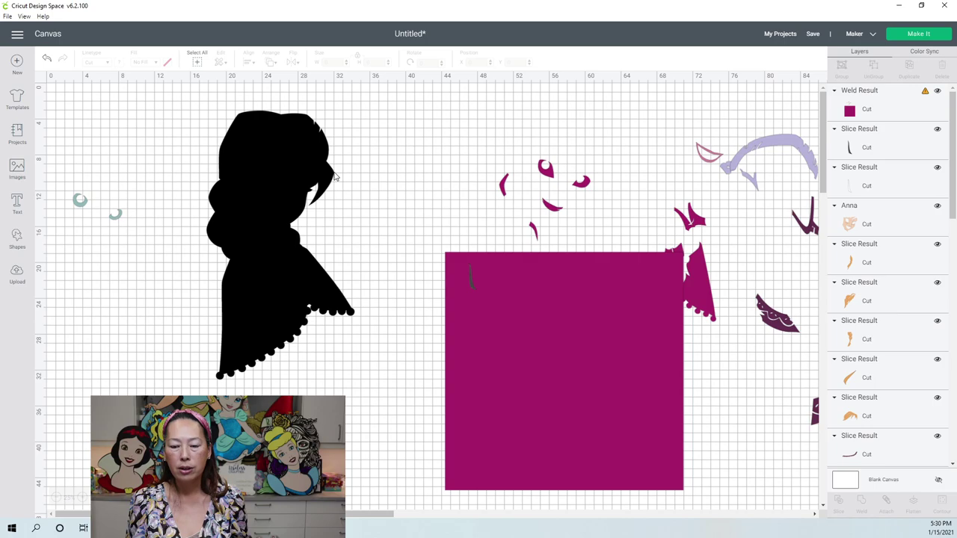
left_click(46, 61)
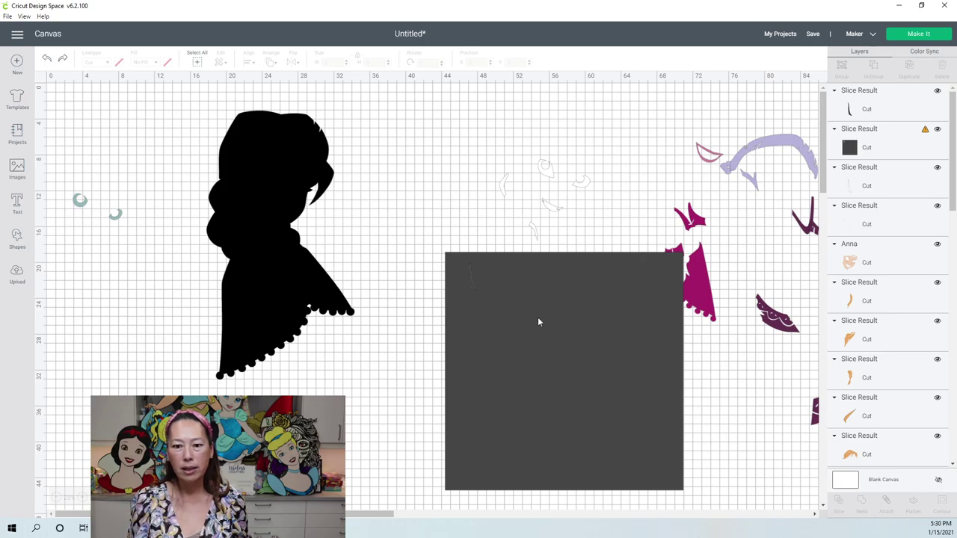
left_click_drag(532, 128, 548, 266)
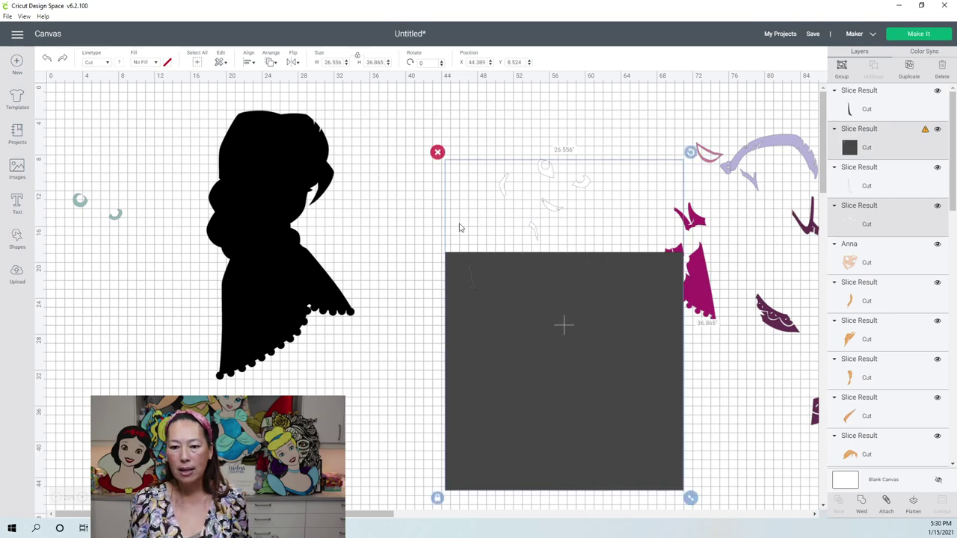
left_click(410, 250)
Reposition the square and the white group so only the group's lowest piece overlaps, and slice the two
left_click_drag(535, 357, 460, 424)
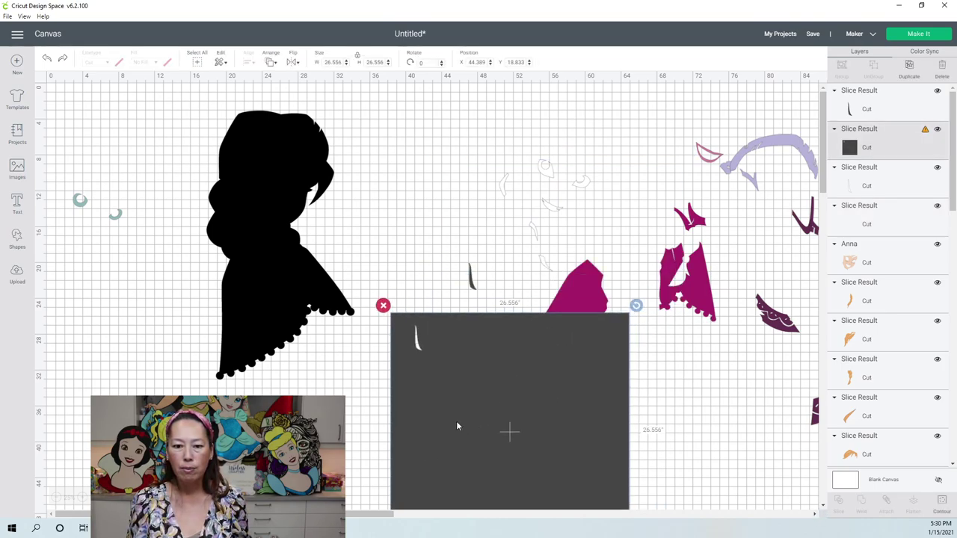
left_click(544, 264)
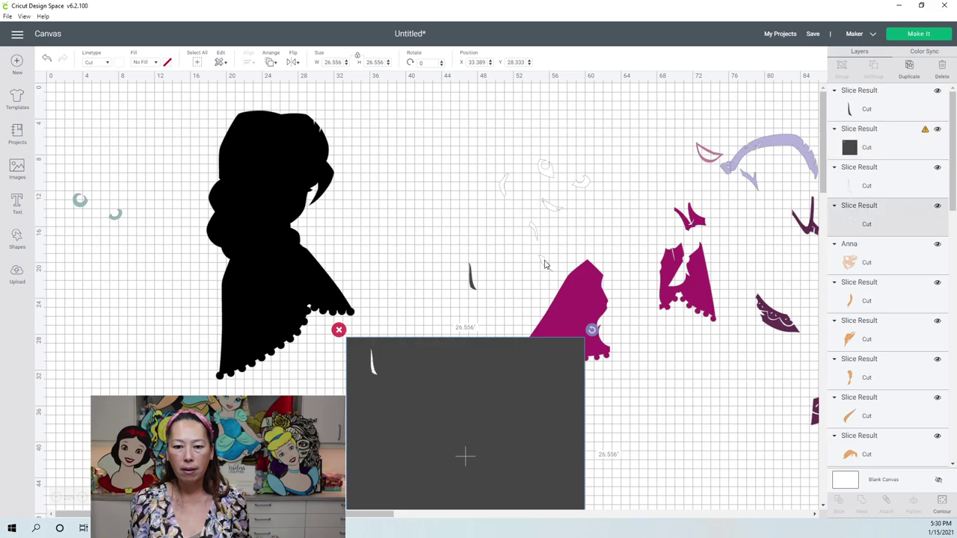
left_click_drag(518, 290, 438, 342)
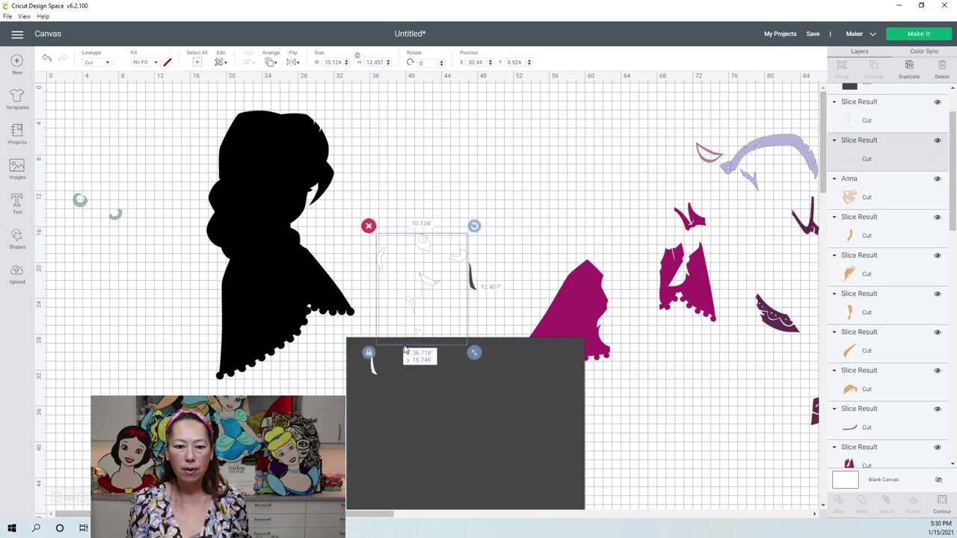
left_click(393, 177)
left_click_drag(393, 177, 594, 426)
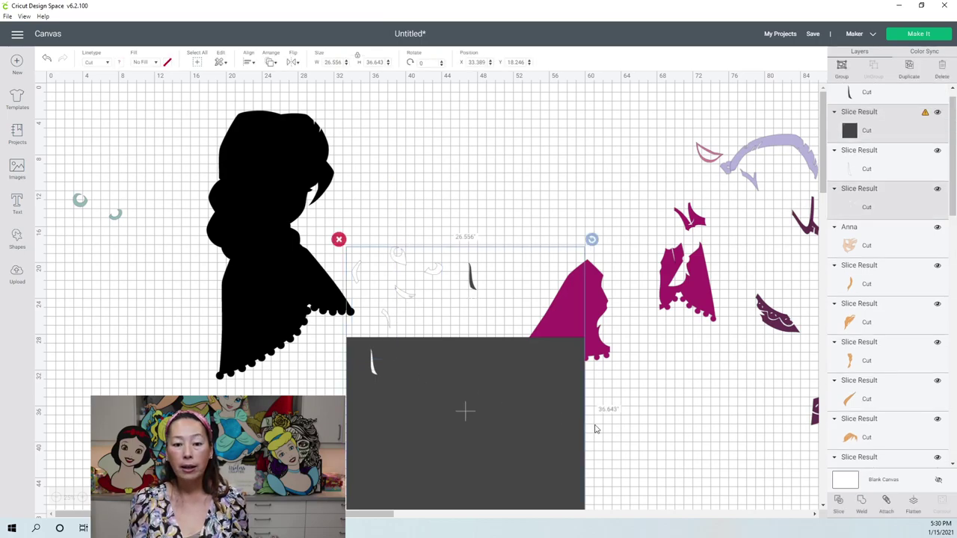
left_click(838, 502)
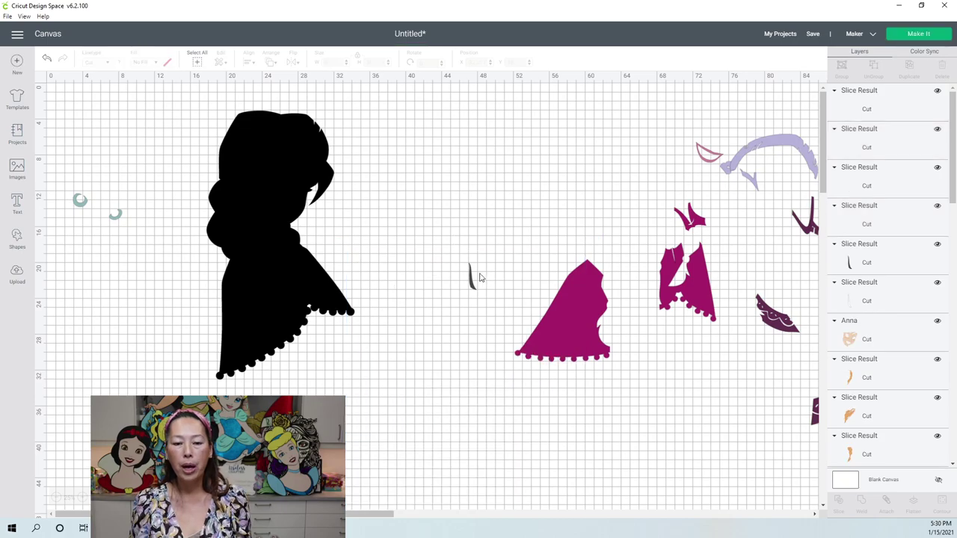
Delete the dark grey sliver left by the first slice and move the matching white sliver away from the other pieces
left_click(471, 281)
left_click_drag(471, 281, 548, 221)
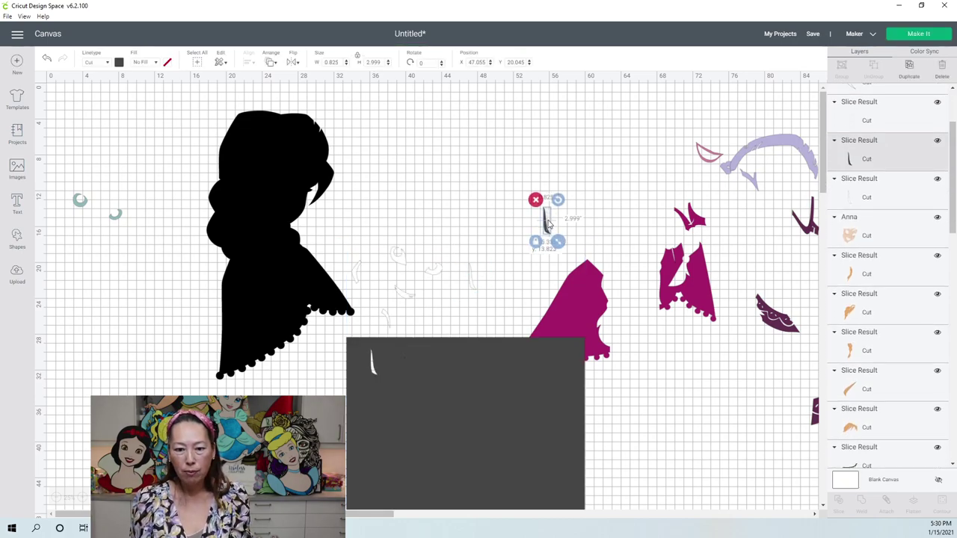
key("Delete")
left_click(470, 275)
left_click_drag(474, 260, 496, 127)
Move the sliced square aside and delete the small dark grey cut-out left by the second slice
left_click_drag(466, 457, 657, 439)
left_click(398, 353)
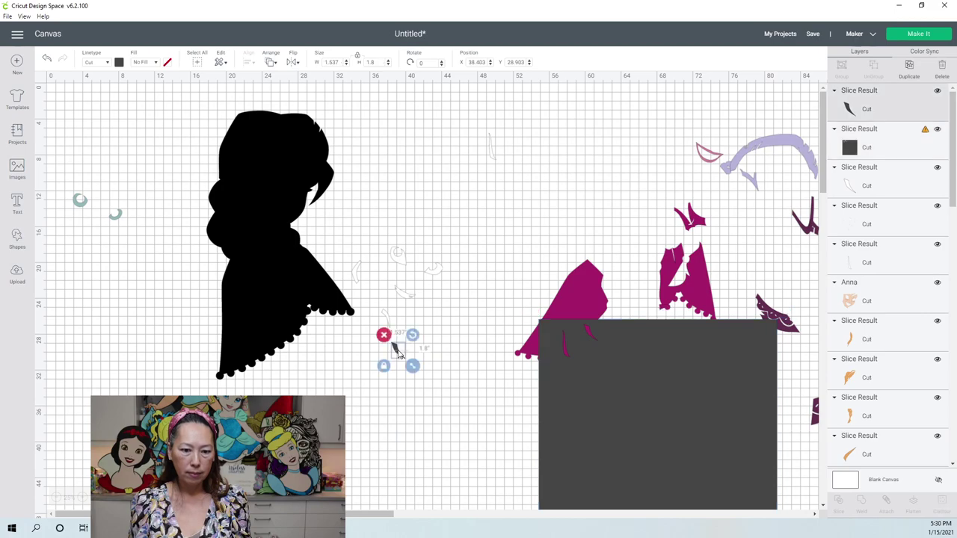
left_click_drag(398, 353, 396, 411)
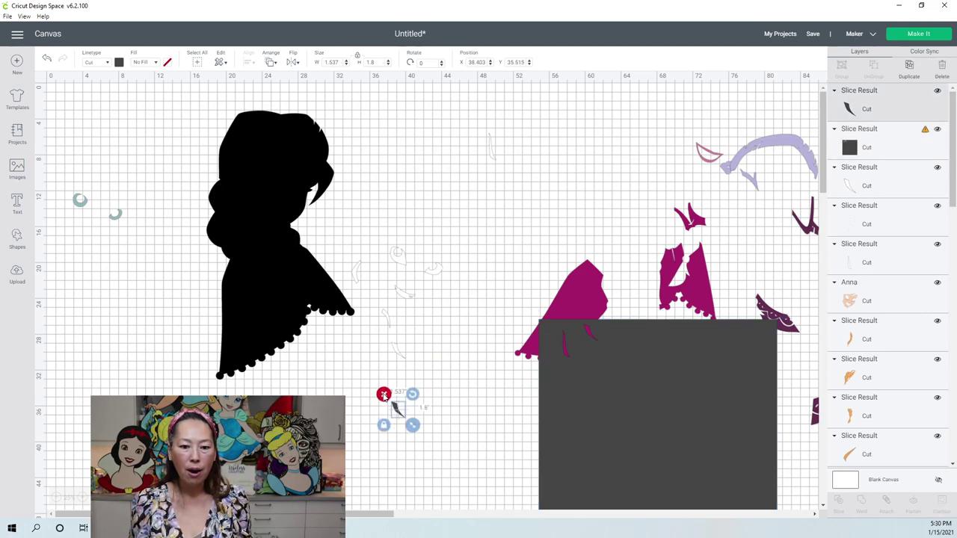
key("Delete")
Move the remaining white group and the teal eye pieces over beside the other coloured pieces, clear of the silhouette
left_click_drag(406, 297, 452, 239)
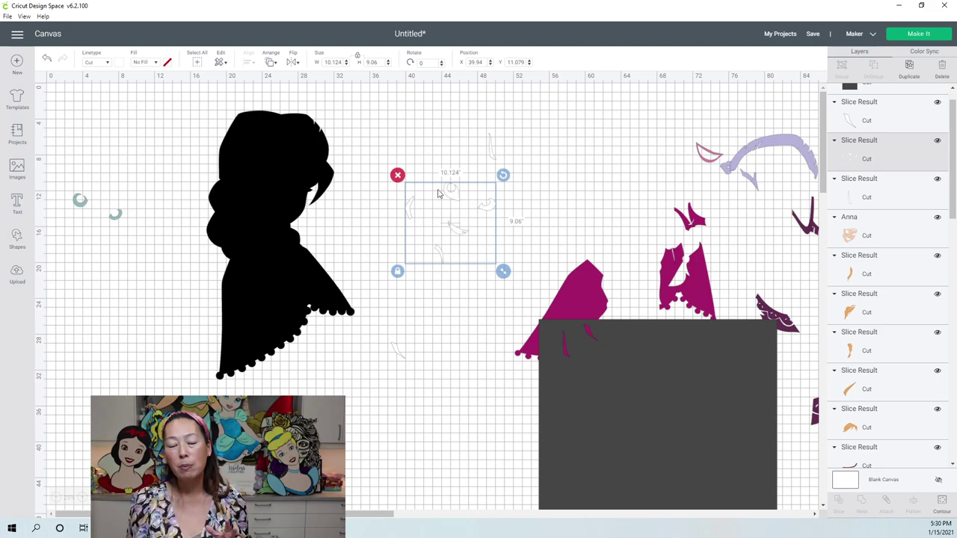
left_click_drag(453, 234, 584, 164)
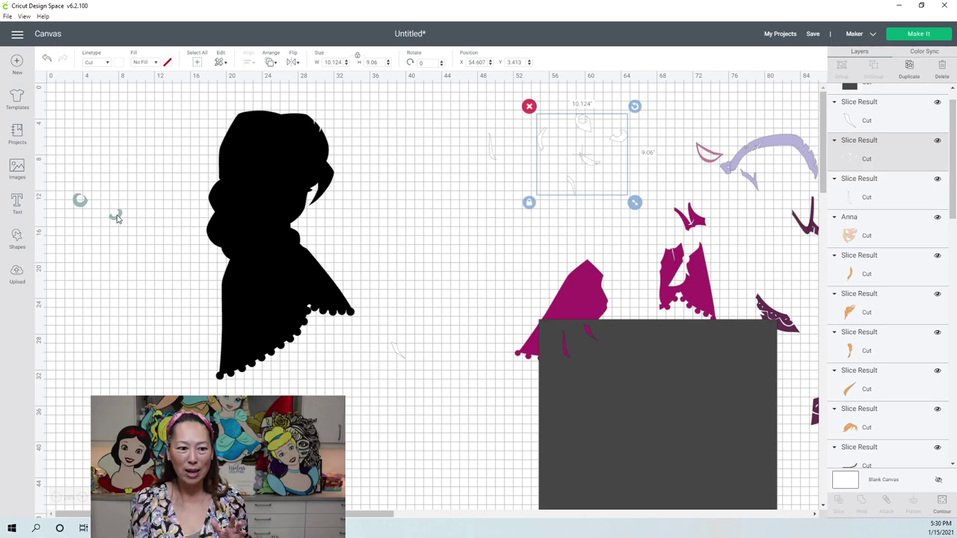
left_click_drag(116, 216, 723, 189)
Delete the large dark grey square and place the second separated white piece beside the teal eye pieces
left_click(606, 367)
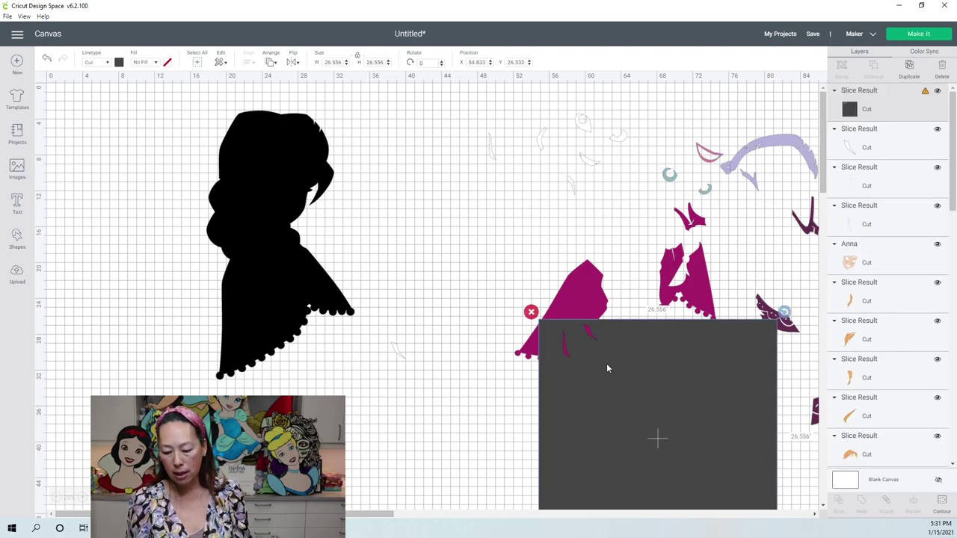
key("Delete")
left_click_drag(397, 351, 563, 236)
left_click_drag(688, 189, 669, 185)
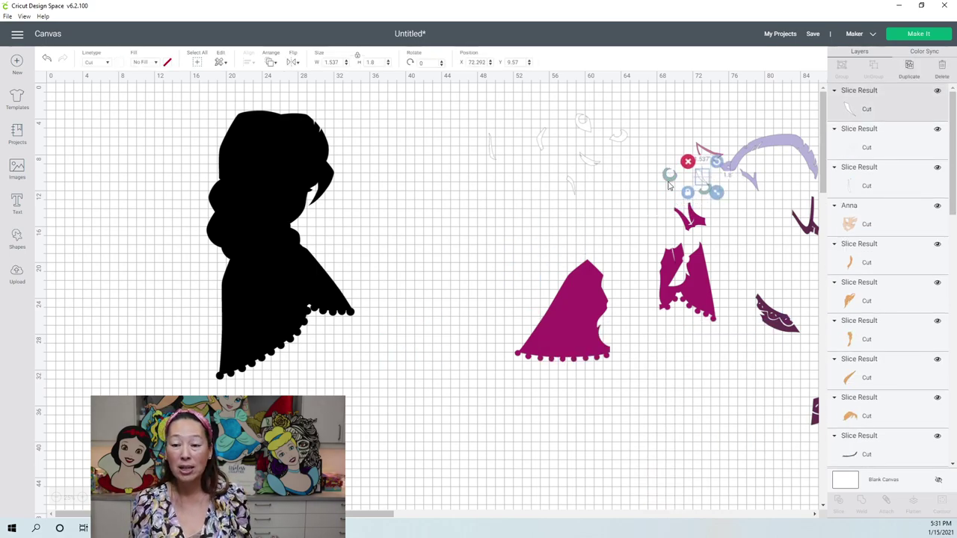
Add a square over the upper part of the black silhouette and set its size to 11 by 11 inches
left_click(255, 202)
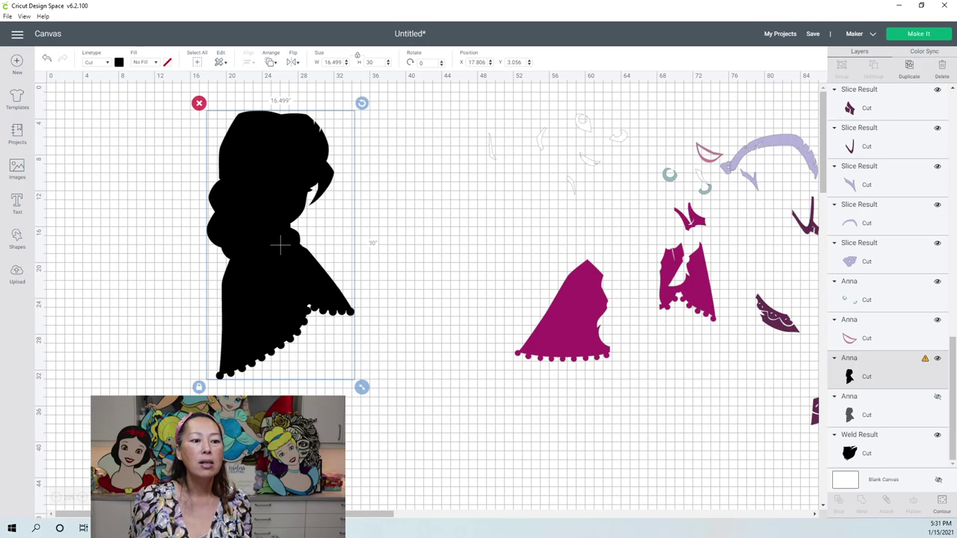
left_click(17, 239)
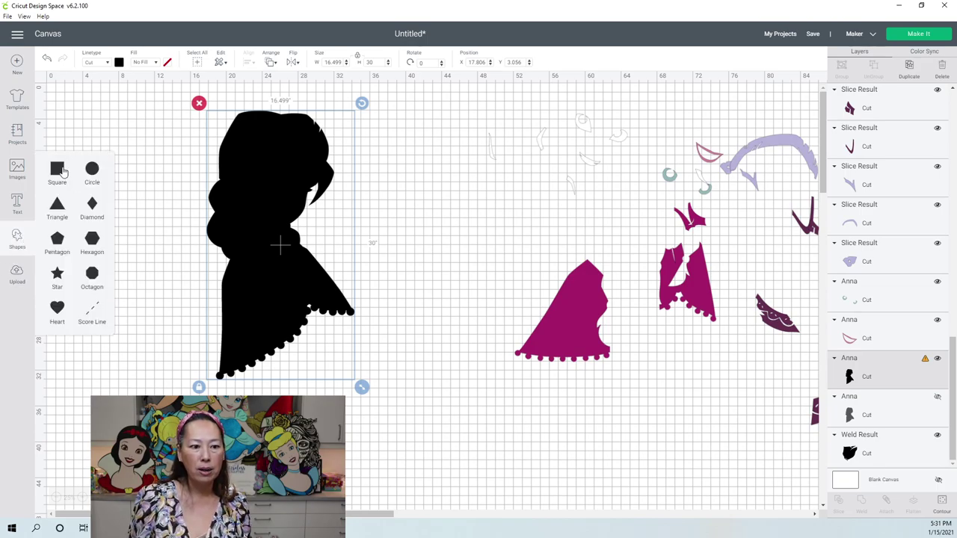
left_click(166, 92)
left_click(57, 169)
left_click_drag(98, 125, 217, 114)
left_click(331, 62)
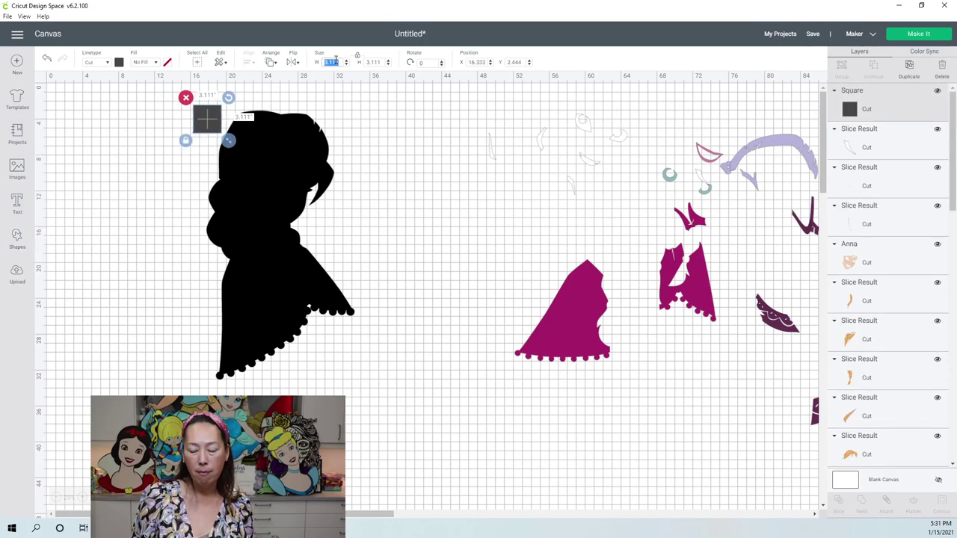
type("11")
key("Tab")
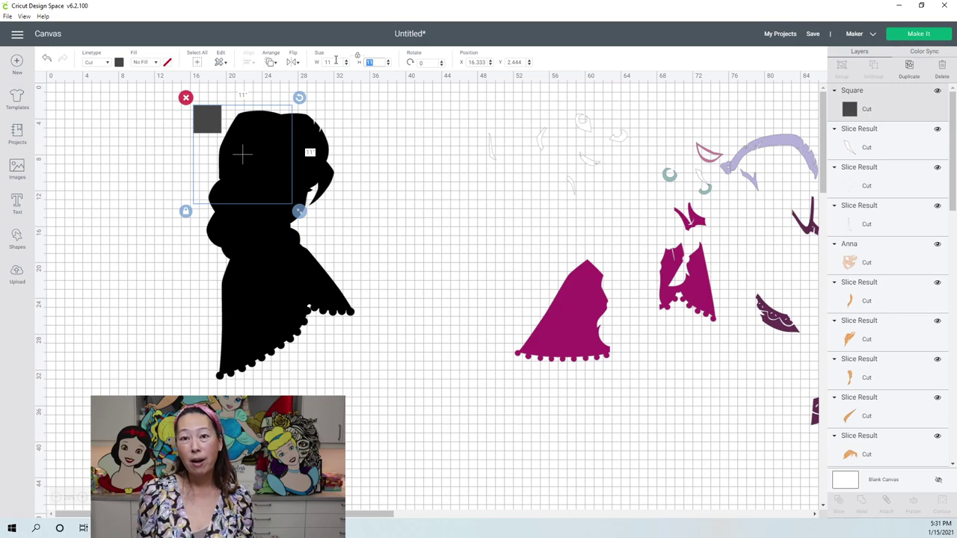
Move the 11-inch square over the upper back of the silhouette's head and position it at X 13, Y 2
left_click_drag(270, 147, 246, 138)
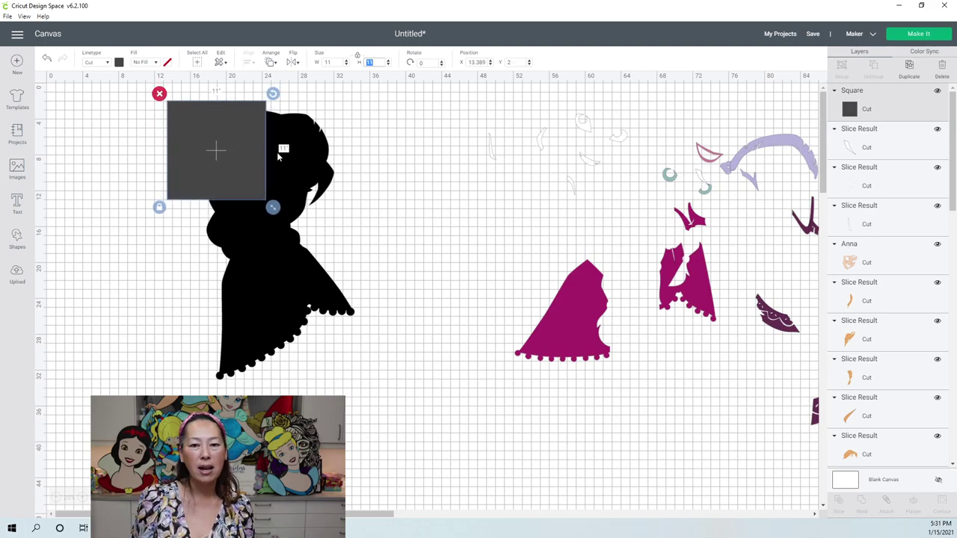
left_click(483, 63)
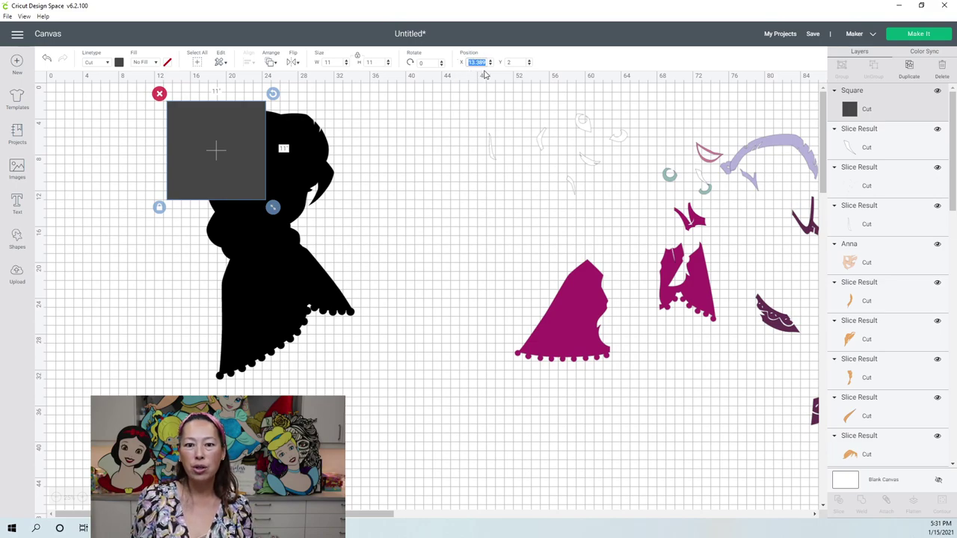
type("13")
key("Tab")
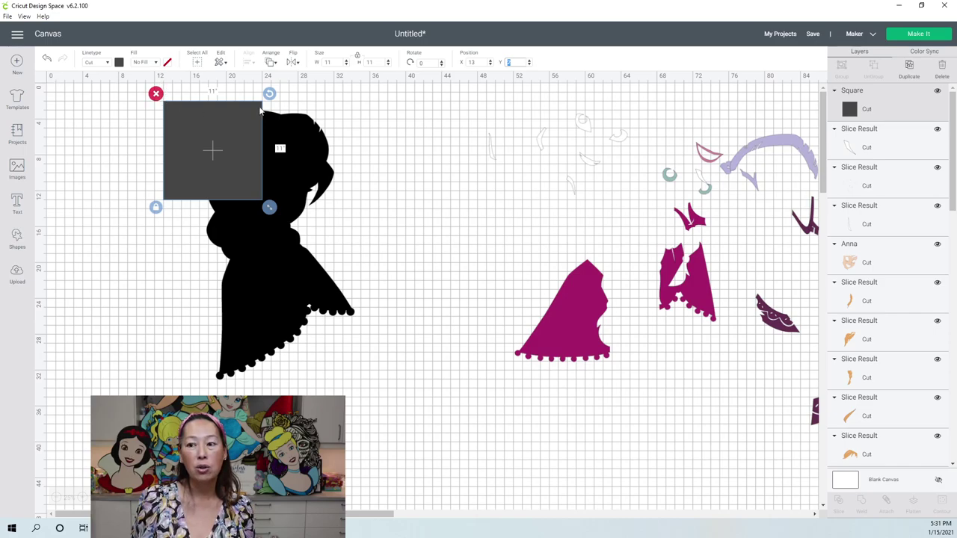
left_click(565, 94)
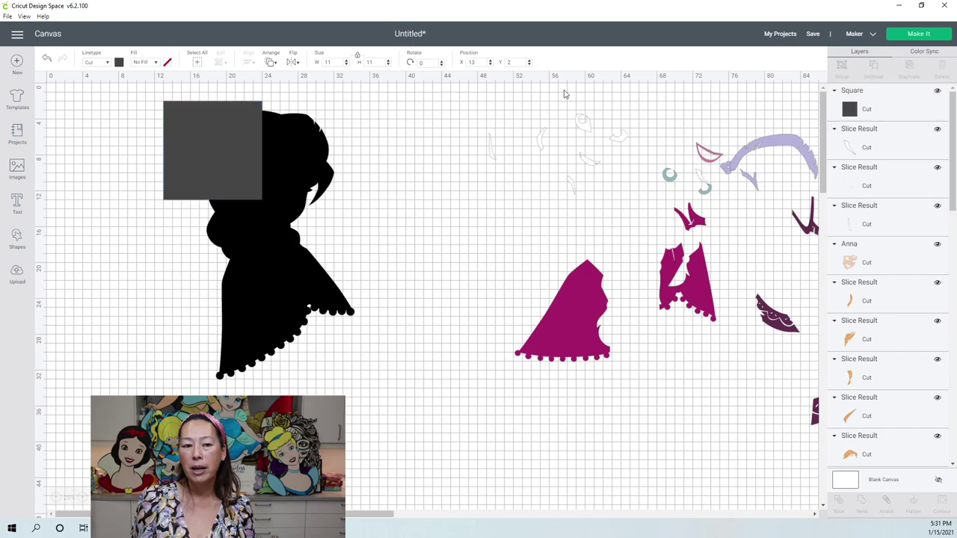
Make a copy of the 11-inch square and place it directly beside the first at X 24, Y 2
left_click(237, 115)
key("ctrl+c")
key("ctrl+v")
left_click_drag(231, 127, 322, 130)
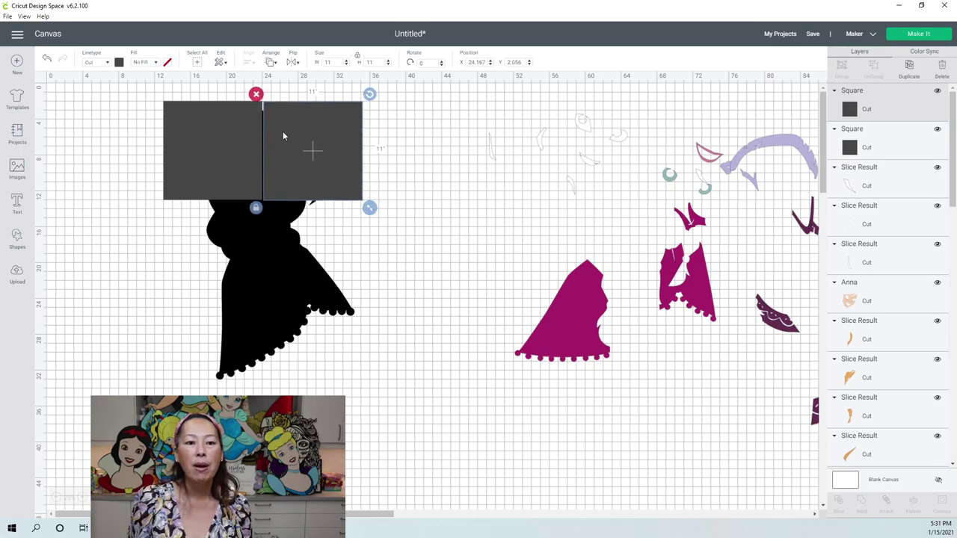
left_click(473, 62)
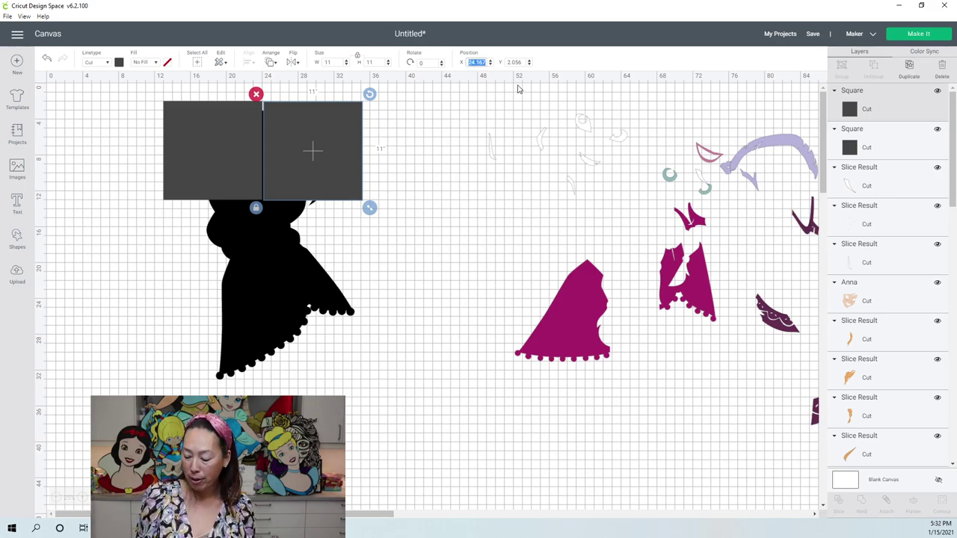
type("24")
key("Tab")
type("2")
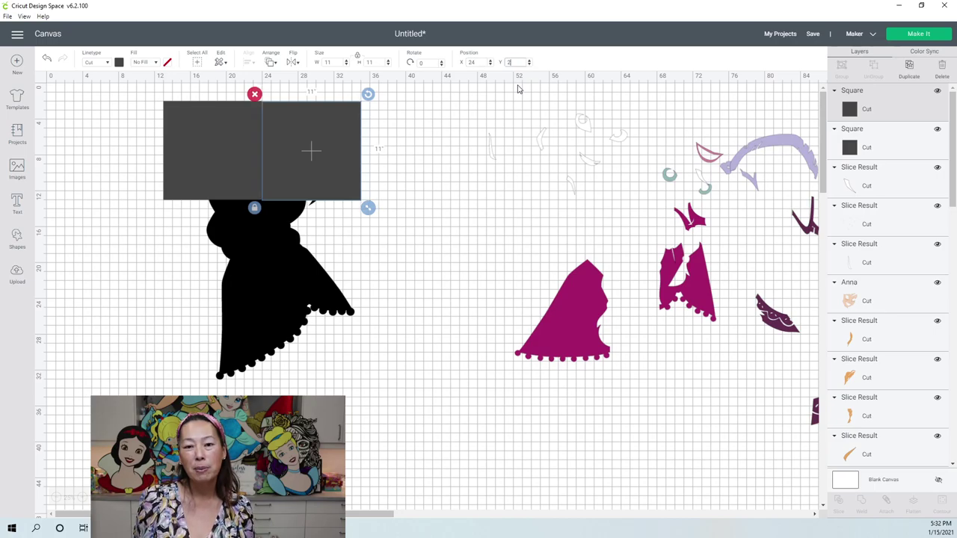
key("Return")
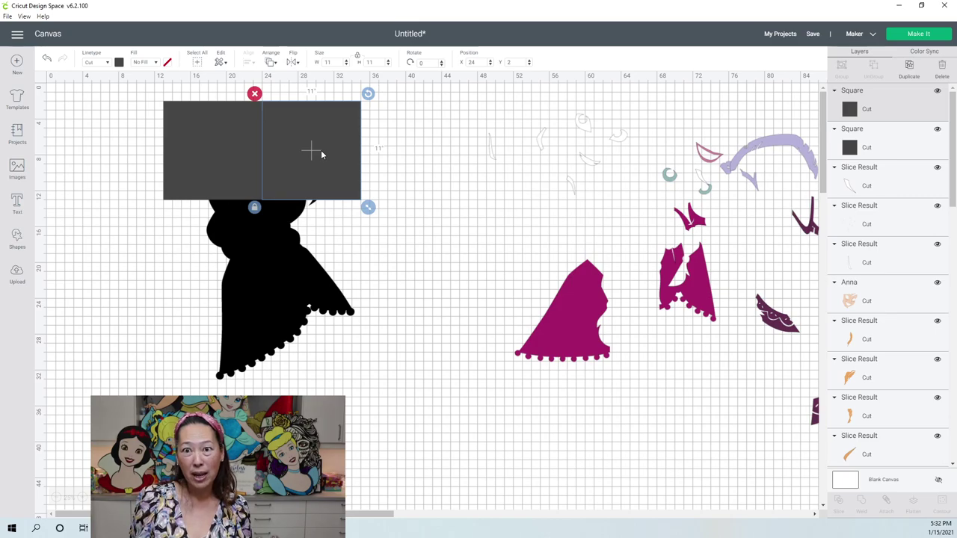
Duplicate the pair of squares and place the copies as a second row at X 13, Y 13
left_click(882, 144, "shift")
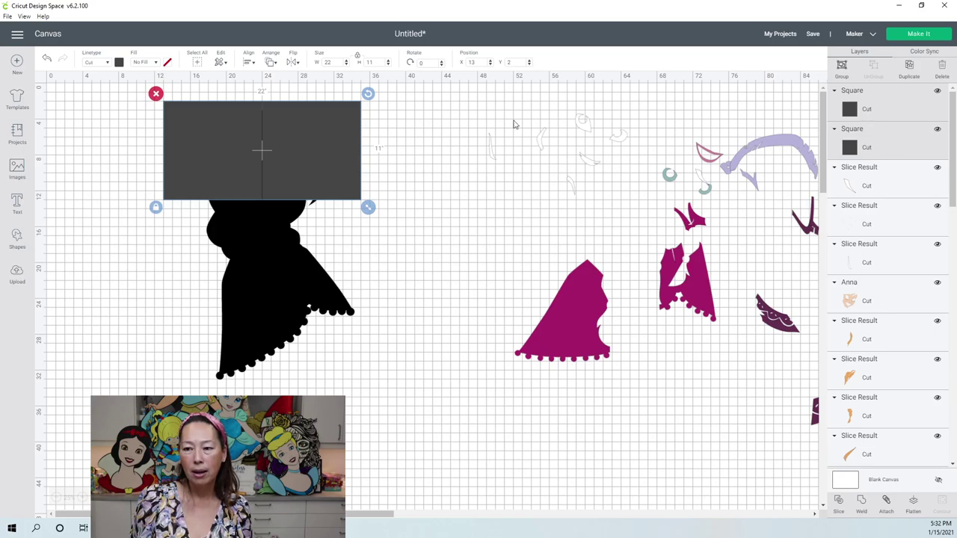
left_click(909, 65)
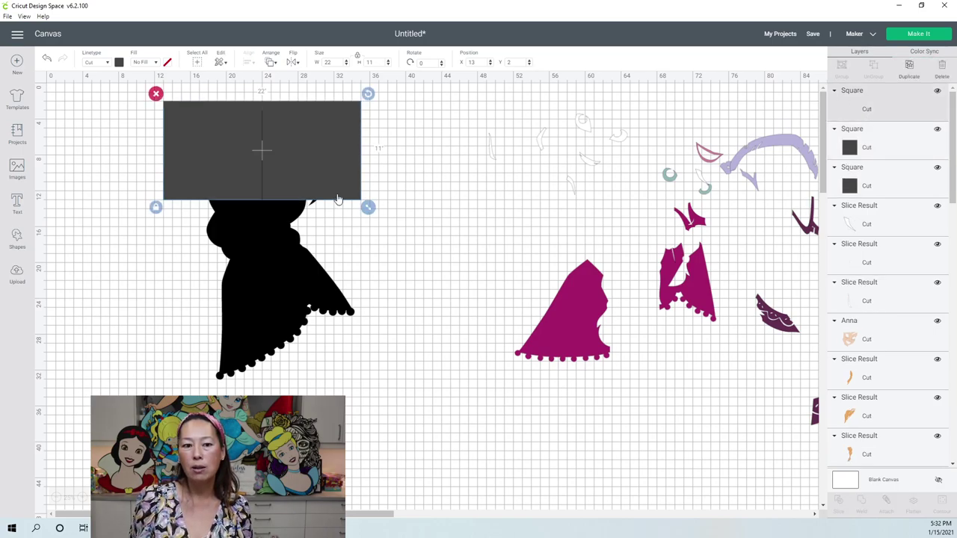
left_click_drag(322, 128, 317, 220)
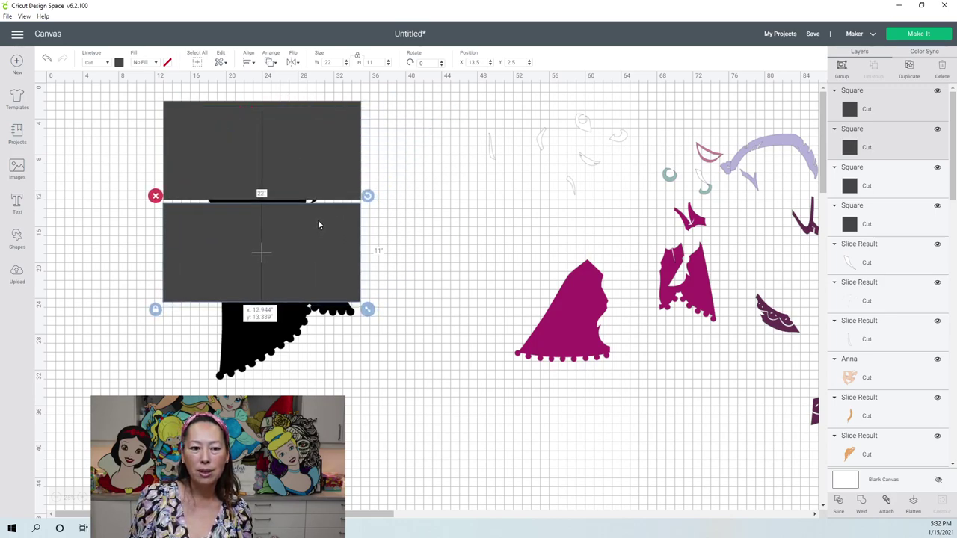
left_click(477, 63)
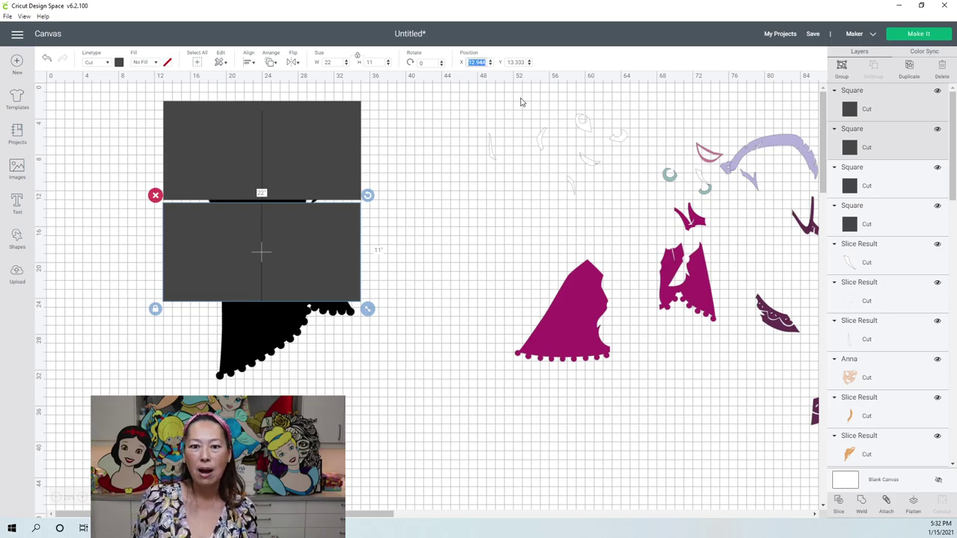
type("13")
key("Tab")
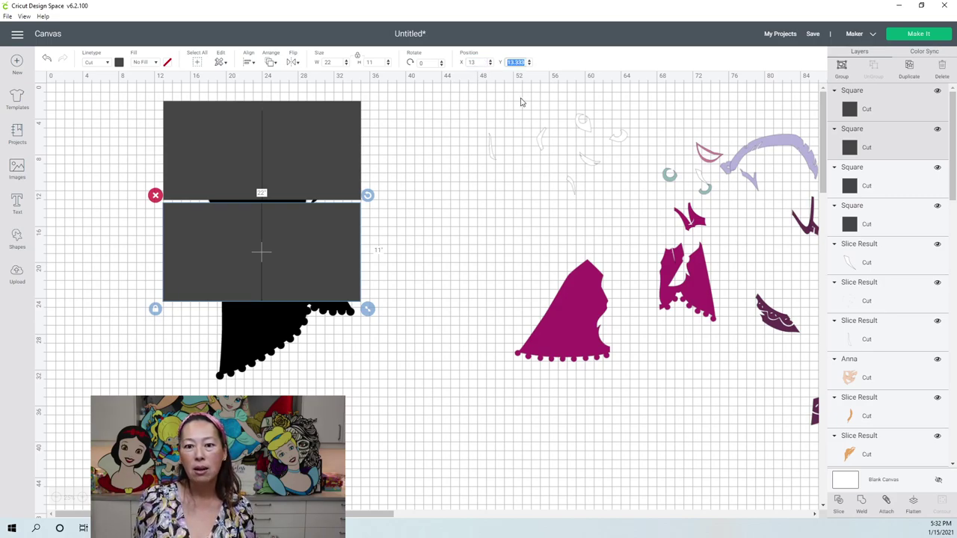
type("1")
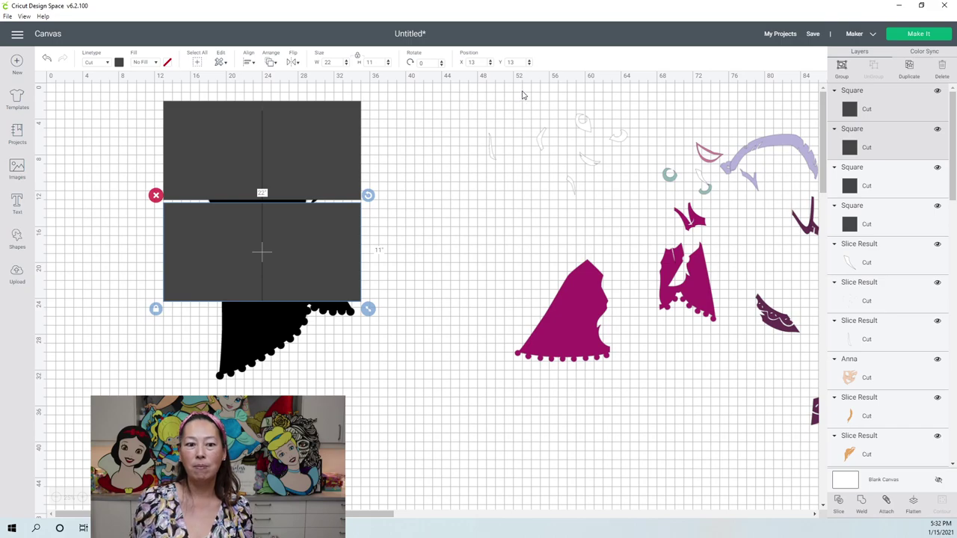
type("3")
key("Return")
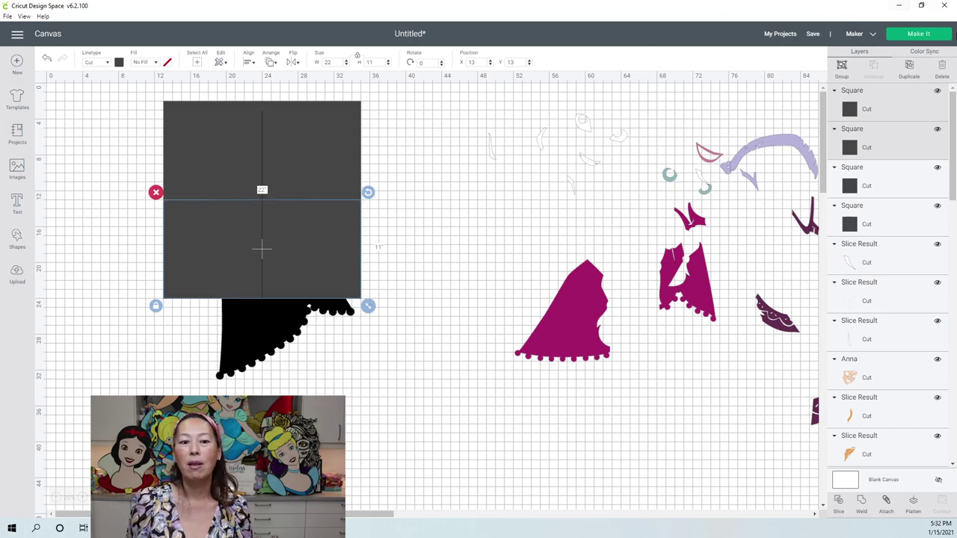
Duplicate the second row of squares and place the copies as a third row at X 13, Y 24
left_click(903, 67)
left_click_drag(299, 235, 302, 337)
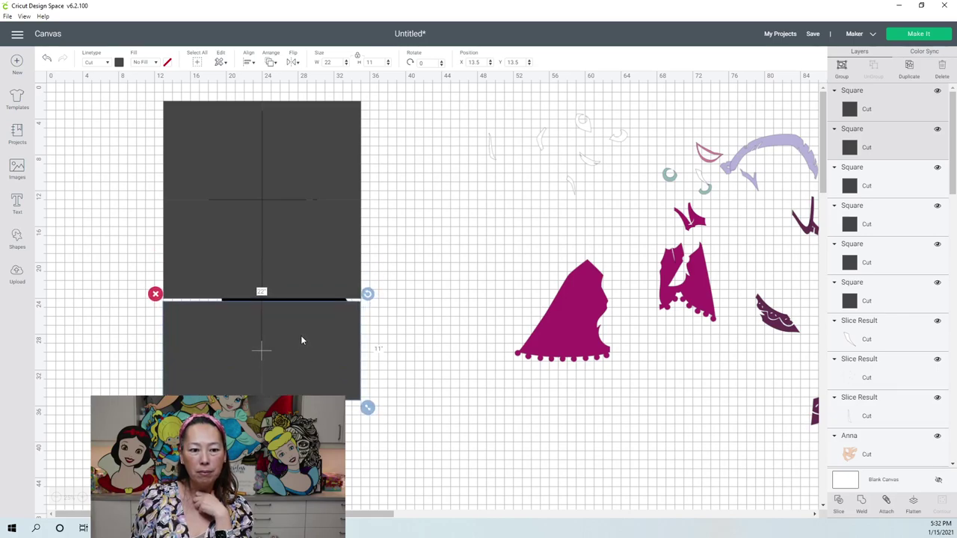
double_click(484, 62)
type("13")
key("Tab")
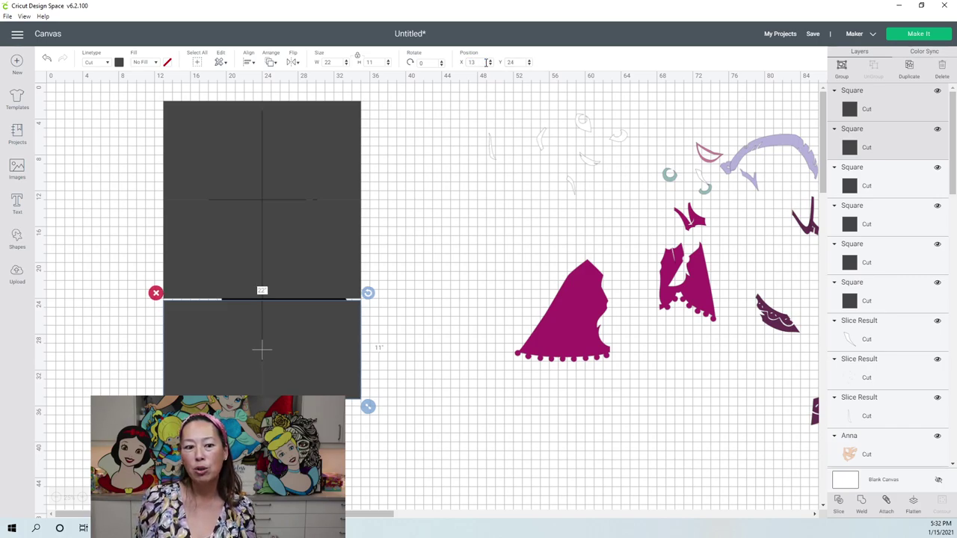
left_click_drag(262, 349, 262, 347)
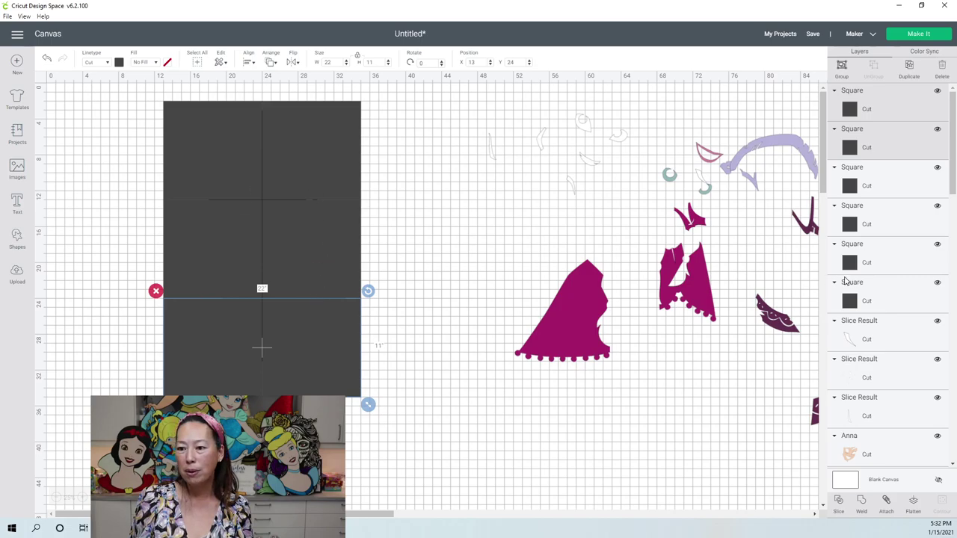
Bring the black Anna silhouette layer in front of all the grey squares
scroll(863, 260, "down", 5)
scroll(864, 260, "down", 10)
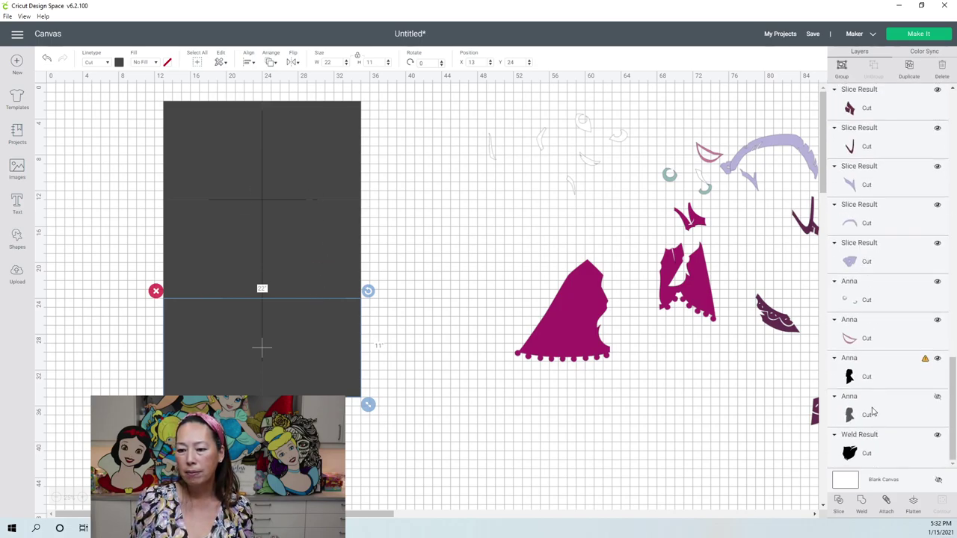
left_click(866, 371)
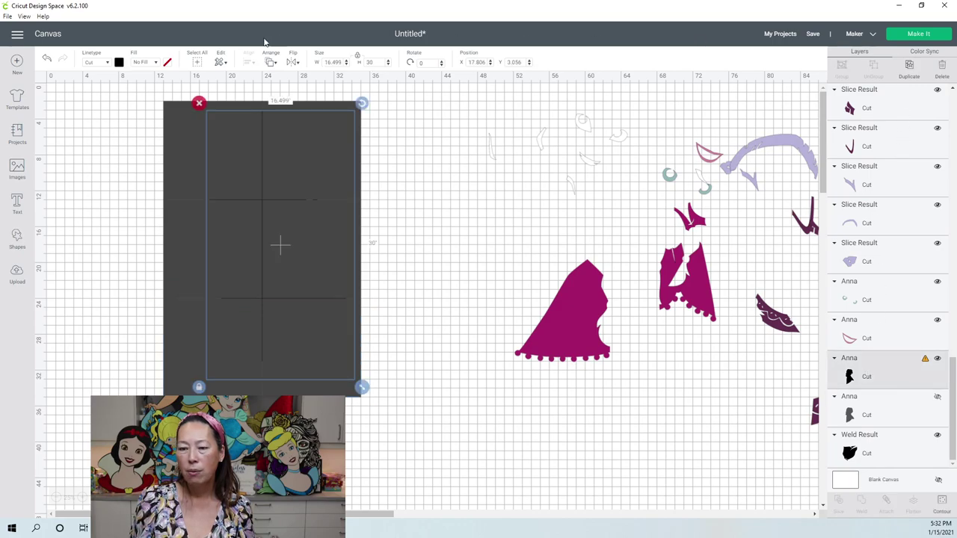
left_click(270, 63)
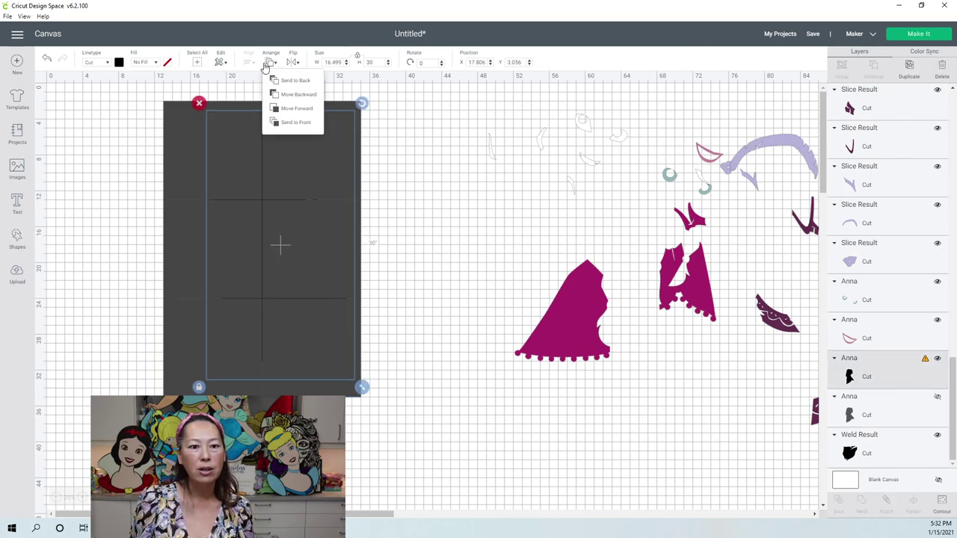
left_click(284, 124)
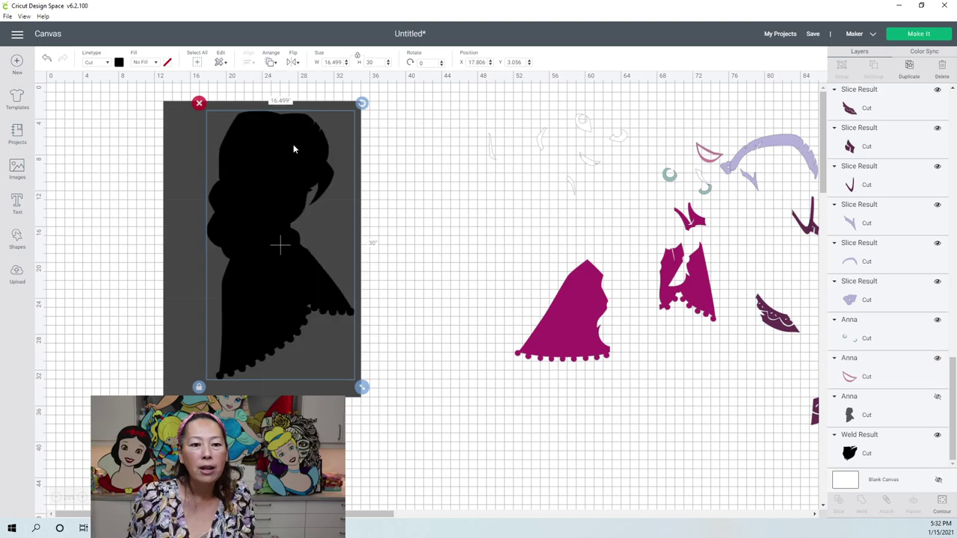
Shift the black silhouette slightly upward on the grid of squares, to about Y 2.28
left_click(84, 497)
left_click(83, 497)
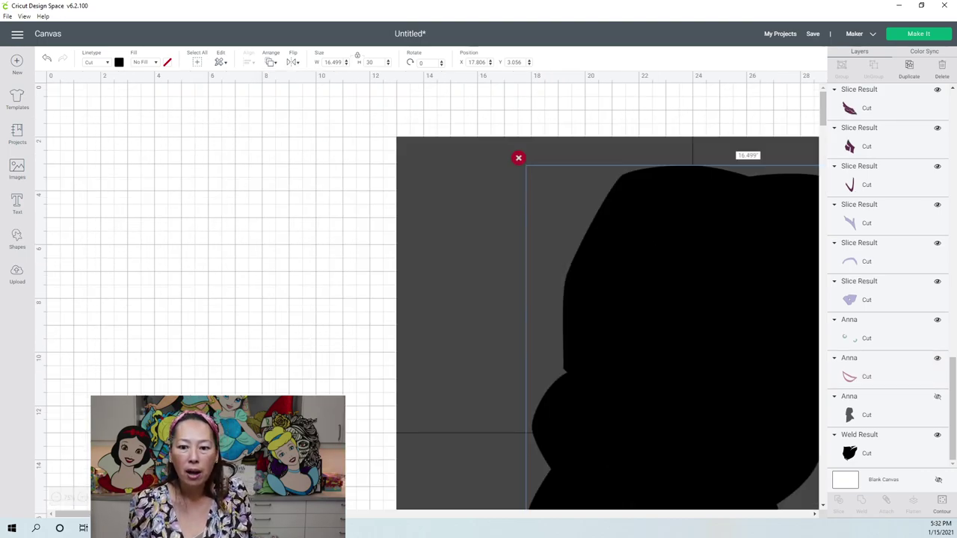
left_click_drag(75, 513, 180, 514)
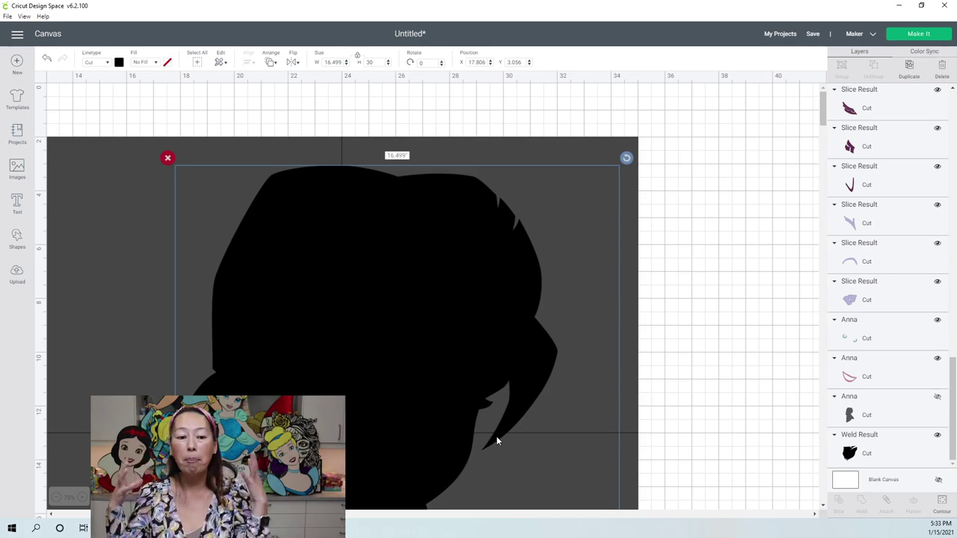
left_click_drag(439, 321, 439, 308)
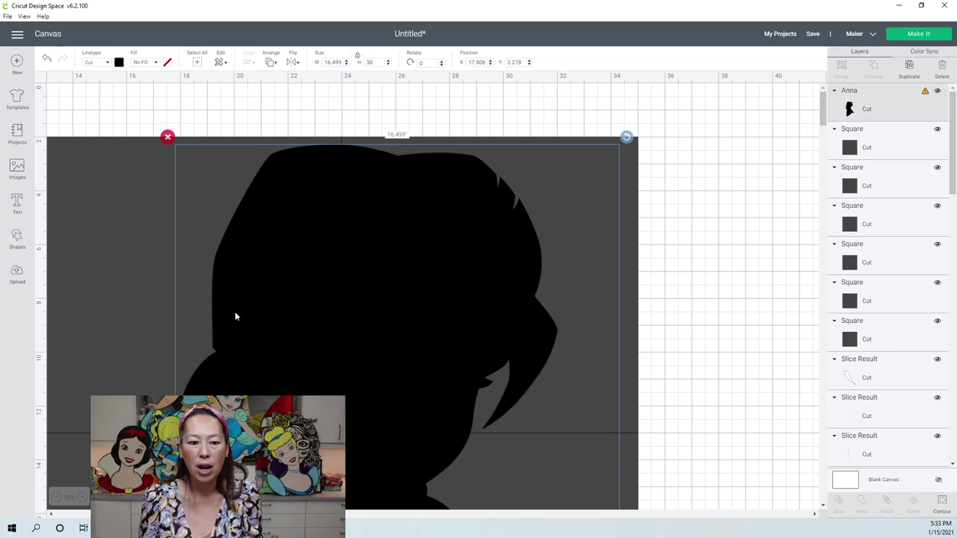
Move the right square of the middle row out from under the silhouette, to about X 31.56, Y 14.44
scroll(261, 324, "down", 5)
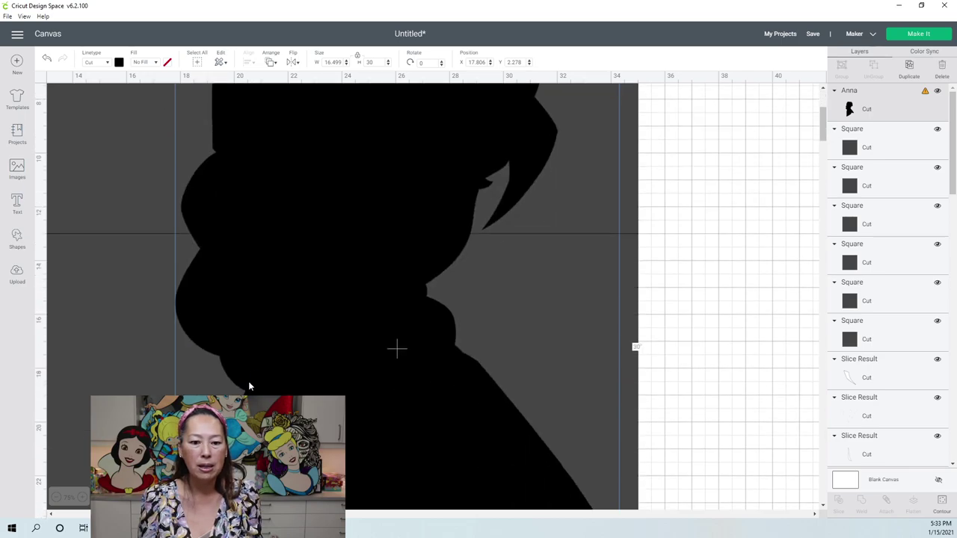
scroll(275, 352, "down", 4)
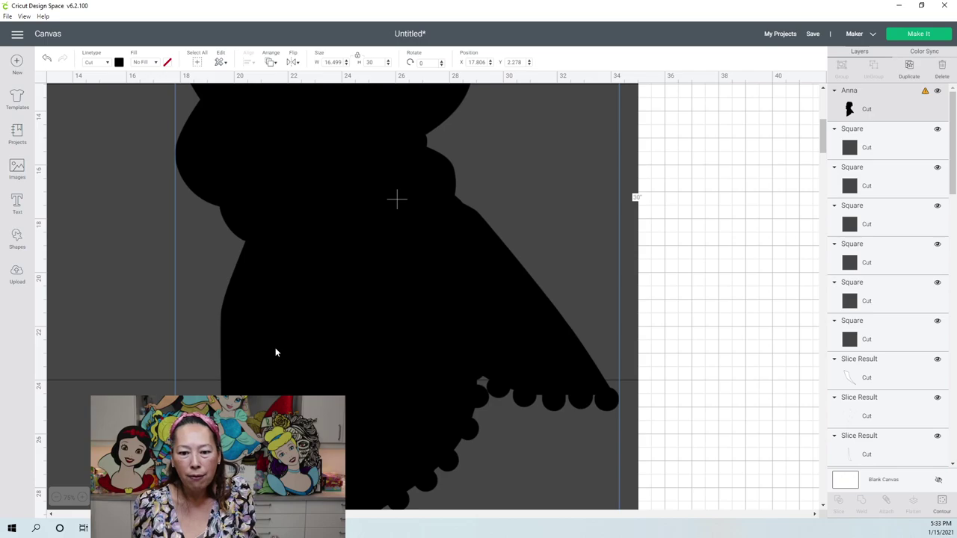
scroll(275, 352, "down", 5)
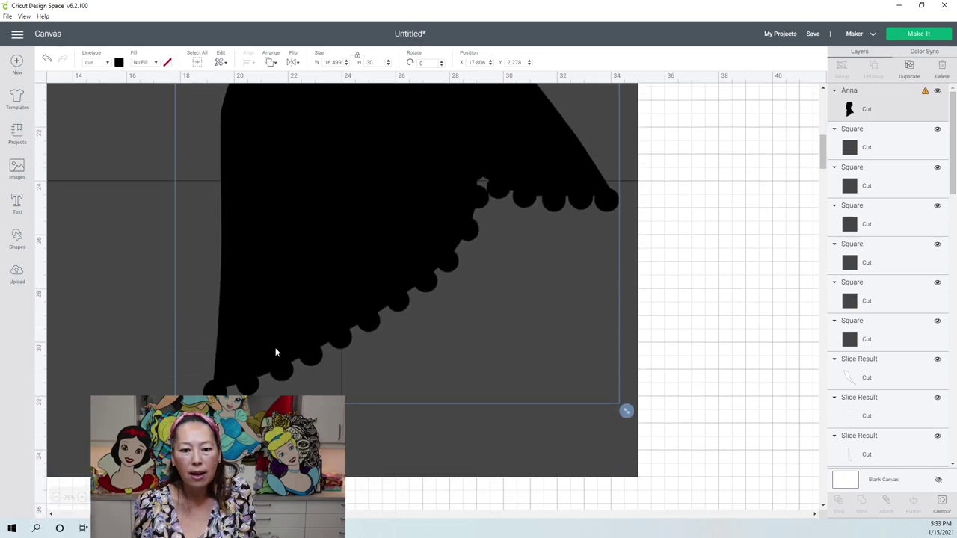
scroll(275, 352, "up", 5)
scroll(275, 352, "up", 3)
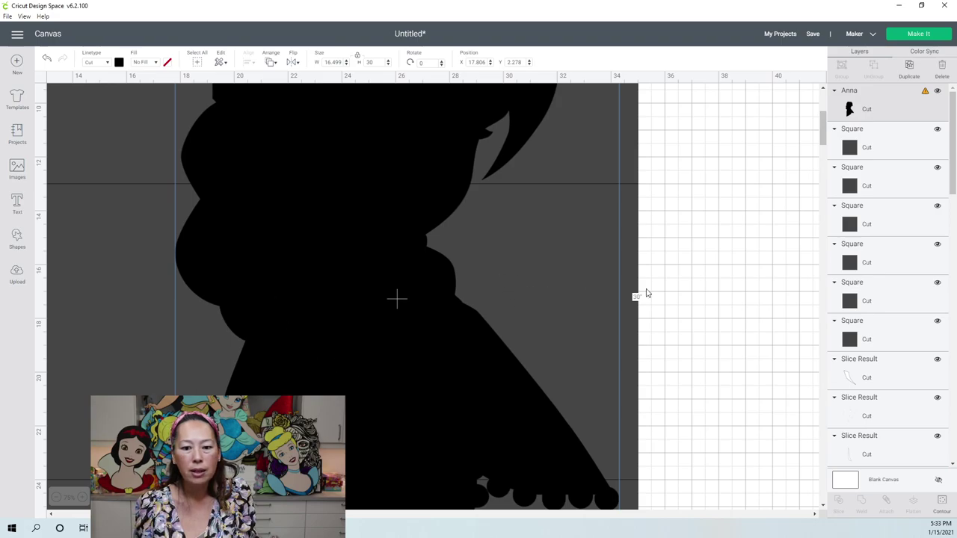
left_click(635, 234)
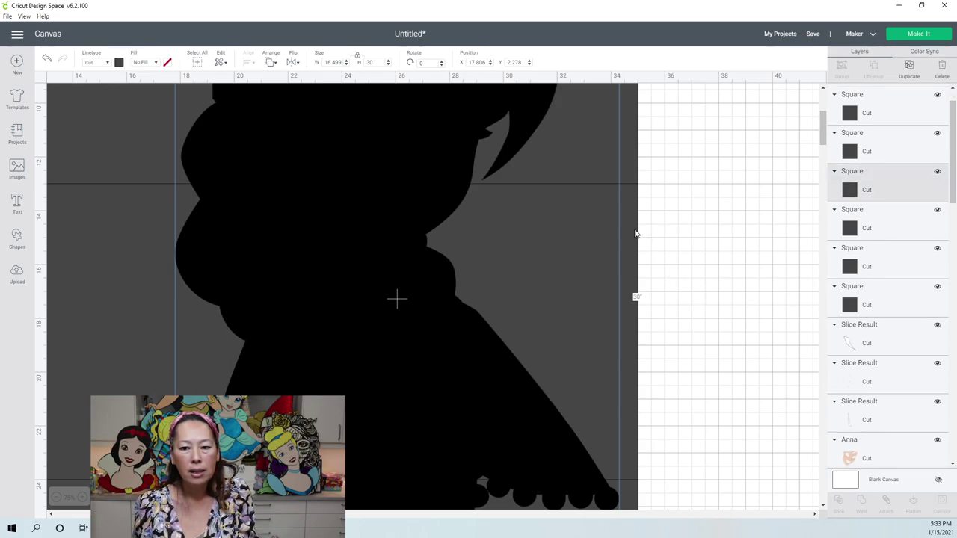
left_click_drag(636, 235, 704, 252)
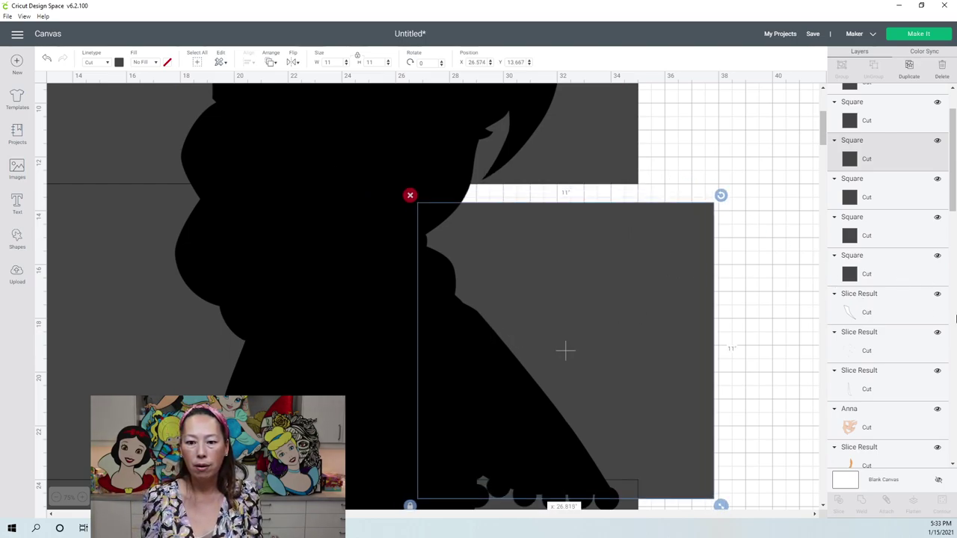
left_click_drag(663, 271, 797, 291)
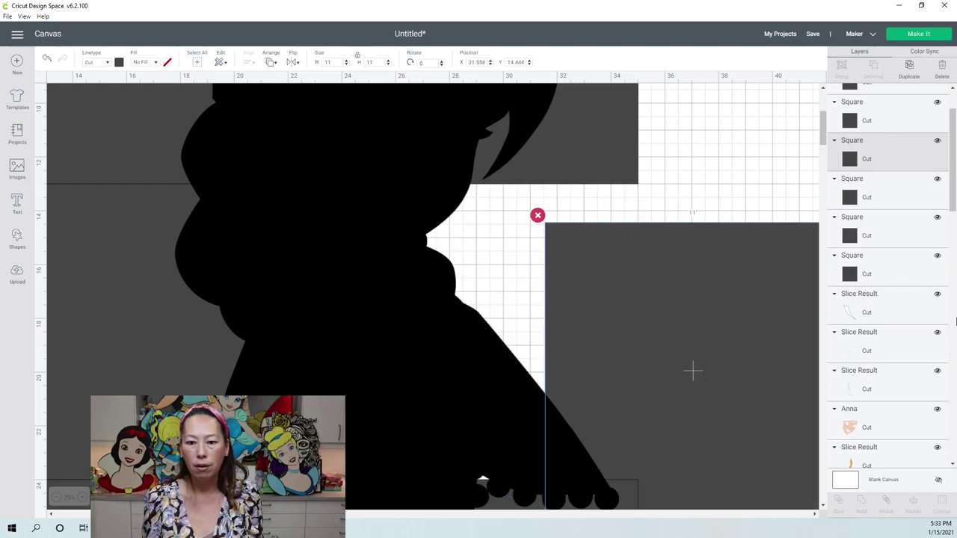
Nudge the remaining left square of the middle row to the right beneath the silhouette, to about X 14.3
left_click(60, 200)
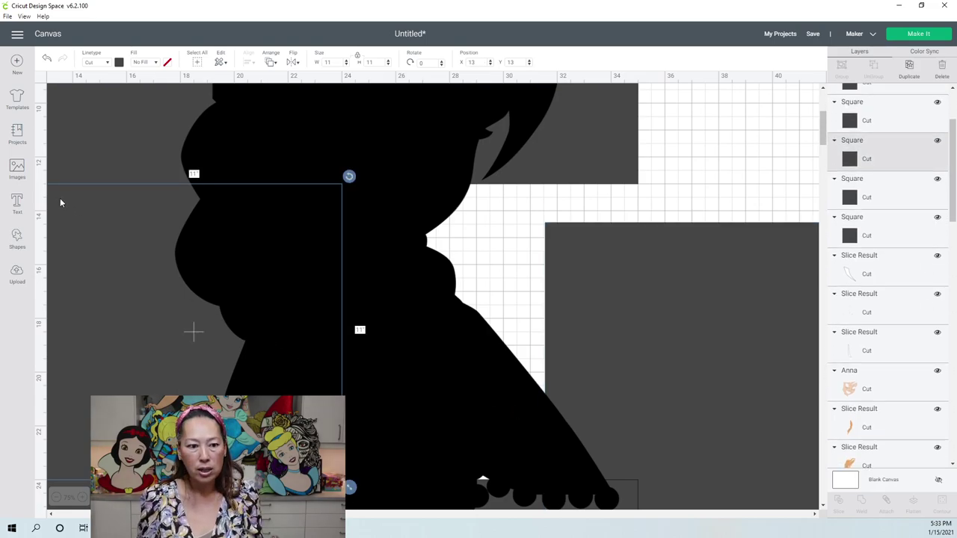
key("Right")
key("Right")
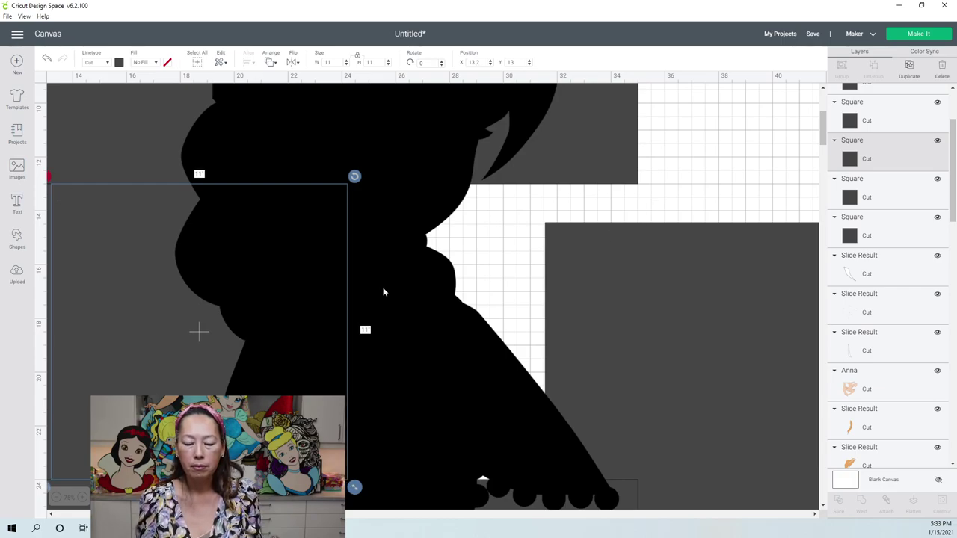
key("Right")
key("Right")
key("Right")
key("Right")
key("Right")
key("Right")
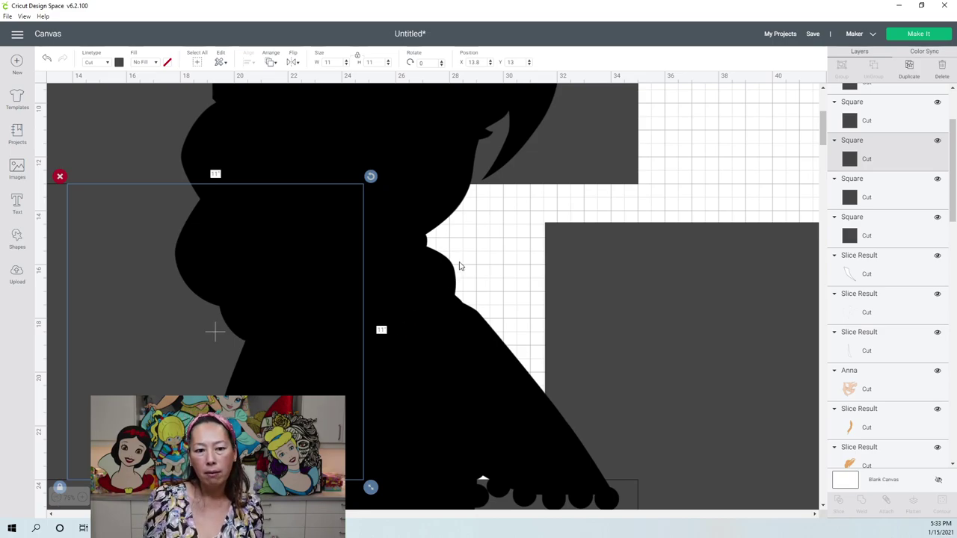
Move the detached square farther away to about X 43.75, Y 14.5, and the remaining middle-row square to about X 17.68, Y 13.03
scroll(459, 265, "down", 3)
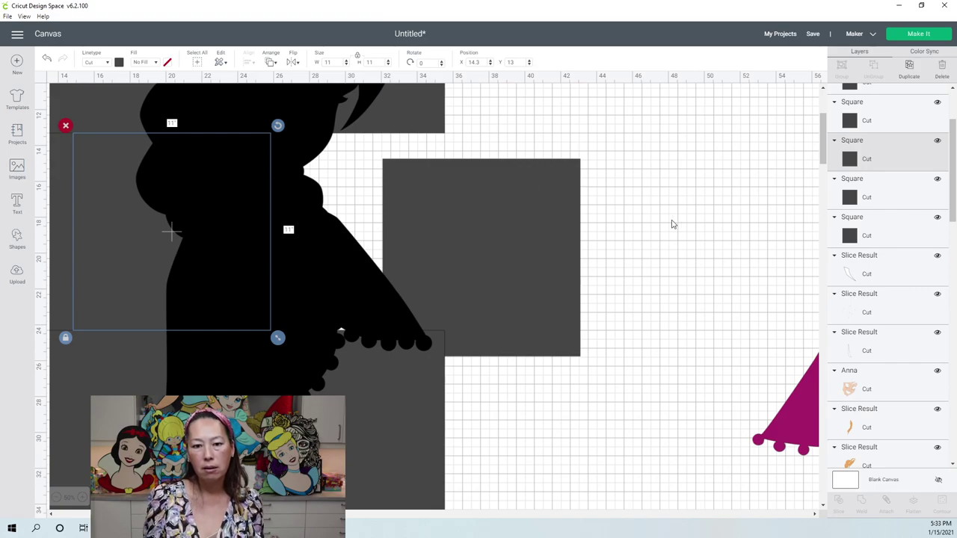
left_click(569, 173)
left_click_drag(533, 184, 758, 185)
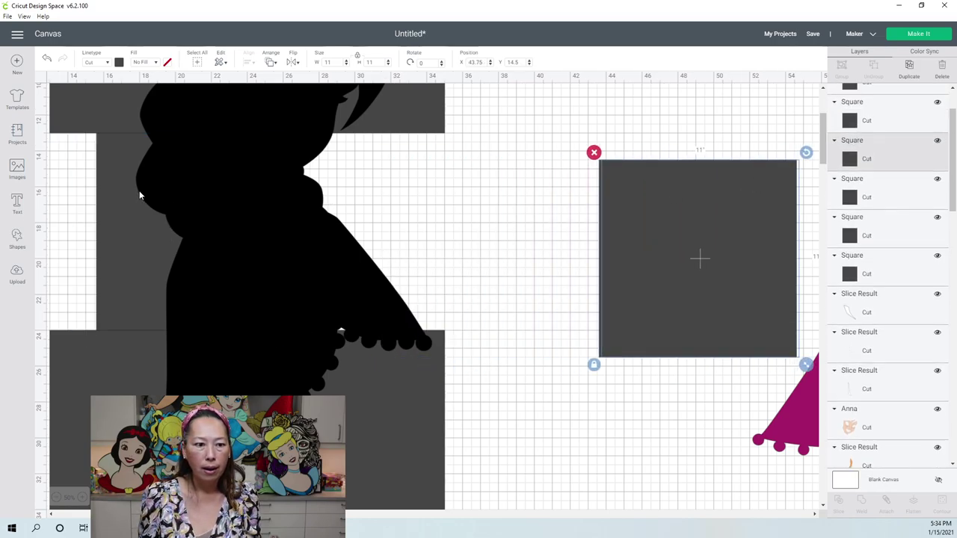
left_click(110, 221)
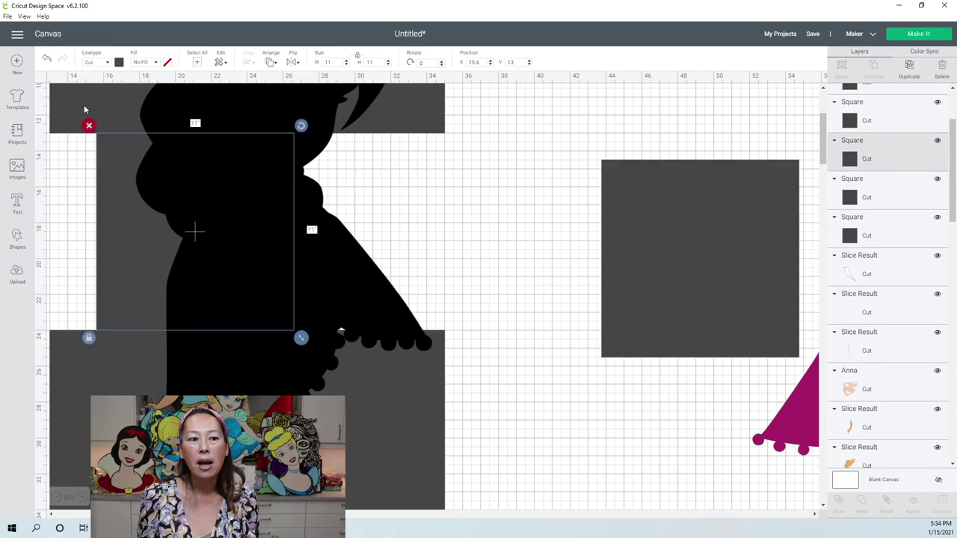
left_click_drag(114, 237, 146, 237)
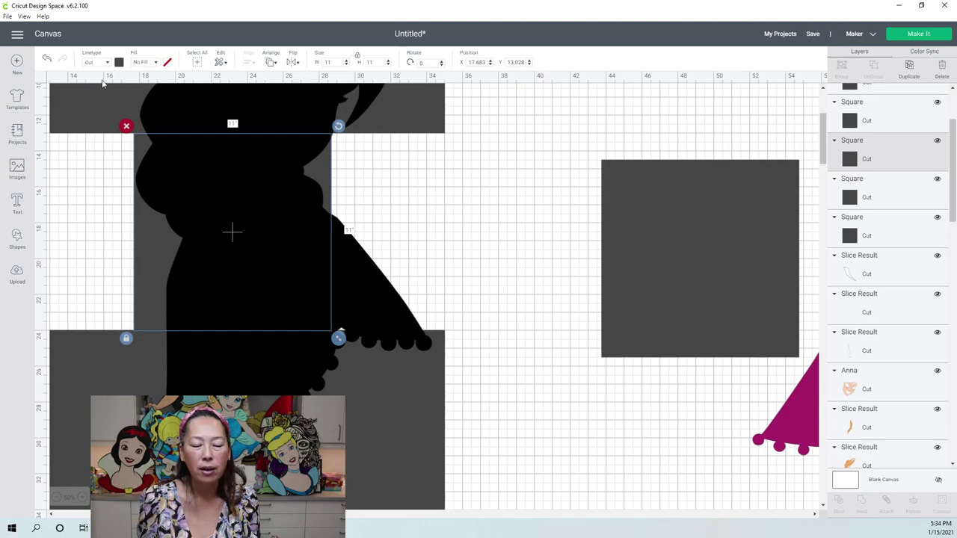
left_click_drag(149, 245, 66, 228)
left_click(79, 219)
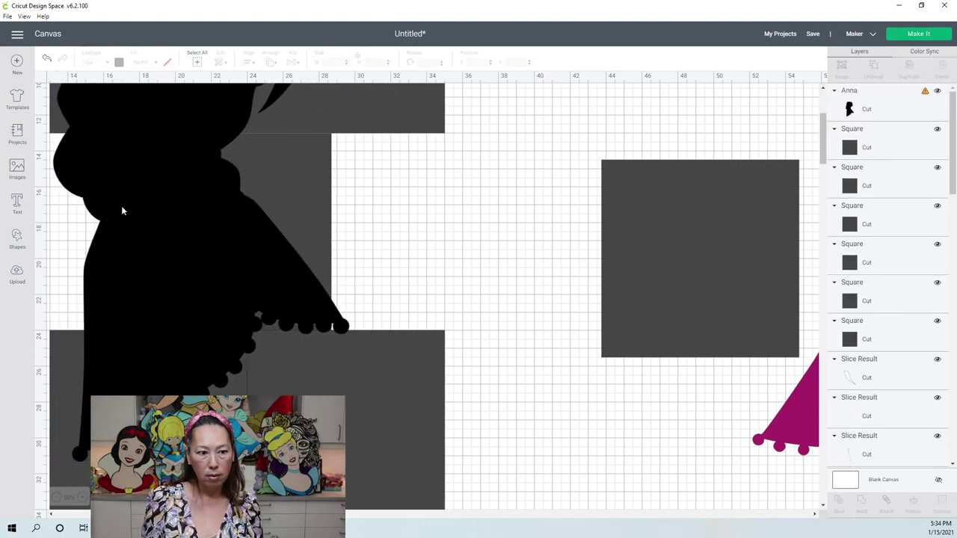
key("ctrl+z")
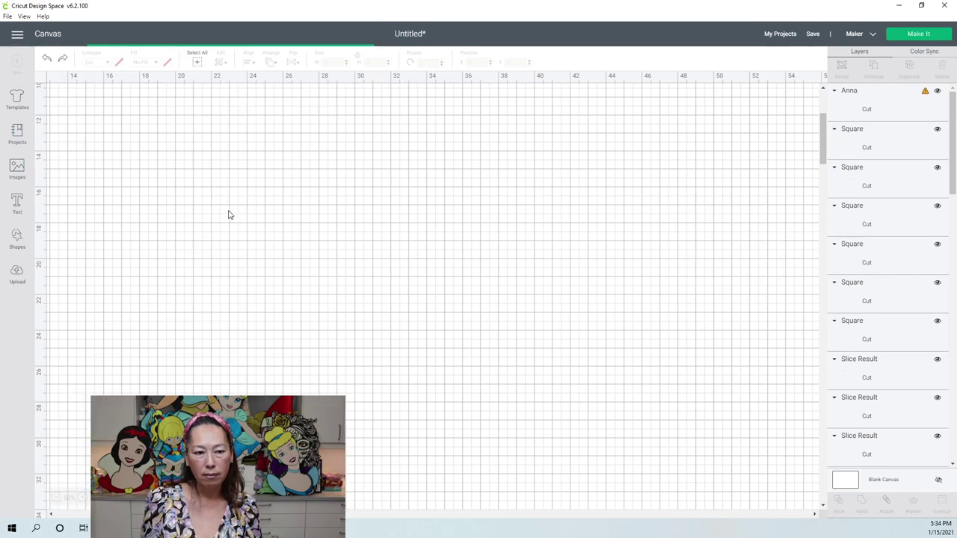
Move the black Anna silhouette off the grid of squares to an open area at about X 65.47, Y 11.11
left_click(55, 497)
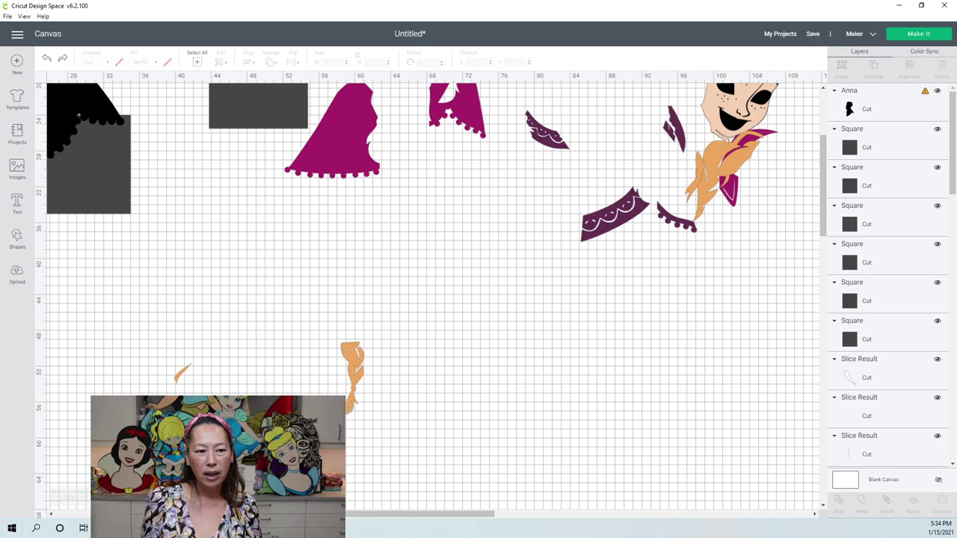
left_click_drag(358, 513, 256, 514)
scroll(259, 337, "up", 5)
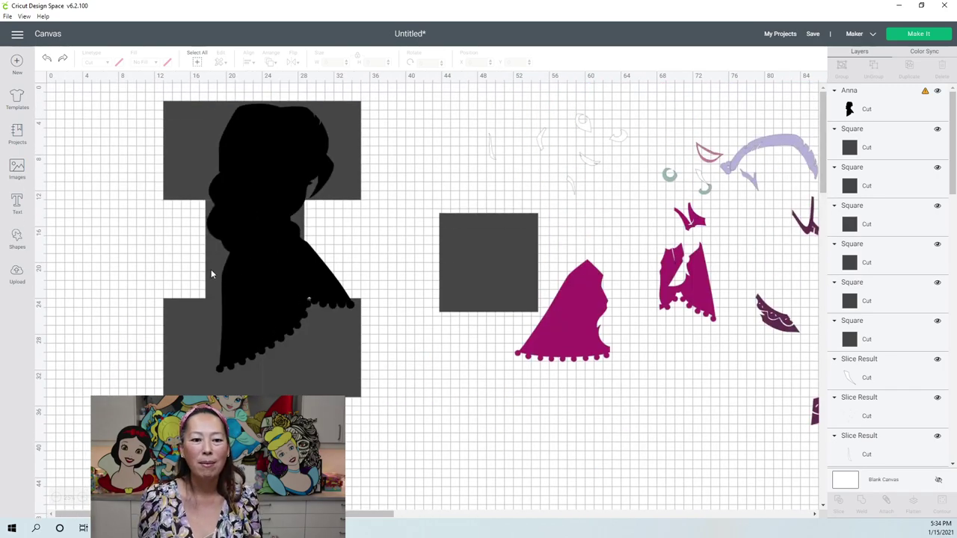
left_click(211, 272)
left_click_drag(344, 192, 772, 272)
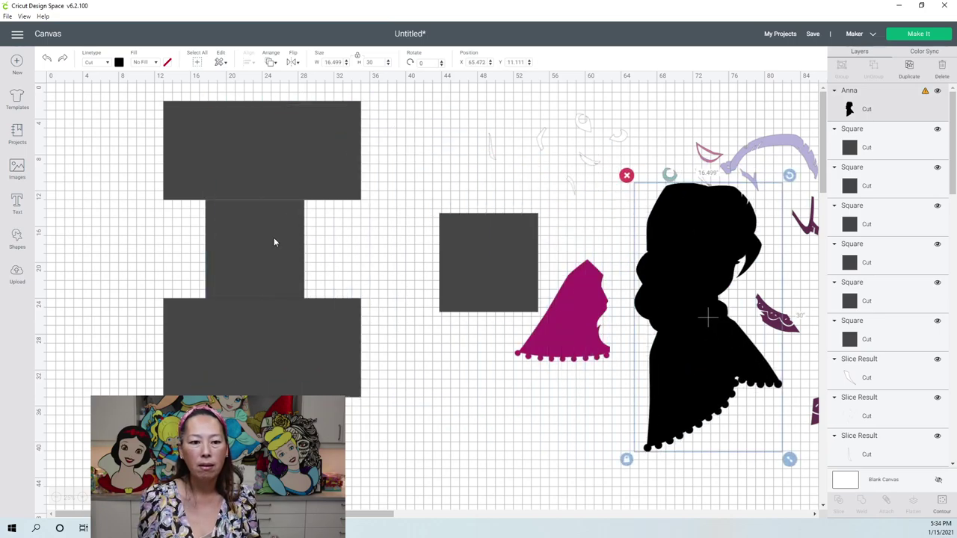
Delete the two displaced middle-row squares, leaving the upper and lower rows
left_click(275, 242)
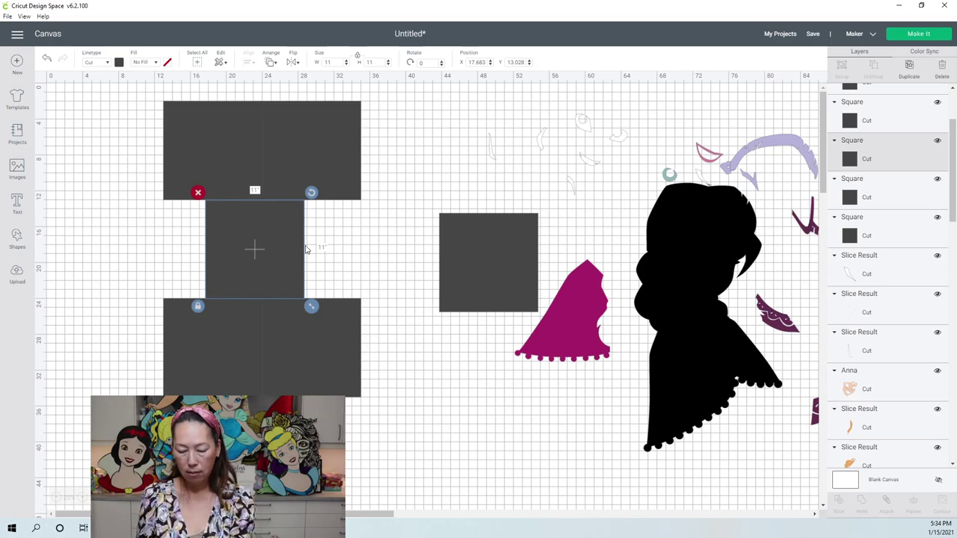
key("Delete")
left_click(500, 246)
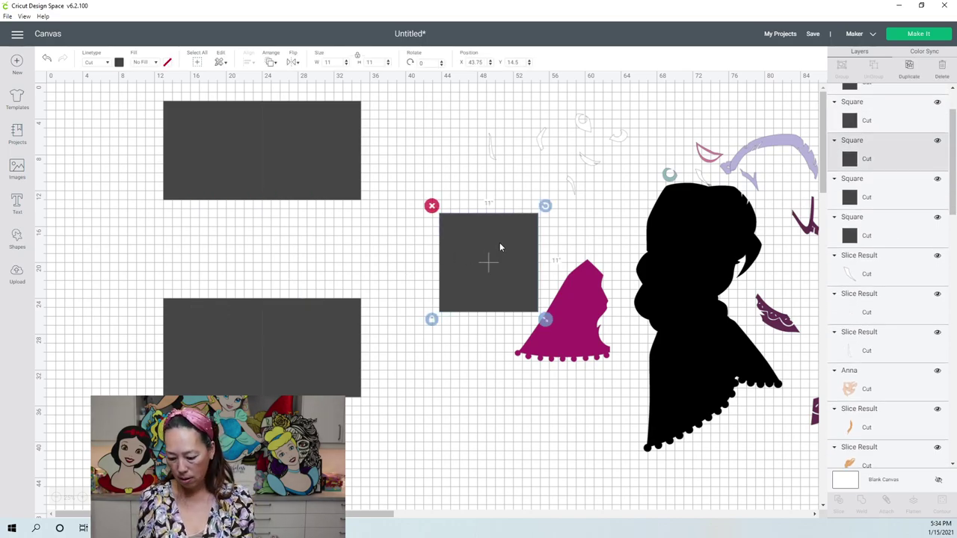
key("Delete")
Duplicate the lower pair of squares and place the copies as the middle row at X 13, Y 13
left_click_drag(345, 424, 172, 333)
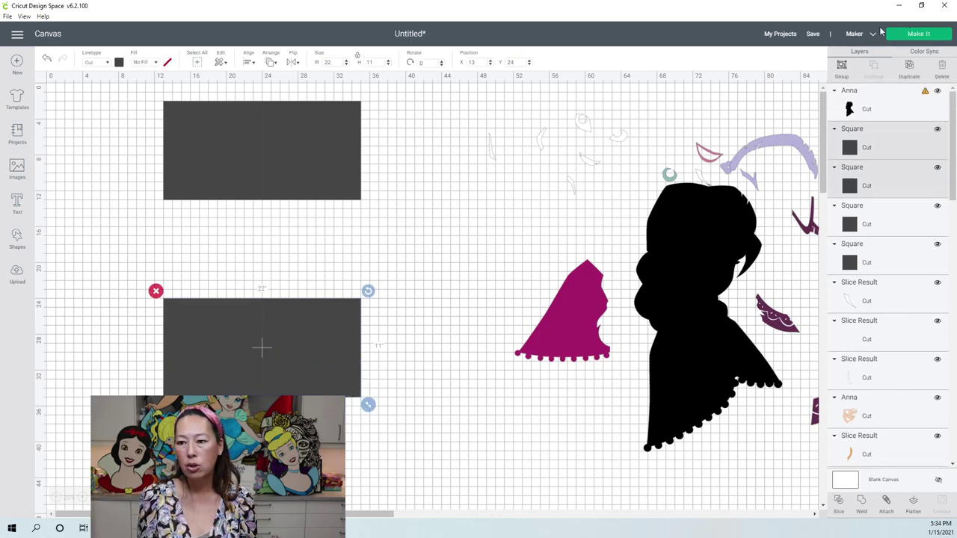
left_click(910, 67)
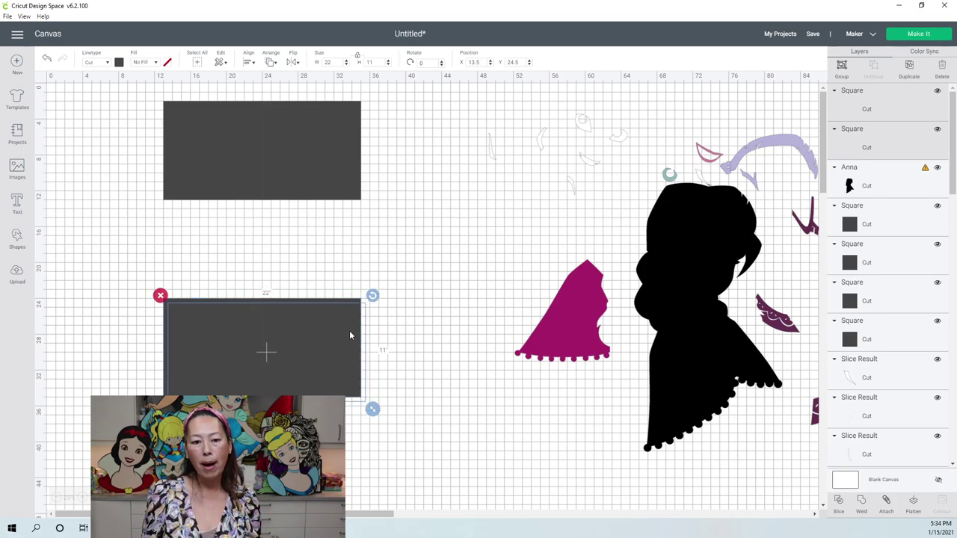
left_click_drag(340, 337, 335, 231)
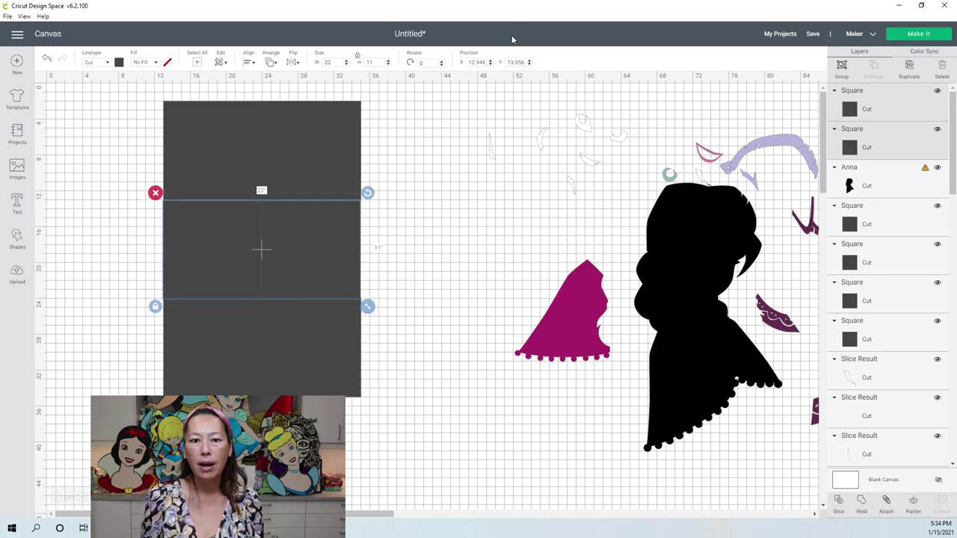
left_click(483, 62)
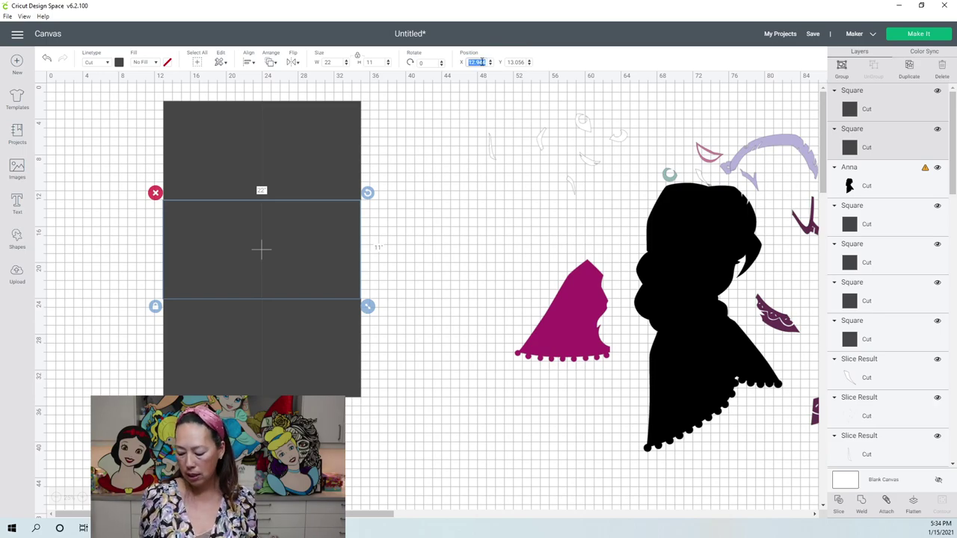
type("13")
key("Tab")
type("13")
key("Return")
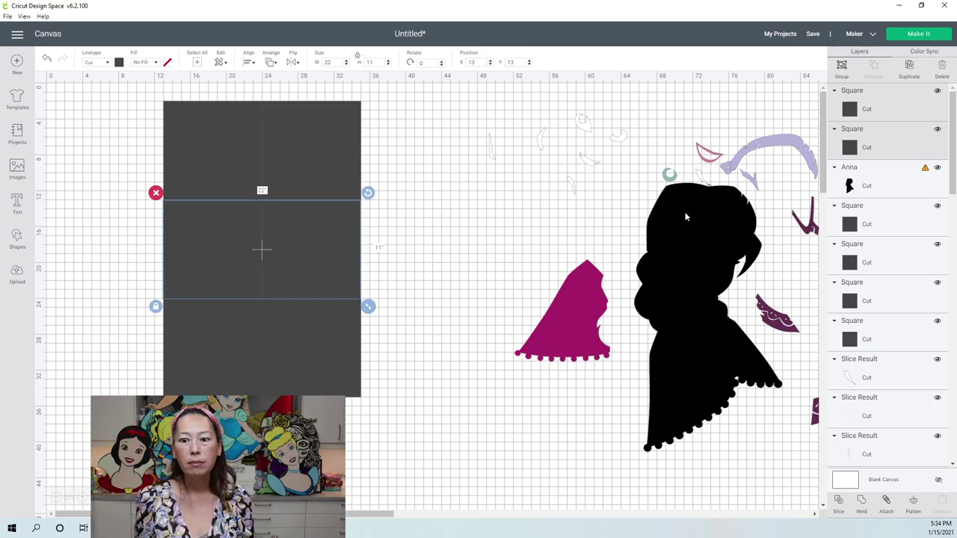
Move the black silhouette back over the grid, bring it in front of all squares and position it at about X 17.03, Y 2.06
left_click_drag(686, 217, 204, 157)
left_click(270, 65)
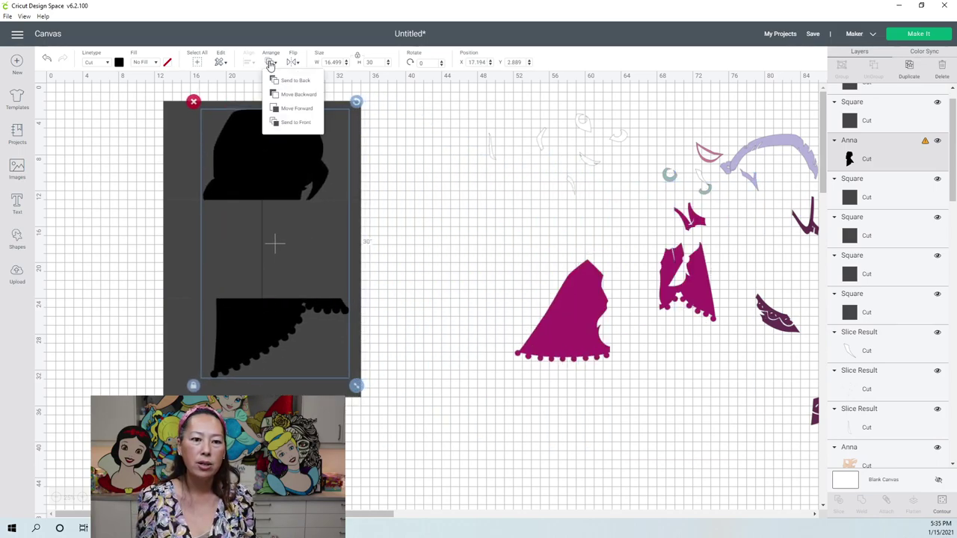
left_click(282, 127)
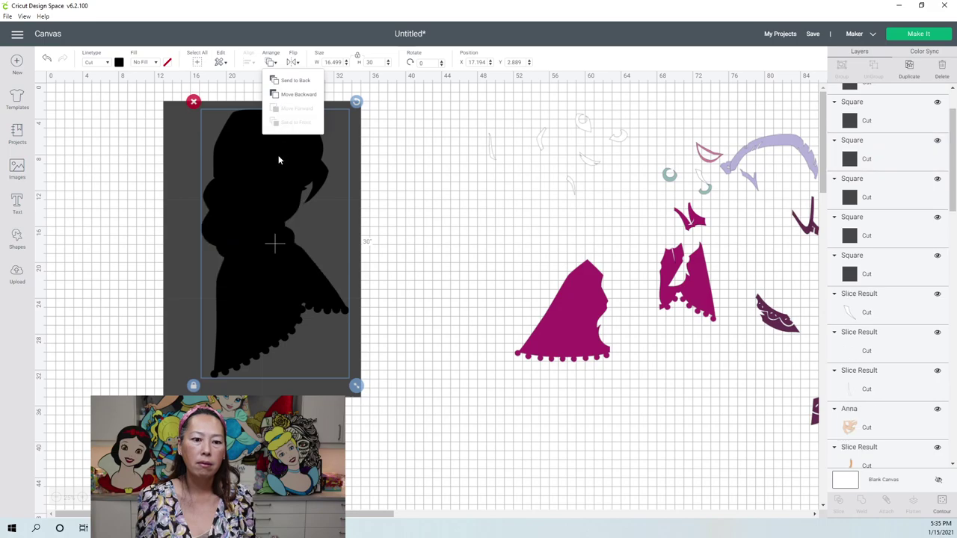
left_click_drag(266, 157, 266, 156)
left_click_drag(311, 177, 311, 178)
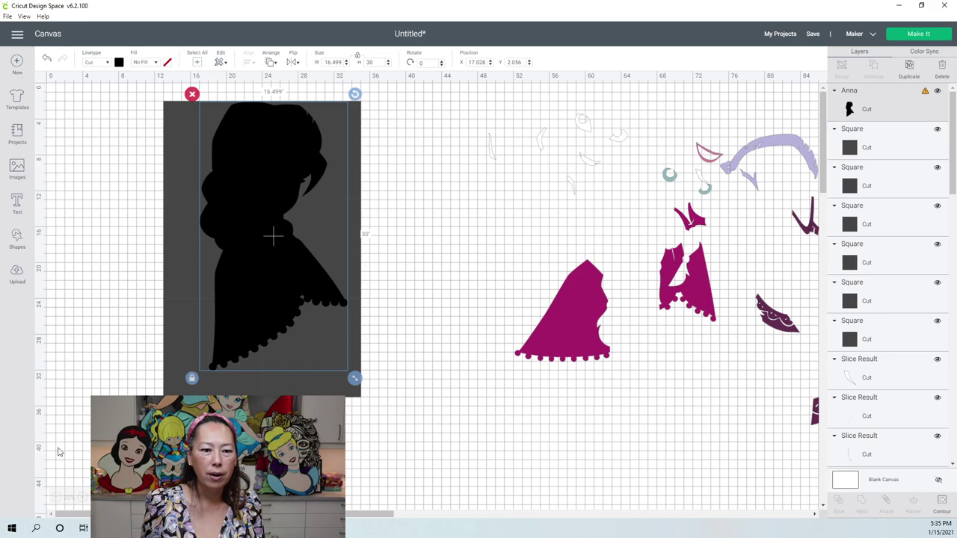
Rotate the black silhouette about 12.18° clockwise over the grid of squares so it fits the sections better
left_click(84, 497)
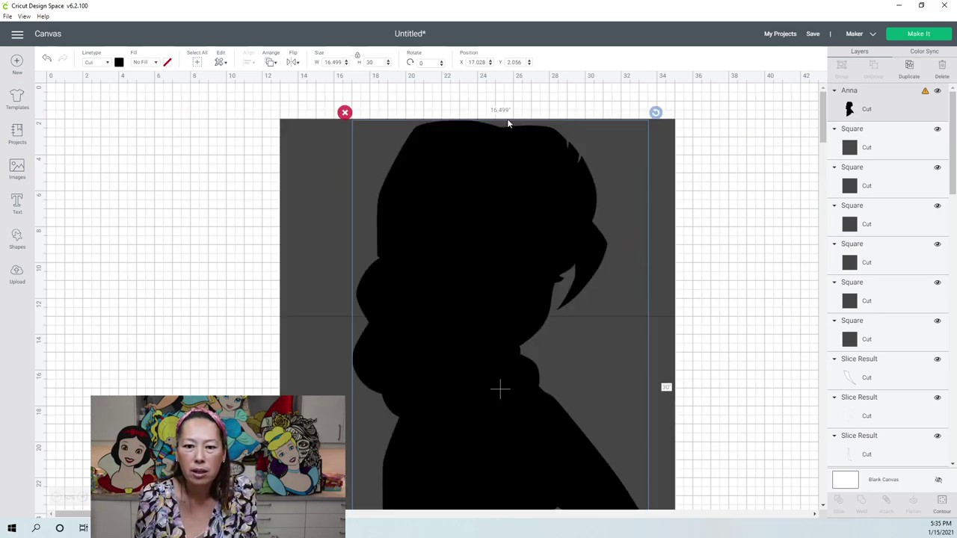
scroll(480, 233, "down", 5)
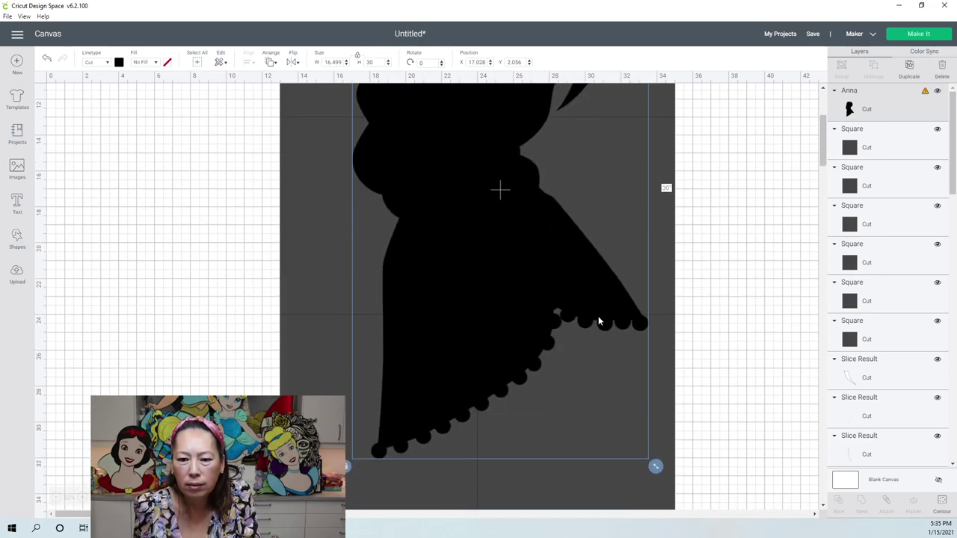
scroll(598, 321, "up", 5)
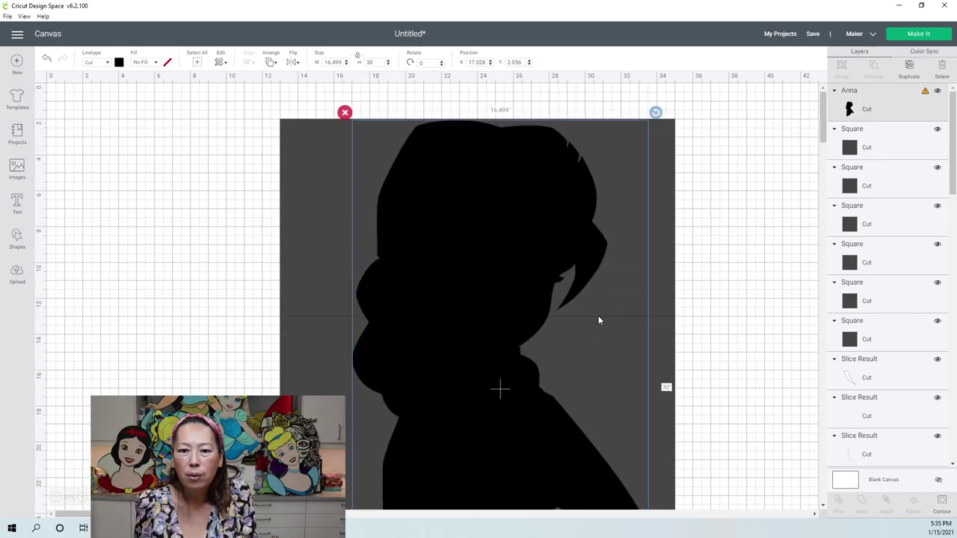
scroll(598, 321, "down", 5)
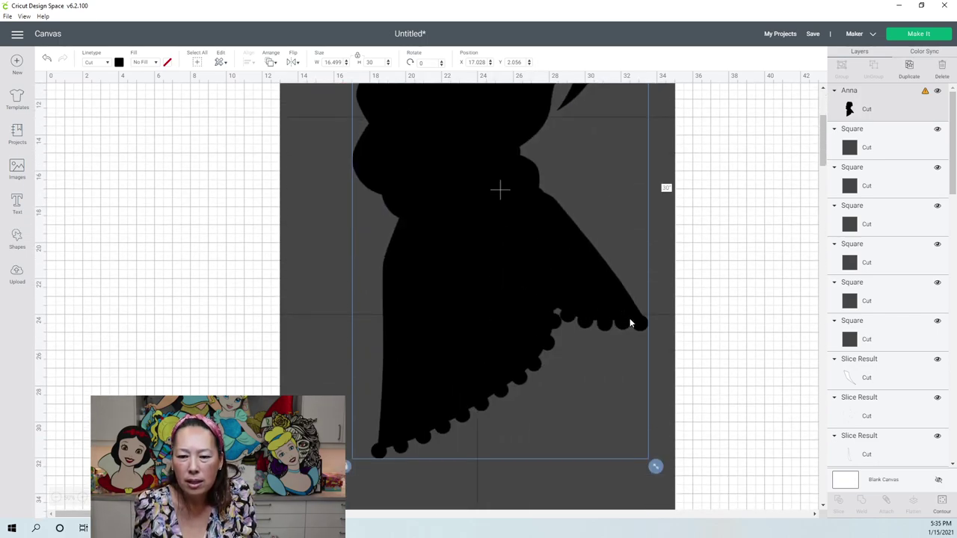
scroll(605, 322, "up", 5)
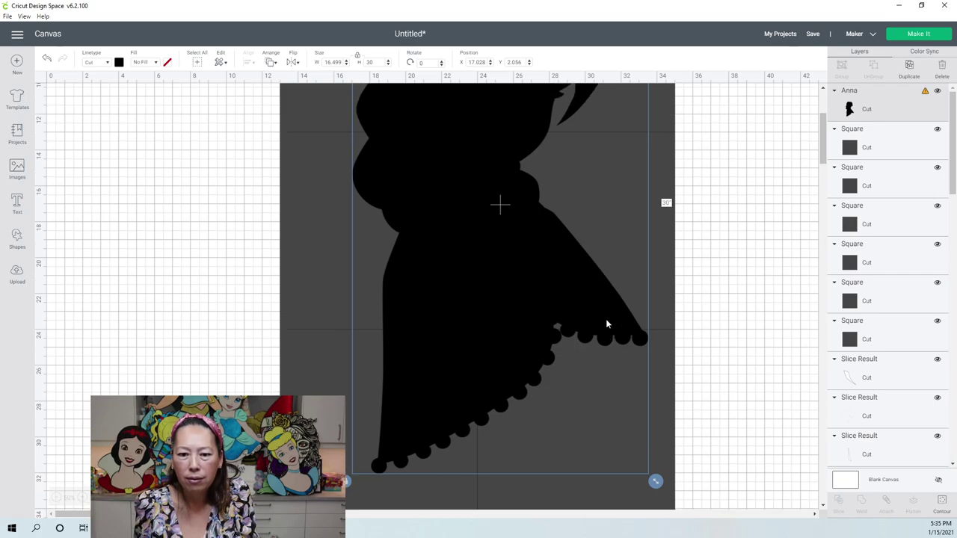
left_click_drag(523, 192, 513, 220)
left_click_drag(647, 142, 682, 199)
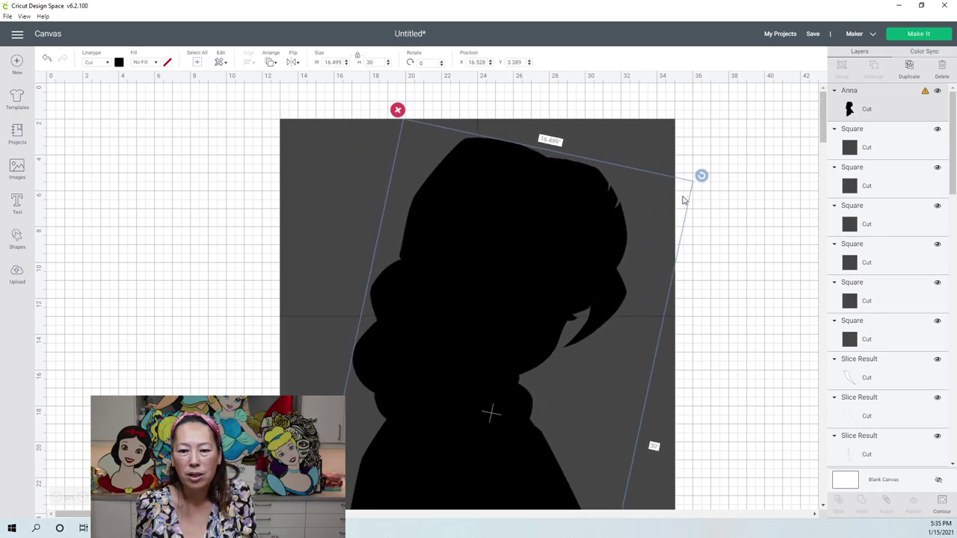
Reposition the tilted silhouette lower on the grid, at about X 14.85, Y 5.89, keeping it within the squares
scroll(556, 208, "down", 5)
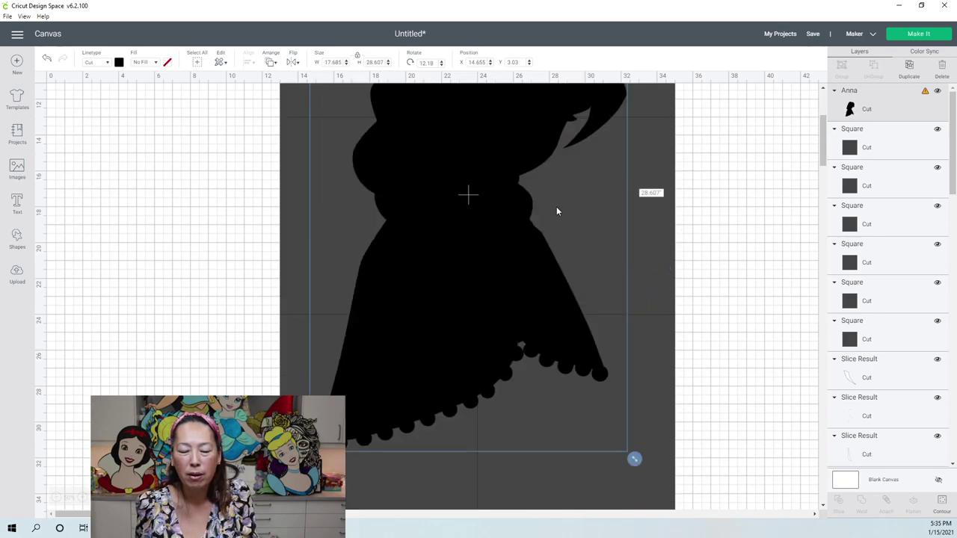
left_click_drag(492, 132, 494, 177)
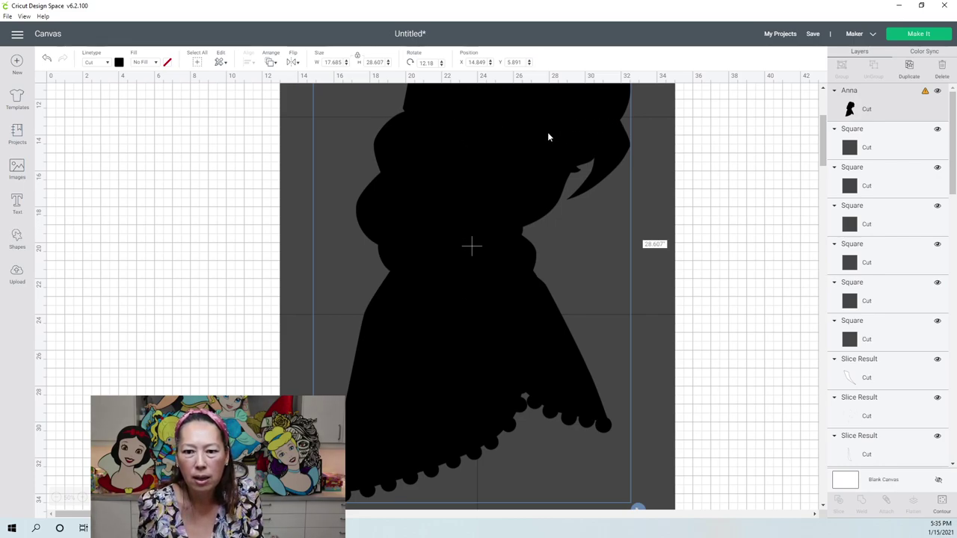
scroll(550, 197, "up", 3)
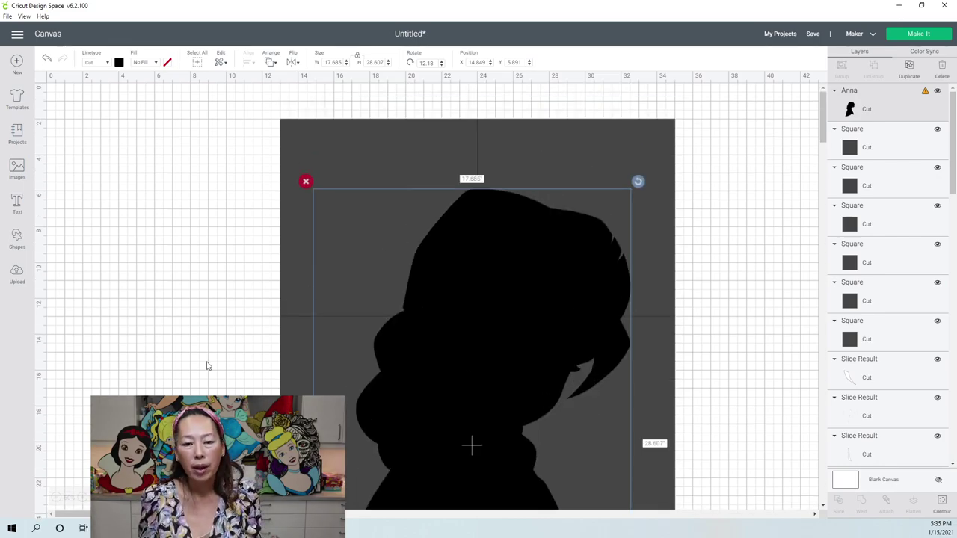
left_click(56, 498)
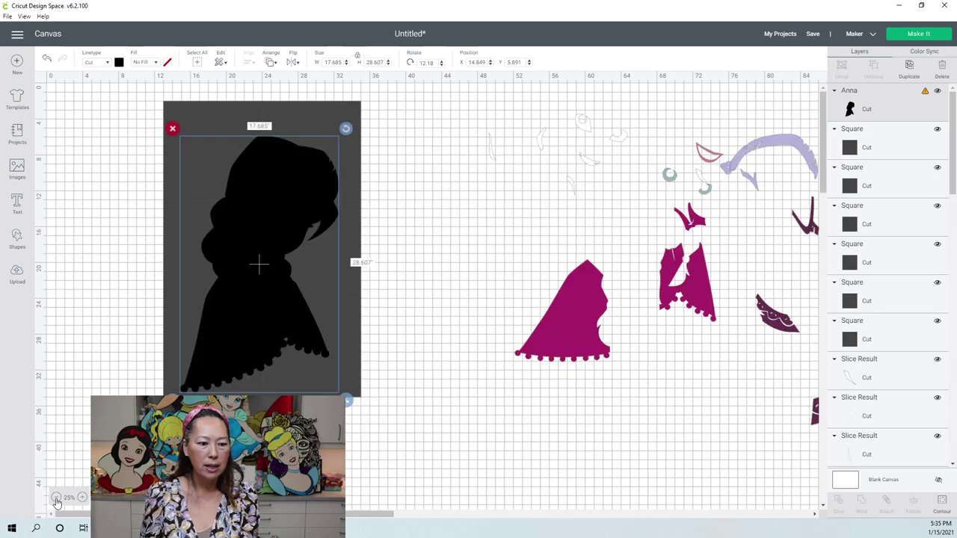
Slice the black silhouette with the upper, middle and lower squares of the grid's left column, one square at a time
left_click(91, 146)
left_click_drag(98, 110, 250, 162)
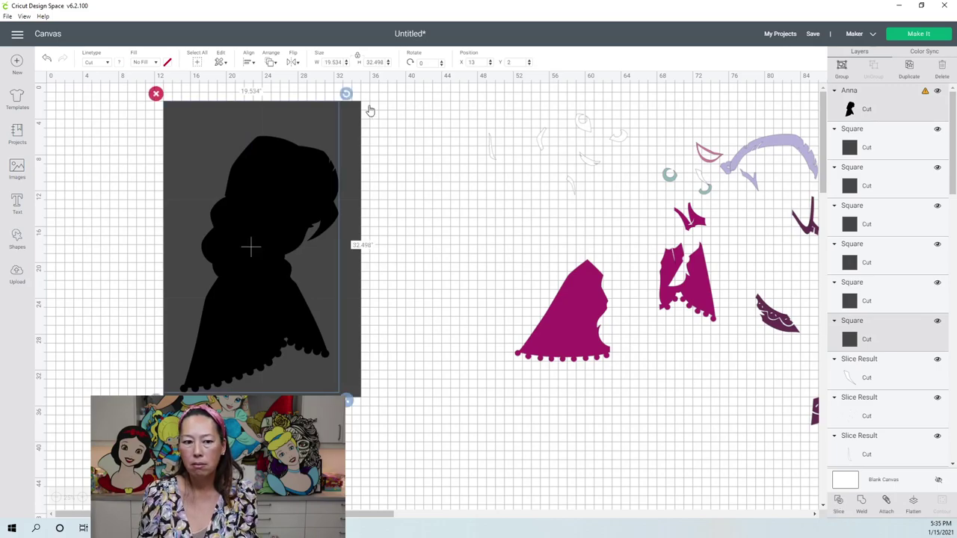
key("Delete")
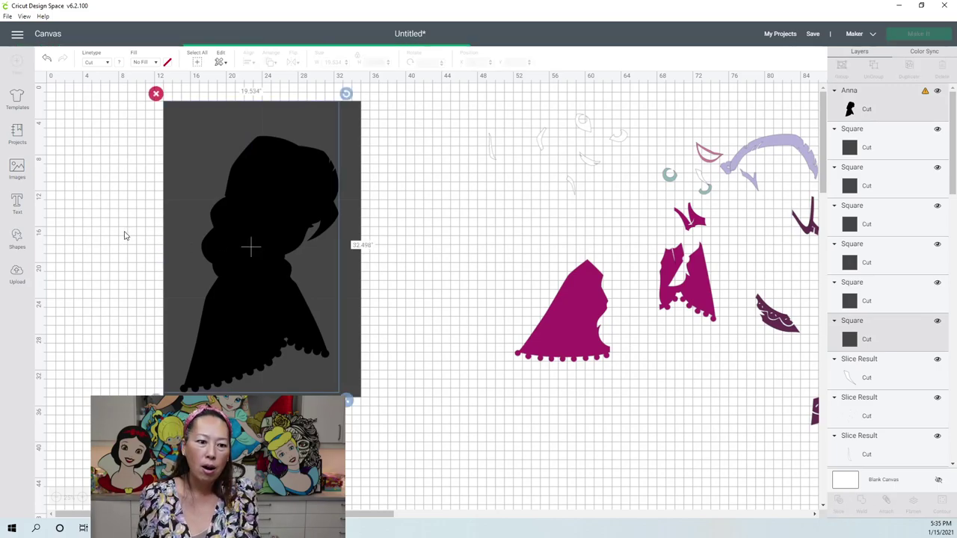
left_click_drag(122, 230, 223, 256)
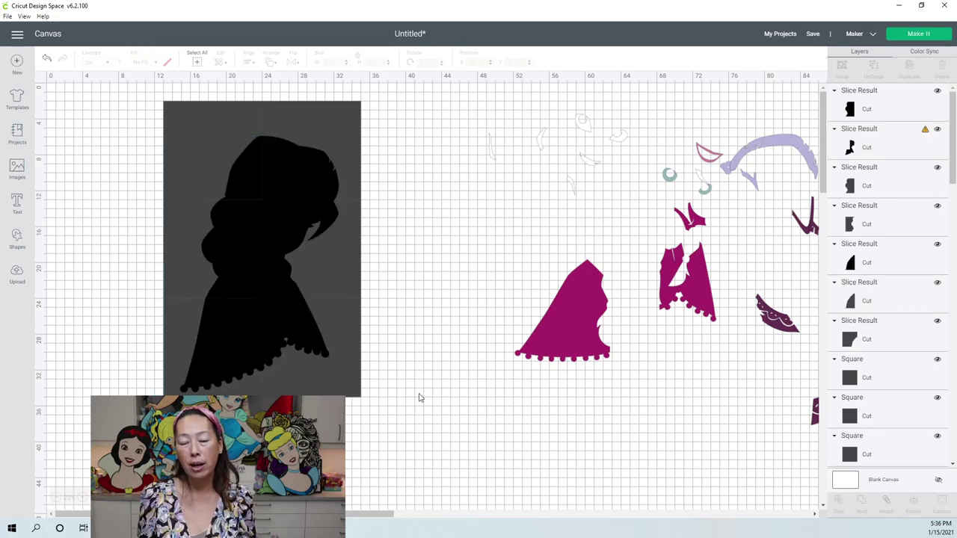
left_click_drag(131, 343, 216, 390)
left_click_drag(229, 171, 239, 161)
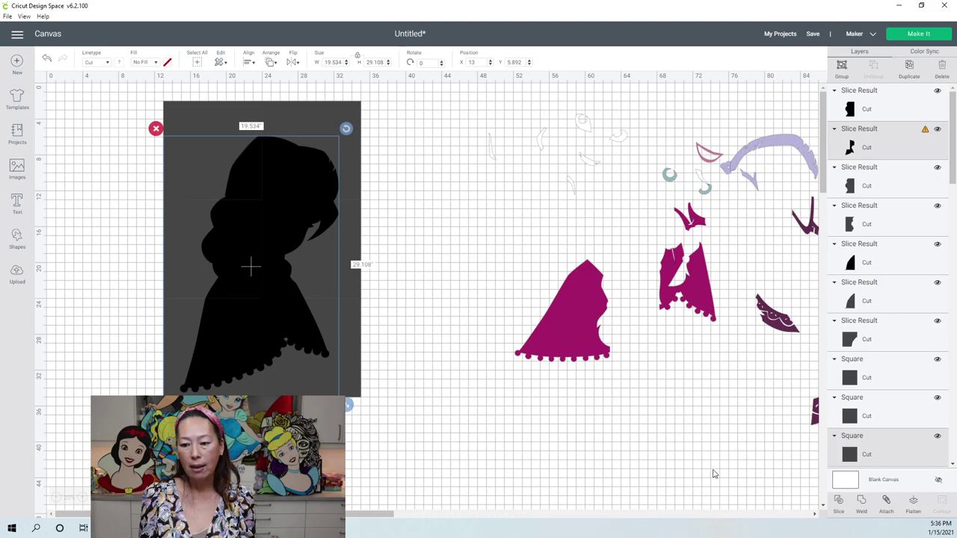
left_click(839, 501)
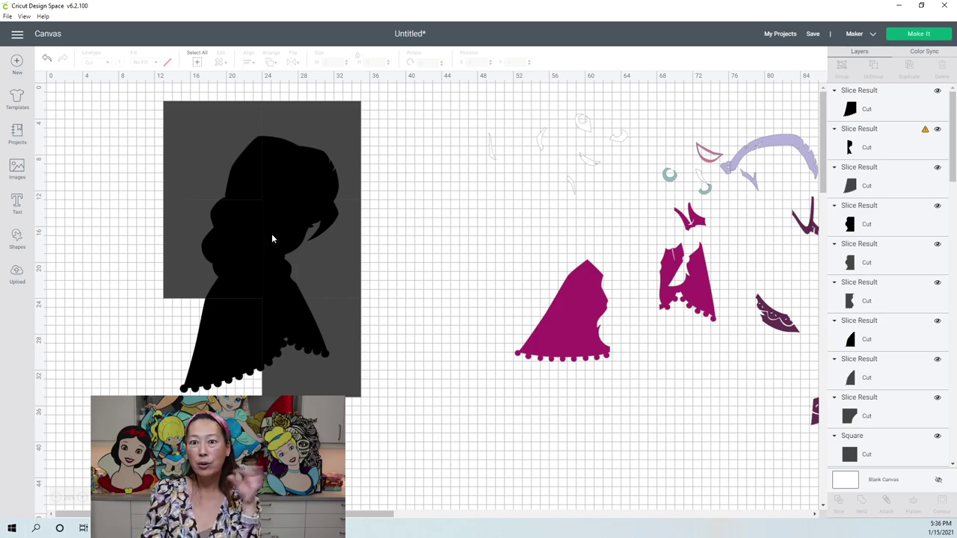
Move the three black sections cut from the left column off the grid and stack them in the open area beside it
left_click(239, 168)
left_click_drag(239, 167, 83, 148)
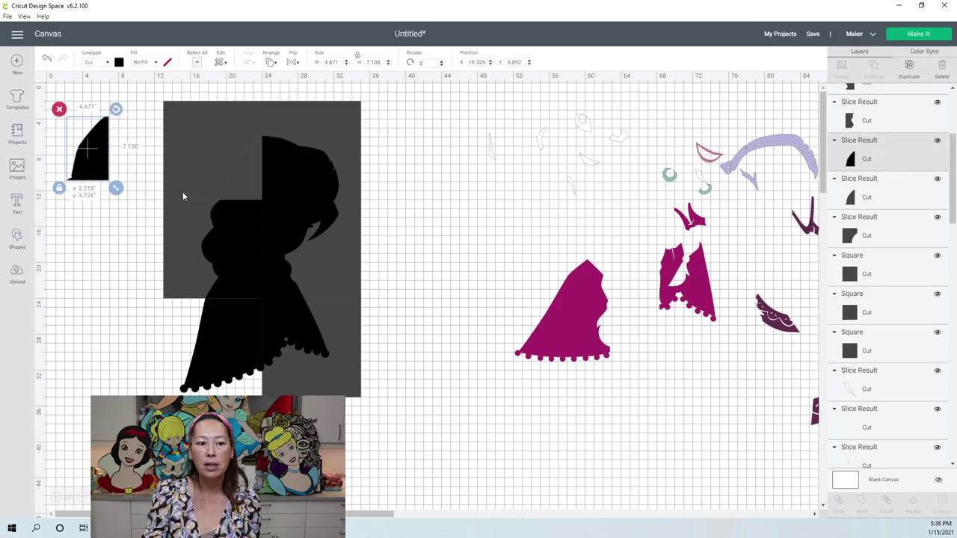
left_click(237, 226)
left_click_drag(237, 226, 81, 207)
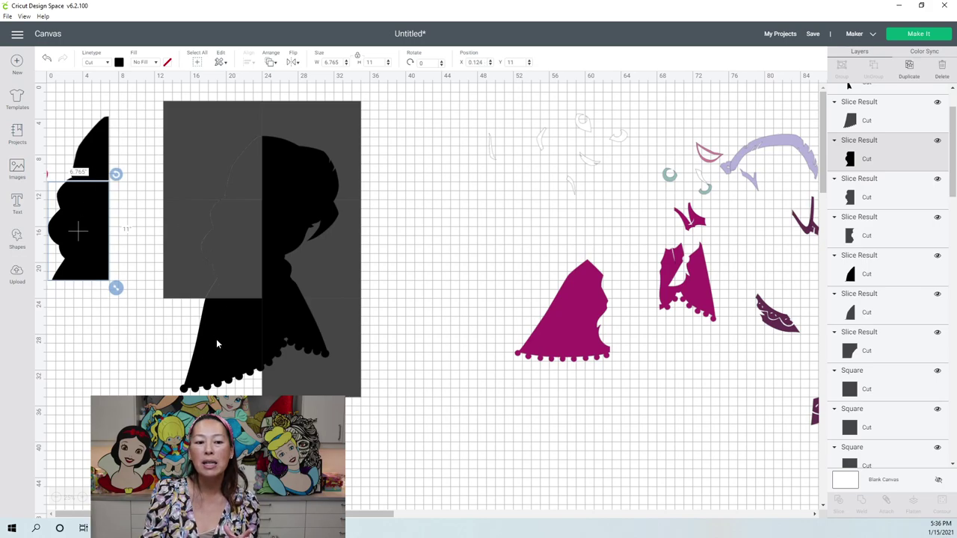
left_click_drag(216, 340, 82, 292)
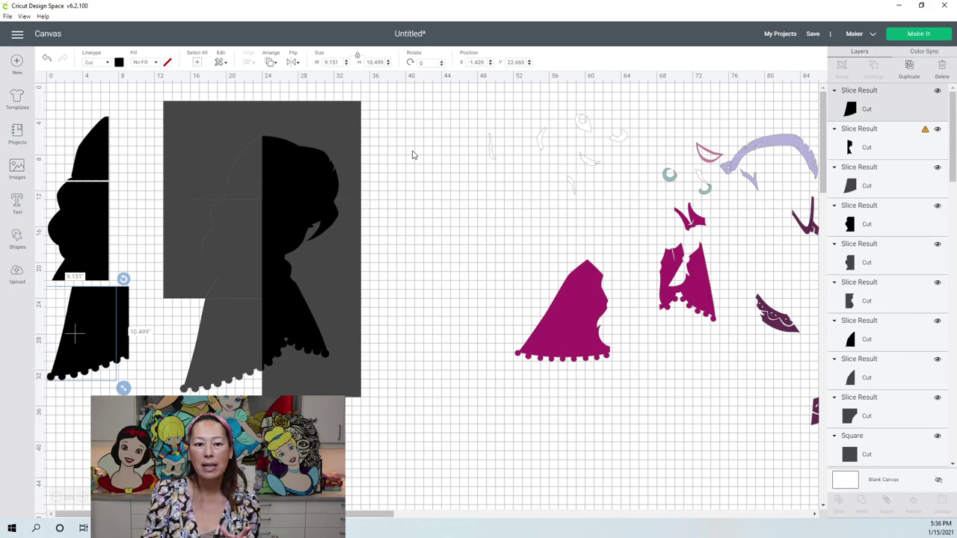
Slice the remaining black silhouette with the upper and then the middle square of the grid's right column
left_click_drag(378, 111, 311, 175)
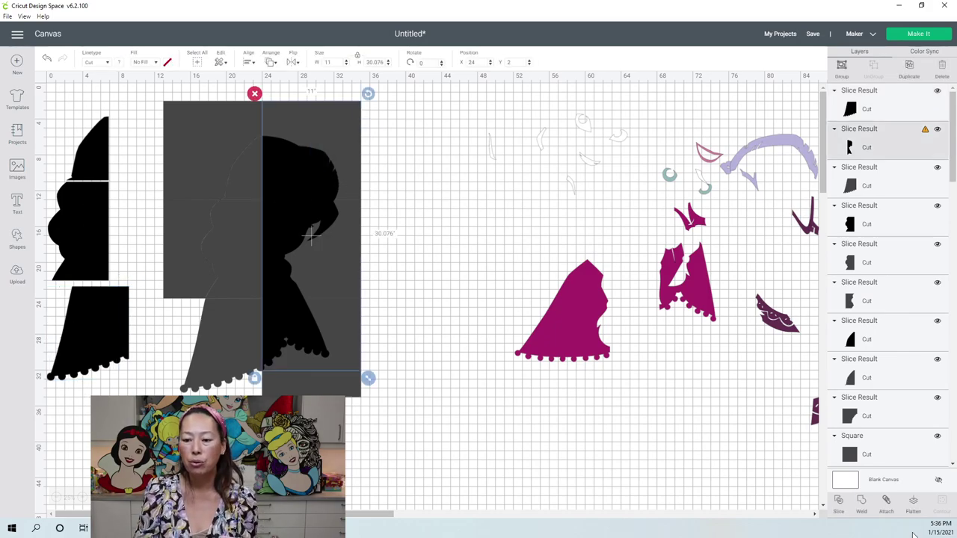
left_click(837, 500)
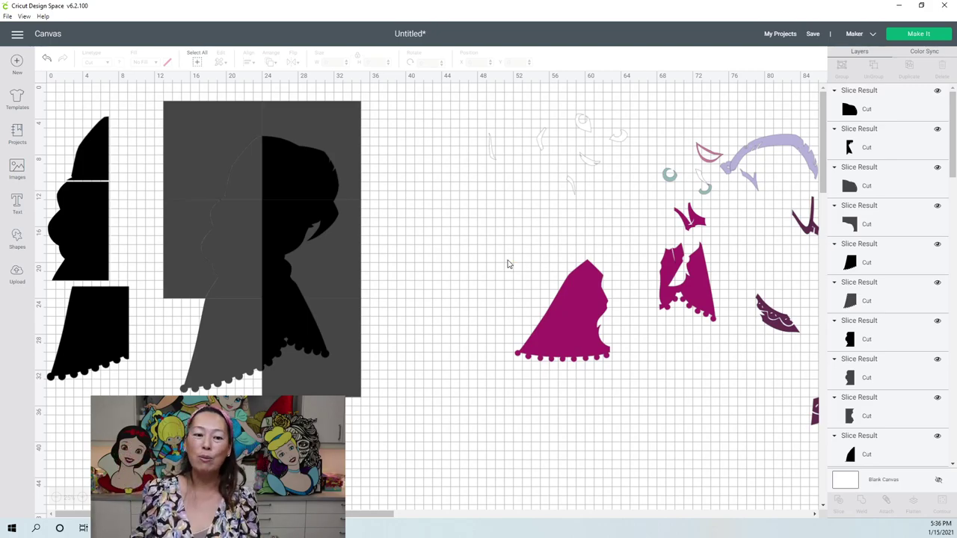
left_click_drag(393, 232, 291, 242)
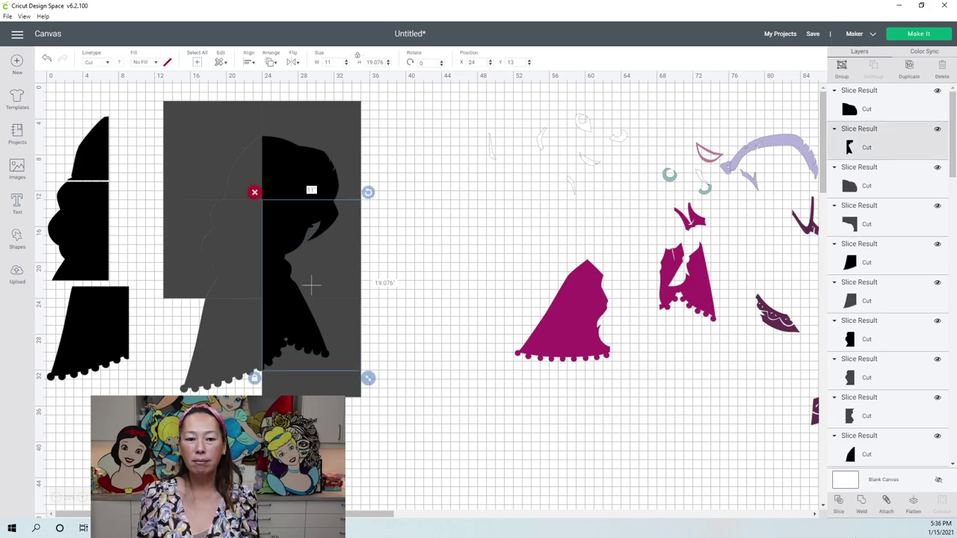
left_click(840, 504)
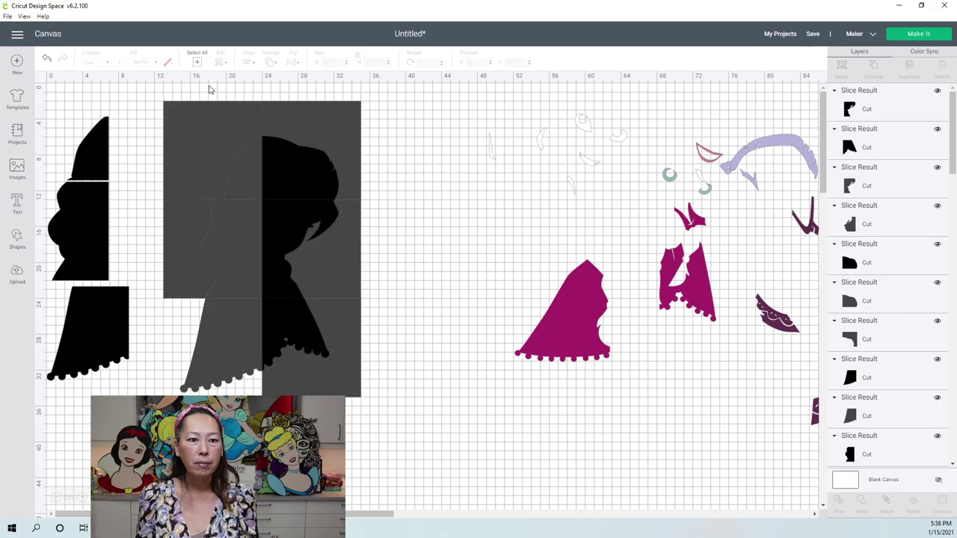
Delete the leftover gray slice pieces in the grid's left column, including the small upper hair-shaped piece
left_click_drag(206, 86, 207, 380)
key("Delete")
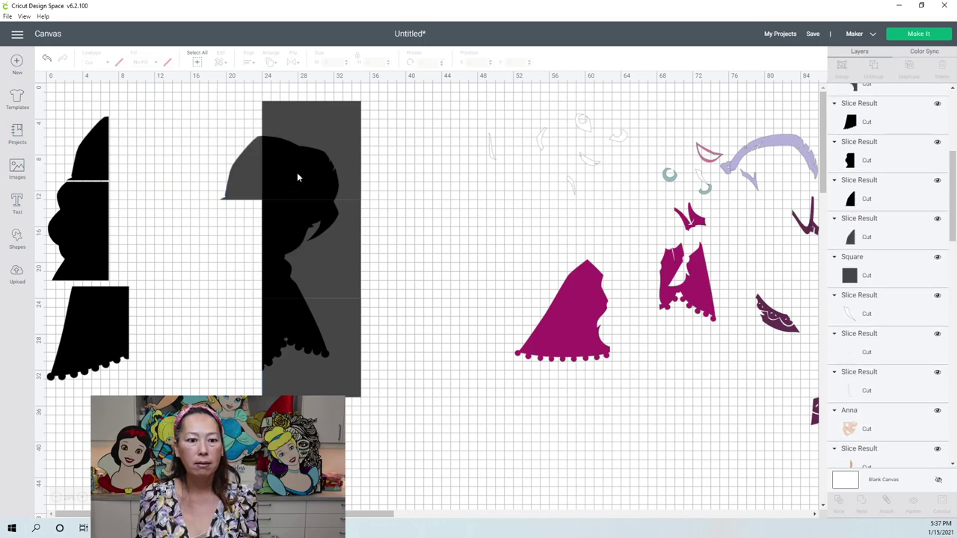
left_click(252, 176)
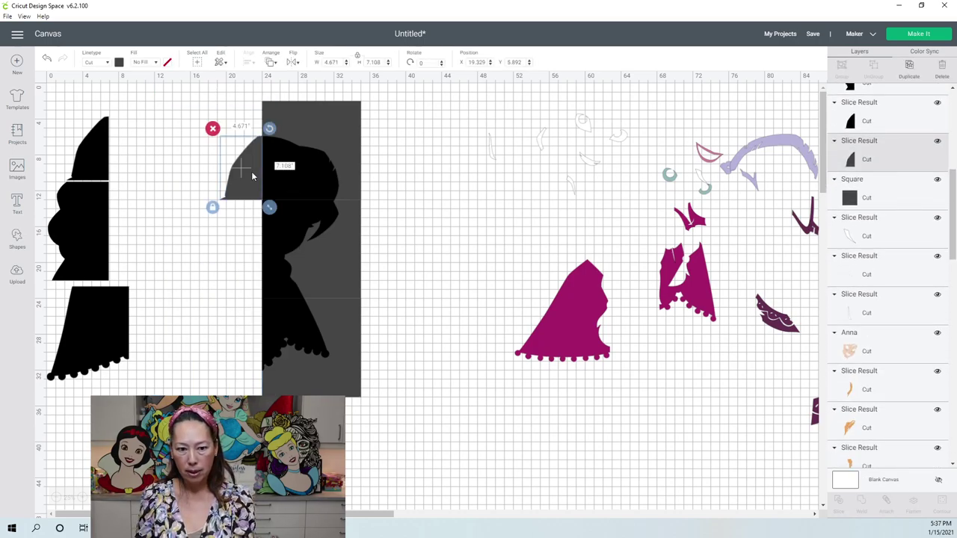
key("Delete")
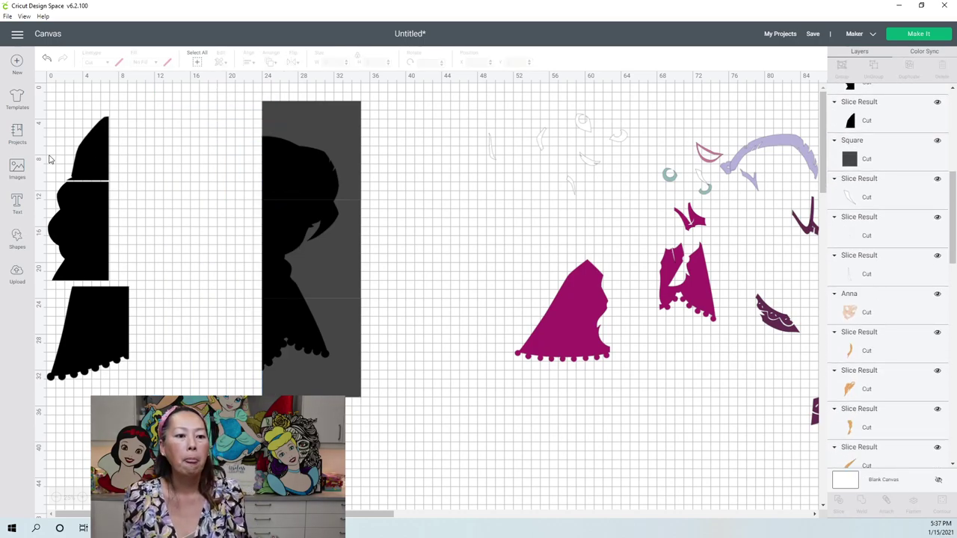
Line up the six black sections as a silhouette with narrow gaps and delete the gray pieces remaining in the right column
left_click_drag(54, 153, 105, 211)
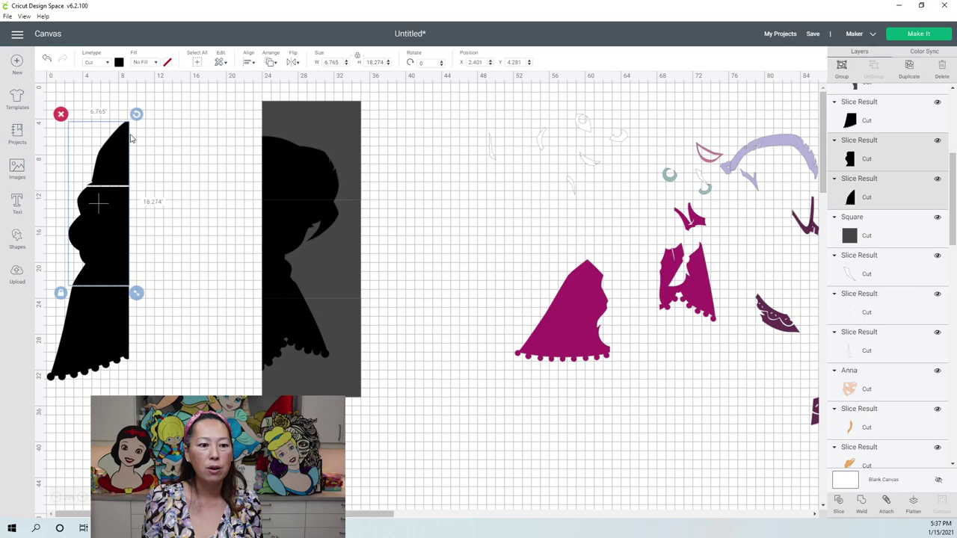
left_click_drag(300, 176, 148, 160)
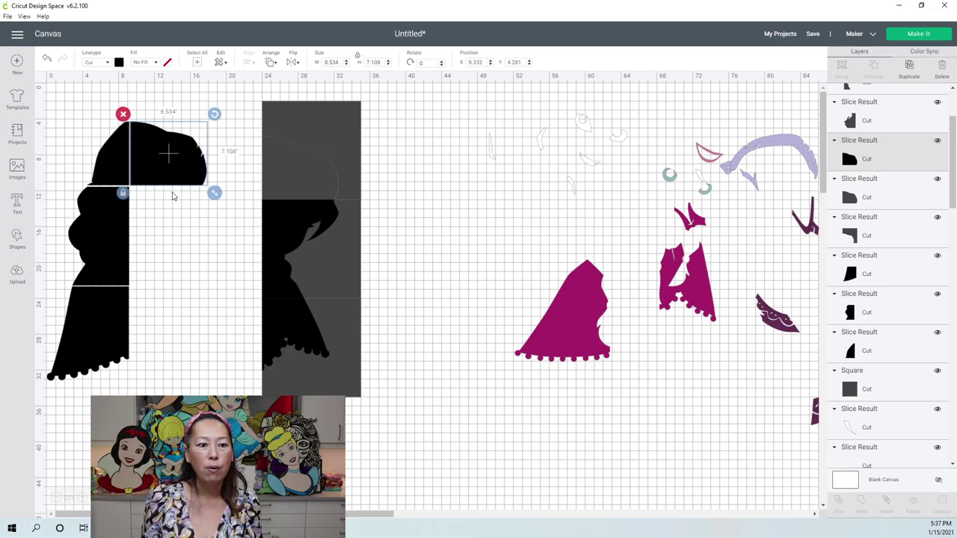
left_click_drag(306, 228, 177, 216)
left_click_drag(263, 314, 150, 306)
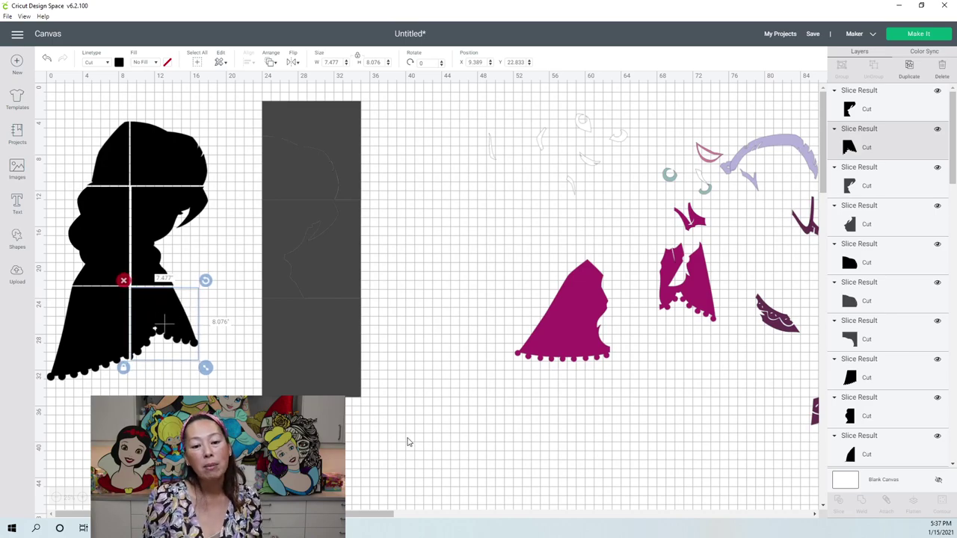
left_click_drag(408, 439, 285, 140)
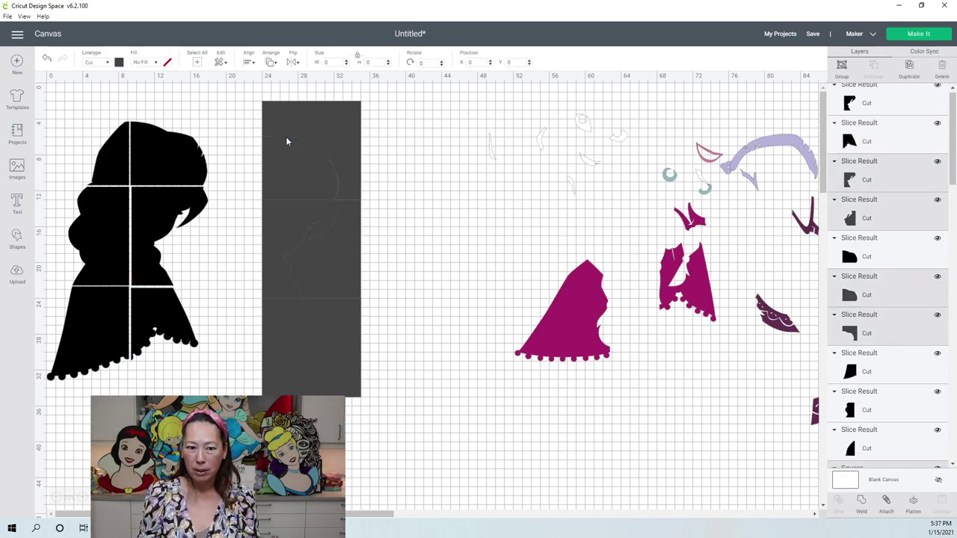
key("Delete")
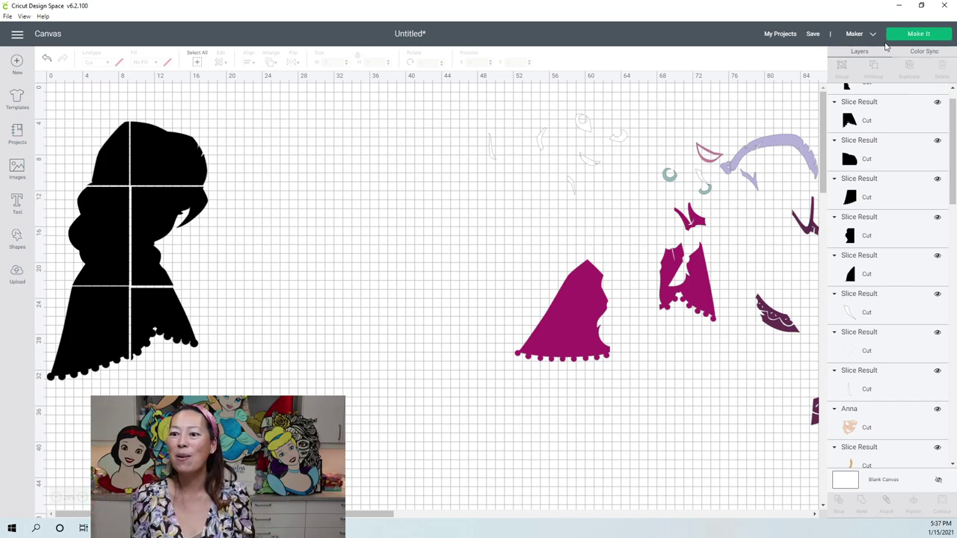
Send the project to mat preparation and accept continuing with a larger mat
left_click(934, 34)
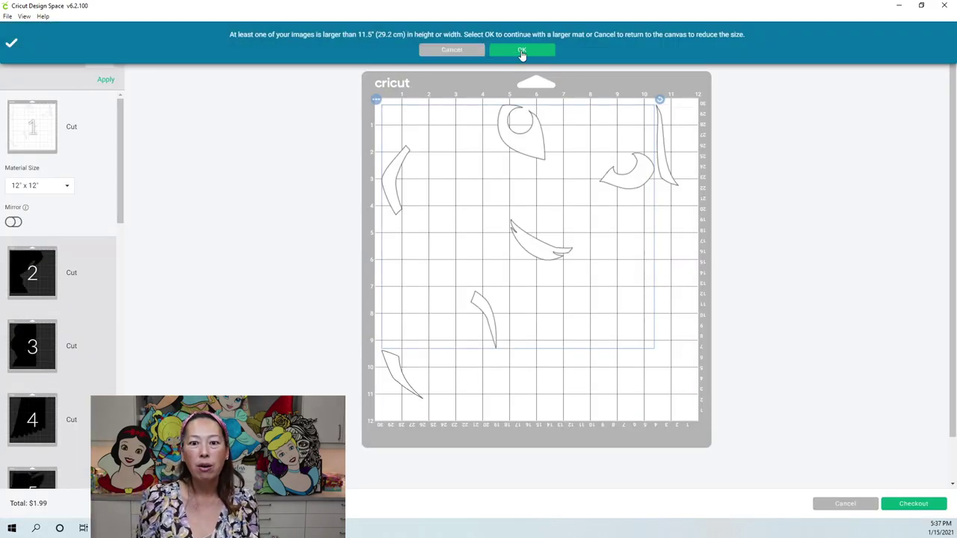
left_click(527, 51)
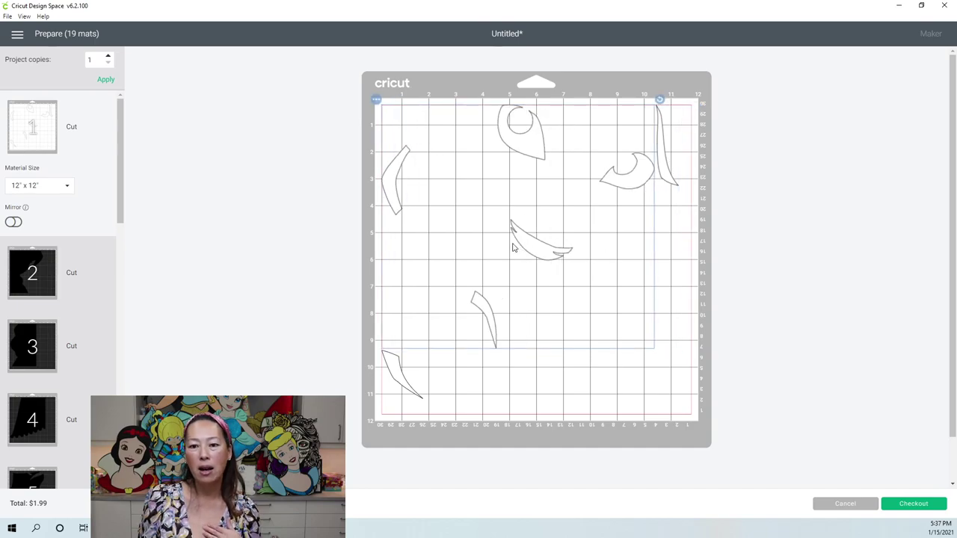
Move the small curved piece near the lower edge of mat 1 up into the free space beside the other small pieces
left_click(397, 369)
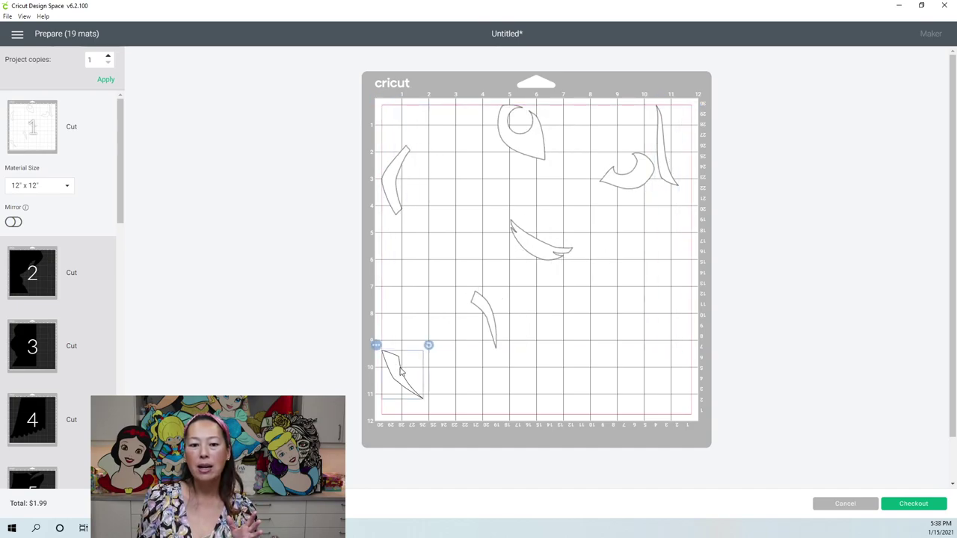
left_click_drag(399, 267, 433, 144)
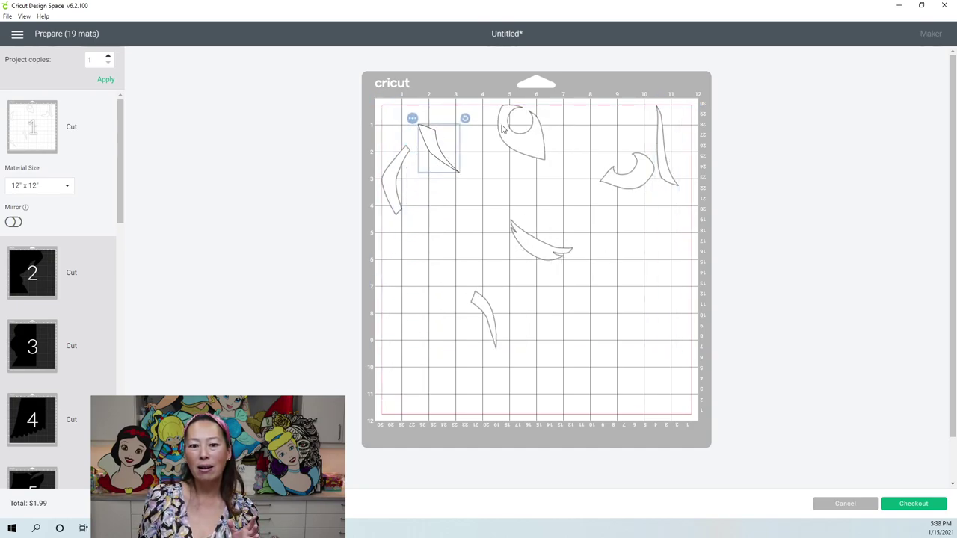
left_click_drag(504, 167, 479, 136)
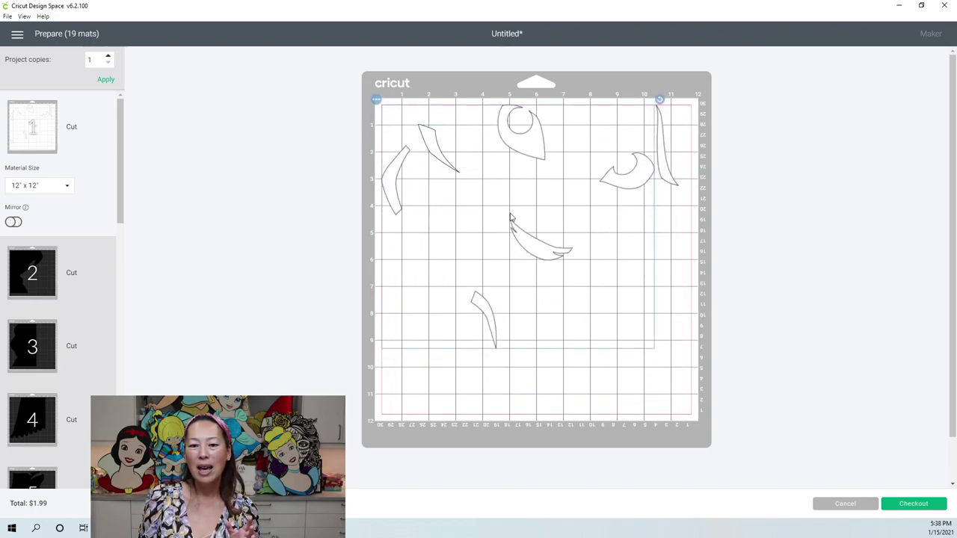
Move the long thin piece at the right side of mat 1 into the gap beside the other small pieces
left_click(674, 181)
left_click_drag(662, 181, 471, 181)
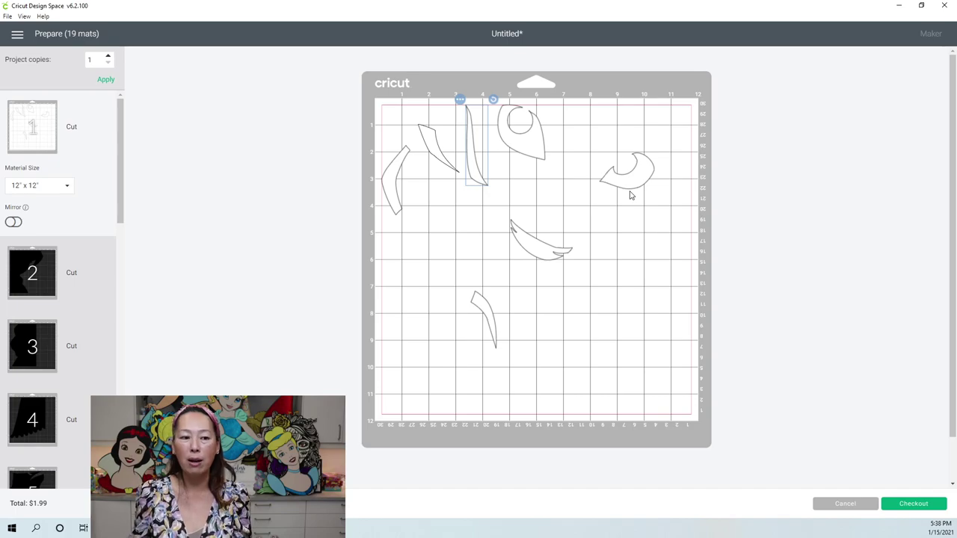
Review the black pieces on mats 2 through 6 for free space to combine them
left_click(27, 274)
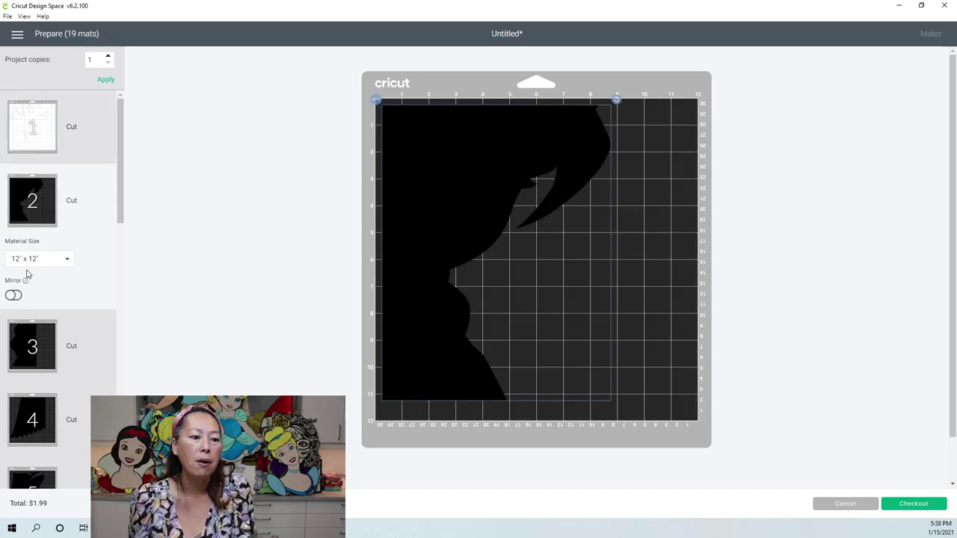
left_click(32, 351)
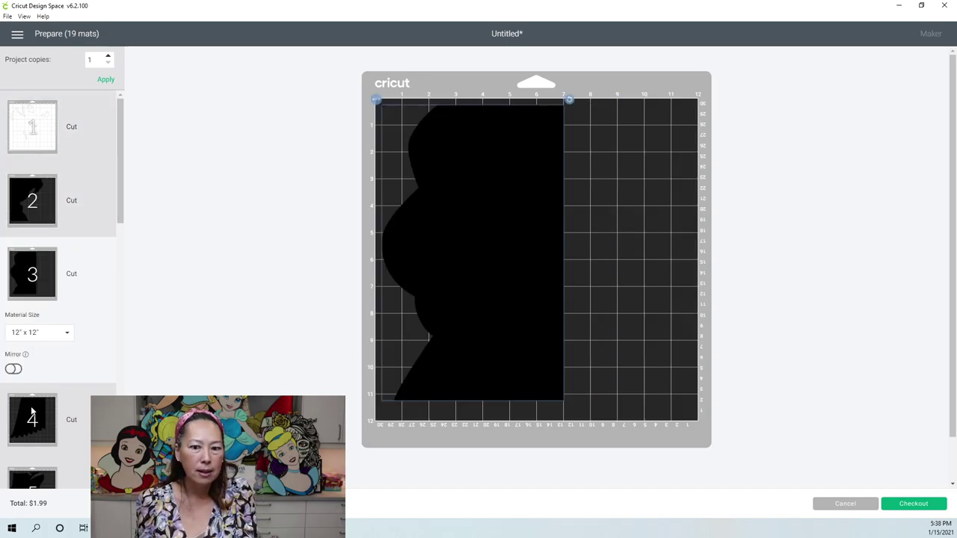
left_click(32, 411)
left_click(40, 354)
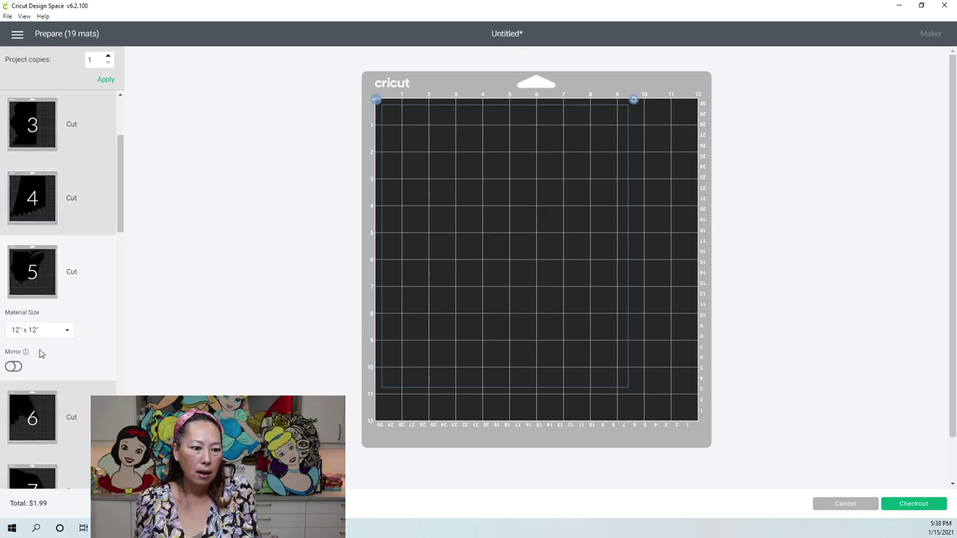
left_click(32, 417)
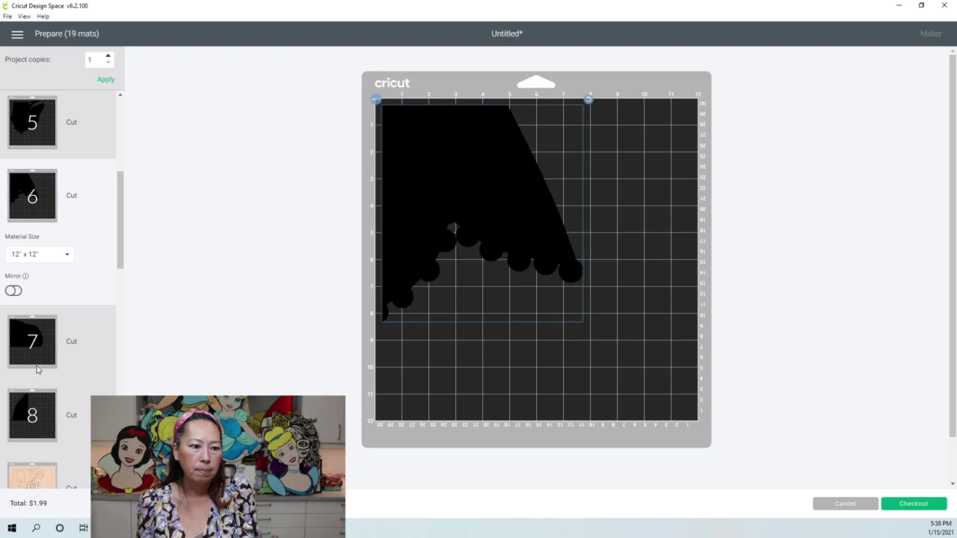
scroll(38, 369, "up", 5)
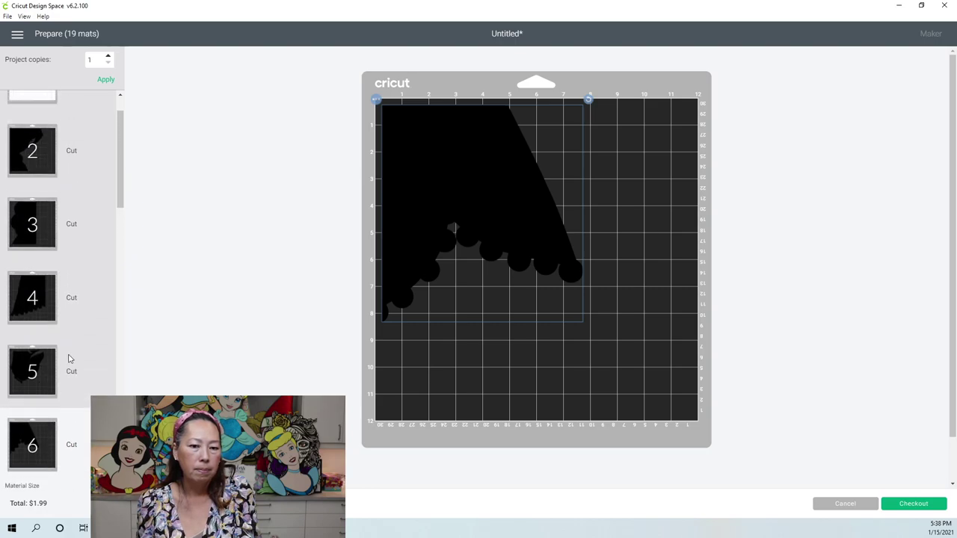
Try to fit mat 6's scalloped piece onto mat 2 by sending it there, shifting it toward the lower right and rotating it
left_click(377, 100)
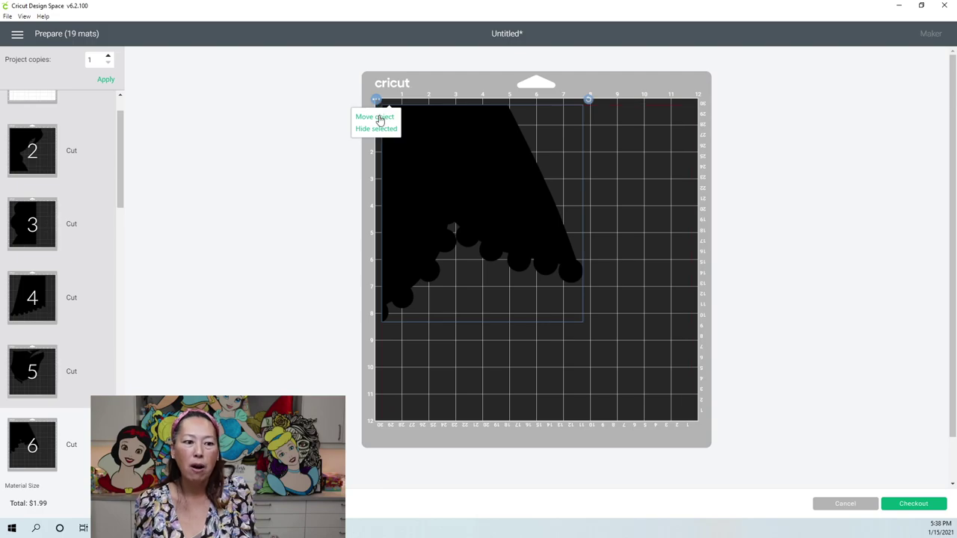
left_click(379, 117)
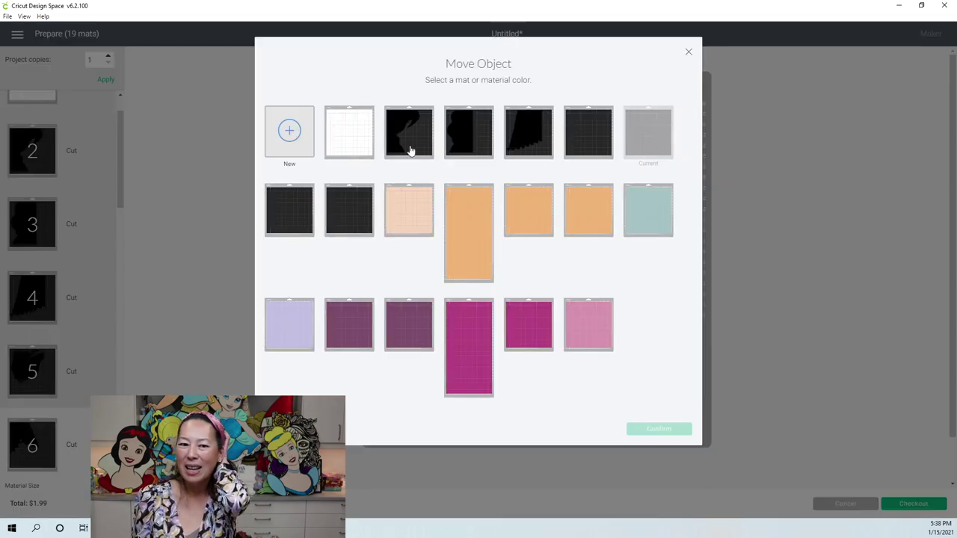
left_click(410, 151)
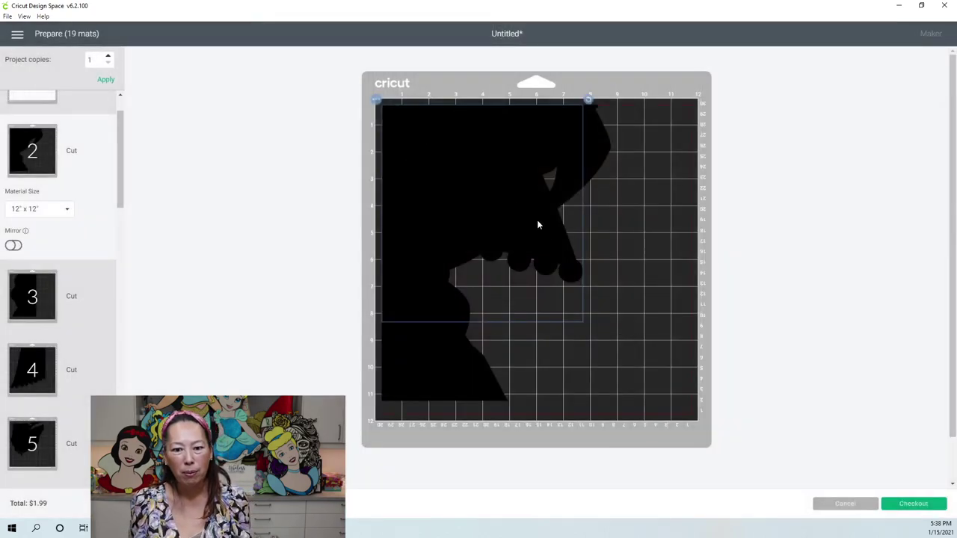
left_click_drag(536, 224, 652, 307)
left_click_drag(694, 192, 723, 262)
left_click(587, 237)
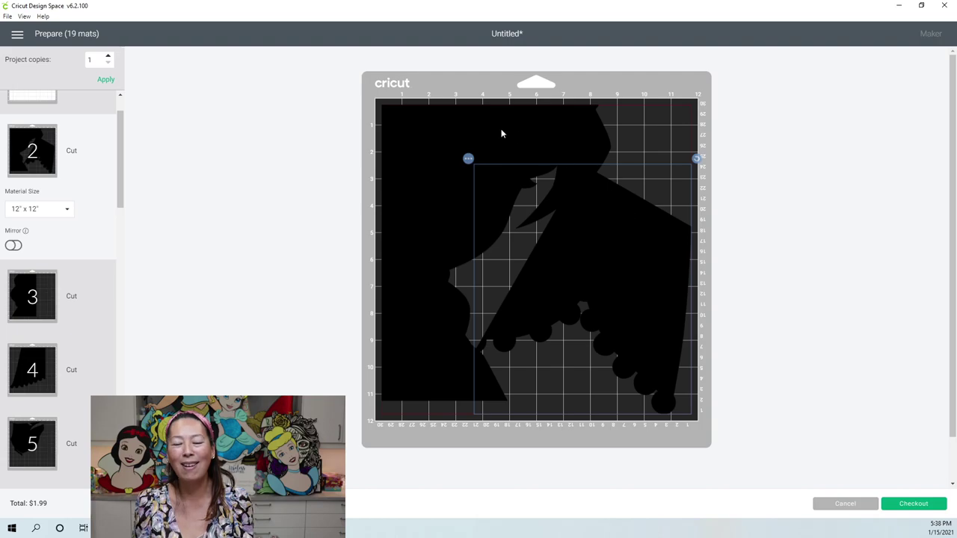
Send the scalloped black piece from mat 2 to mat 8
left_click(468, 159)
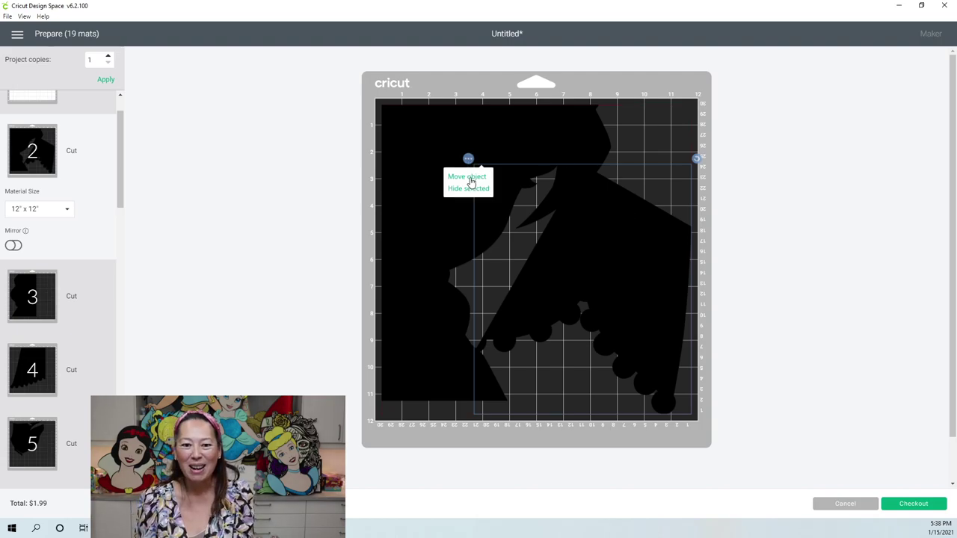
left_click(469, 177)
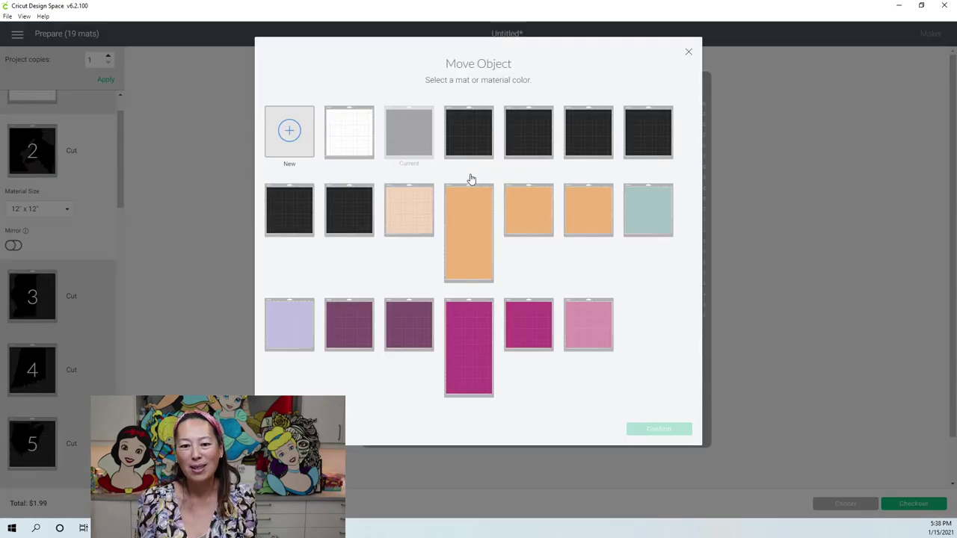
left_click(358, 222)
left_click(645, 430)
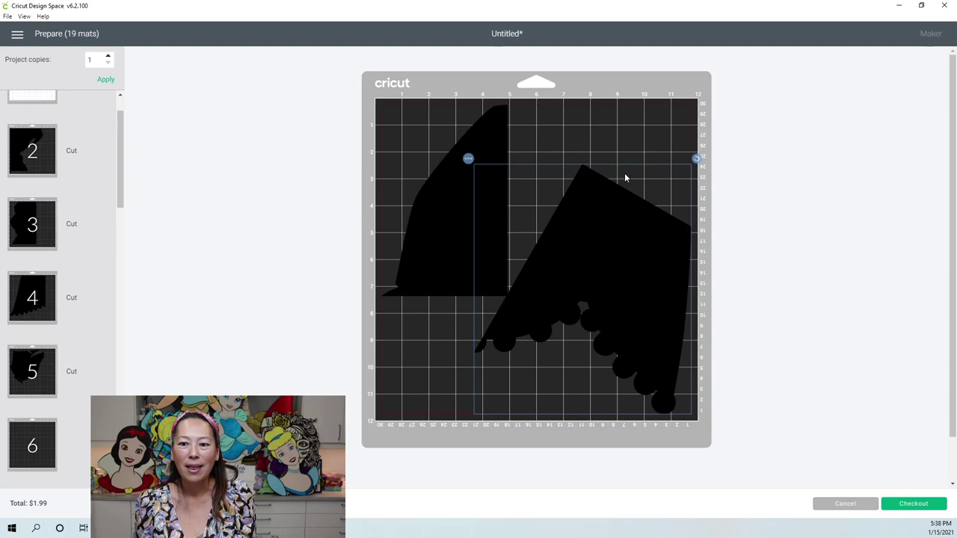
Place the curved piece in mat 8's upper right corner and rotate the scalloped piece to fit along the lower left without overlap
left_click_drag(696, 159, 645, 153)
left_click_drag(622, 236, 447, 249)
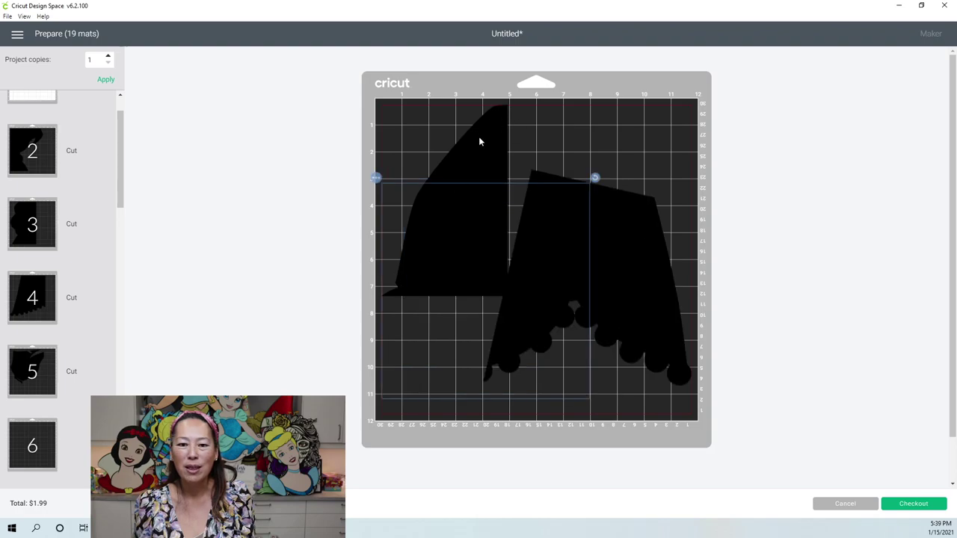
left_click_drag(480, 145, 724, 145)
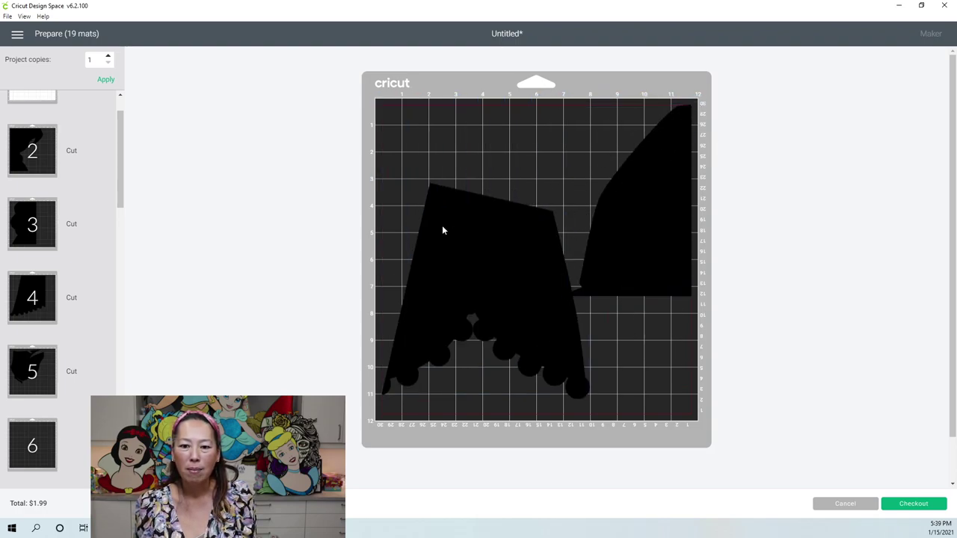
left_click(460, 211)
left_click_drag(594, 181, 573, 155)
left_click_drag(508, 249, 416, 248)
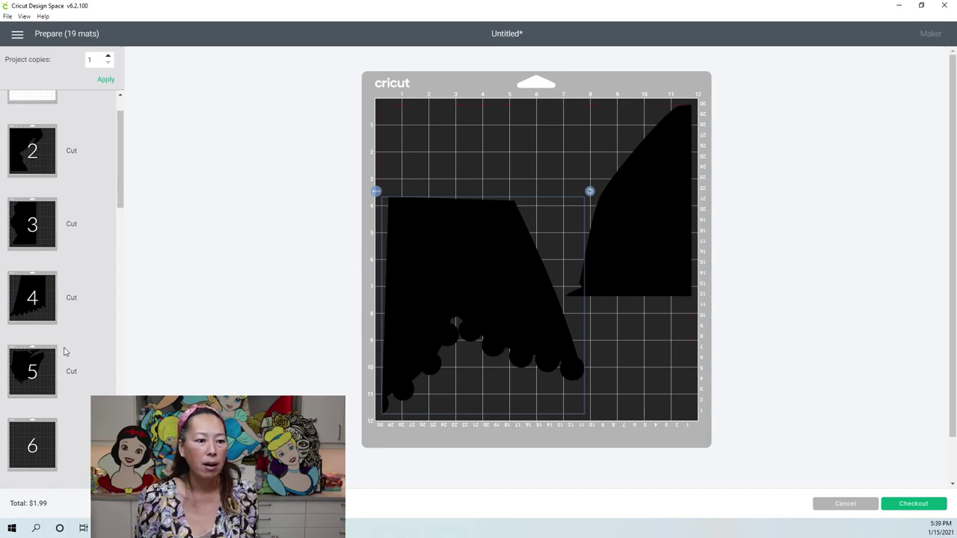
Check how the pieces are laid out on mats 3, 7 and 9
left_click(25, 222)
scroll(34, 277, "down", 5)
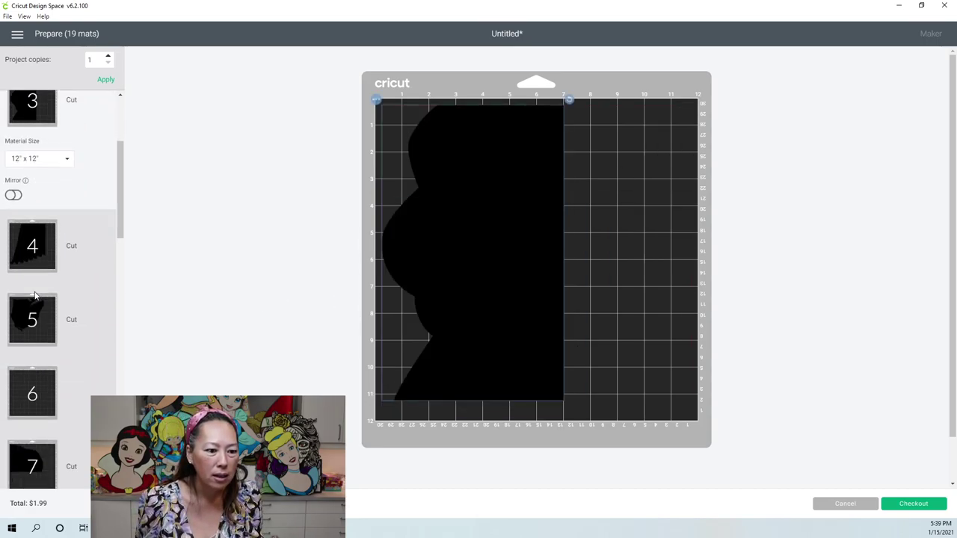
left_click(41, 394)
scroll(39, 392, "down", 2)
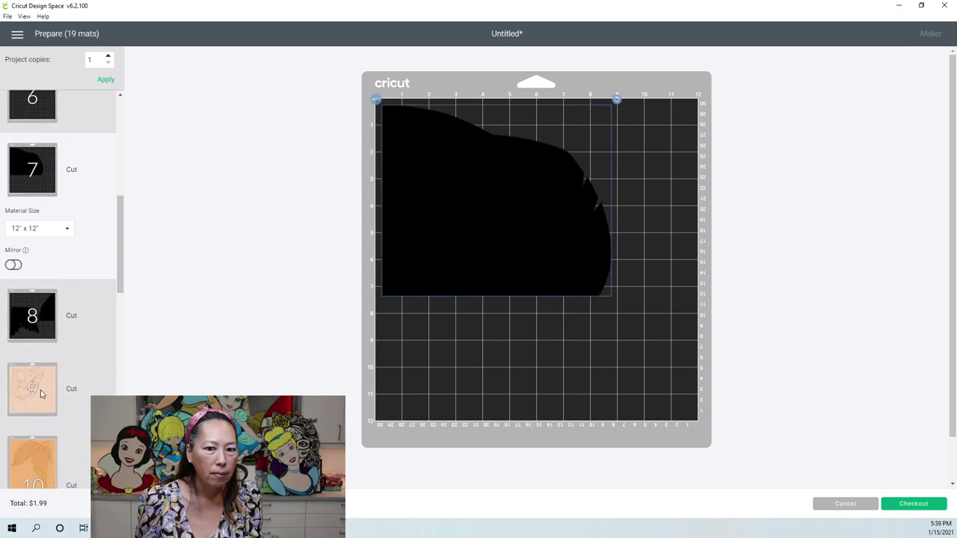
left_click(41, 372)
left_click(39, 366)
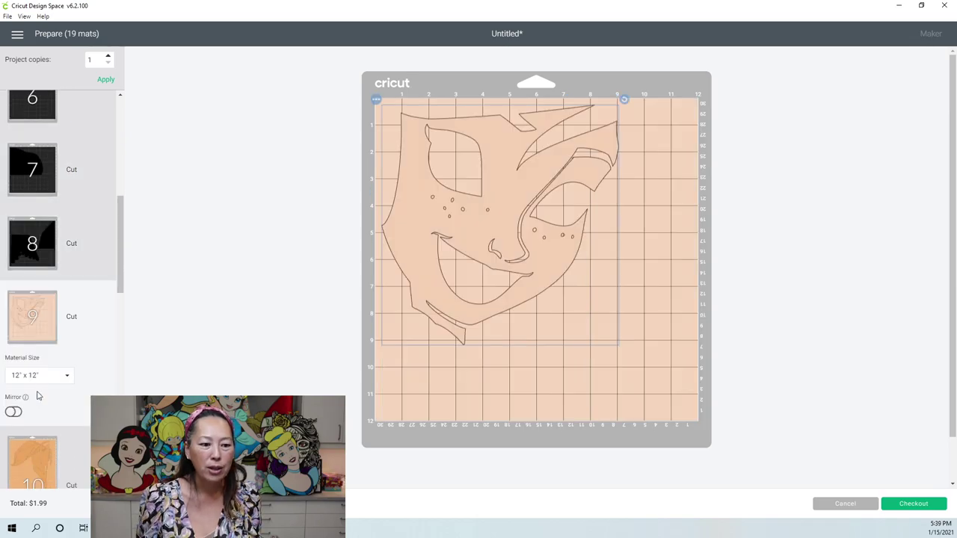
scroll(30, 314, "down", 3)
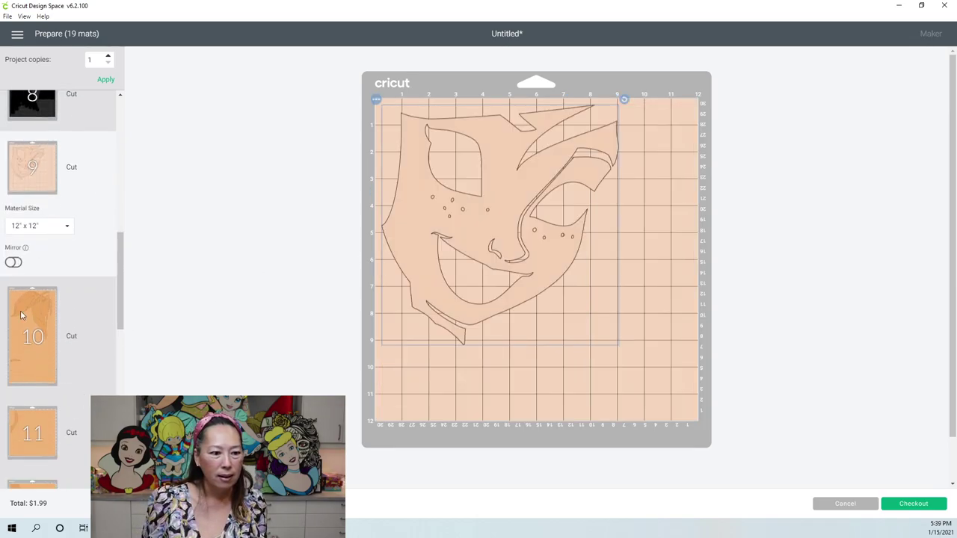
On mat 10, rotate the large leaf-shaped hair piece diagonally and move it into the mat's lower right corner
left_click(22, 316)
left_click_drag(606, 214, 520, 380)
scroll(544, 317, "down", 5)
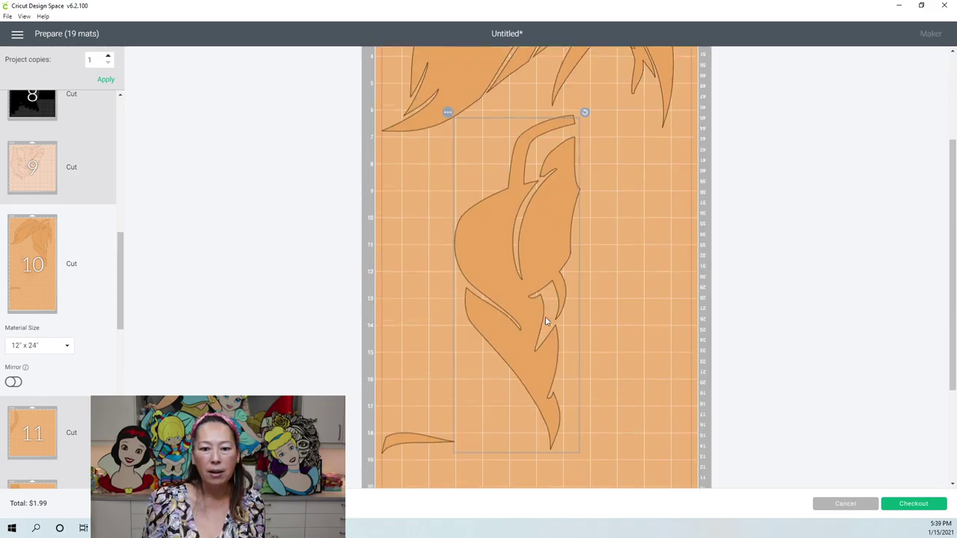
left_click_drag(529, 271, 557, 230)
left_click_drag(598, 154, 465, 175)
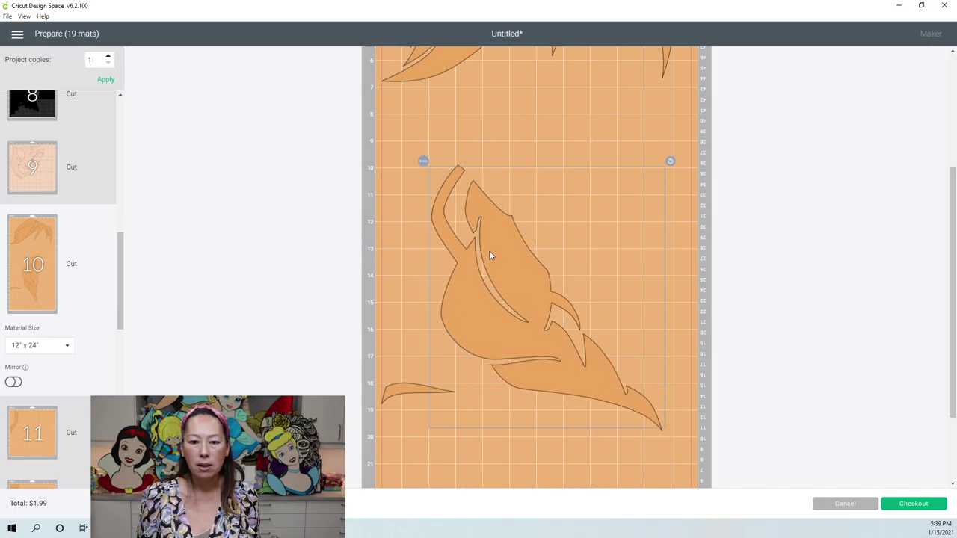
left_click_drag(489, 250, 512, 397)
scroll(462, 321, "down", 3)
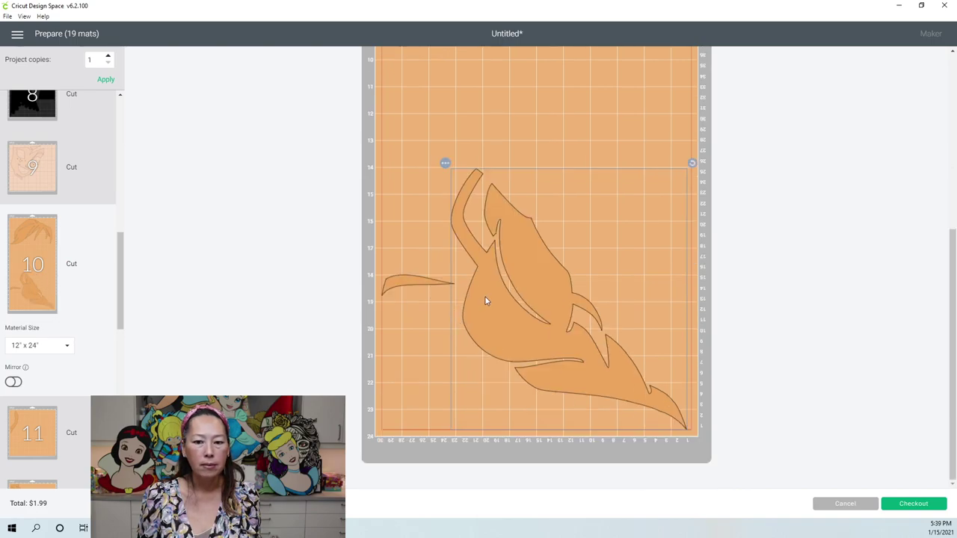
Try to send the large leaf-shaped hair piece from mat 10 to the 12 x 12 orange mat 11
scroll(485, 299, "up", 5)
scroll(486, 295, "up", 2)
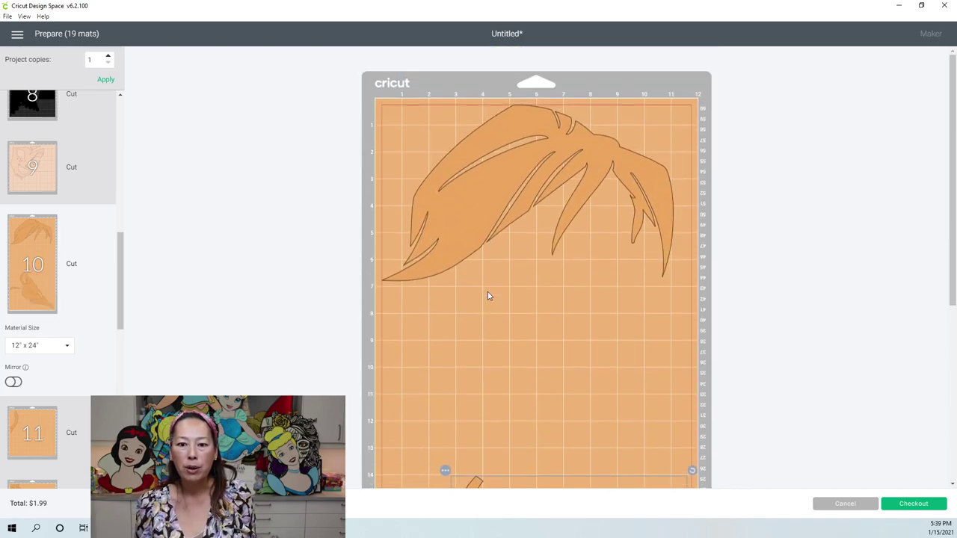
scroll(529, 191, "down", 2)
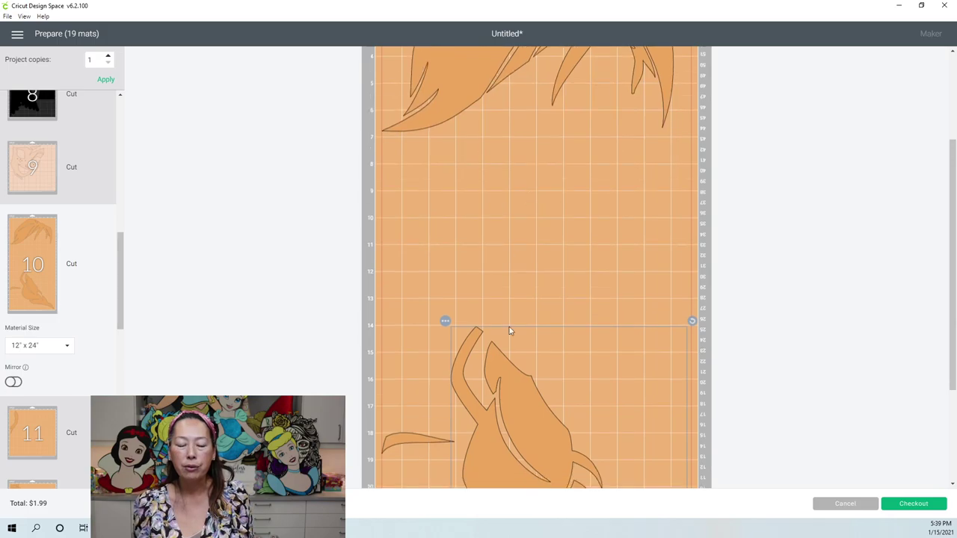
left_click(444, 322)
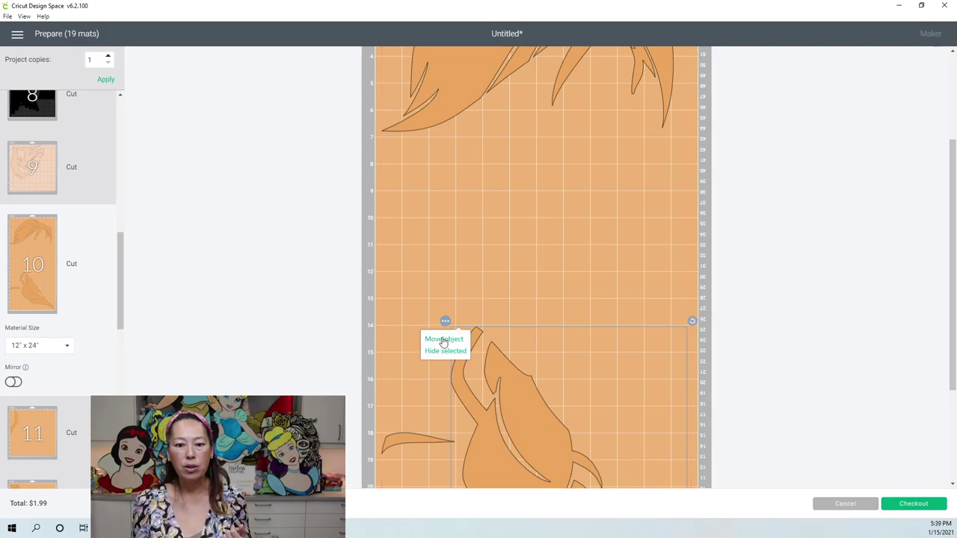
left_click(443, 339)
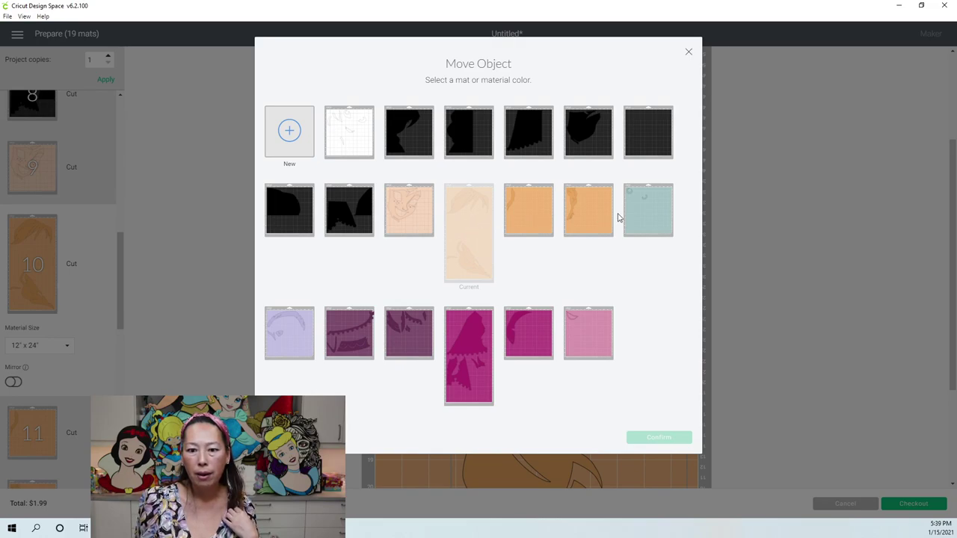
left_click(530, 218)
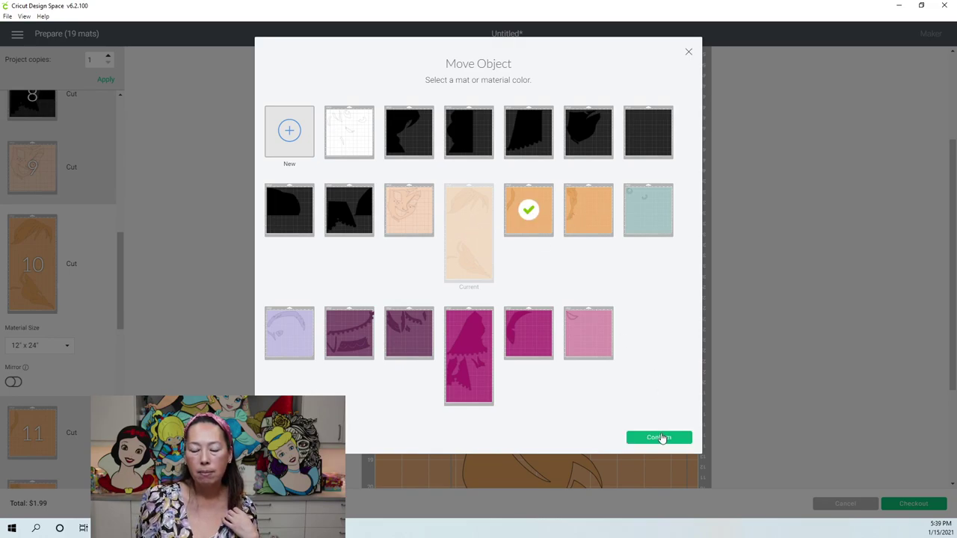
double_click(576, 233)
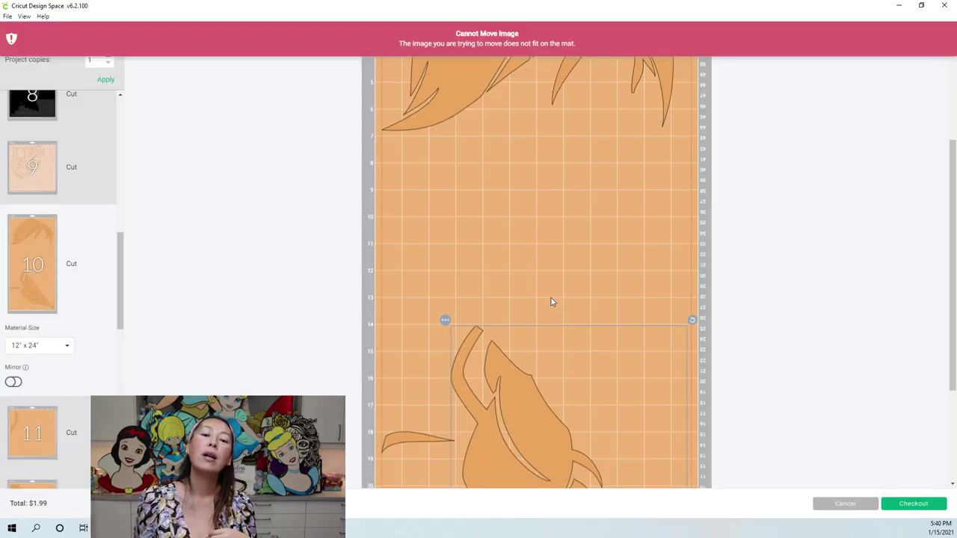
scroll(551, 301, "down", 3)
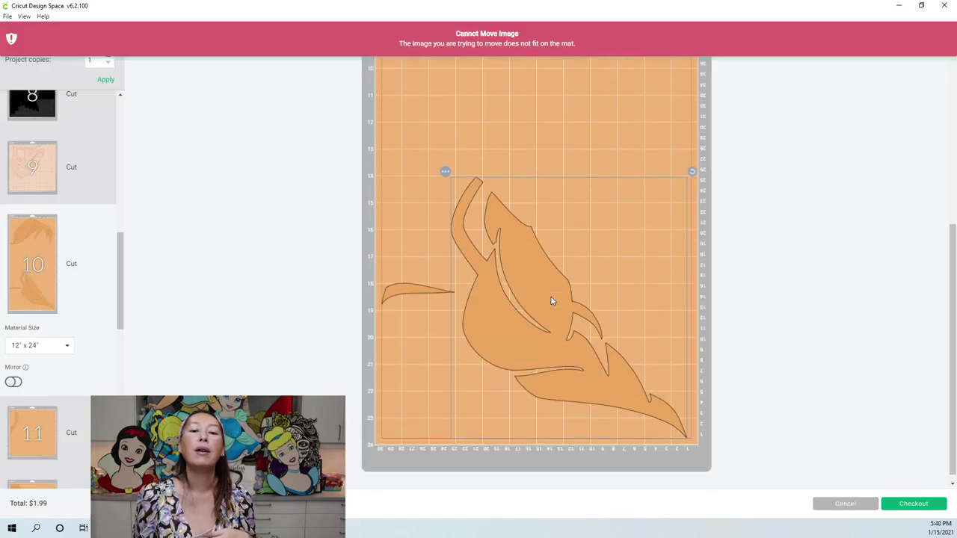
Send the large leaf-shaped hair piece to a new mat in the project's current orange color and position it at the mat's top
left_click(445, 172)
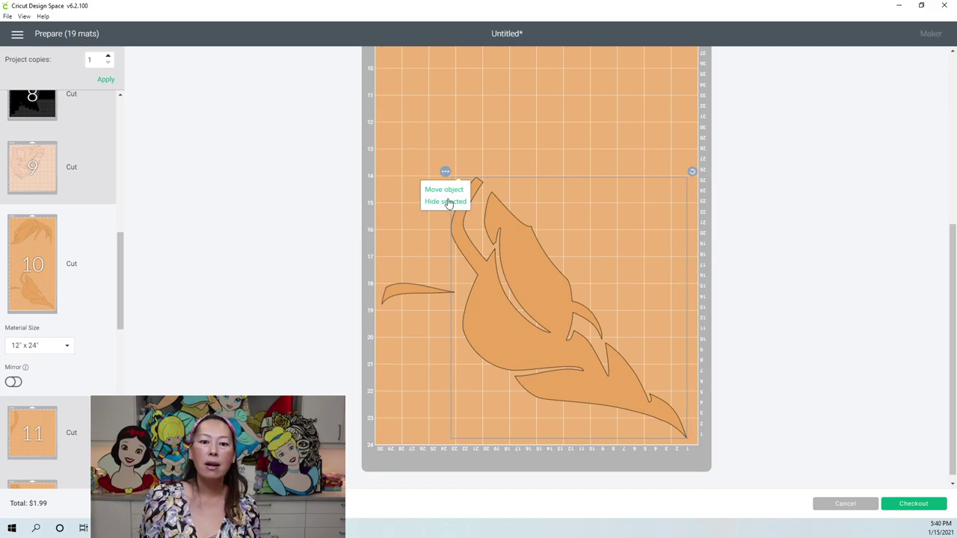
left_click(447, 189)
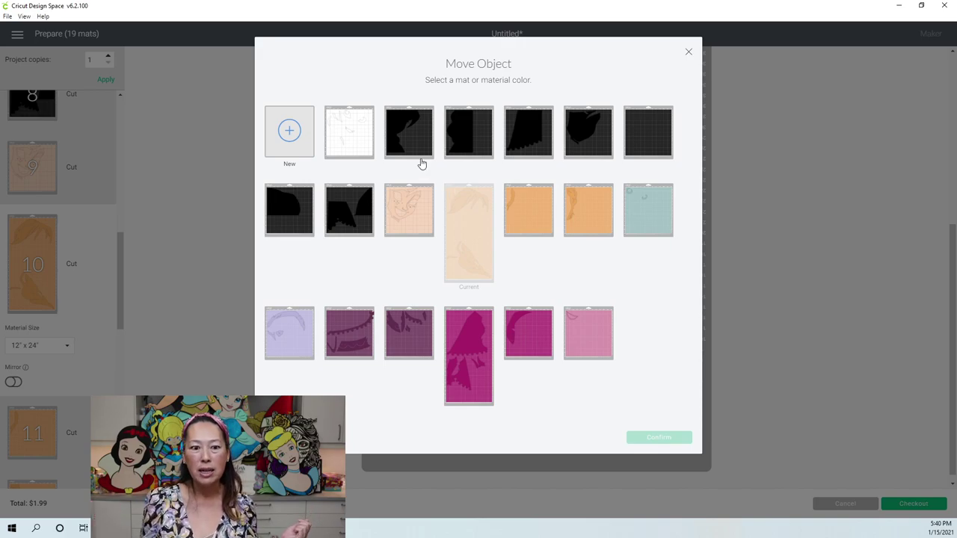
left_click(290, 132)
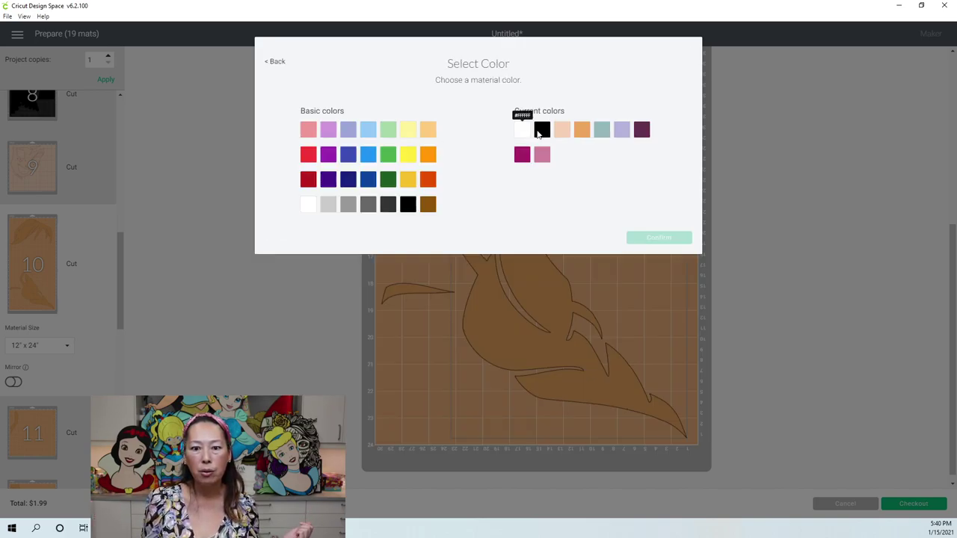
left_click(582, 130)
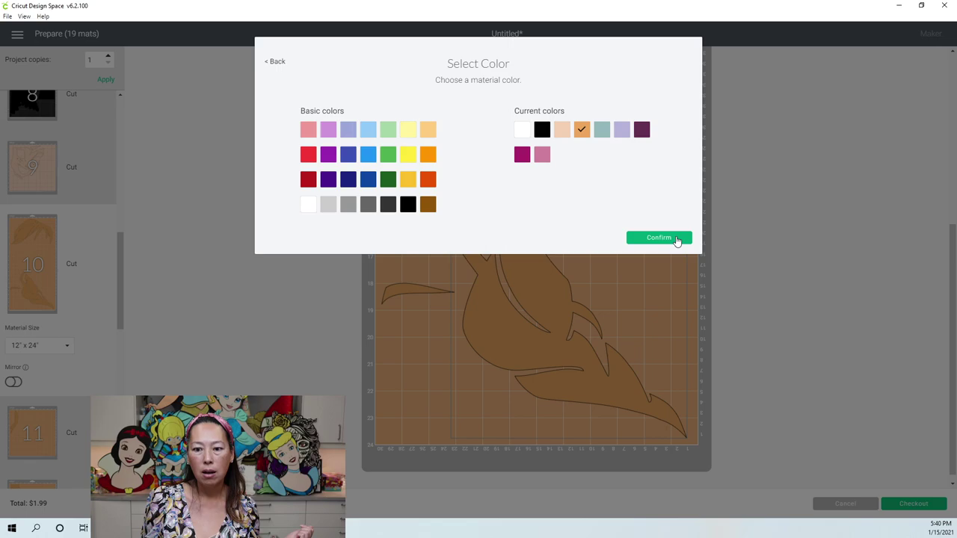
left_click(676, 239)
left_click_drag(507, 253, 473, 170)
scroll(493, 228, "up", 3)
scroll(493, 228, "up", 1)
left_click_drag(475, 424, 486, 148)
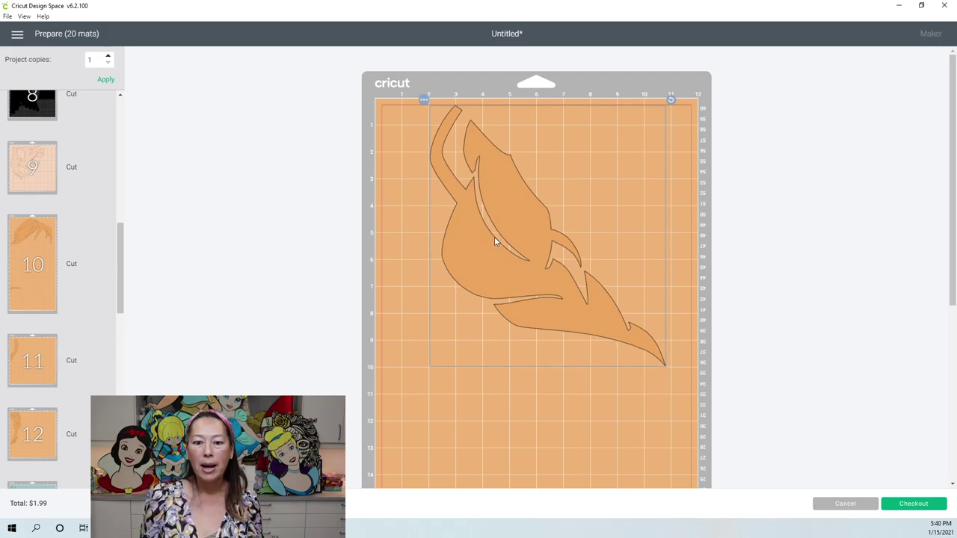
Align mat 20's leaf-shaped hair piece with the mat's left edge, and move mat 10's small sliver to that mat's upper left corner
left_click_drag(419, 186, 378, 174)
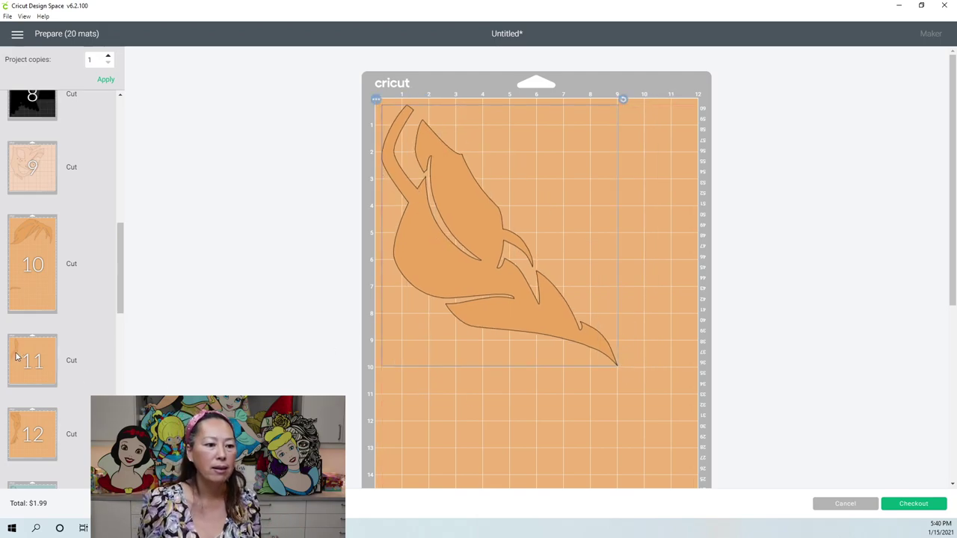
left_click(25, 291)
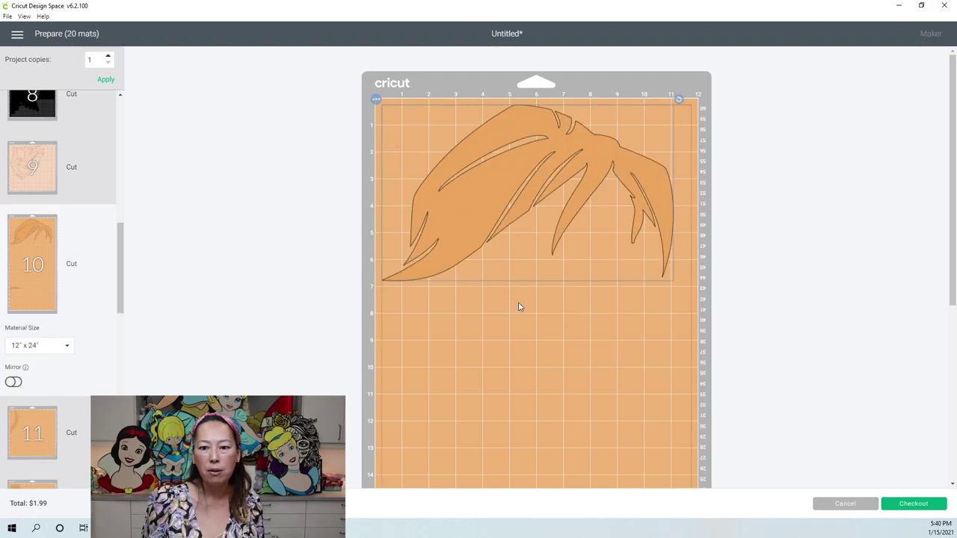
scroll(515, 329, "down", 3)
left_click_drag(407, 390, 503, 79)
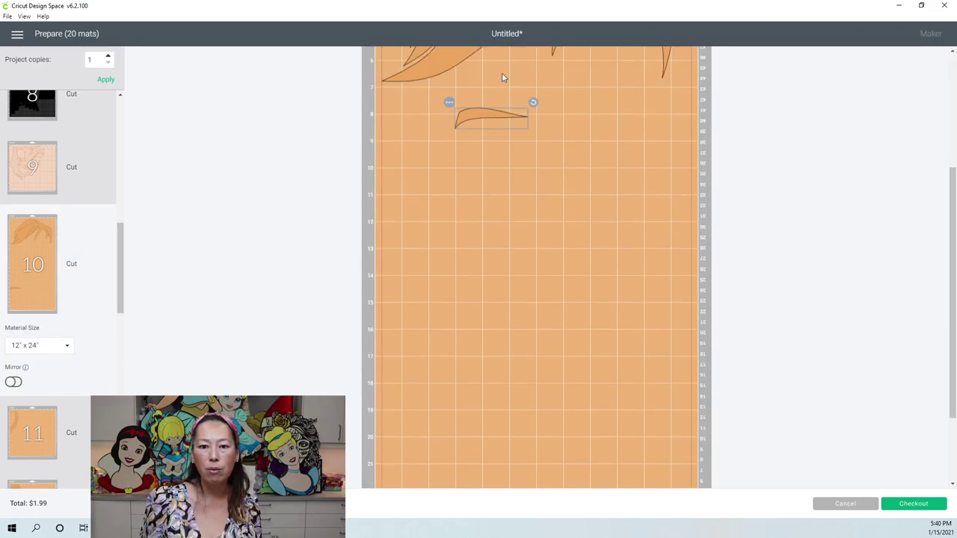
scroll(497, 150, "up", 3)
left_click_drag(483, 290, 401, 101)
scroll(501, 323, "down", 5)
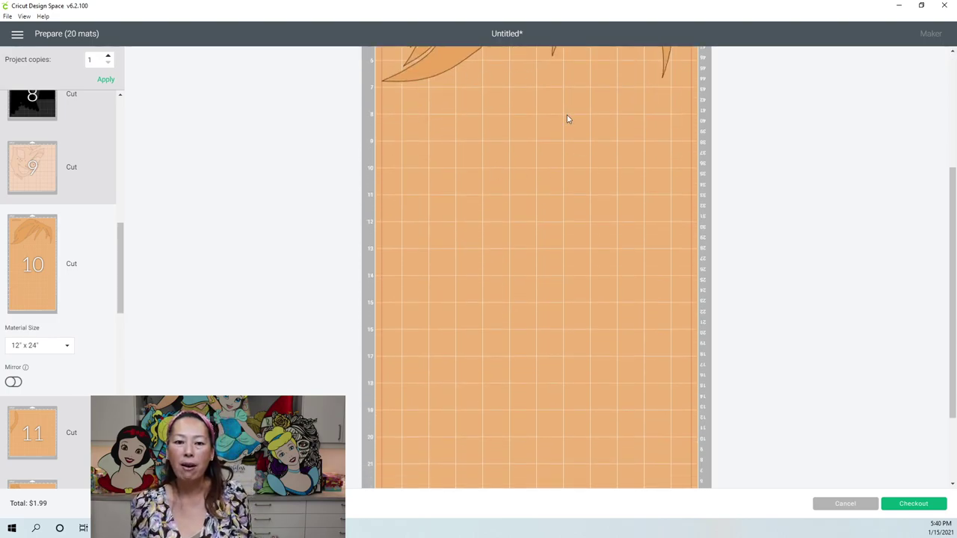
scroll(568, 134, "up", 5)
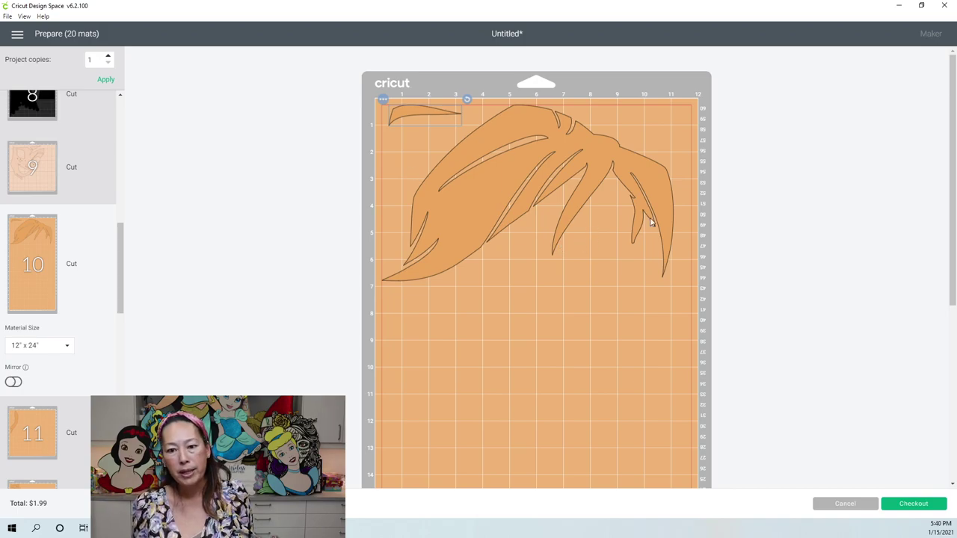
Transfer the hair strand from mat 11 to the 12 x 24 orange mat 10 and rotate it horizontally beneath the large hair piece
left_click(66, 420)
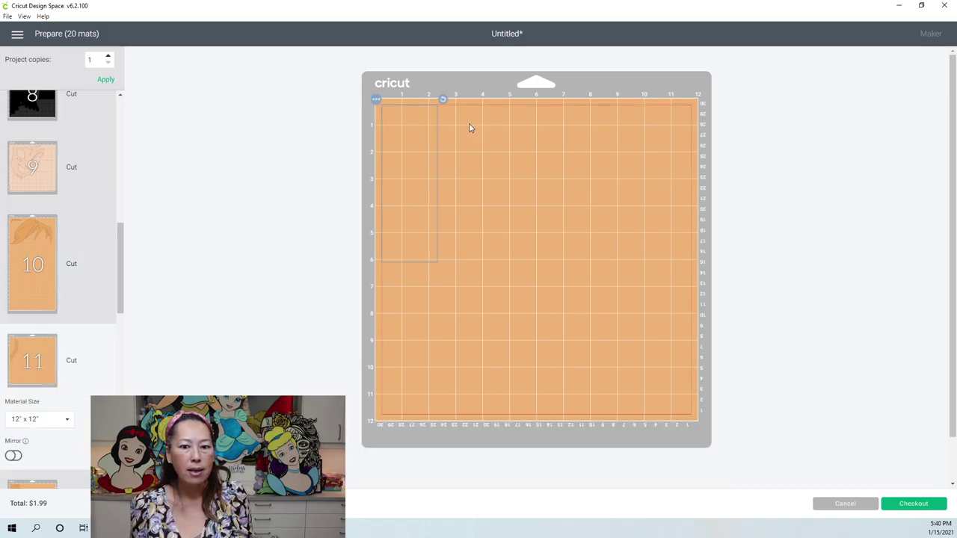
left_click(377, 101)
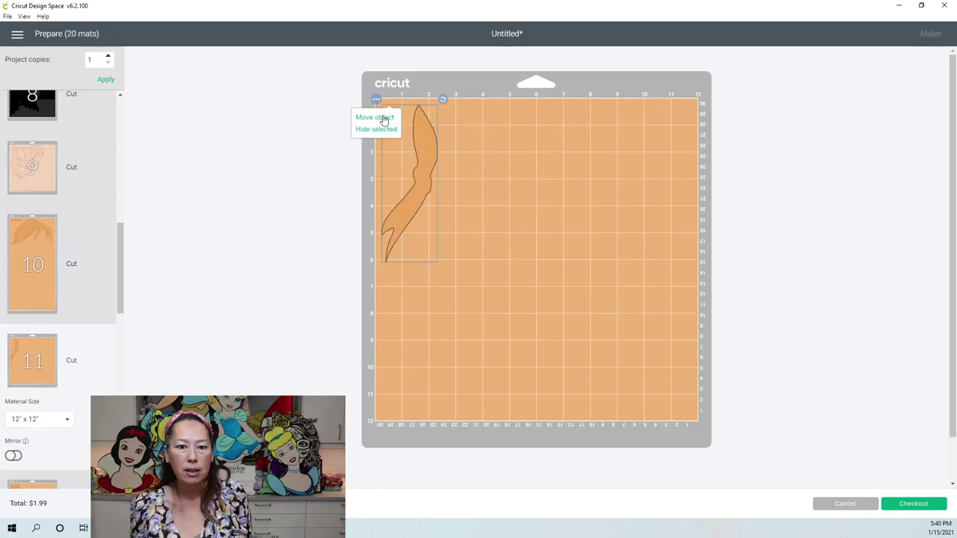
left_click(382, 120)
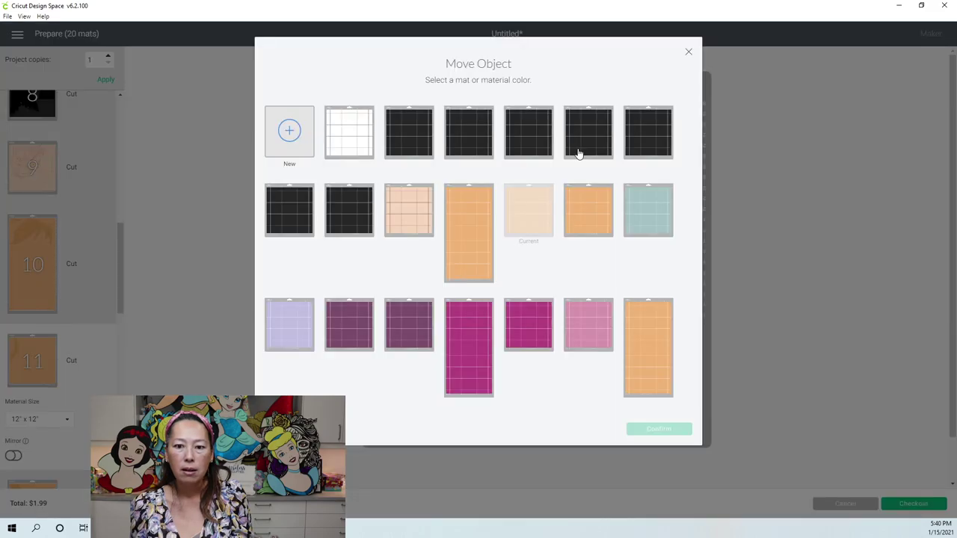
left_click(464, 222)
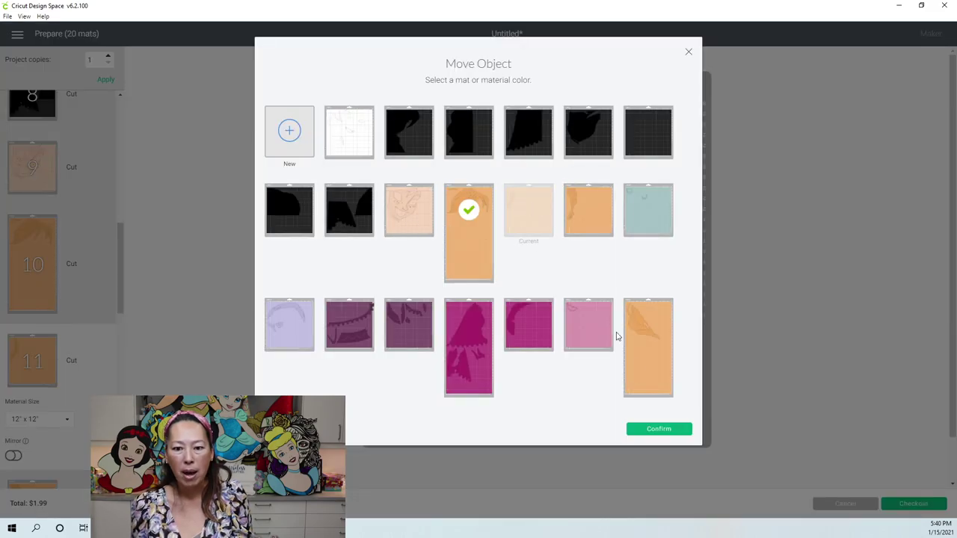
left_click(661, 429)
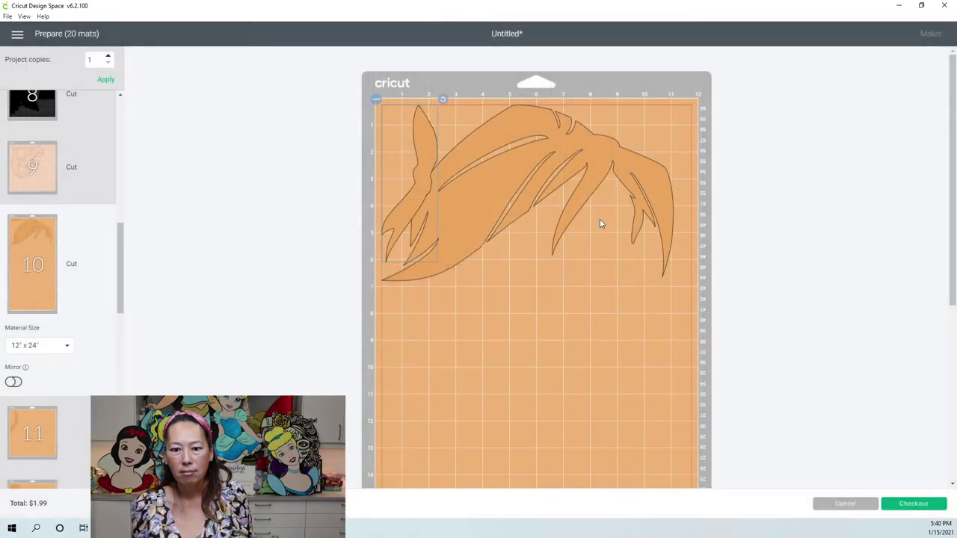
left_click_drag(425, 162, 596, 249)
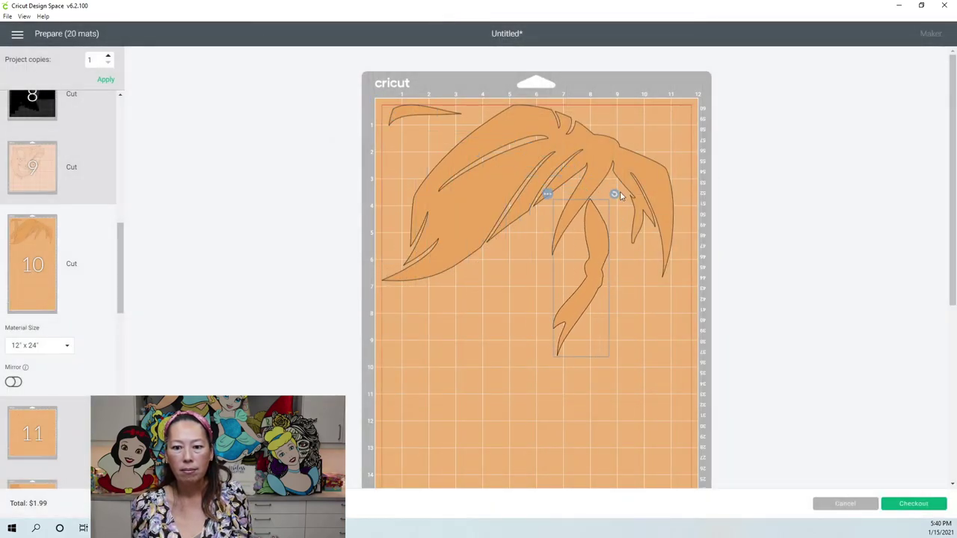
left_click_drag(617, 192, 586, 277)
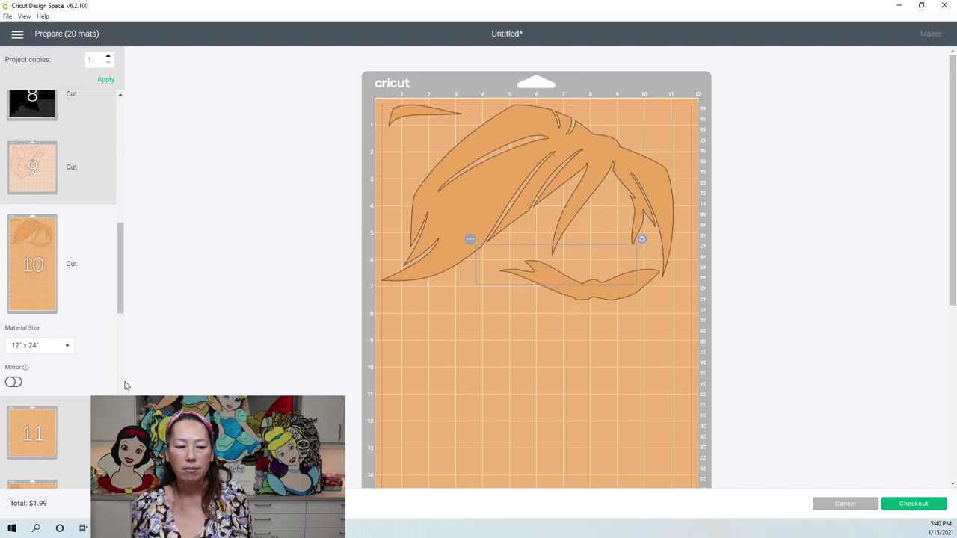
Check how the pieces are laid out on mats 11, 12 and 13
left_click(45, 419)
scroll(32, 313, "down", 3)
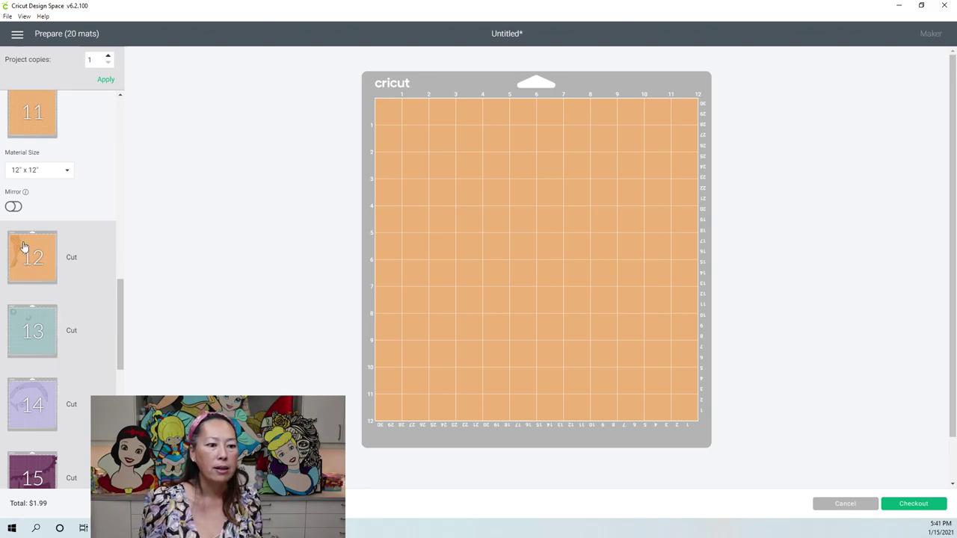
left_click(24, 245)
scroll(30, 240, "up", 3)
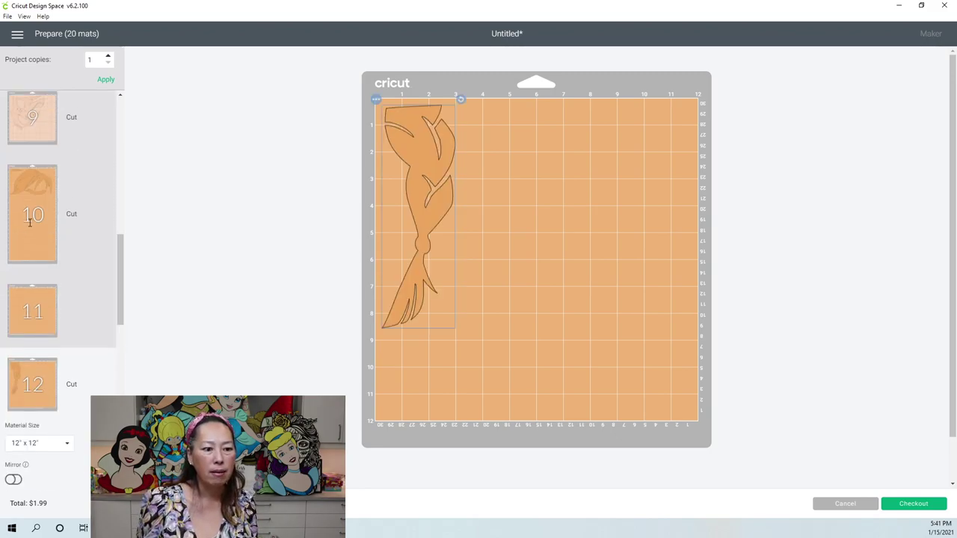
scroll(30, 221, "down", 5)
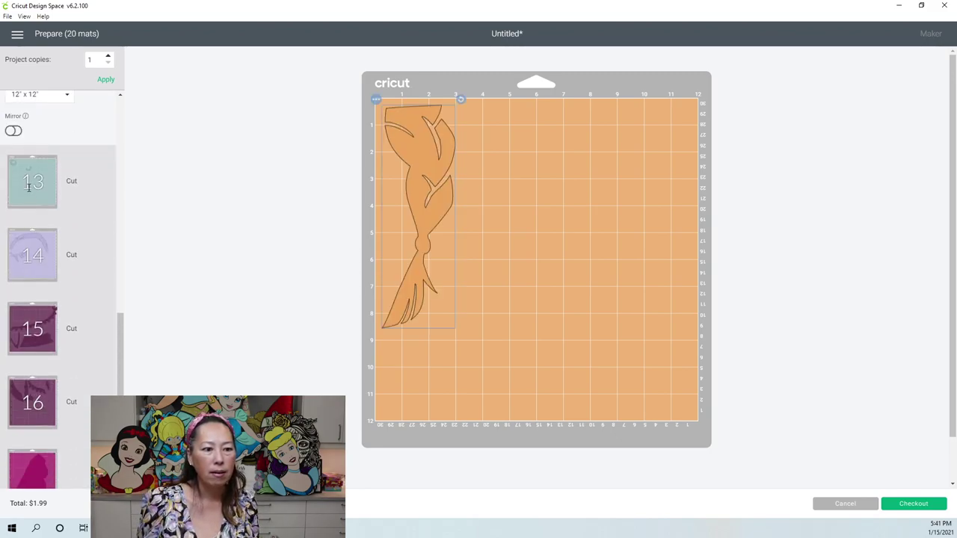
left_click(29, 187)
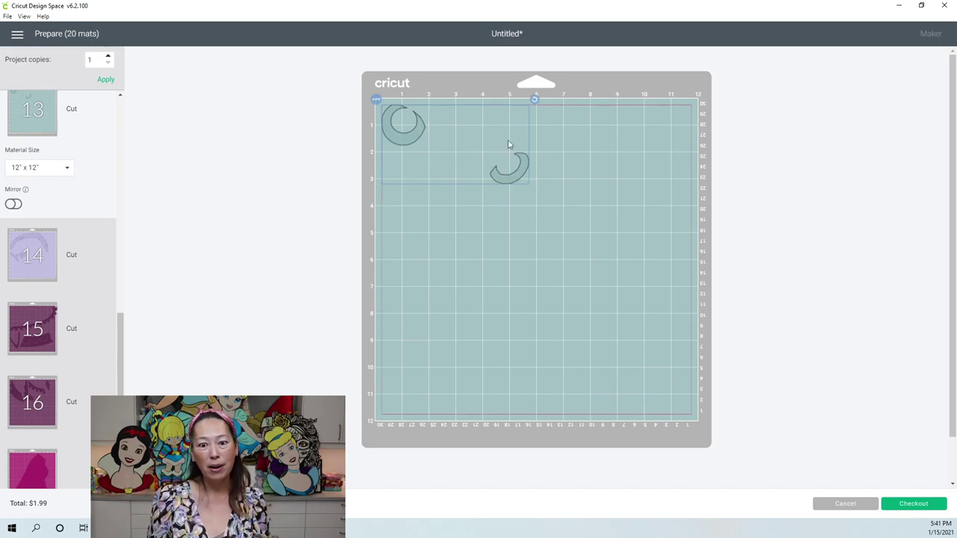
On mat 14, move the lips-shaped piece to the upper right corner and the forked piece under the large arch
left_click(23, 254)
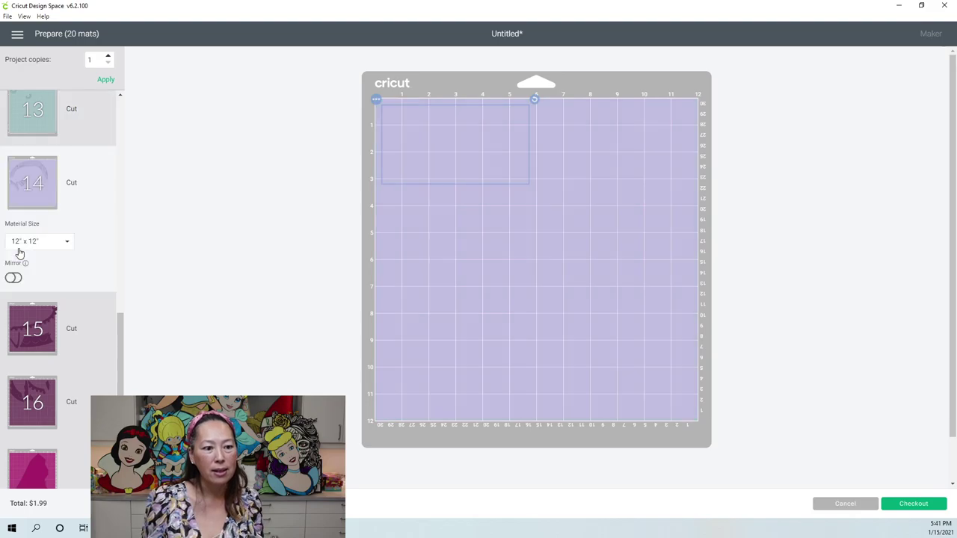
left_click_drag(482, 264, 684, 124)
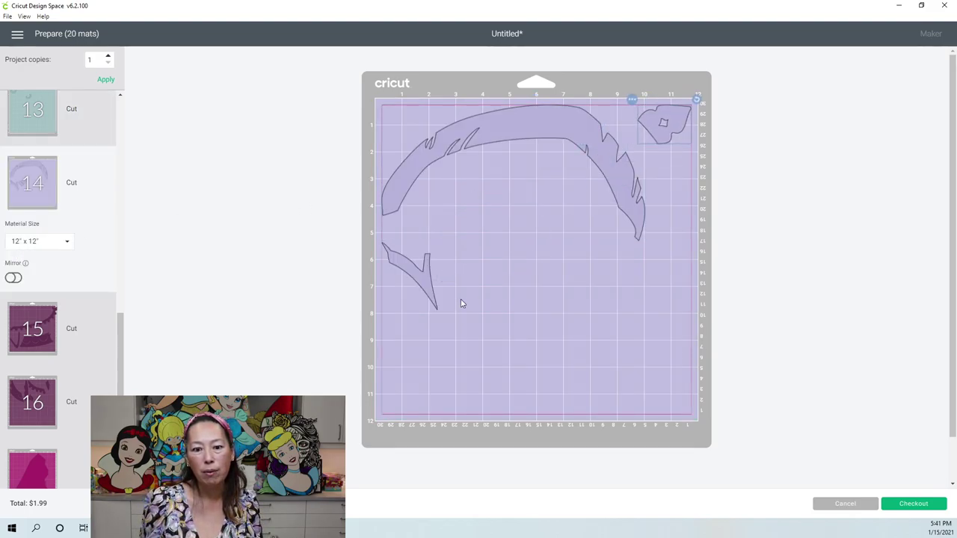
left_click_drag(436, 280, 595, 174)
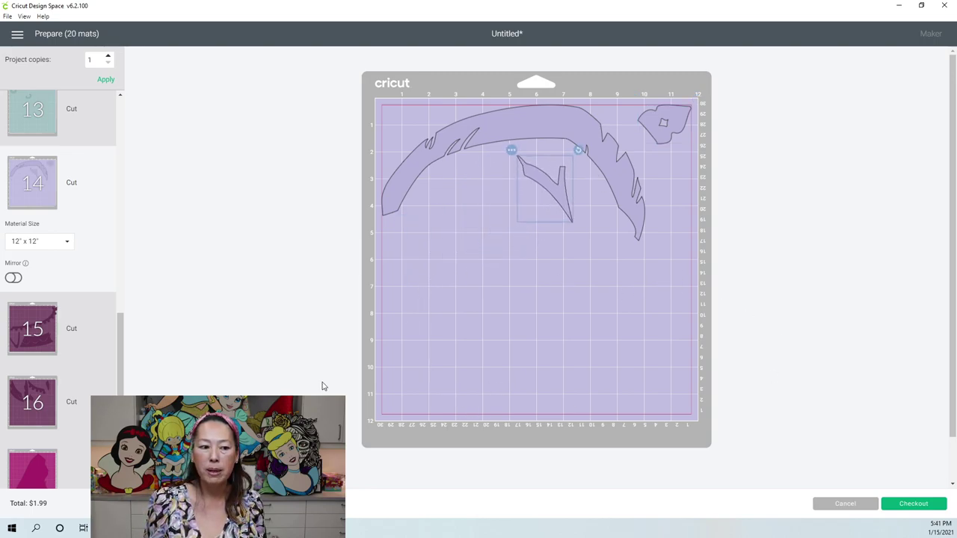
On mat 15, move the V-shaped piece to the upper left and tilt the long scalloped trim counterclockwise across the mat's lower part
left_click(33, 345)
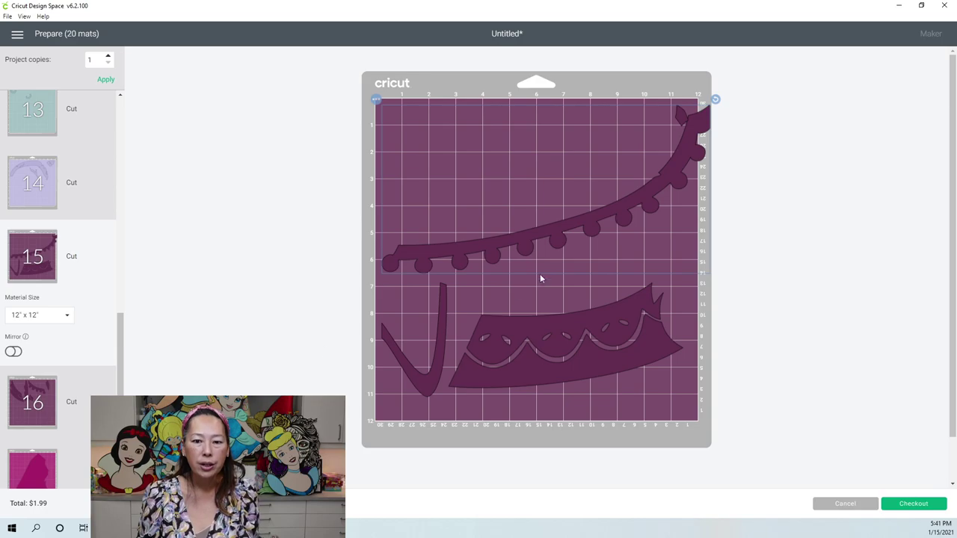
left_click_drag(409, 373, 443, 131)
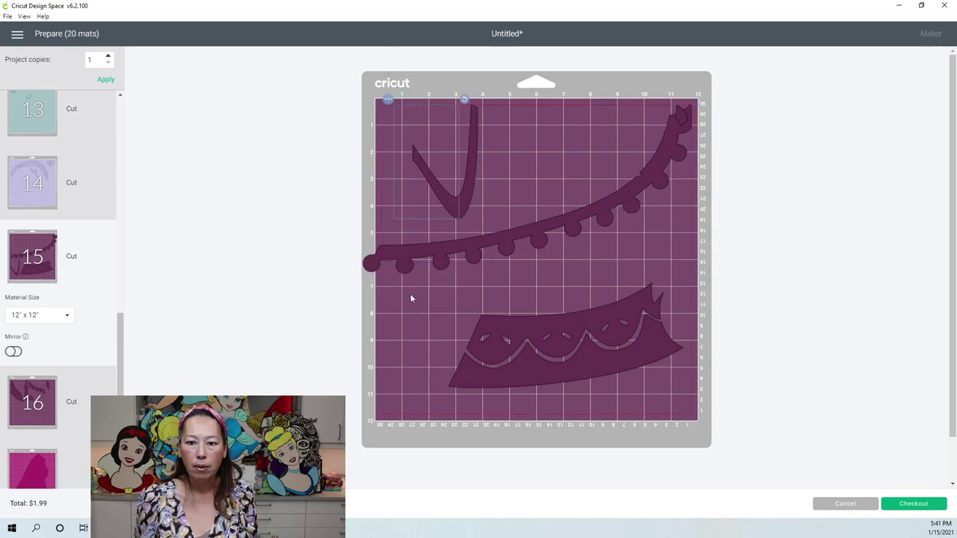
left_click_drag(410, 267, 409, 302)
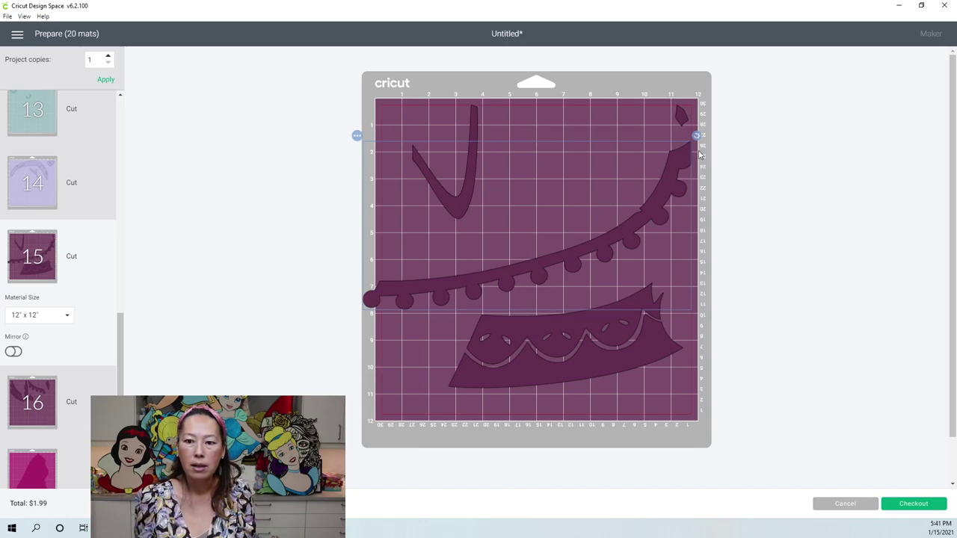
left_click_drag(695, 135, 673, 81)
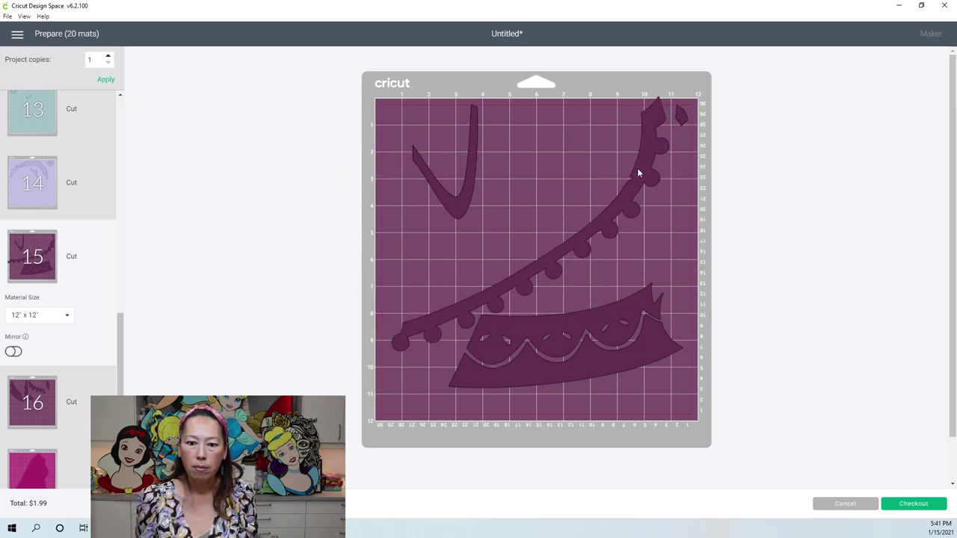
left_click_drag(634, 183, 636, 325)
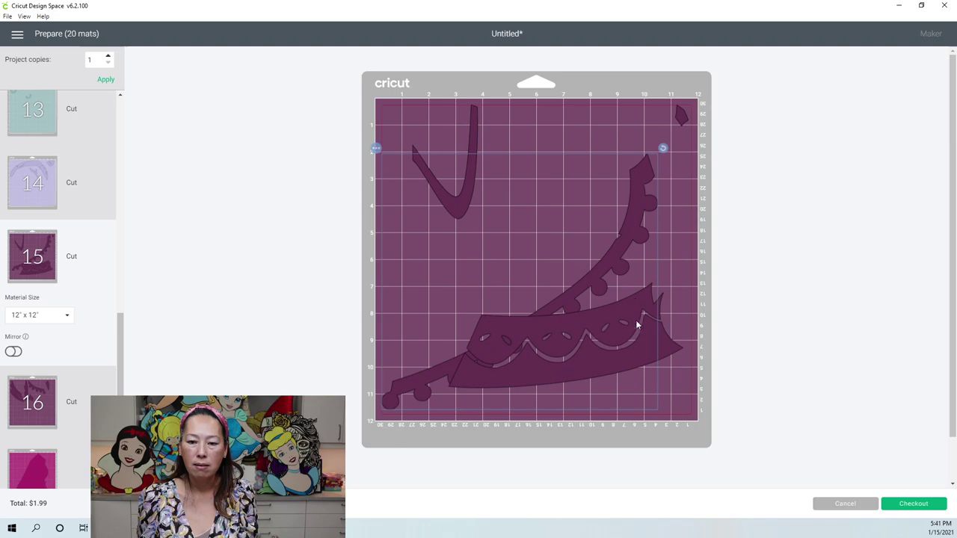
Rotate mat 15's wide patterned band steeply and place it between the V-shaped piece and the scalloped trim
left_click(653, 359)
left_click_drag(602, 275, 565, 231)
left_click_drag(616, 177, 558, 145)
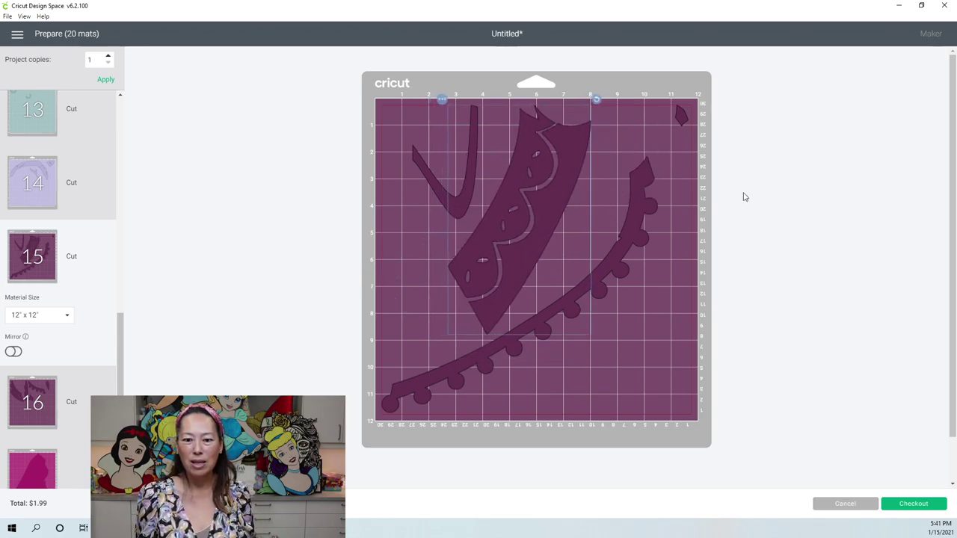
Look over mat 16, and rotate the large cape piece on mat 17 clockwise so it lies diagonally across the mat
left_click(31, 419)
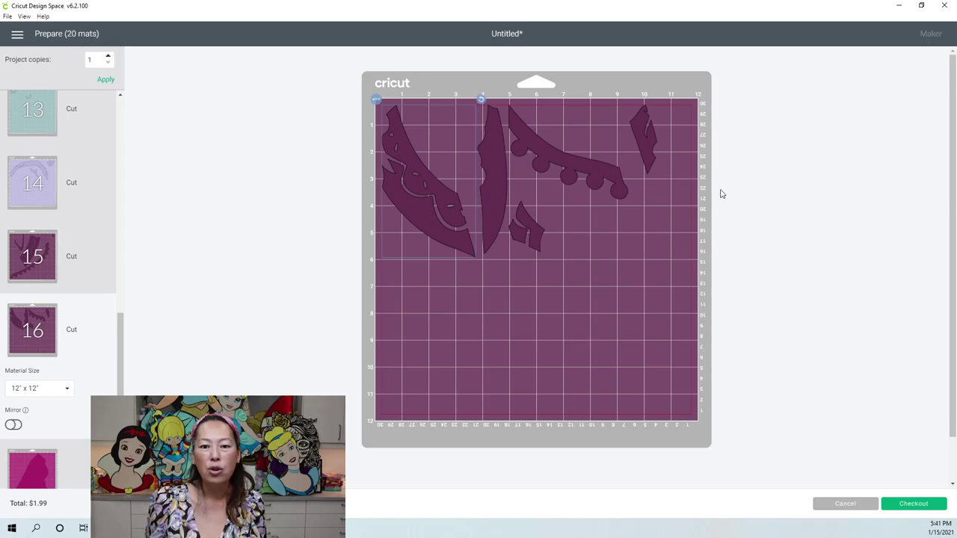
scroll(51, 307, "down", 3)
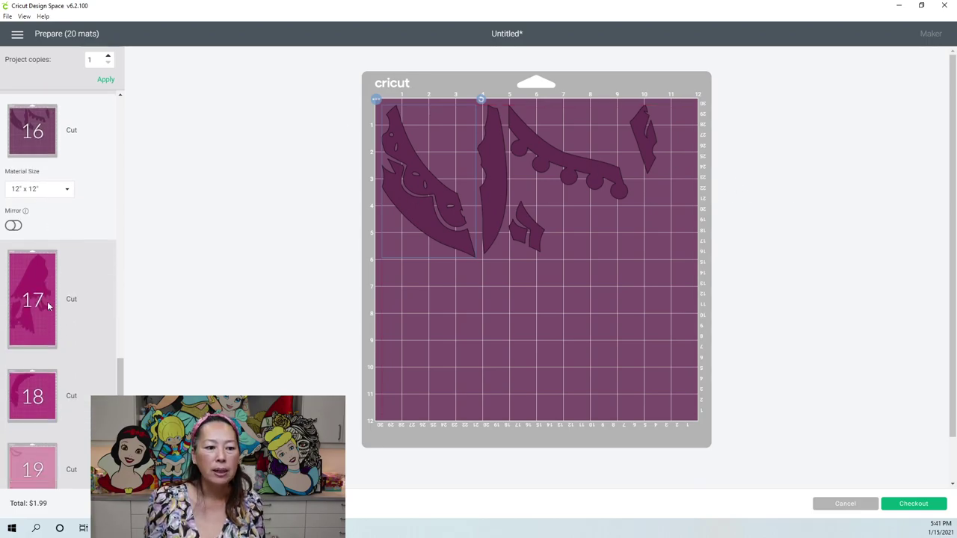
left_click(47, 299)
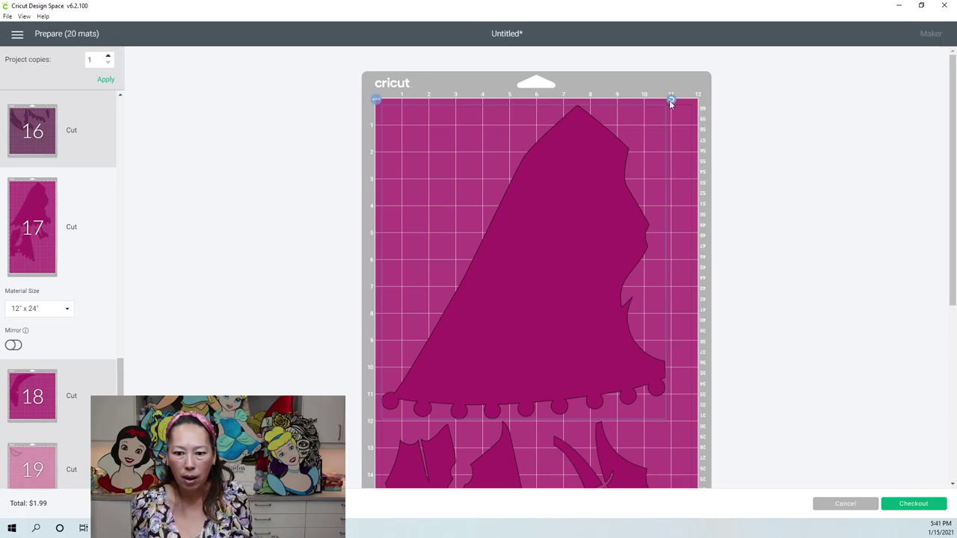
left_click_drag(670, 103, 630, 214)
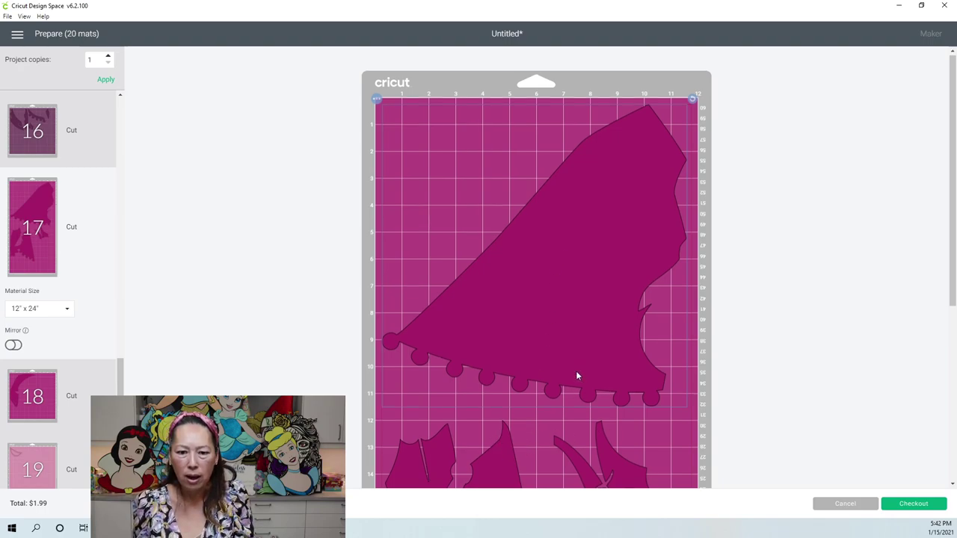
On mat 17, move the large lower piece toward the mat's bottom and the small forked piece into the open upper left corner
scroll(575, 376, "down", 3)
left_click_drag(494, 327, 461, 511)
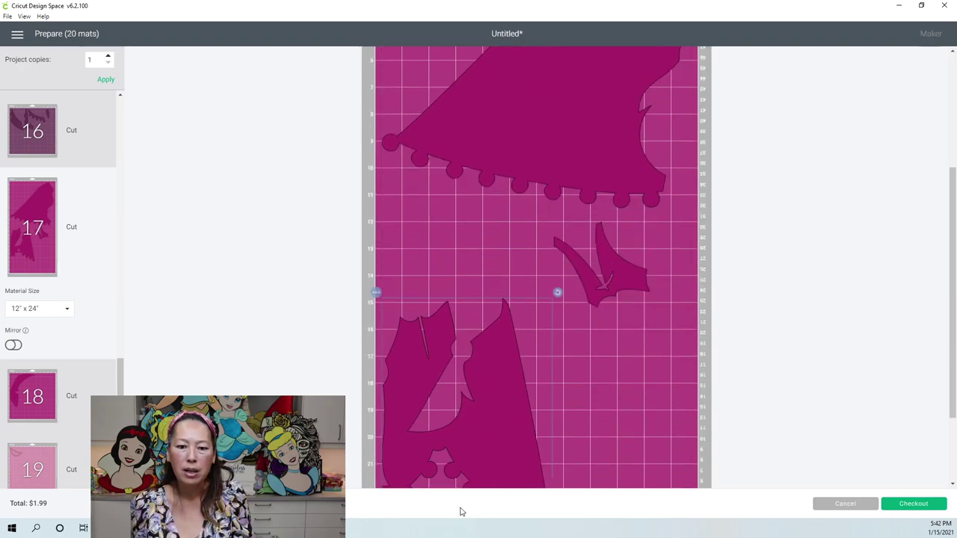
scroll(551, 292, "down", 2)
left_click_drag(617, 171, 632, 207)
scroll(632, 207, "up", 3)
left_click_drag(602, 340, 431, 41)
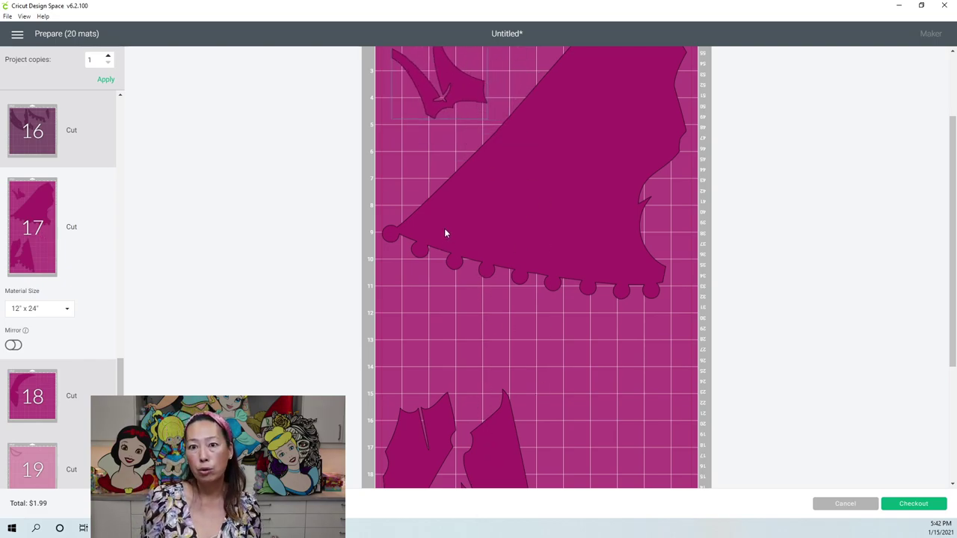
Check how the pieces are laid out on mats 18 and 20
scroll(321, 292, "down", 1)
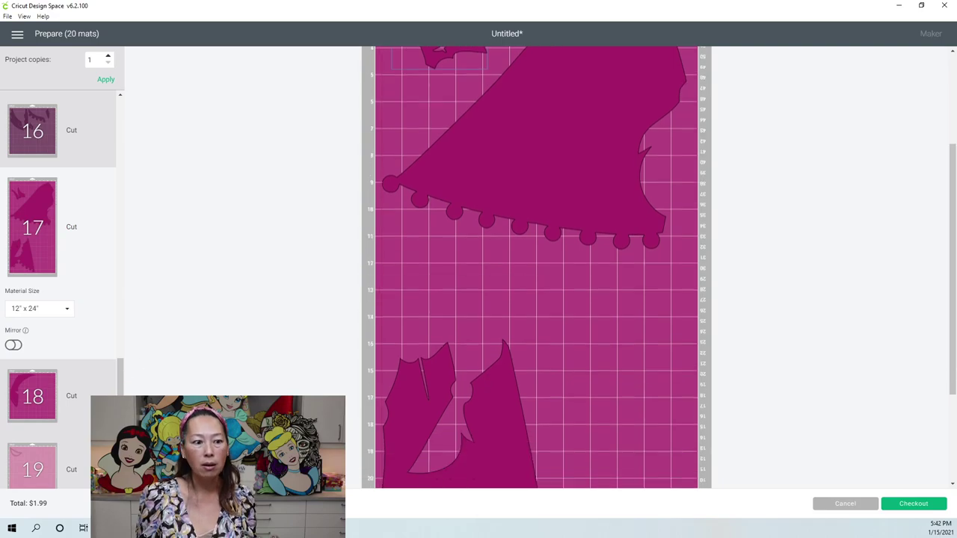
left_click(51, 404)
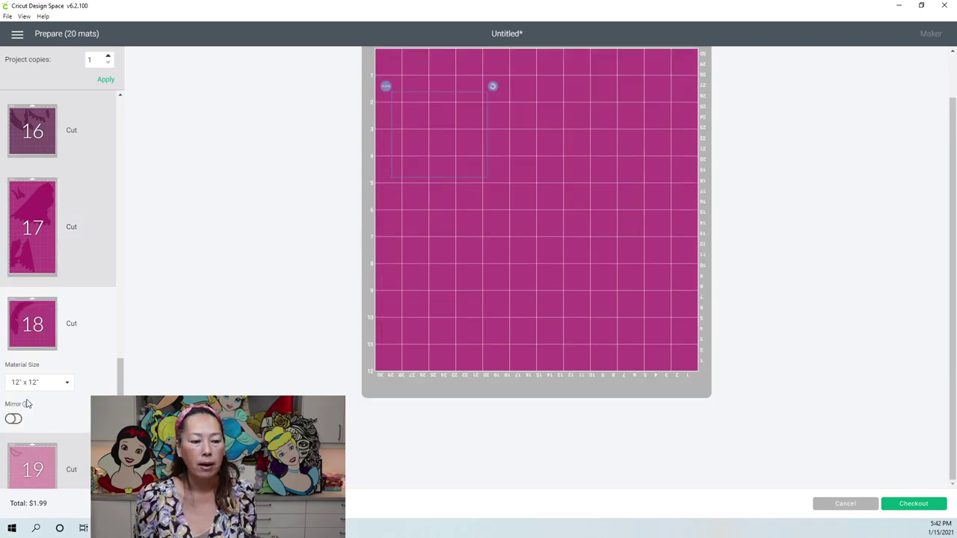
left_click(28, 402)
left_click(22, 392)
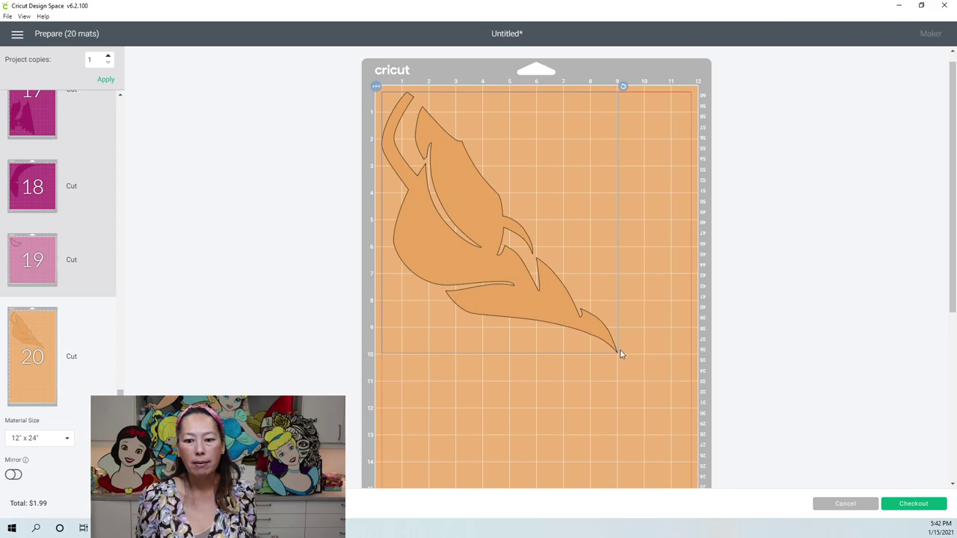
scroll(616, 354, "down", 3)
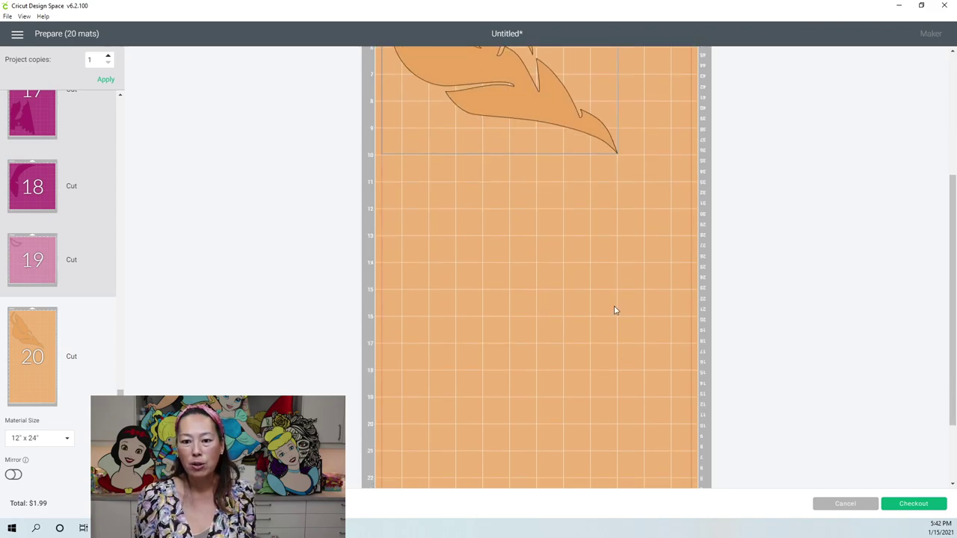
scroll(613, 312, "up", 3)
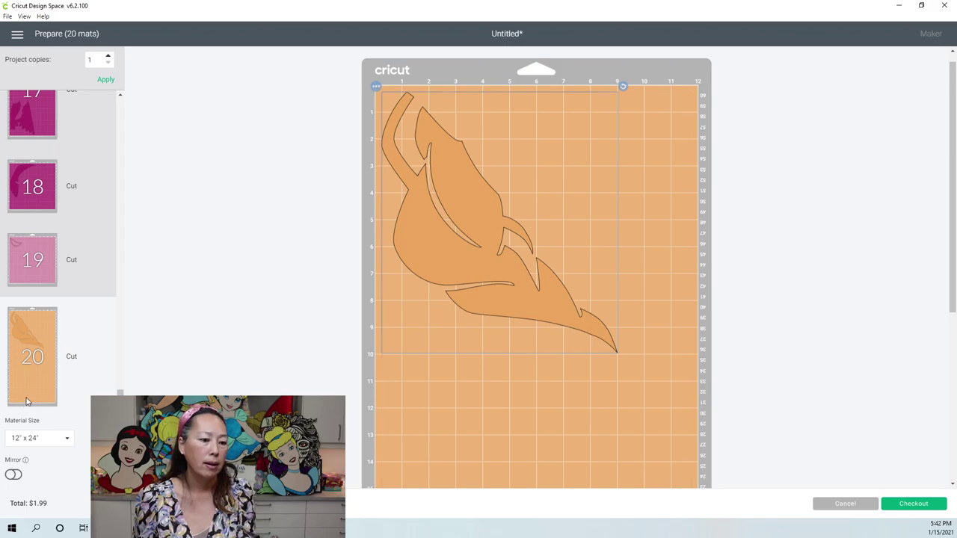